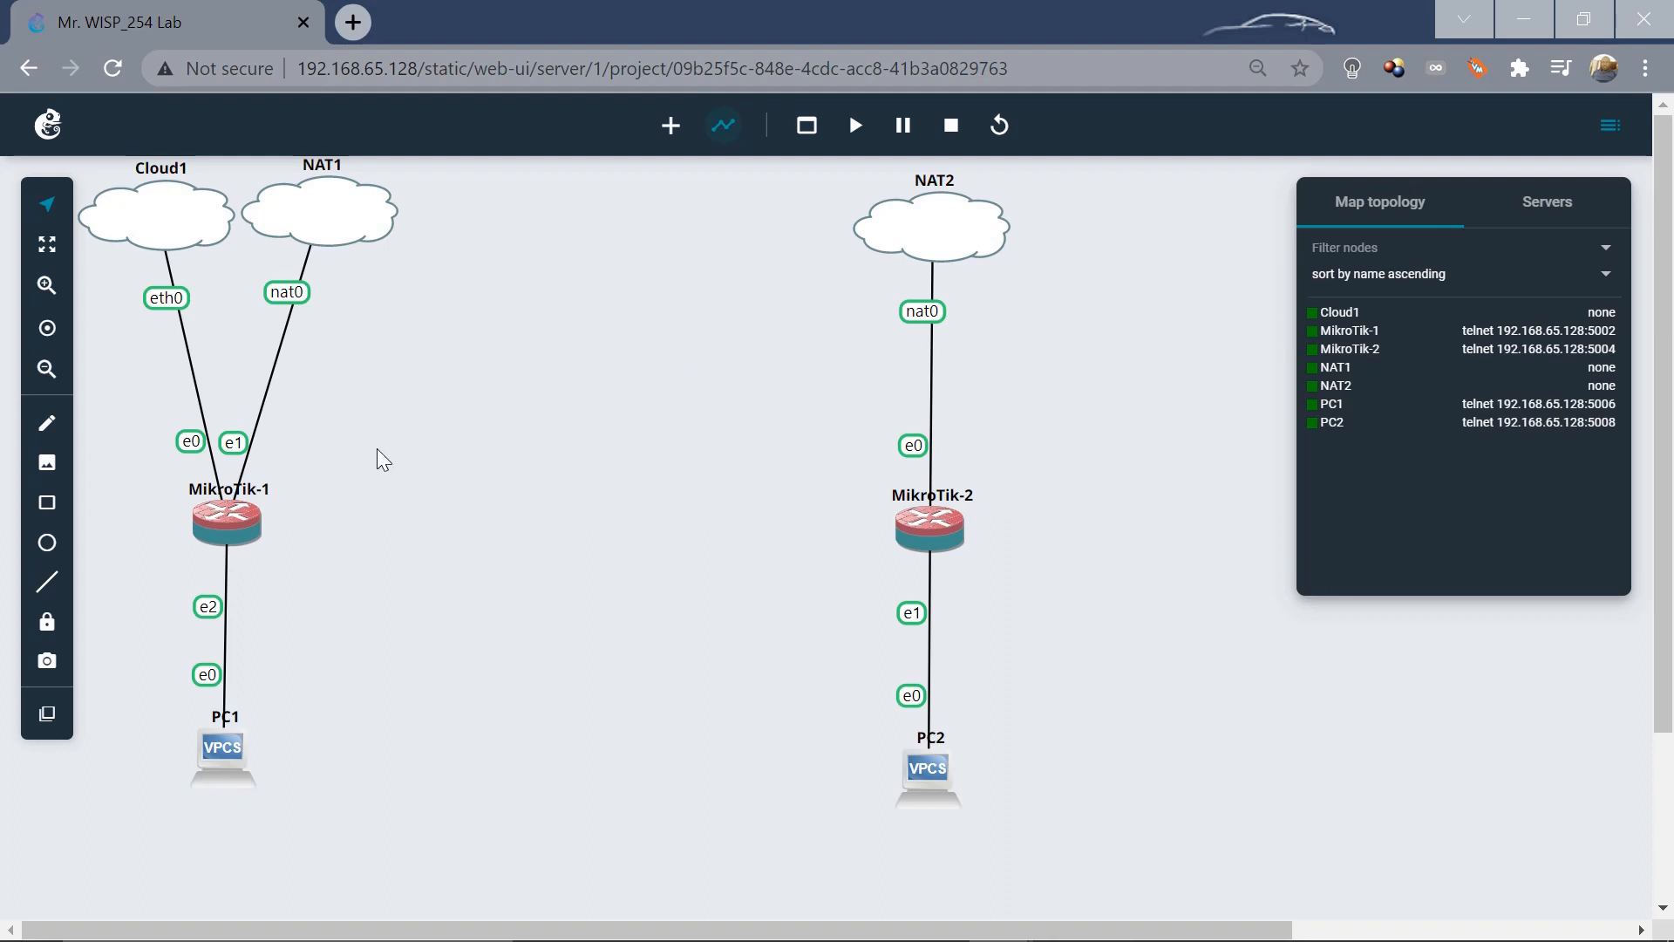
# Inspect MikroTik-1's Ethernet interfaces and PC1's ports in the GNS3 topology.
pyautogui.click(241, 527)
pyautogui.click(241, 527)
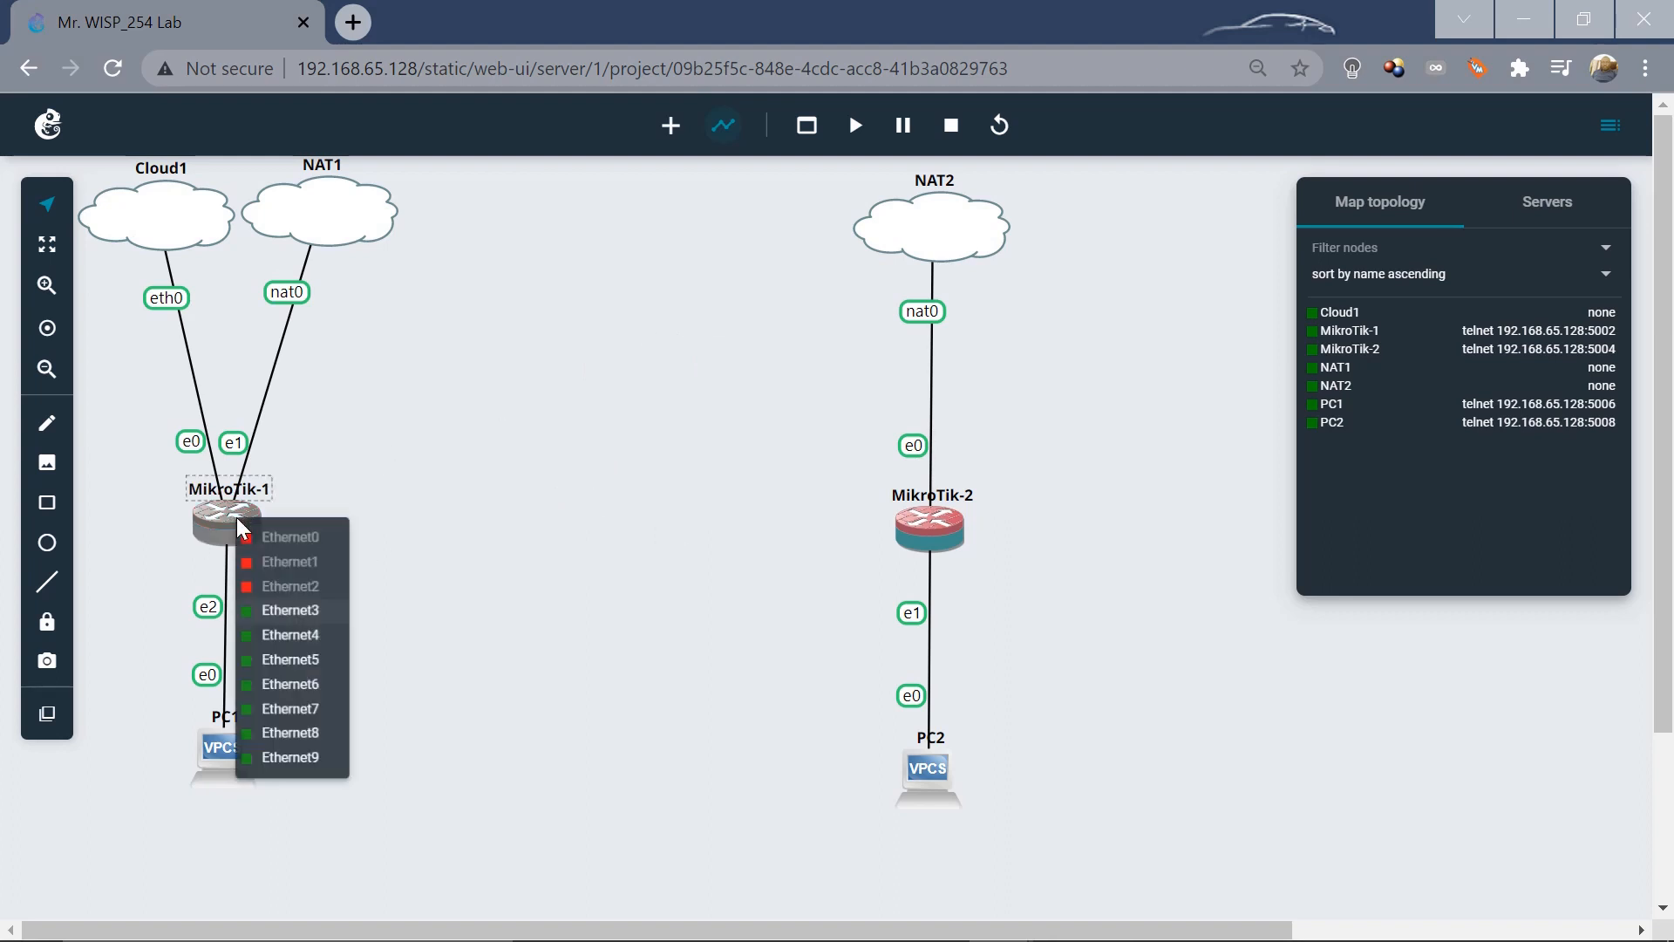
pyautogui.click(913, 519)
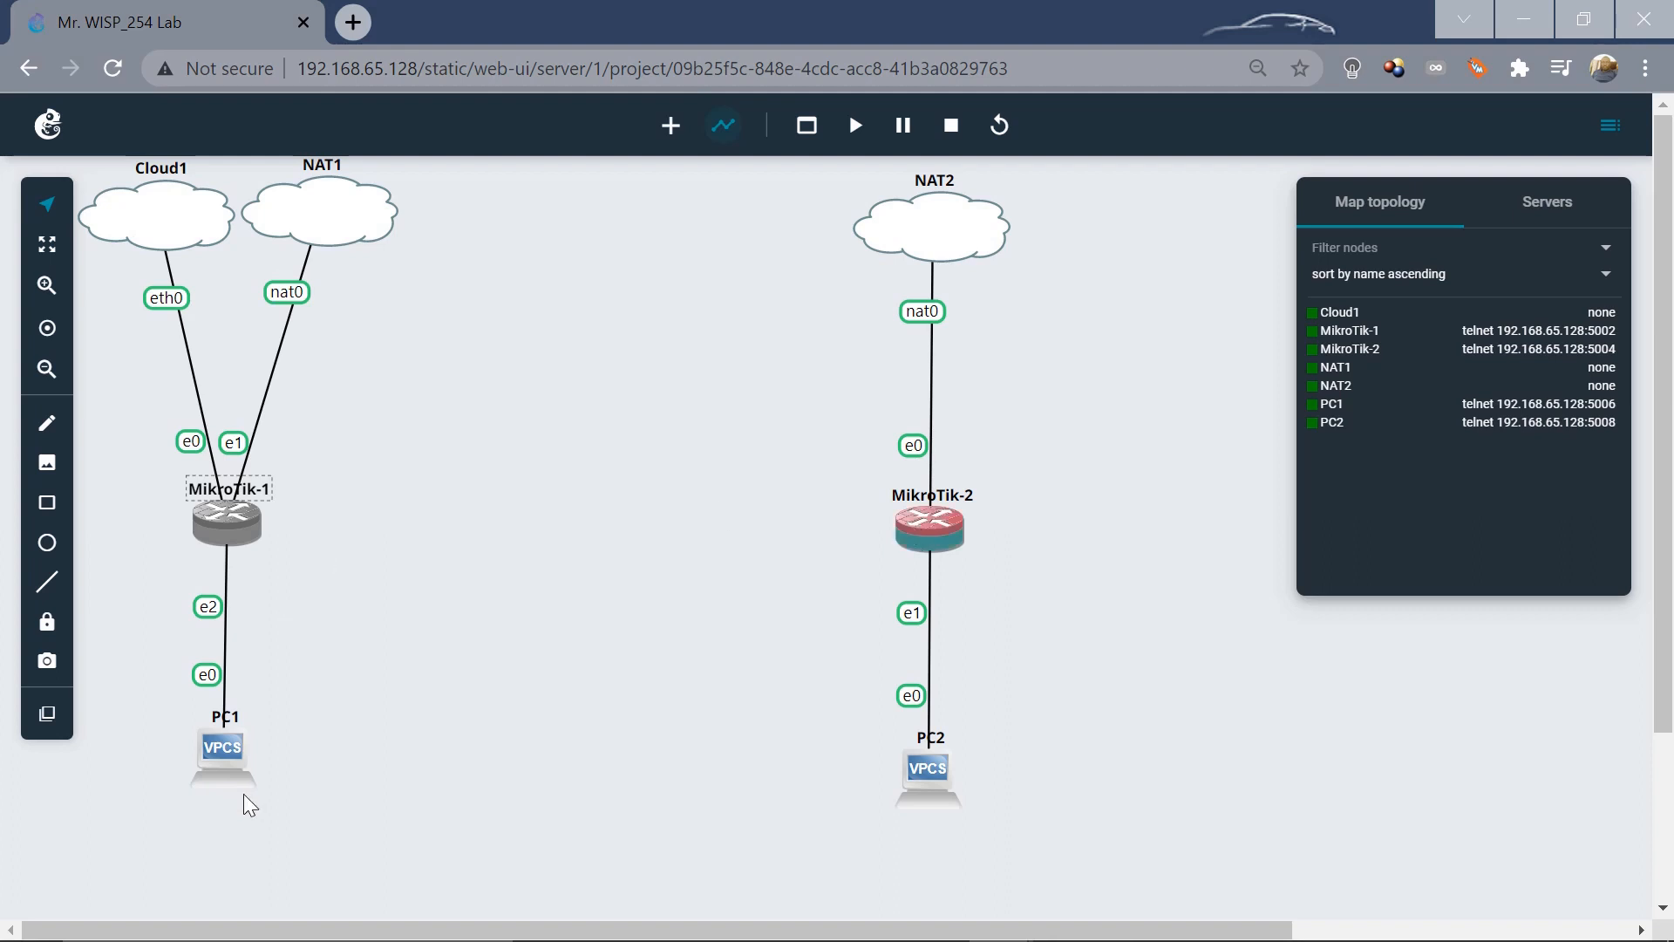
pyautogui.click(228, 755)
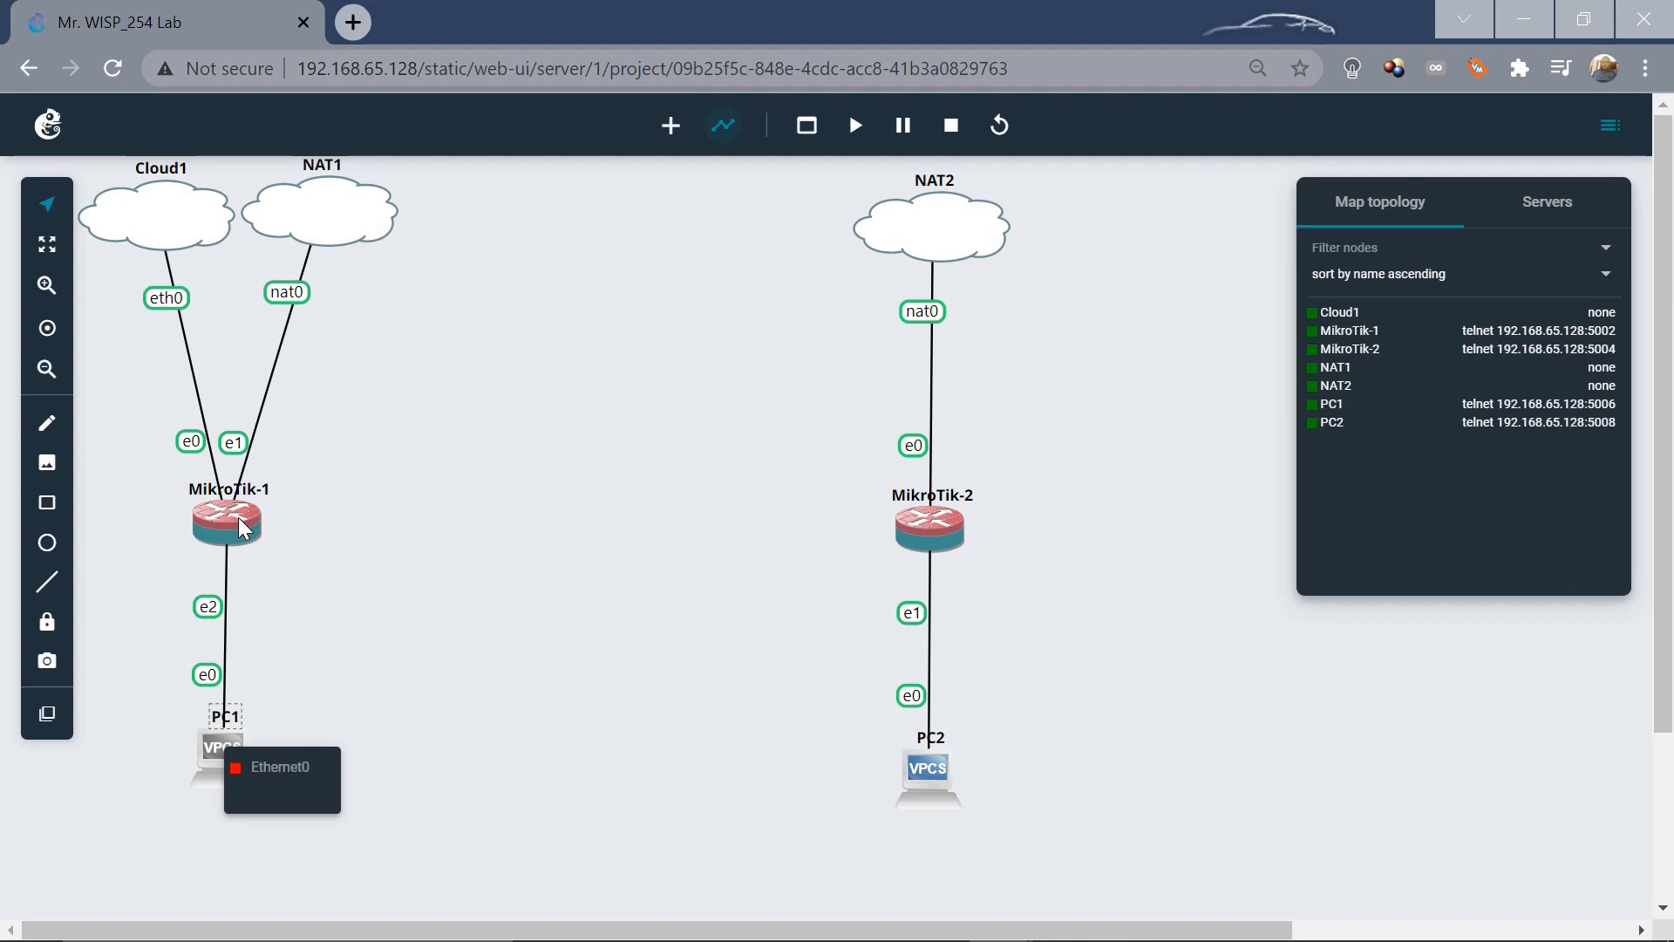
pyautogui.click(460, 598)
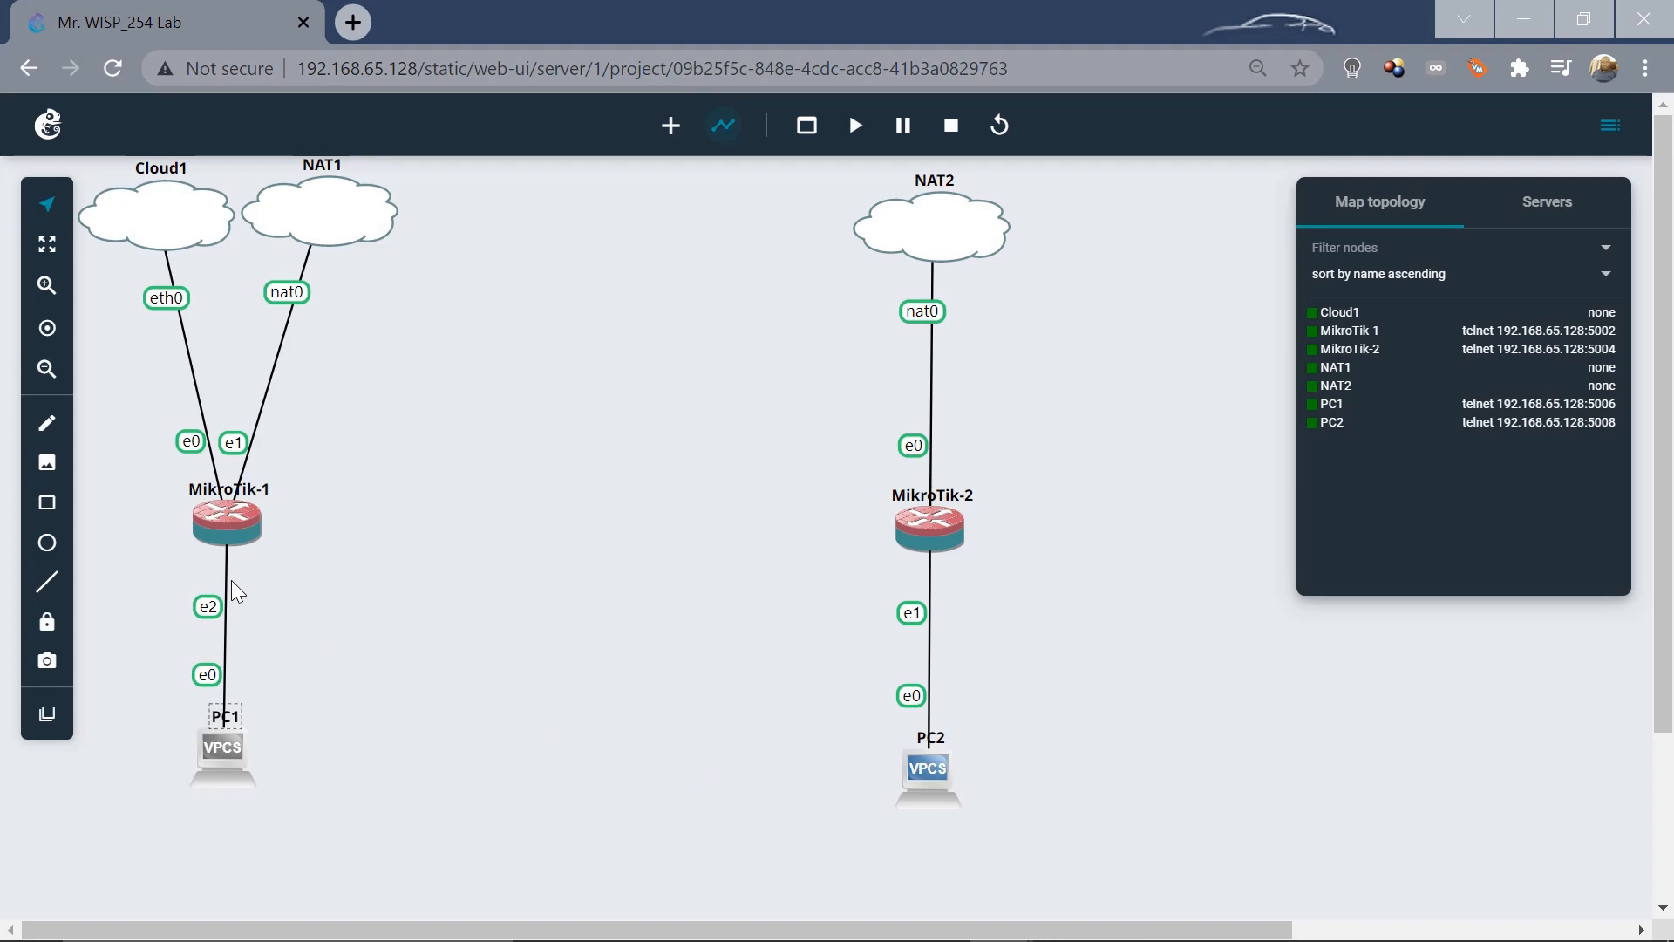
# Bring the R-1 and R-2 WinBox sessions forward and narrow R-1 so both sit side by side.
pyautogui.moveTo(767, 932)
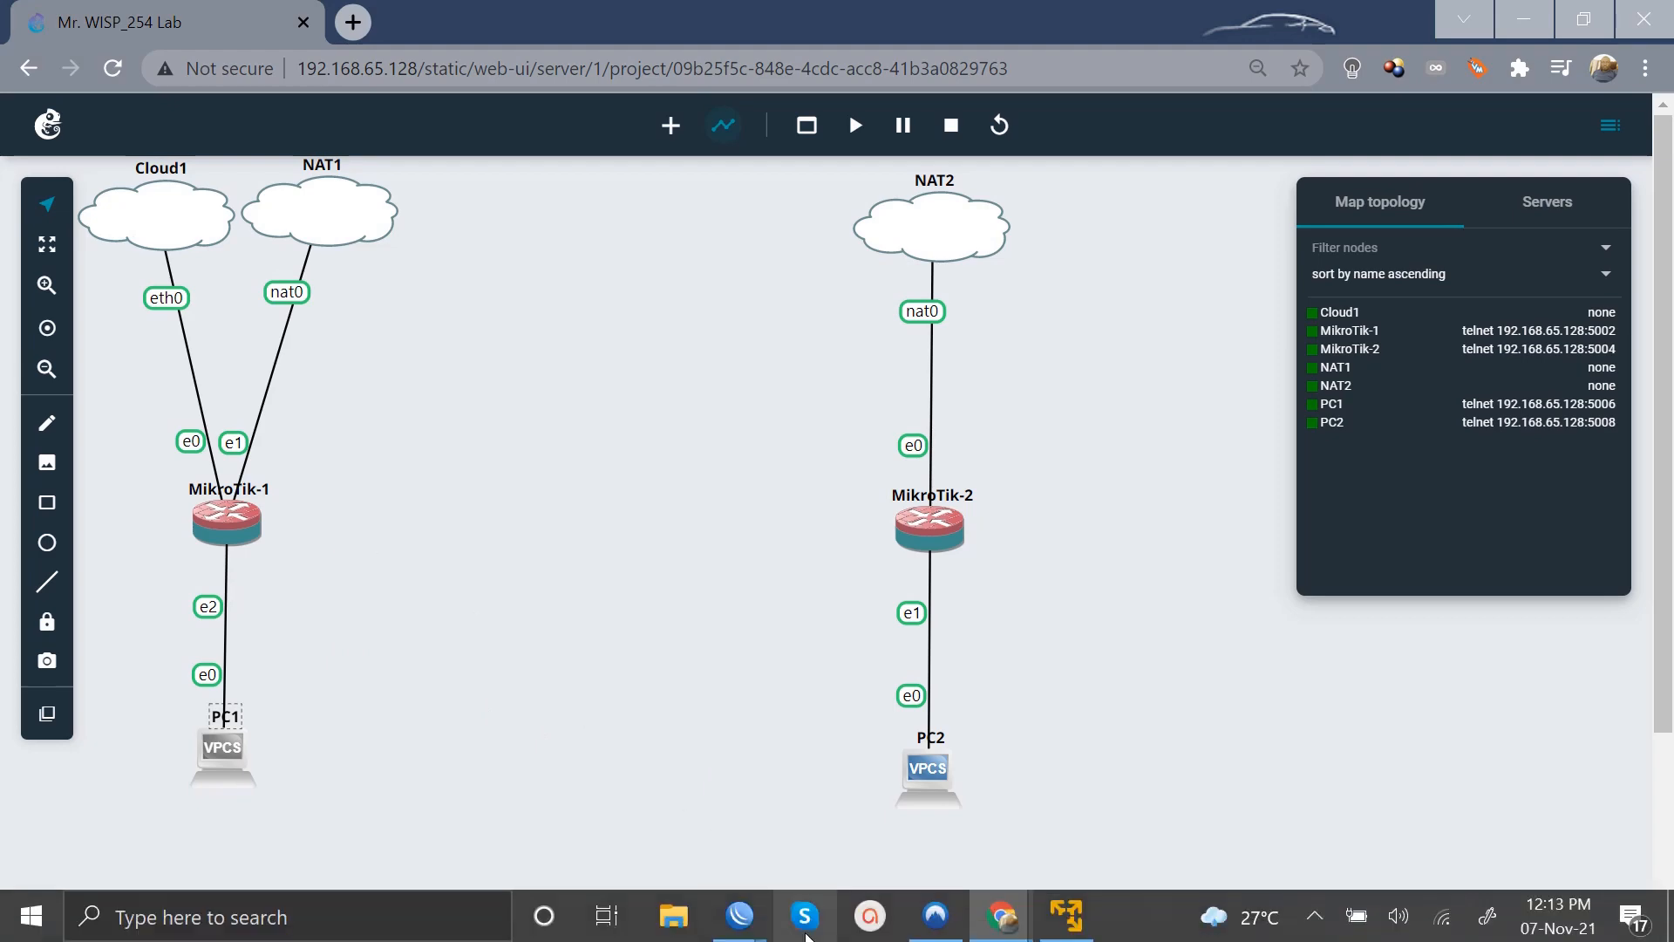
pyautogui.click(658, 787)
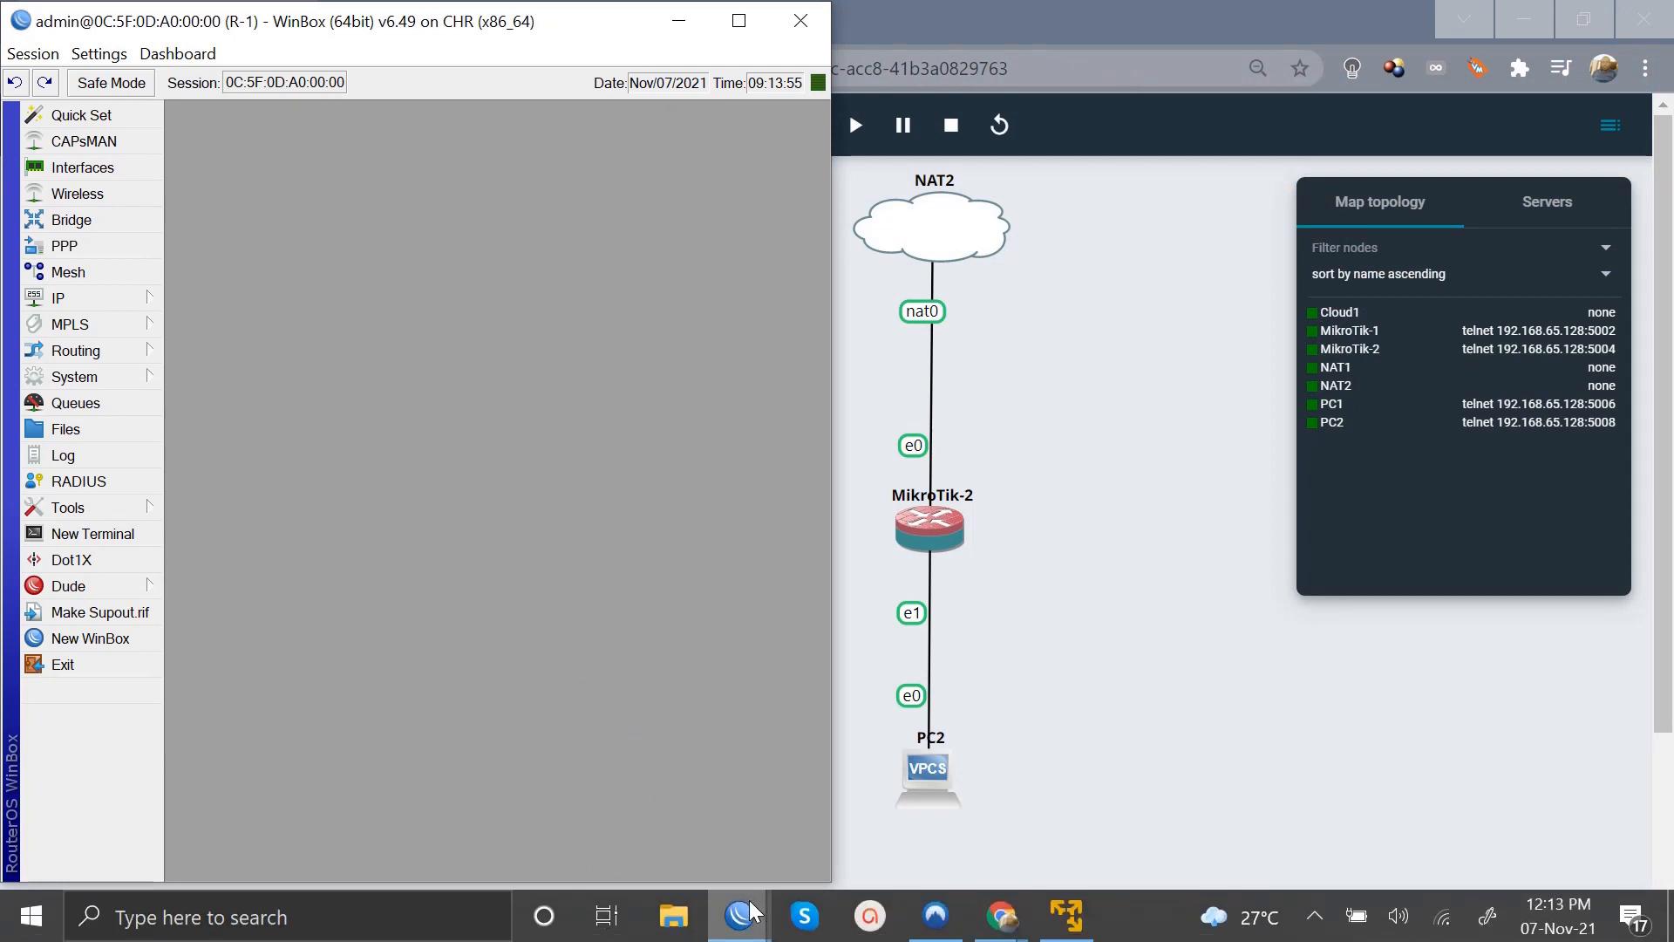
pyautogui.moveTo(752, 913)
pyautogui.click(808, 806)
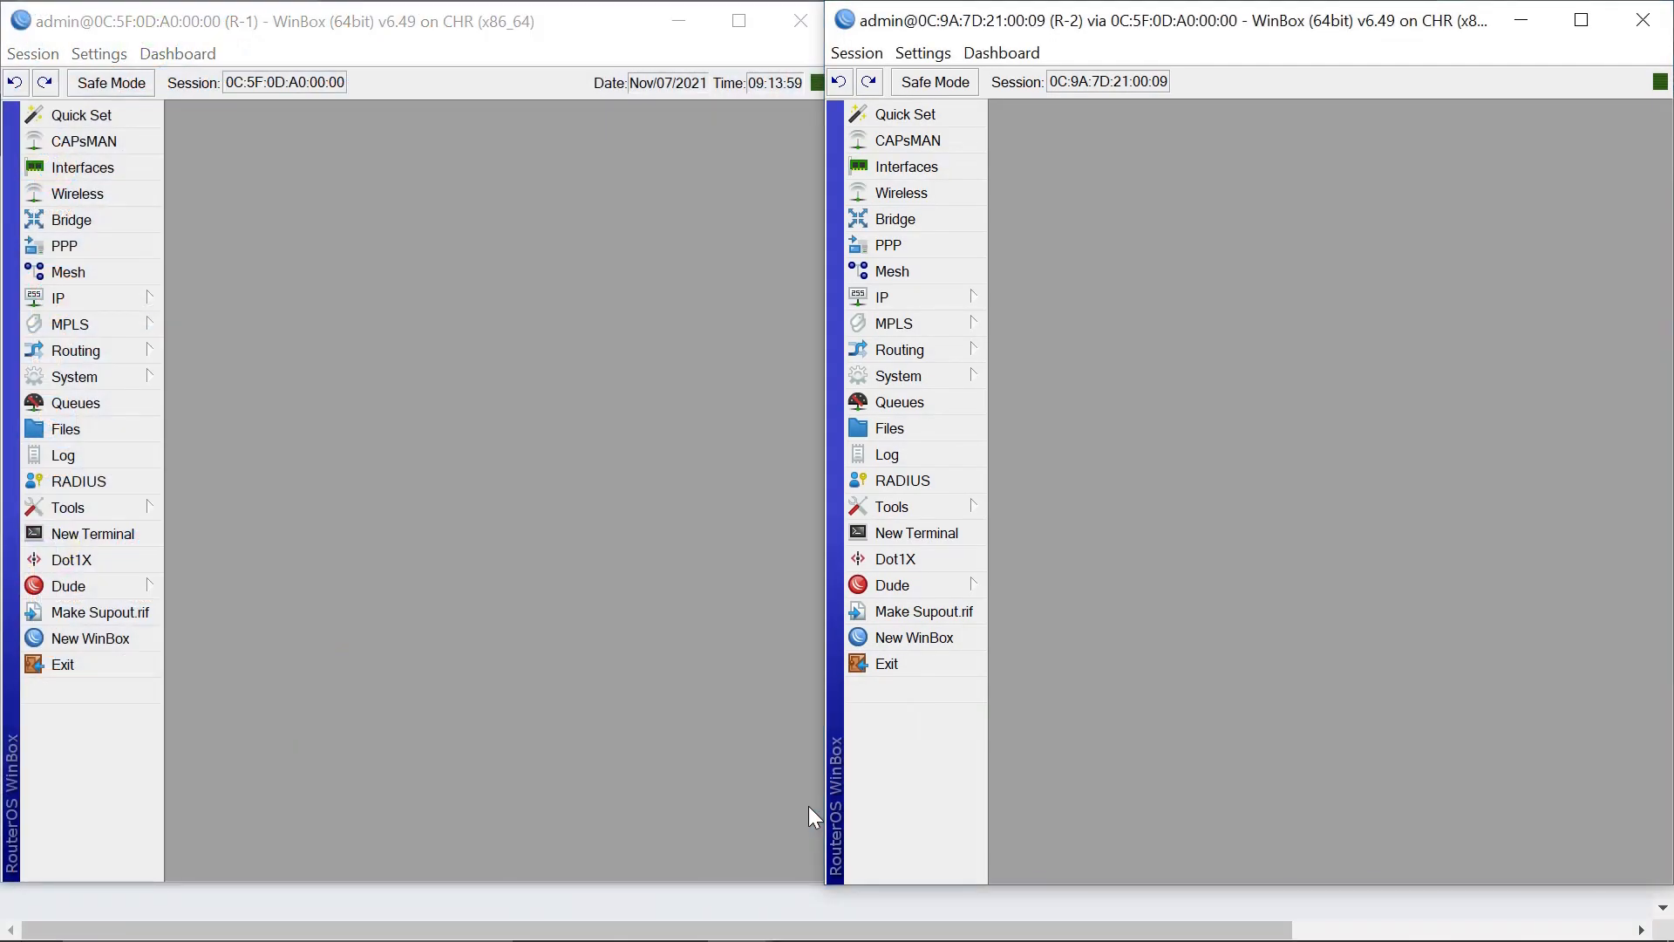
pyautogui.click(559, 608)
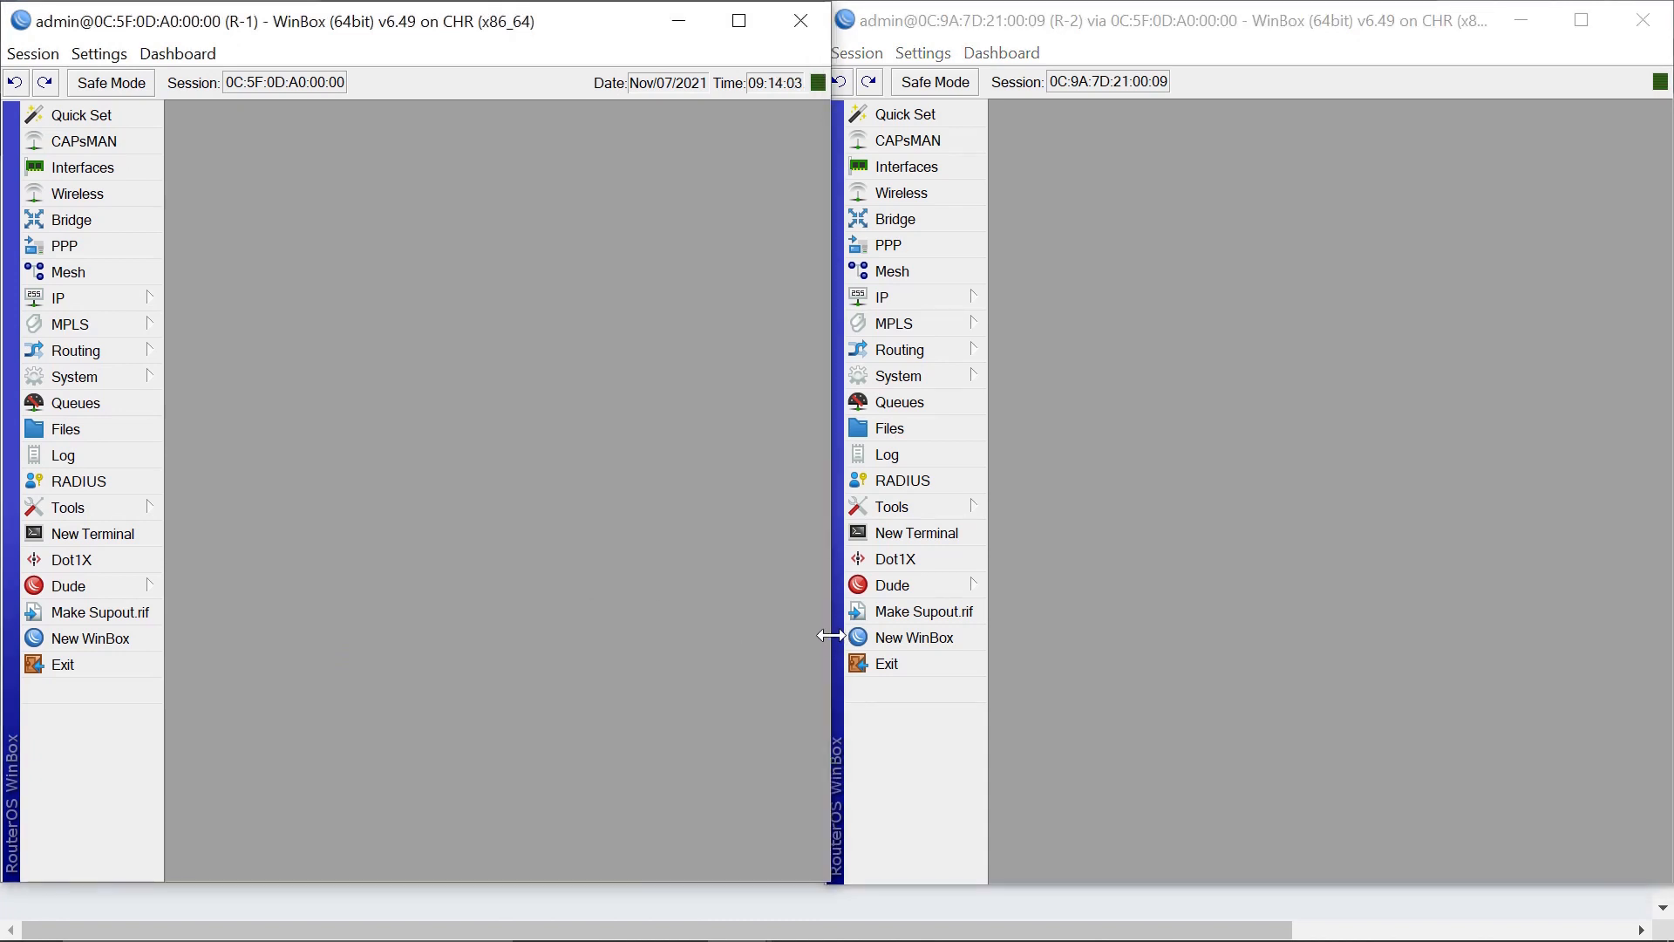
pyautogui.moveTo(831, 635); pyautogui.dragTo(825, 637)
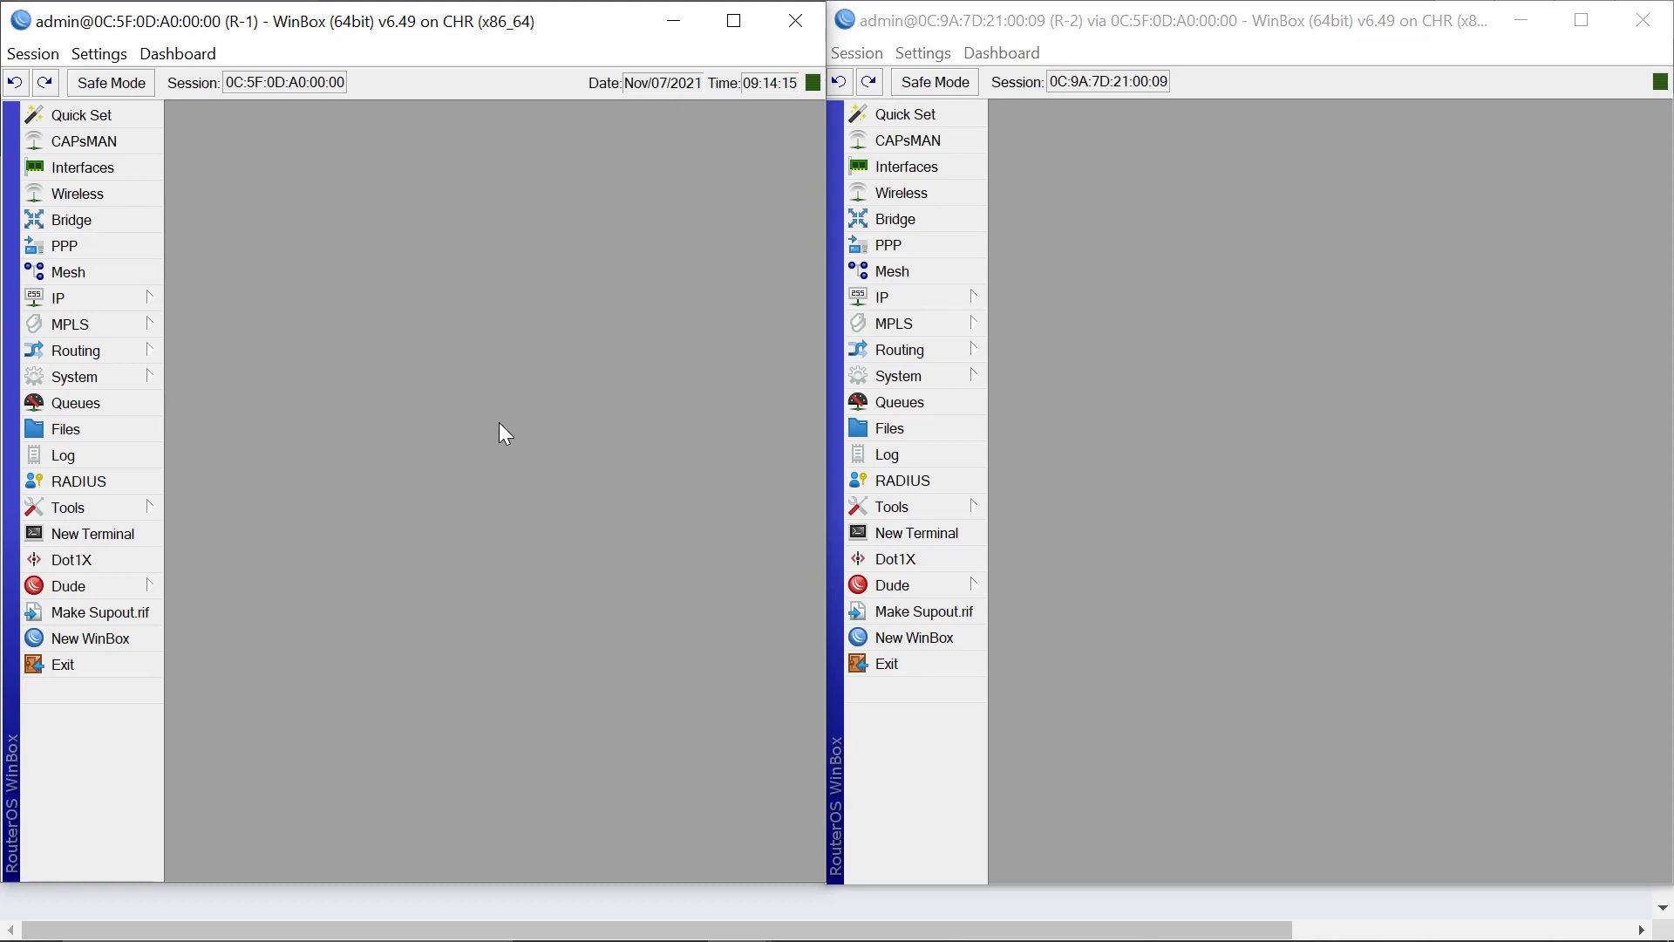
# Add a DHCP client on R-1's ether2, which binds to 192.168.122.218/24.
pyautogui.click(133, 307)
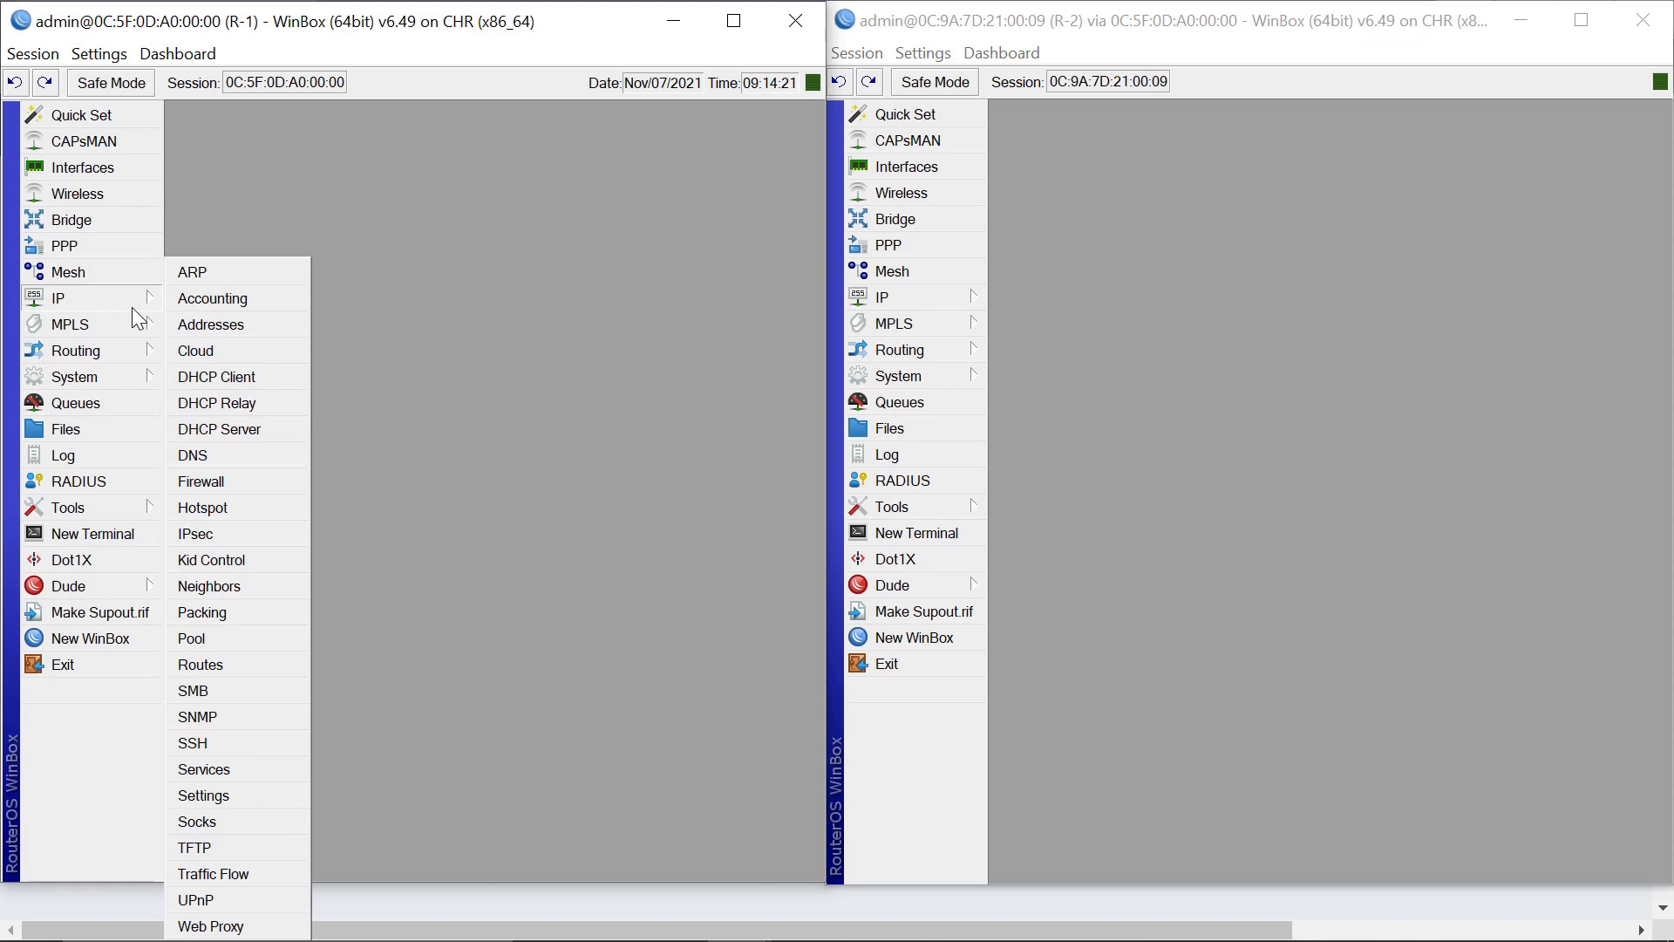
pyautogui.click(251, 375)
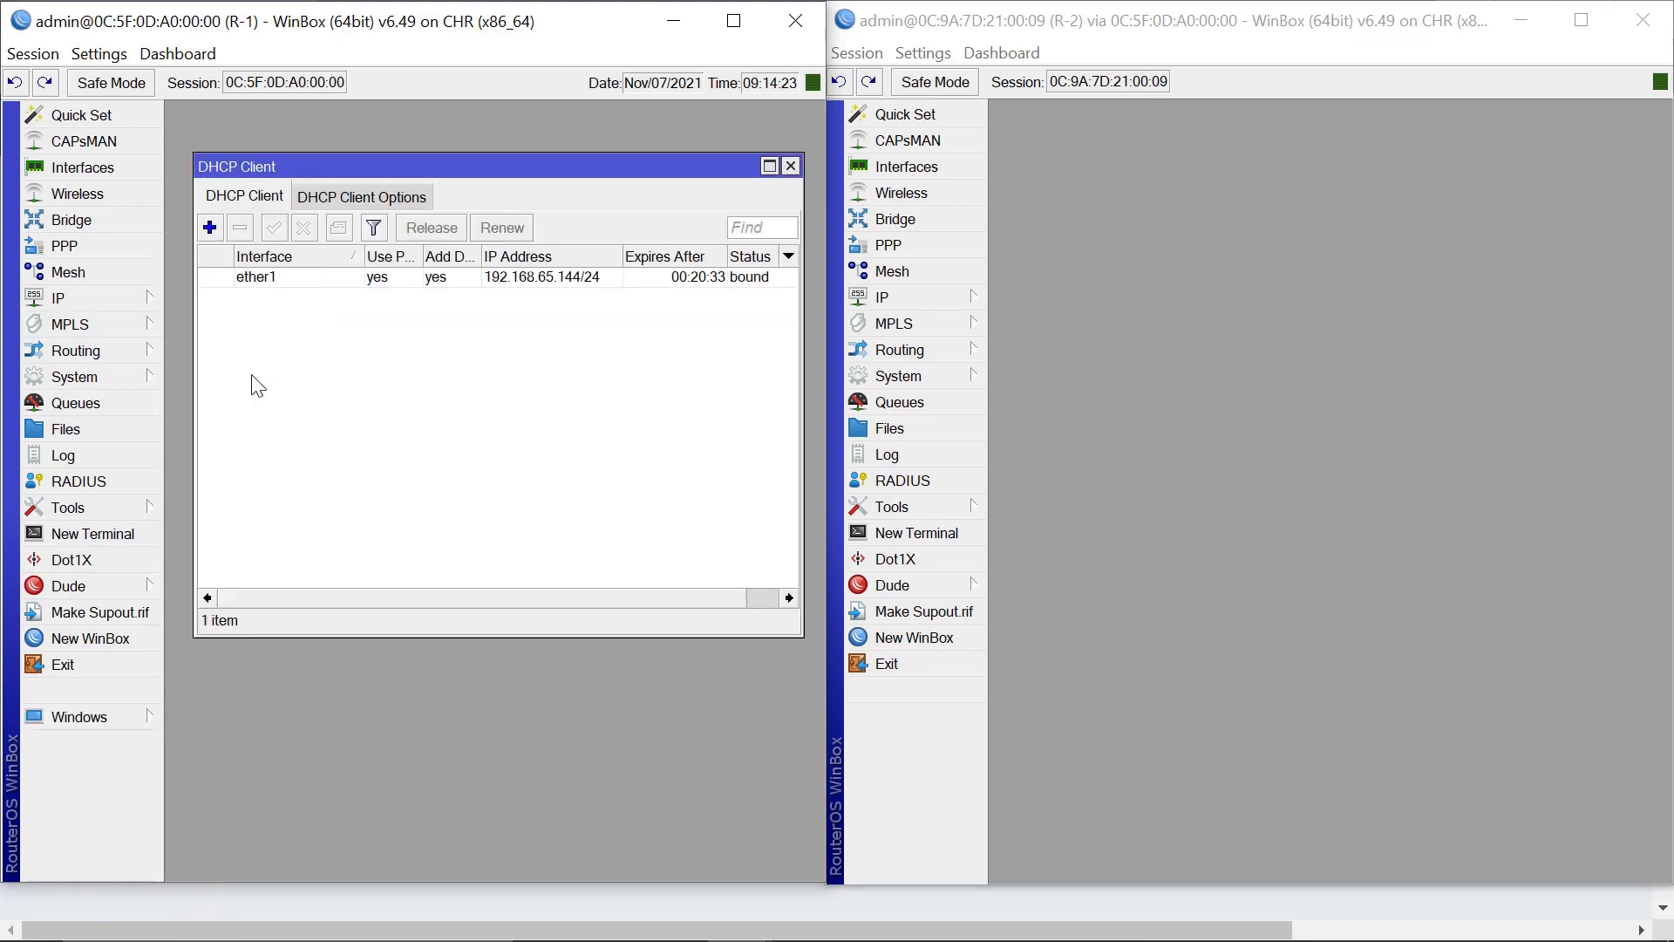
pyautogui.click(209, 227)
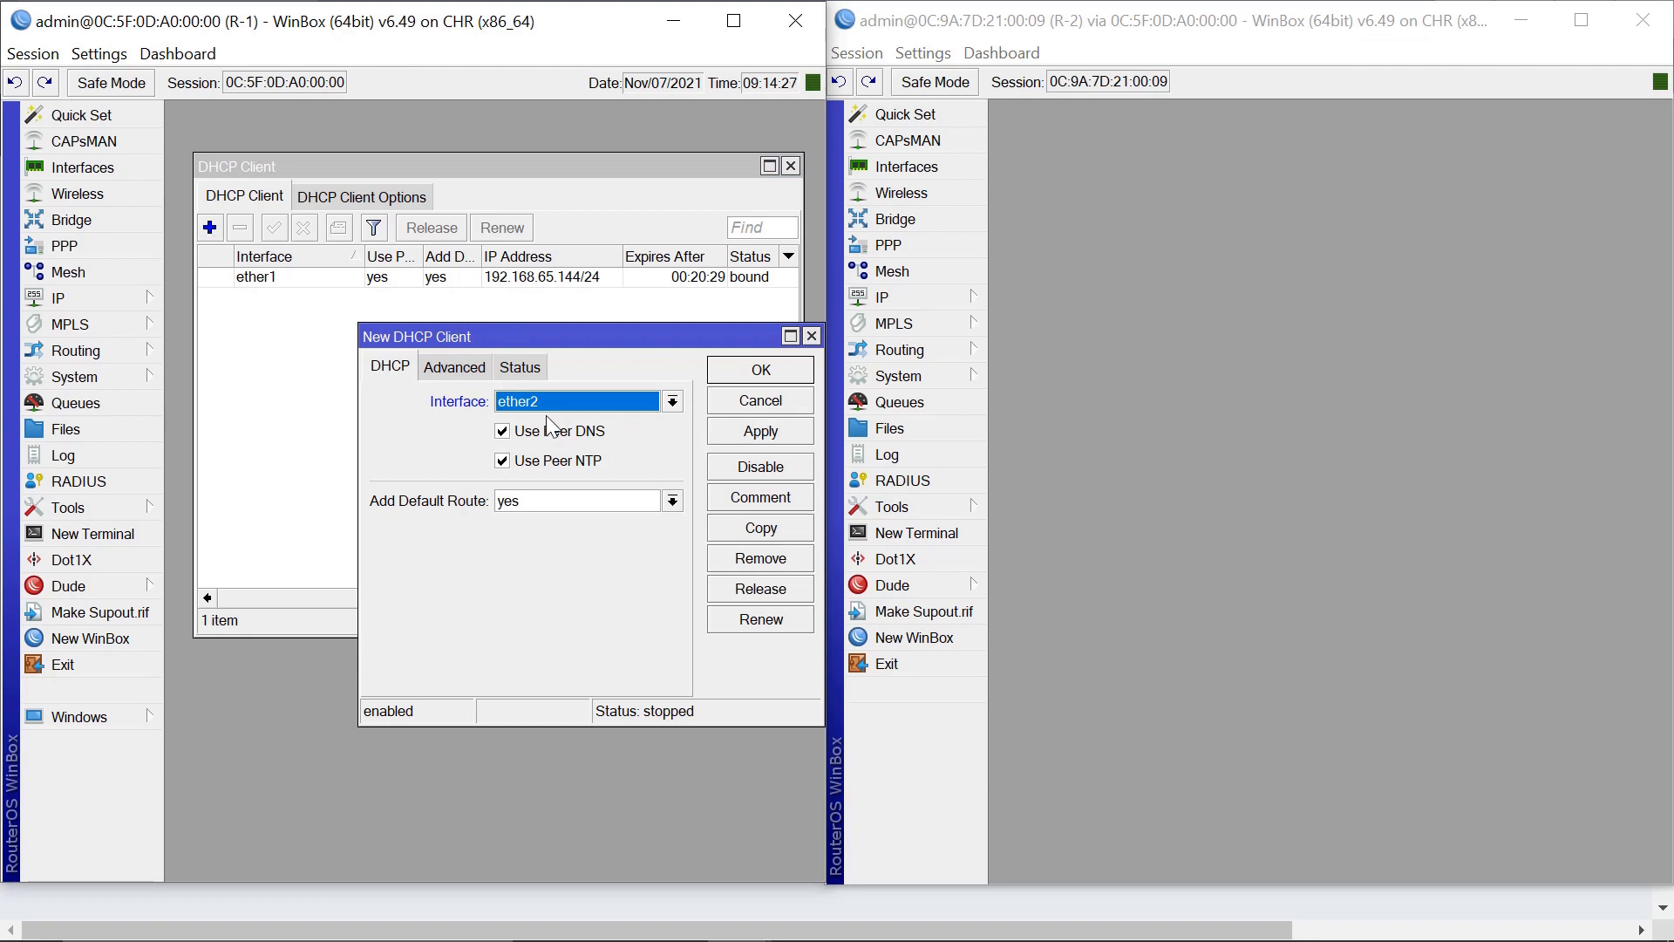
pyautogui.click(762, 373)
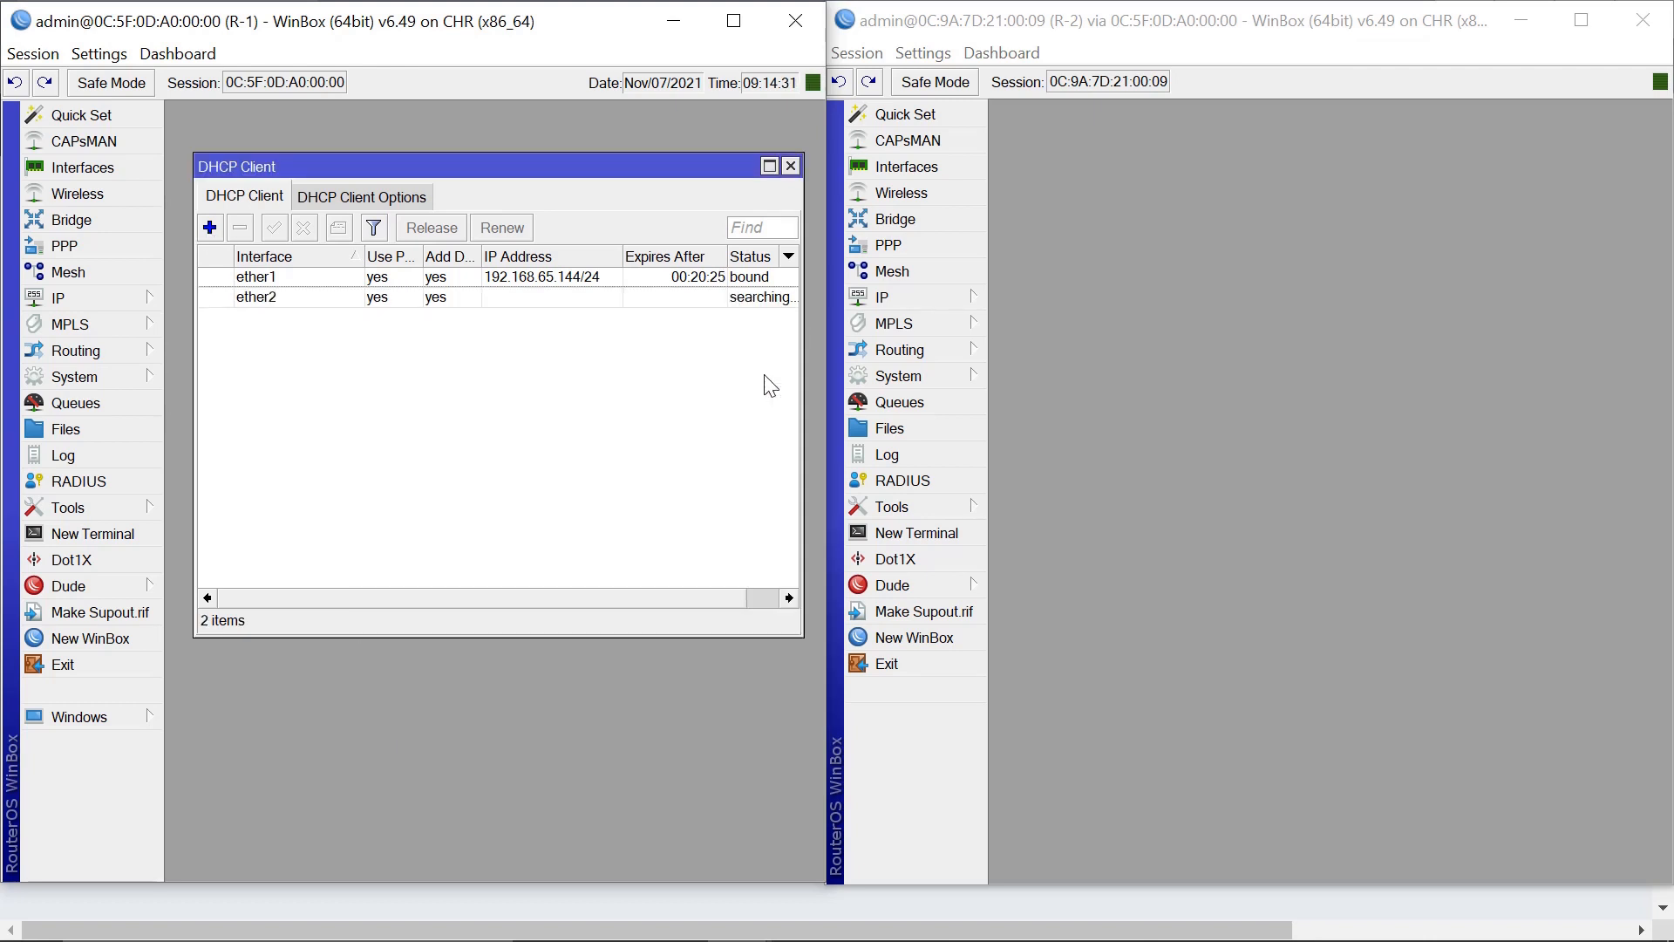
# Check that R-2's ether1 DHCP client is bound, then close R-2's DHCP client list.
pyautogui.click(907, 298)
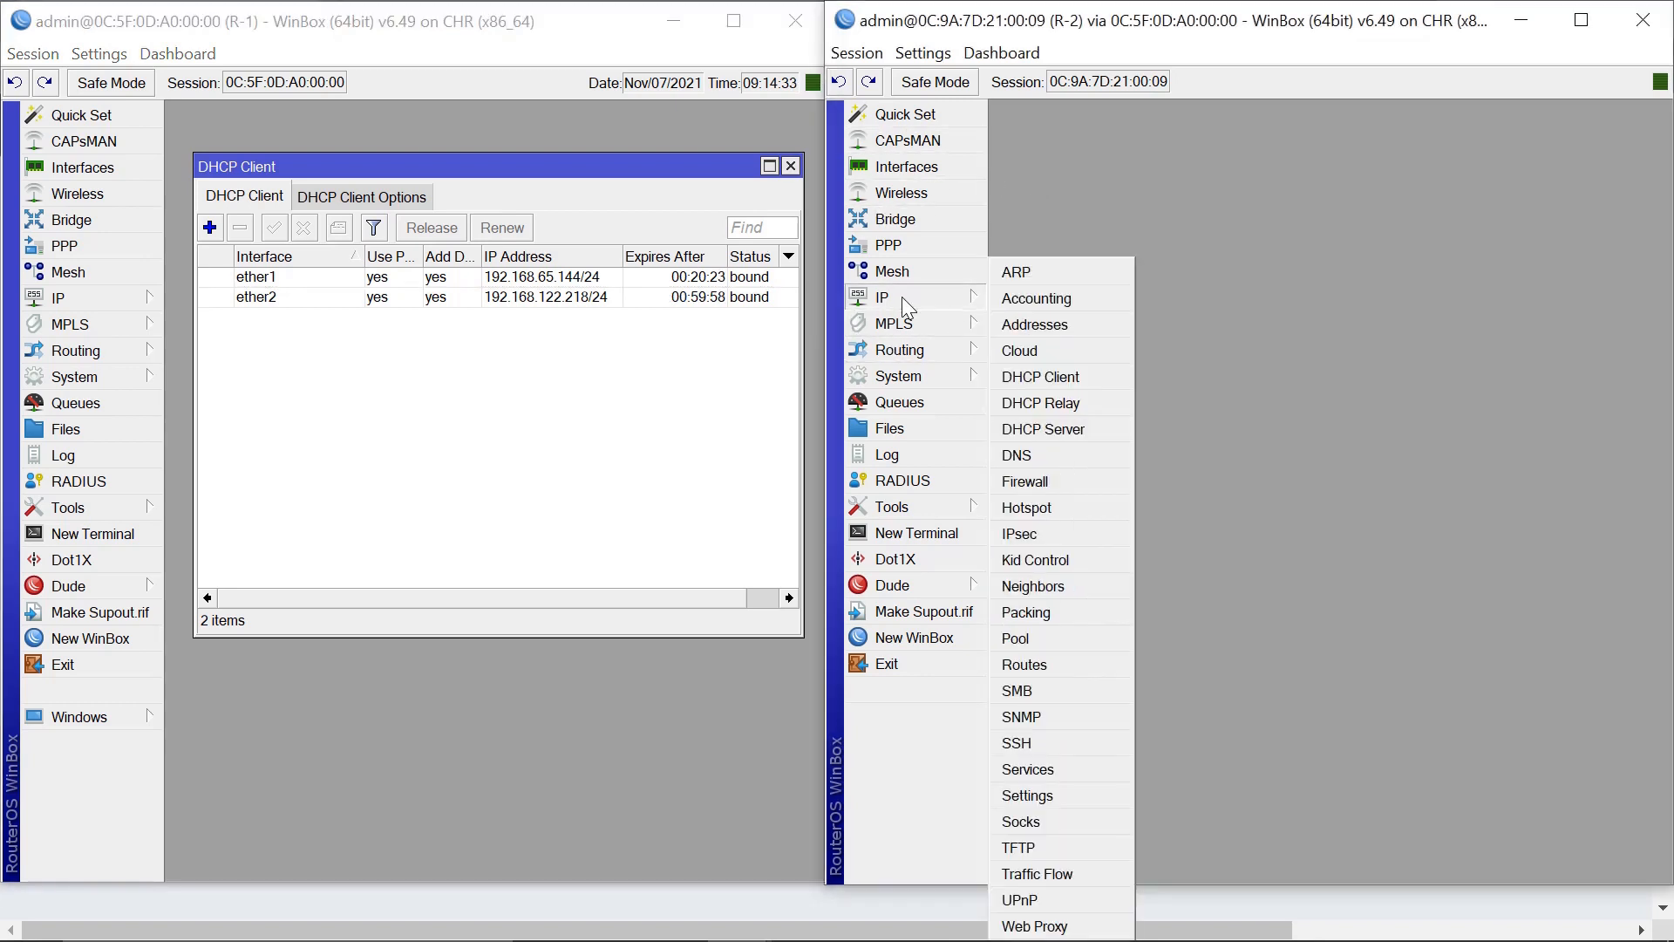
pyautogui.click(1064, 384)
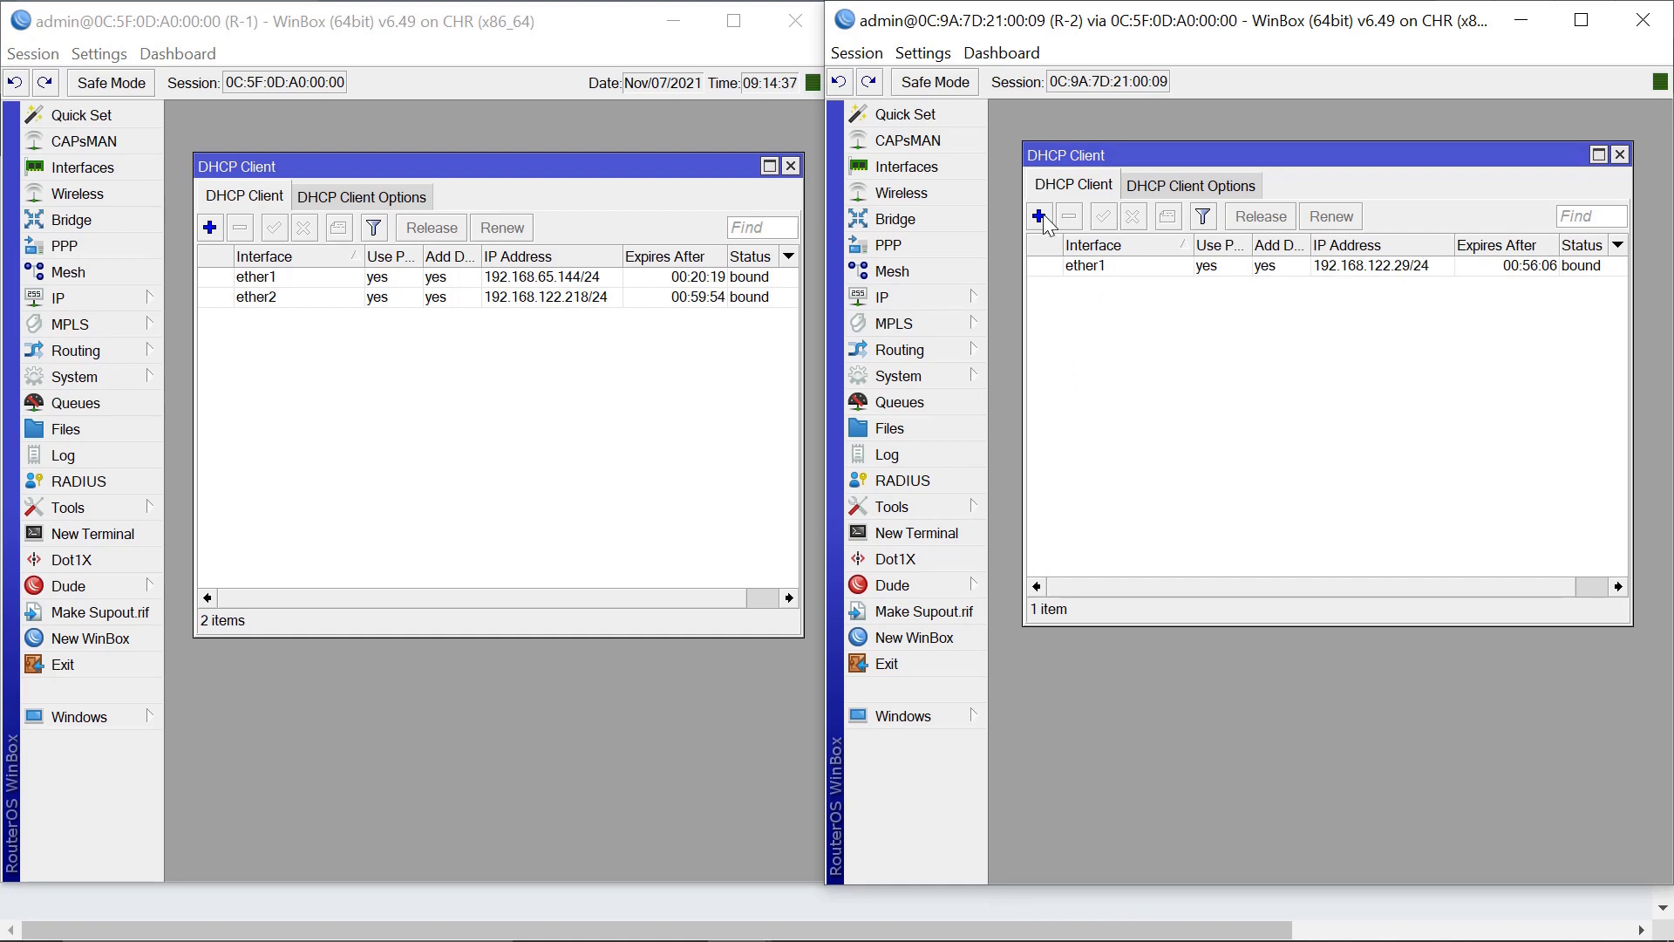
pyautogui.click(1106, 269)
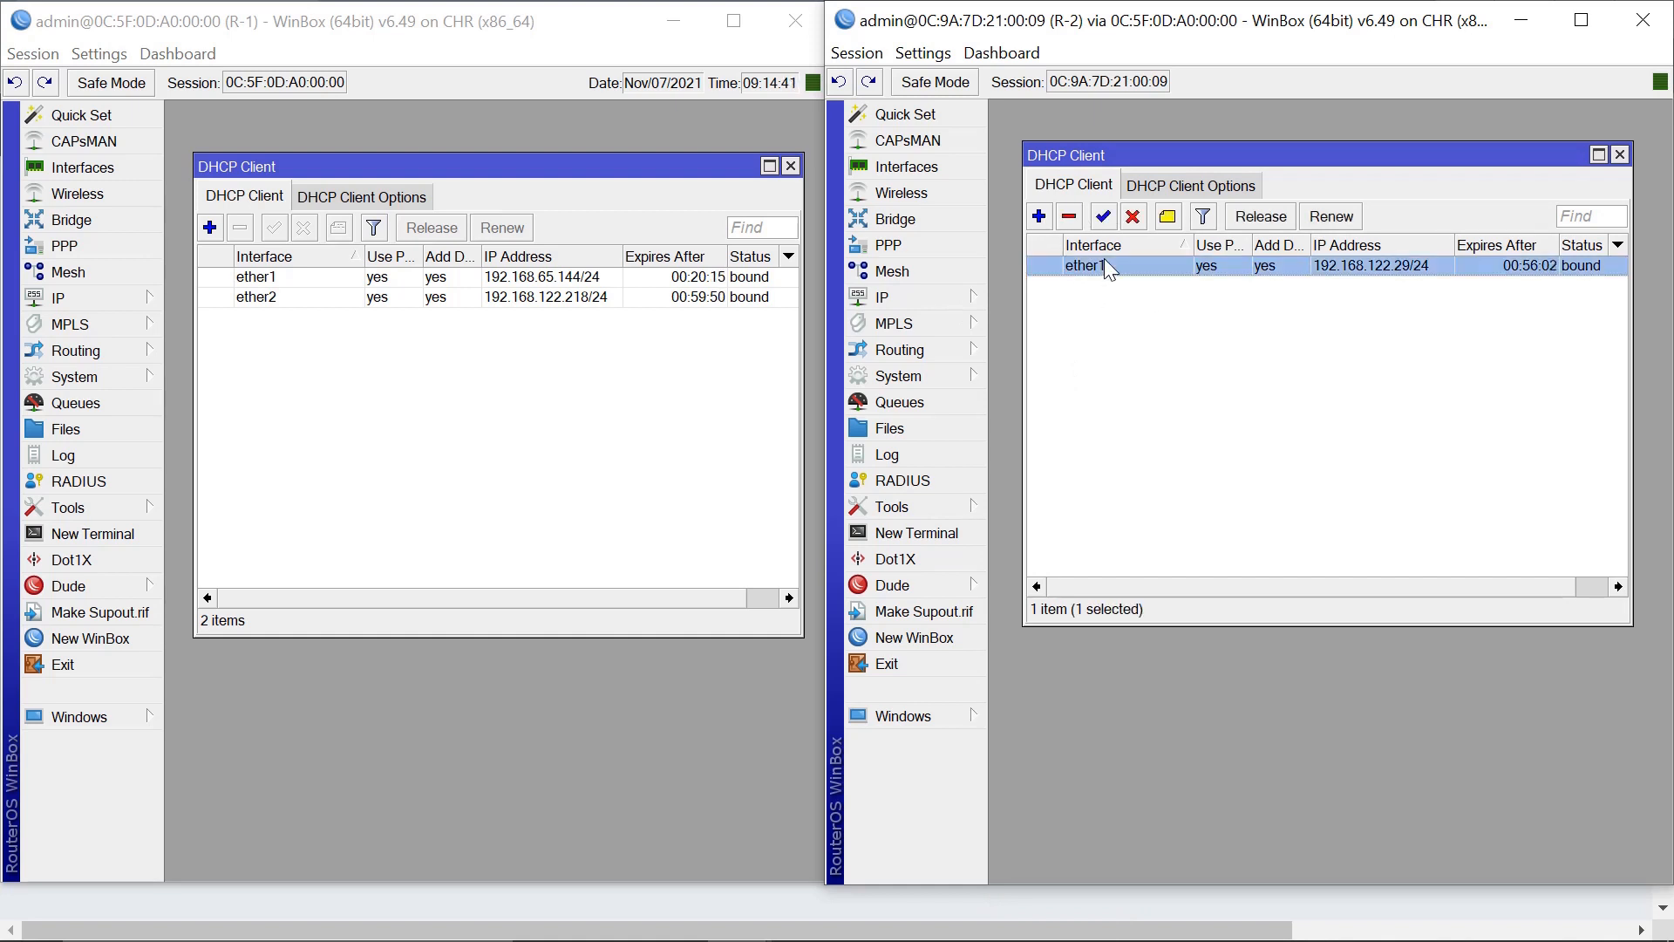
pyautogui.click(1620, 155)
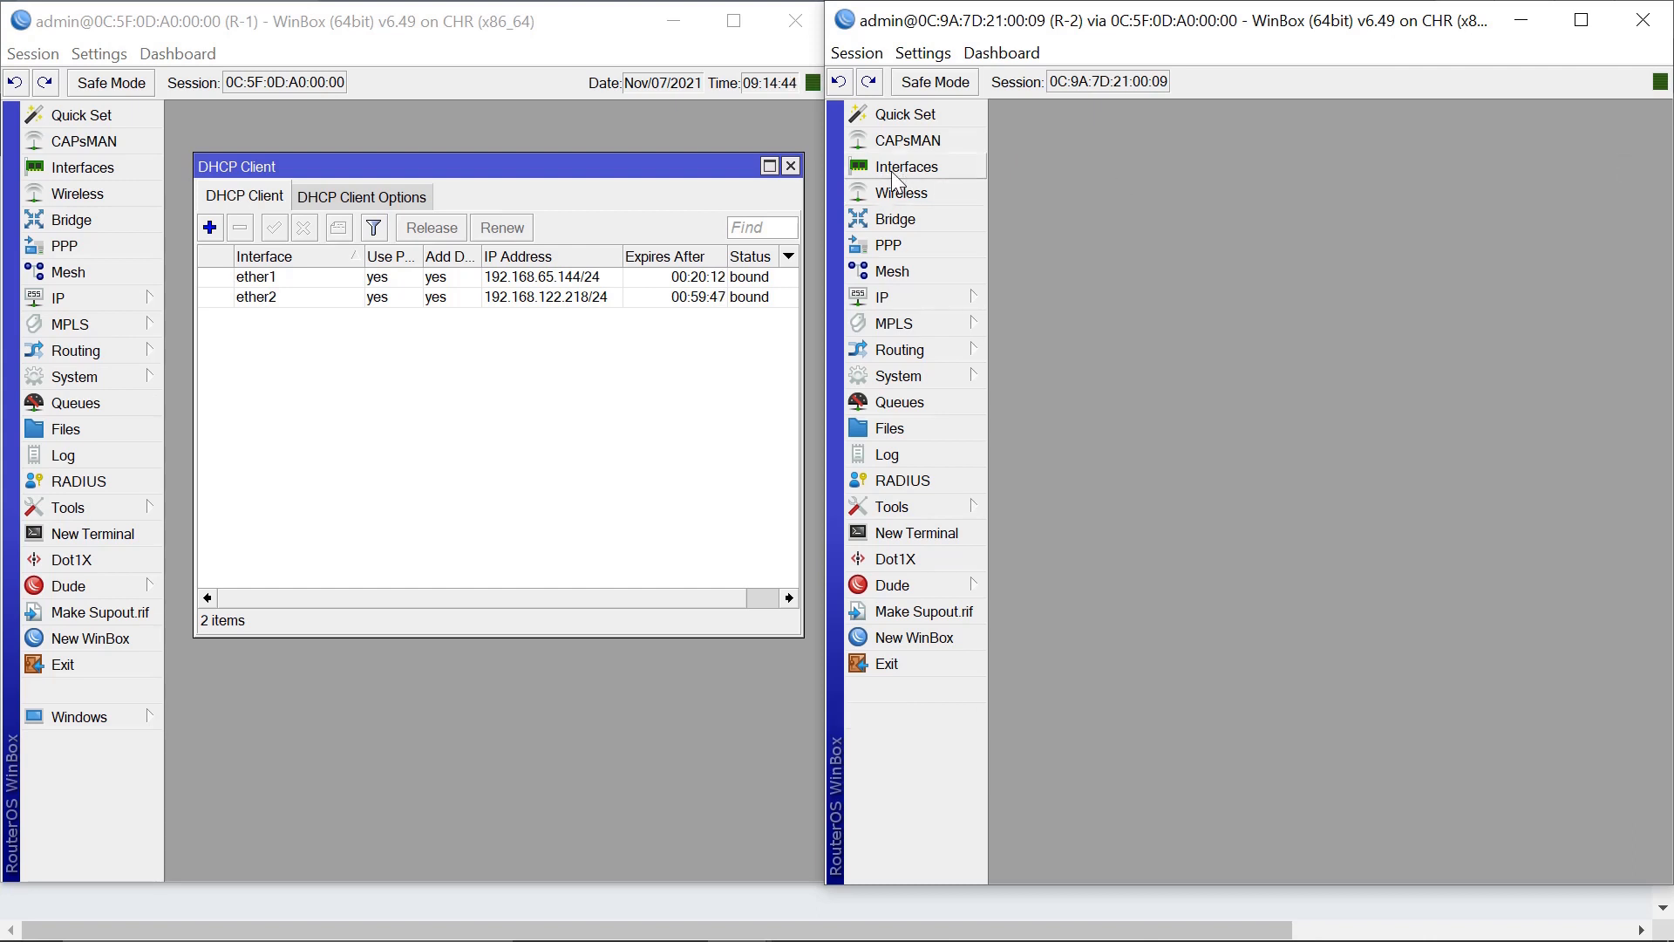
# Close R-1's DHCP client list and hide WinBox to view the GNS3 topology.
pyautogui.click(791, 166)
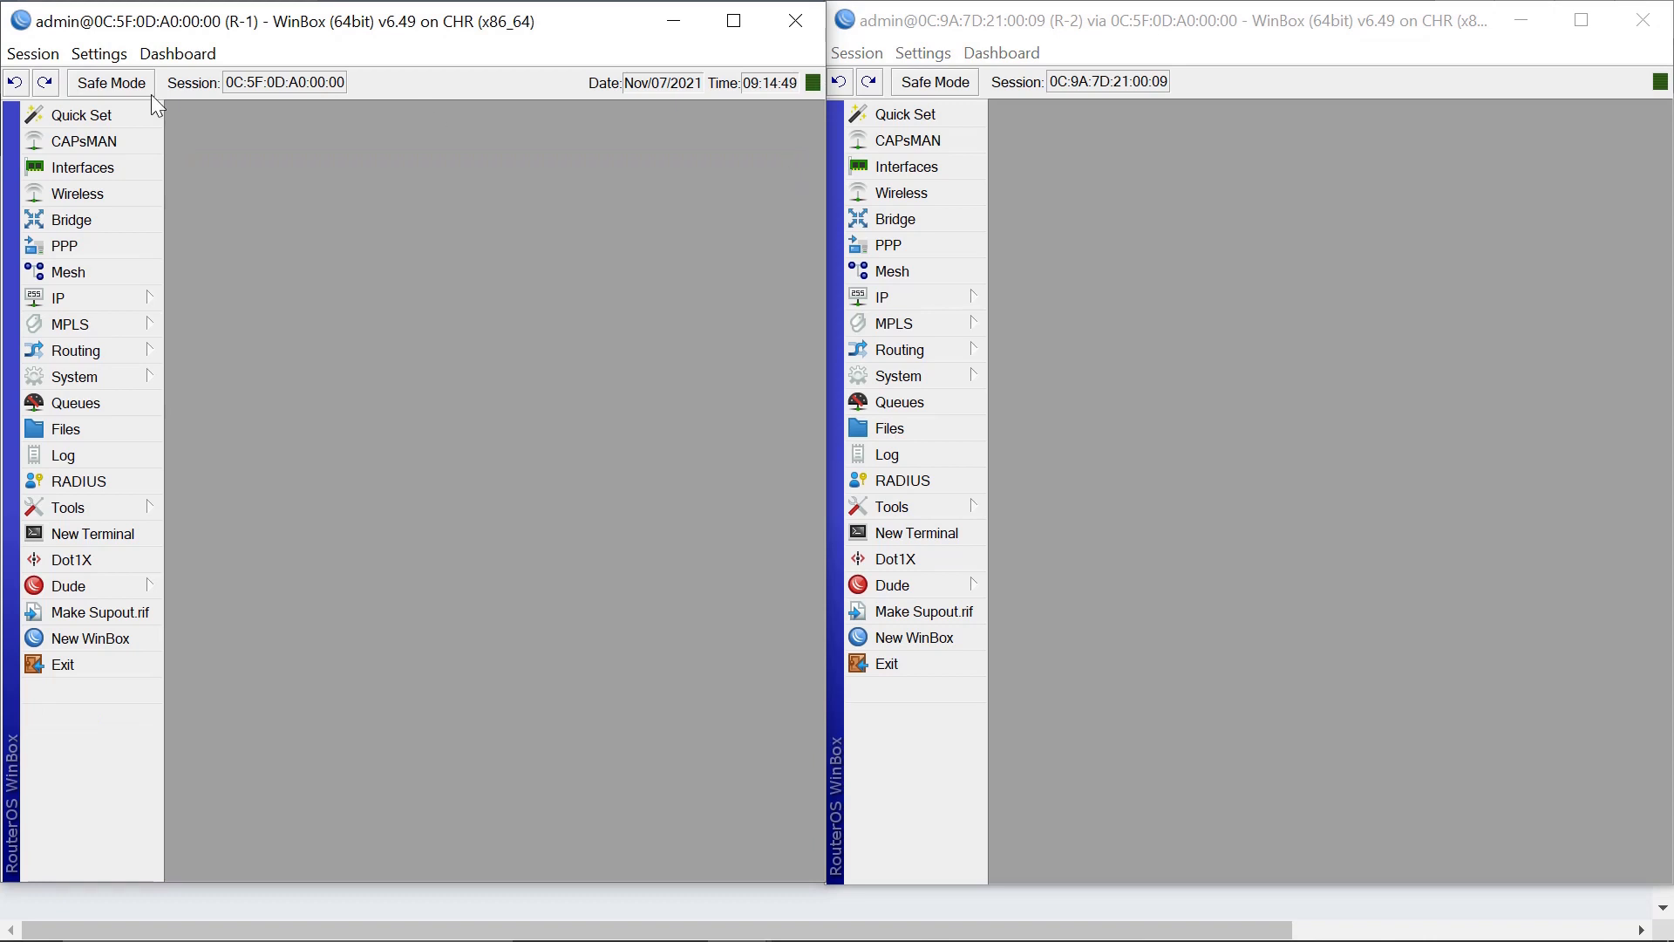
pyautogui.click(673, 20)
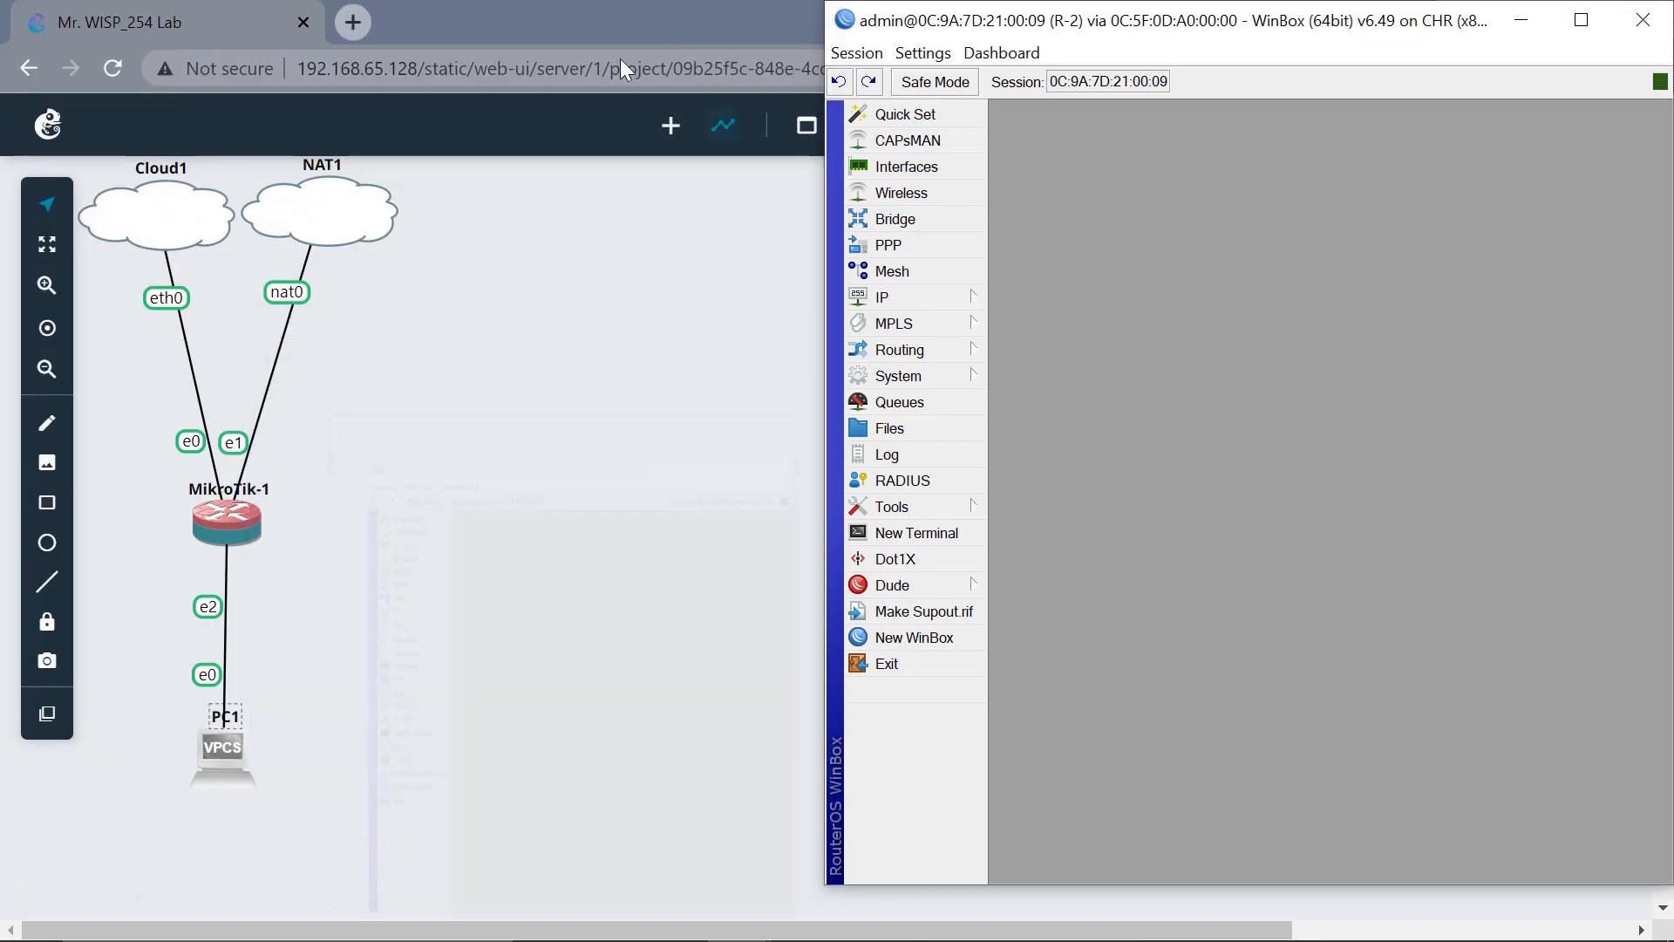
pyautogui.click(240, 756)
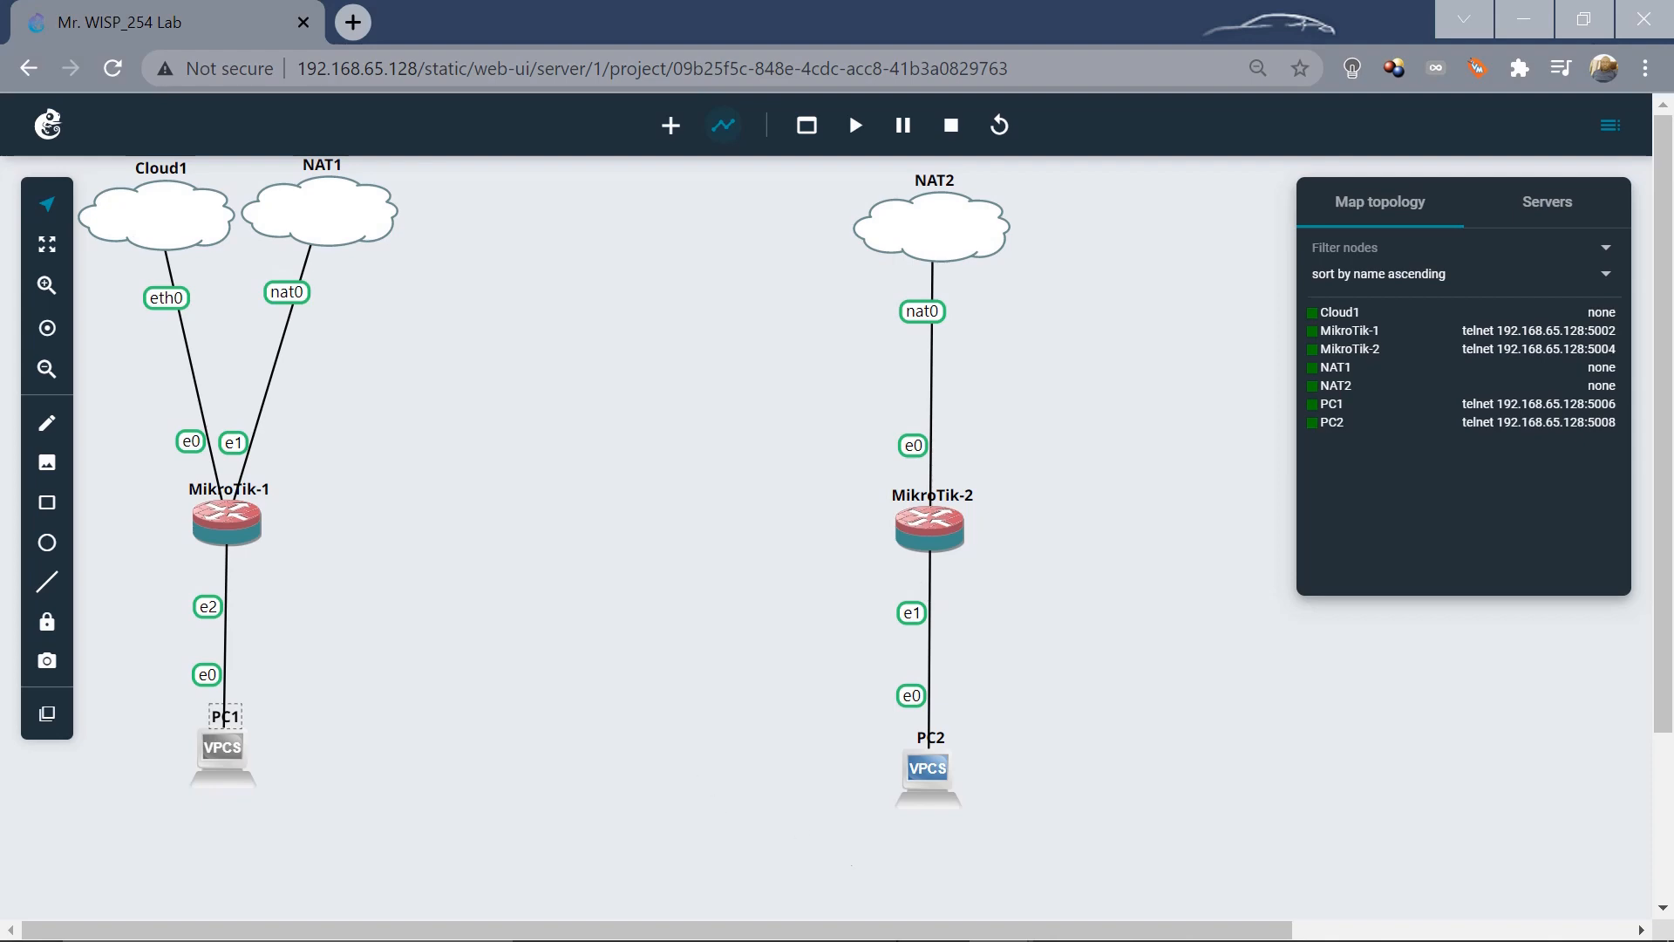
# Restore the R-1 and R-2 WinBox sessions from the taskbar.
pyautogui.moveTo(740, 916)
pyautogui.click(616, 816)
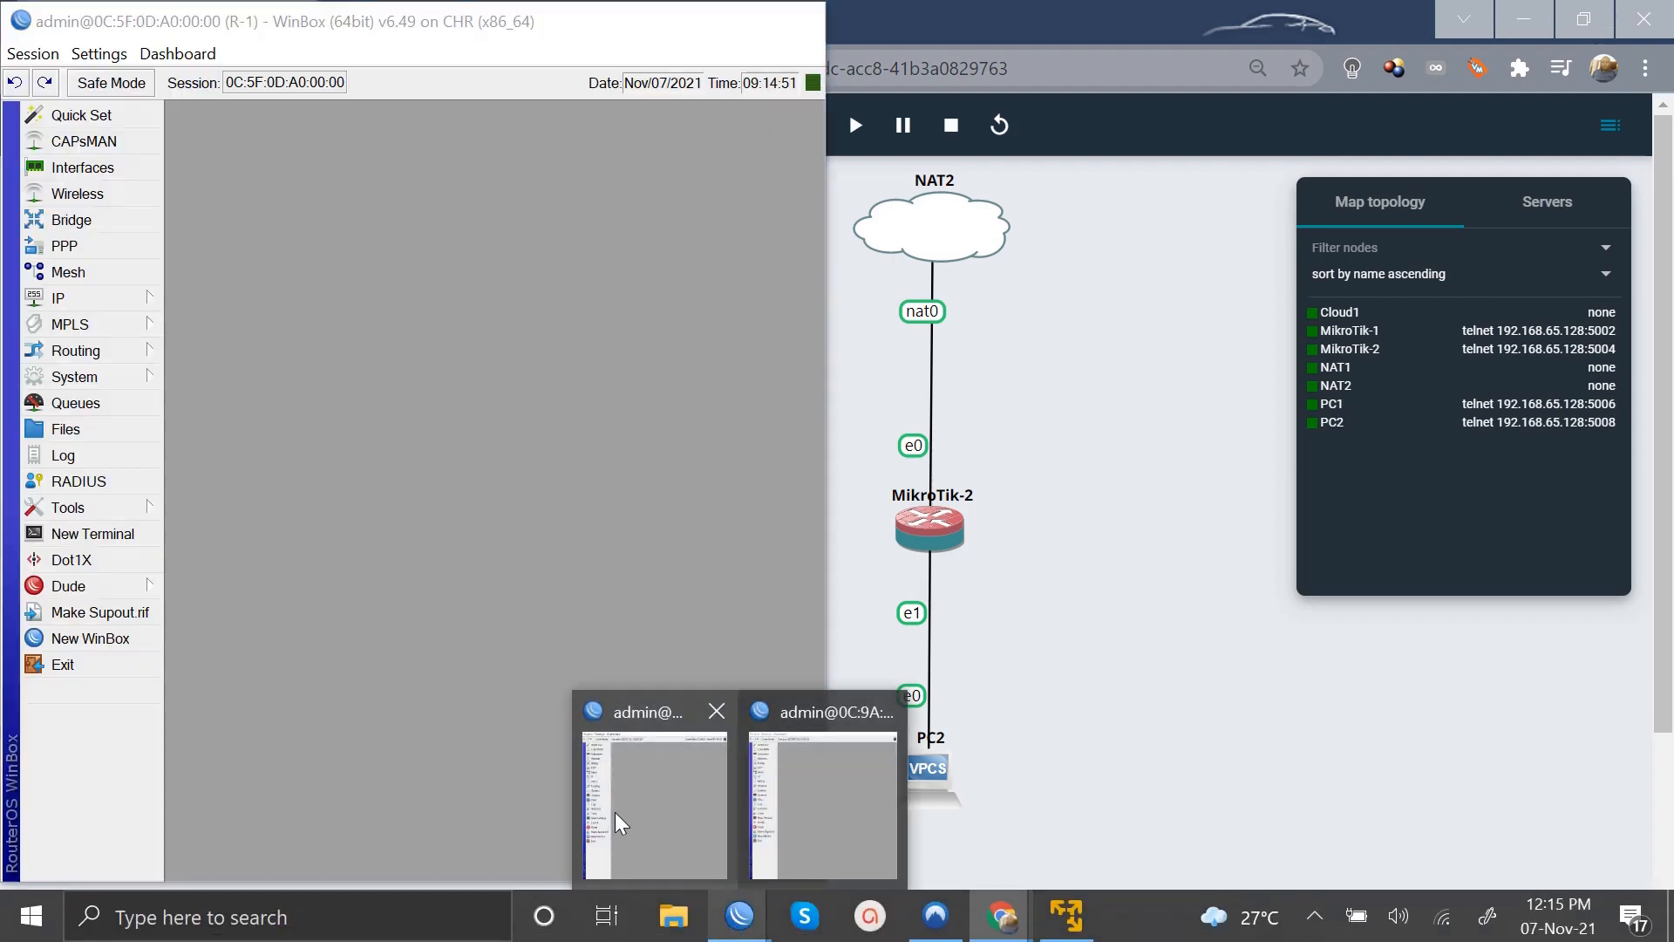
pyautogui.click(615, 813)
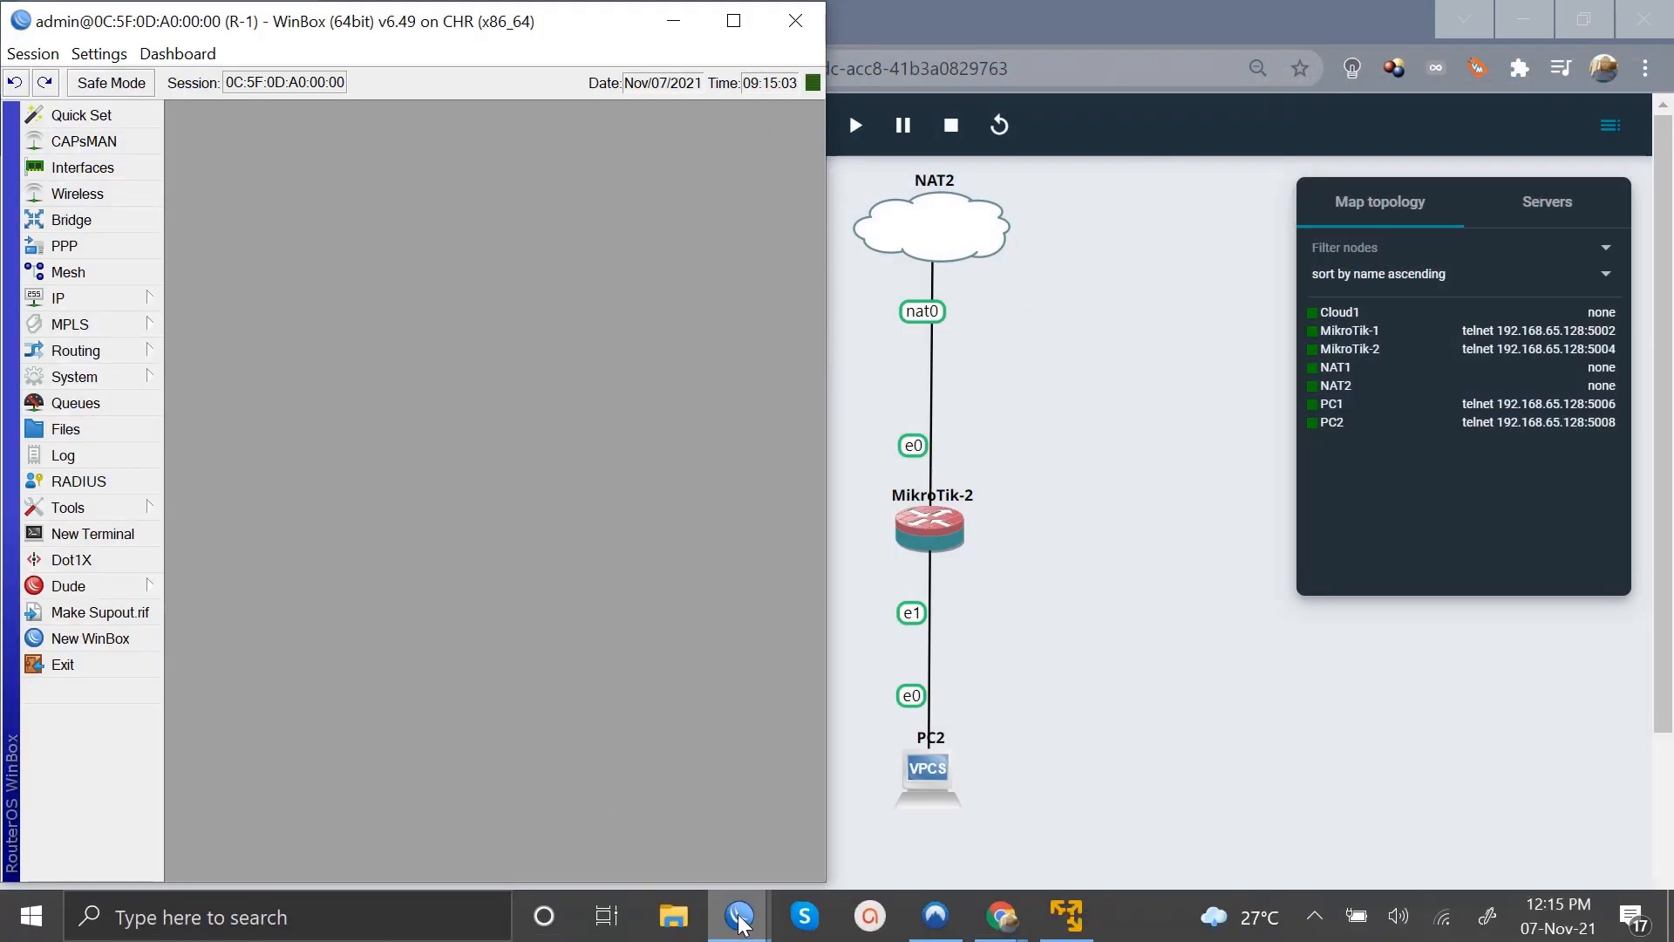
pyautogui.moveTo(740, 923)
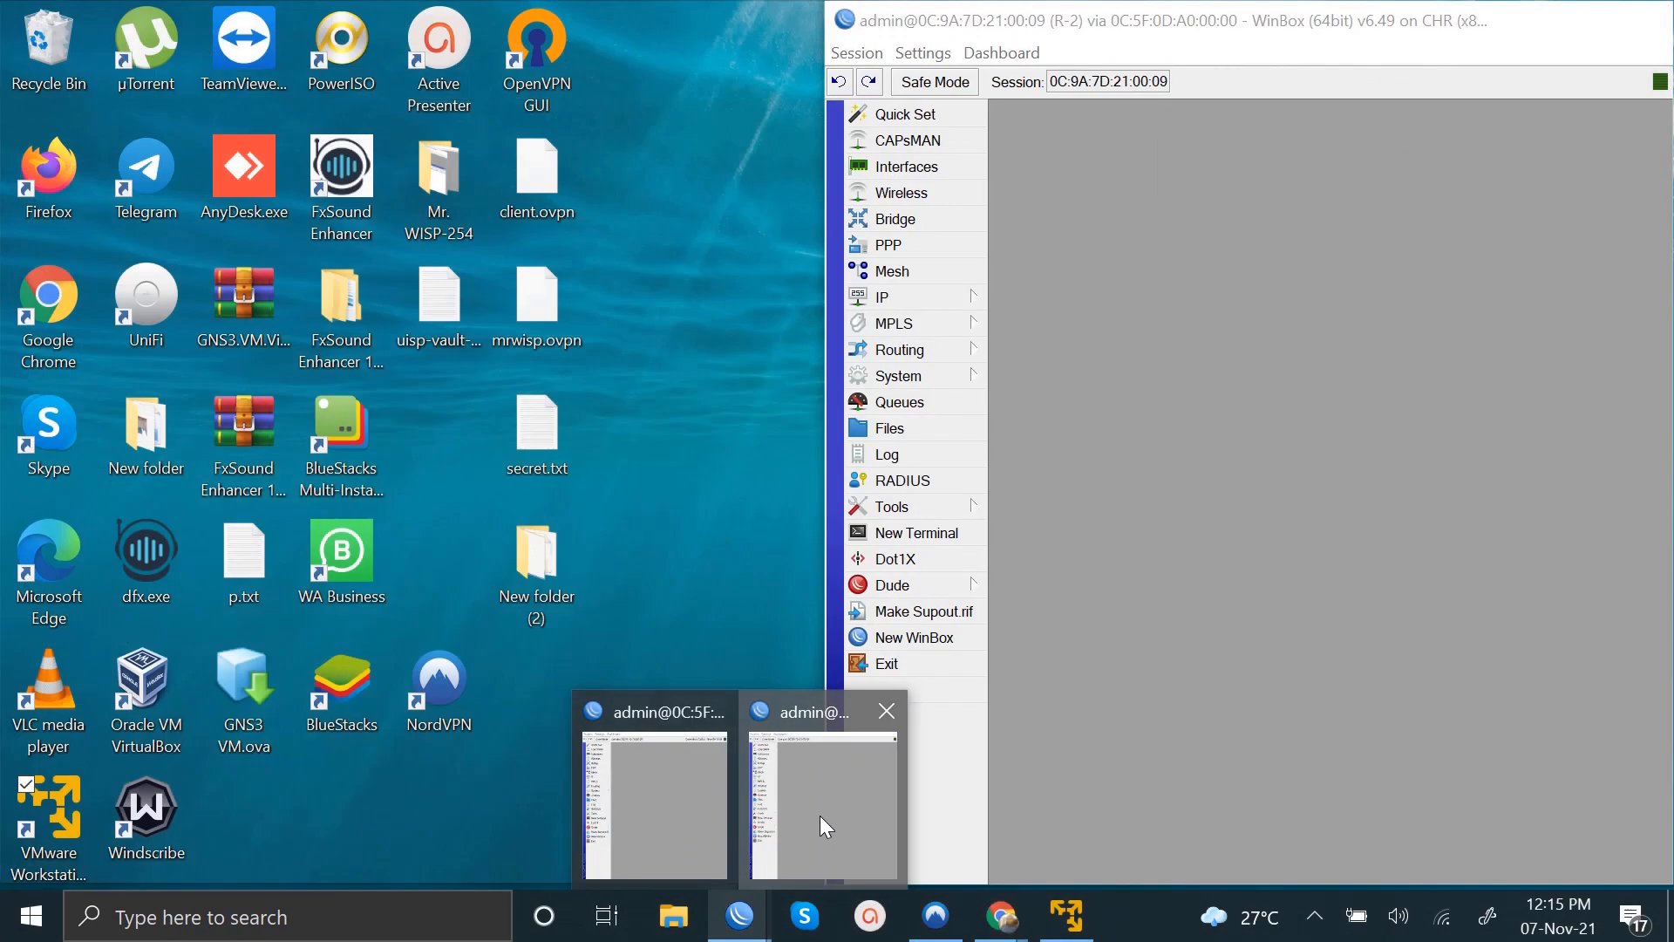
pyautogui.click(820, 815)
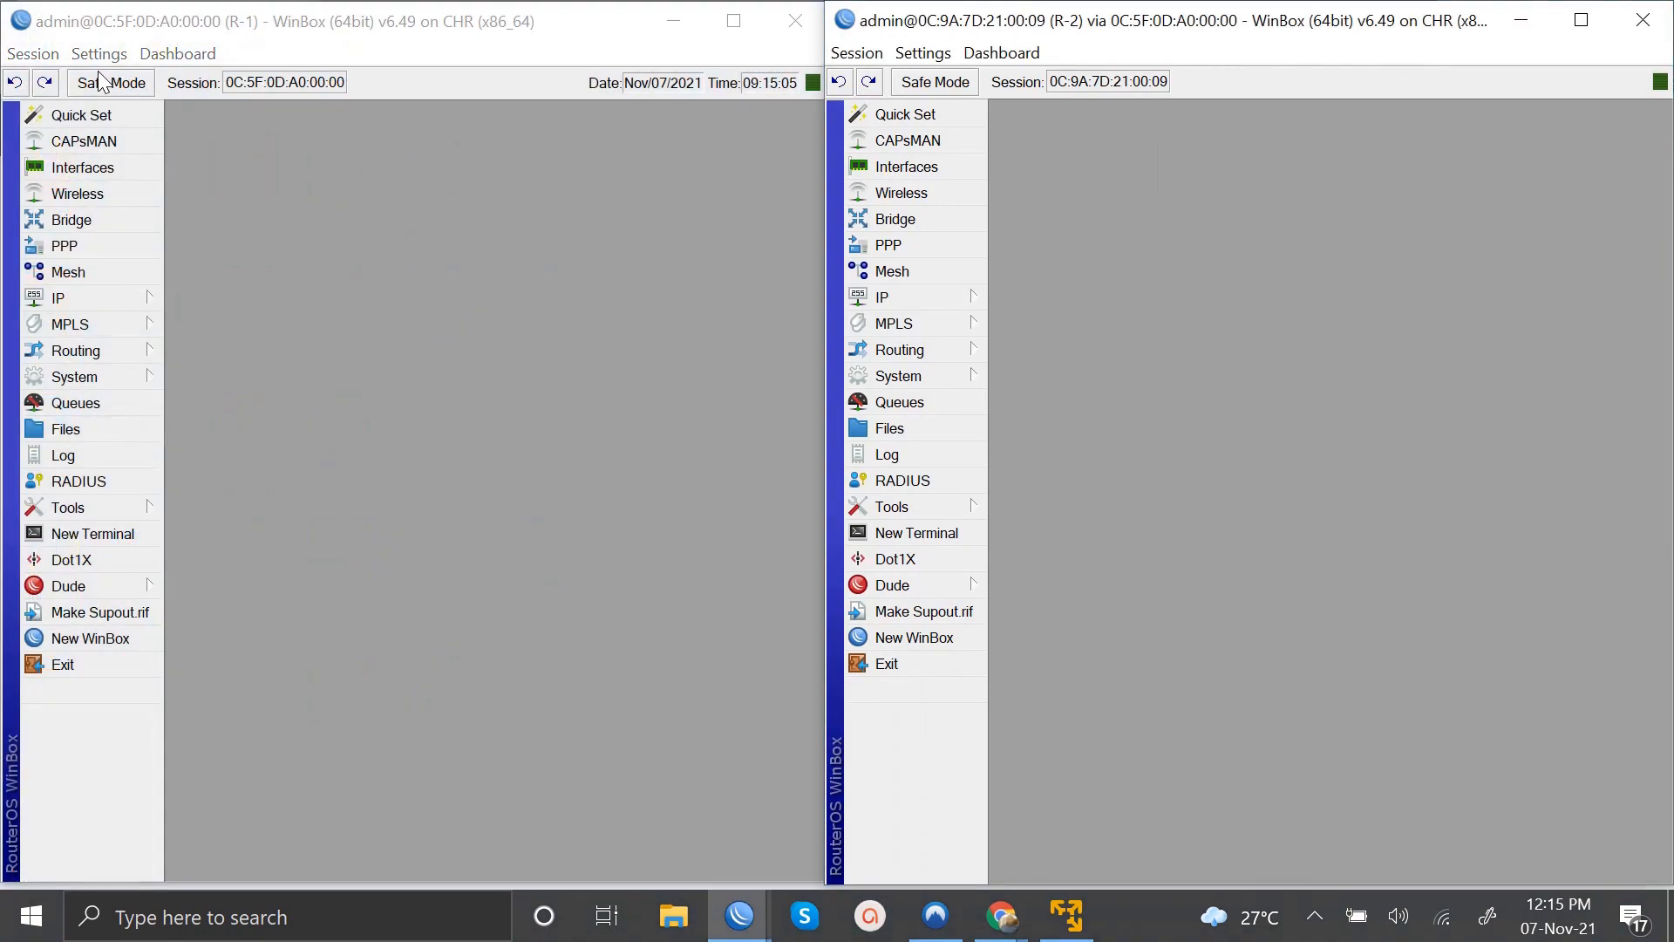
# Rename R-1's ether2 interface to ether2-WAN.
pyautogui.click(83, 167)
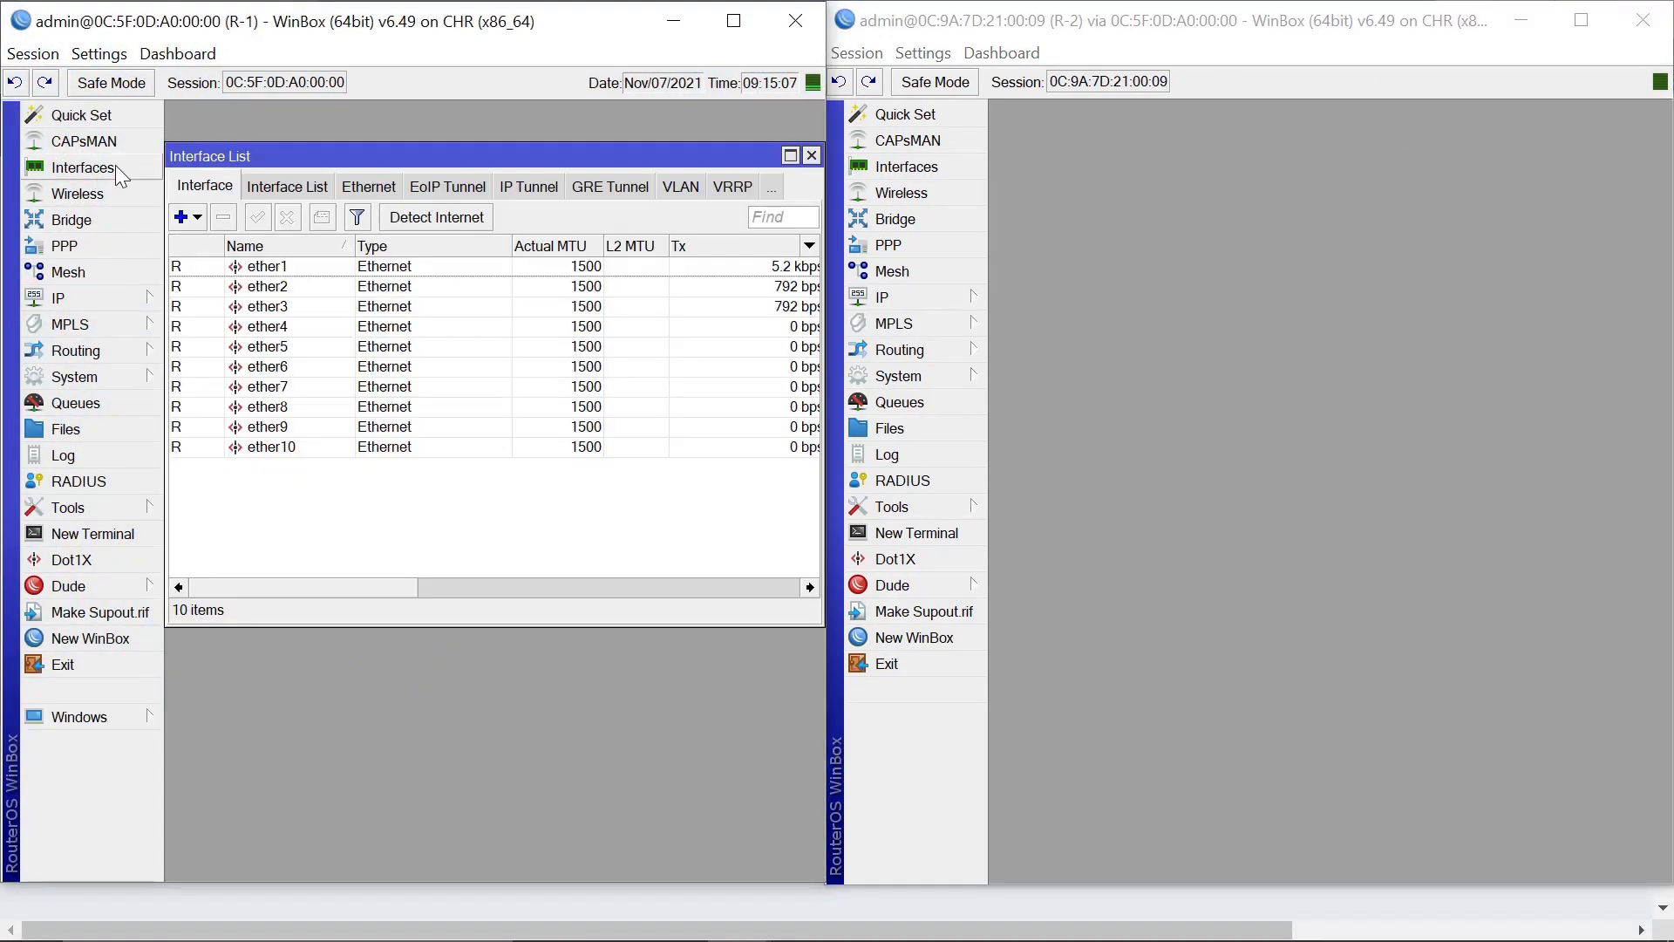
pyautogui.click(284, 291)
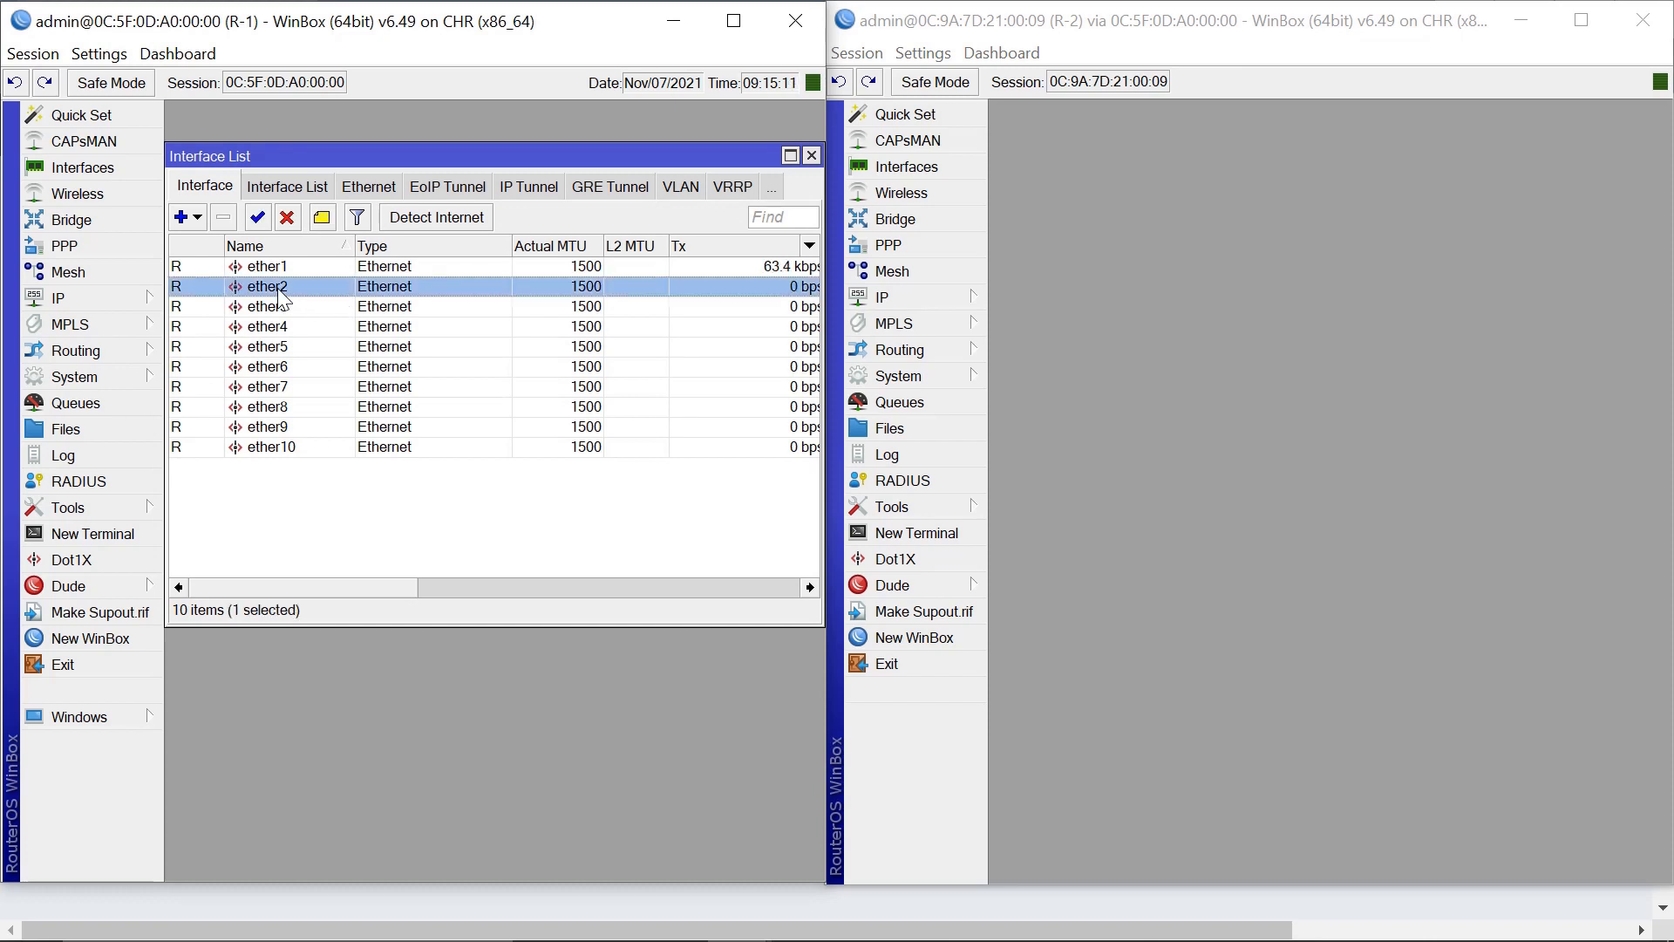
pyautogui.doubleClick(280, 294)
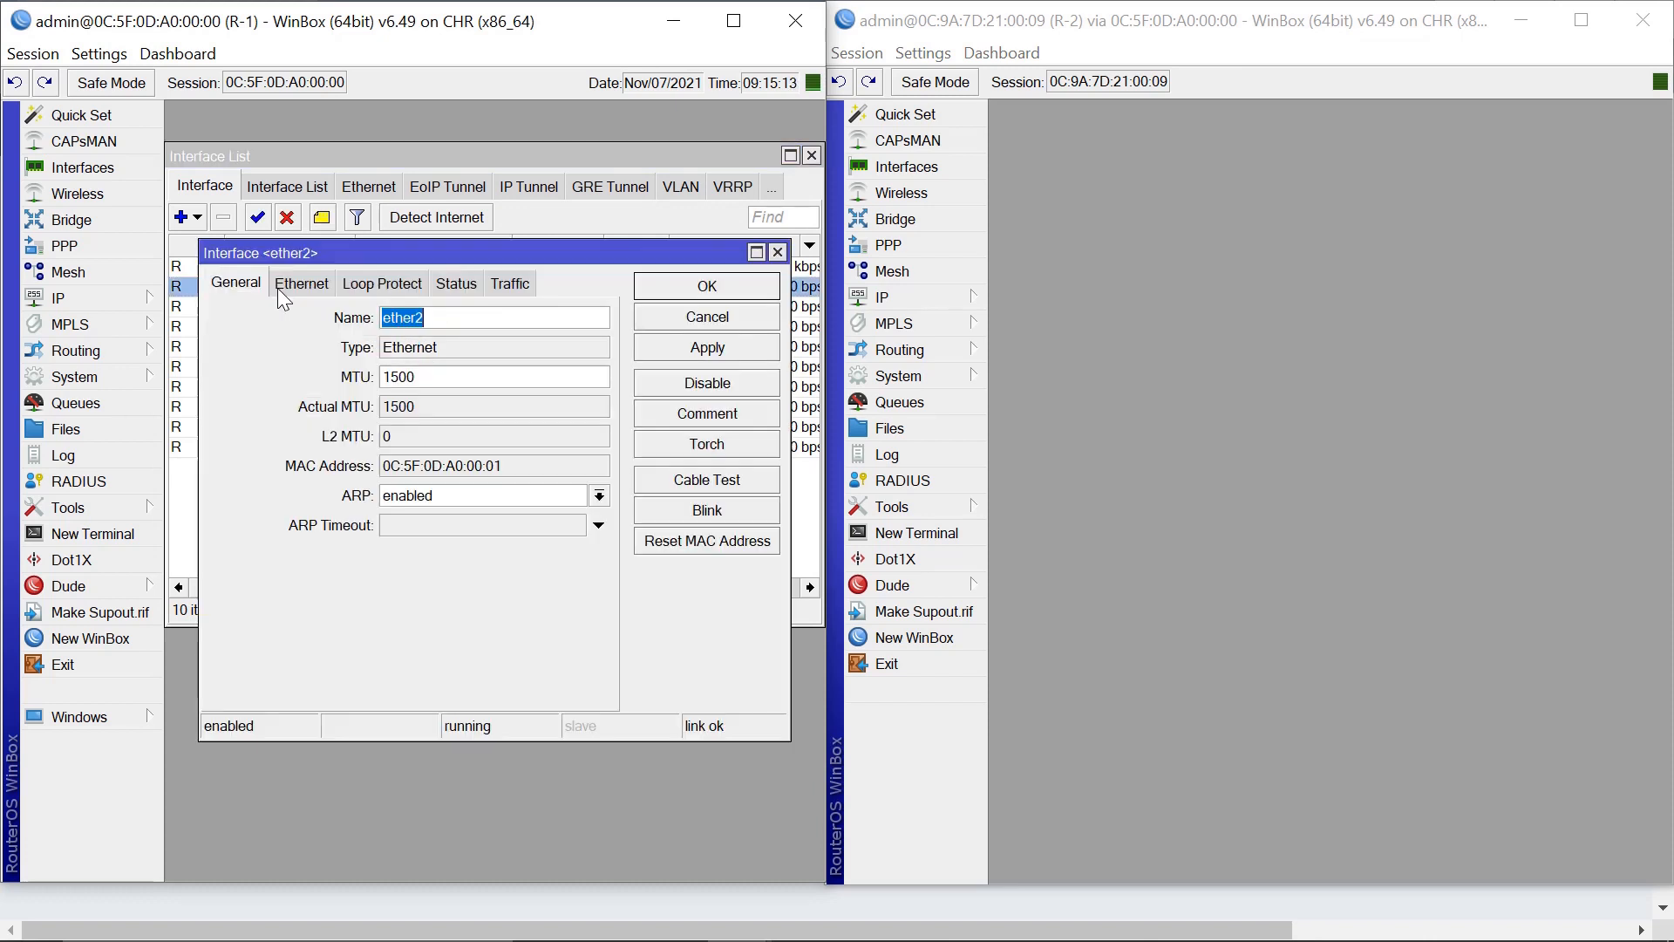
pyautogui.click(461, 318)
pyautogui.write('-WAN')
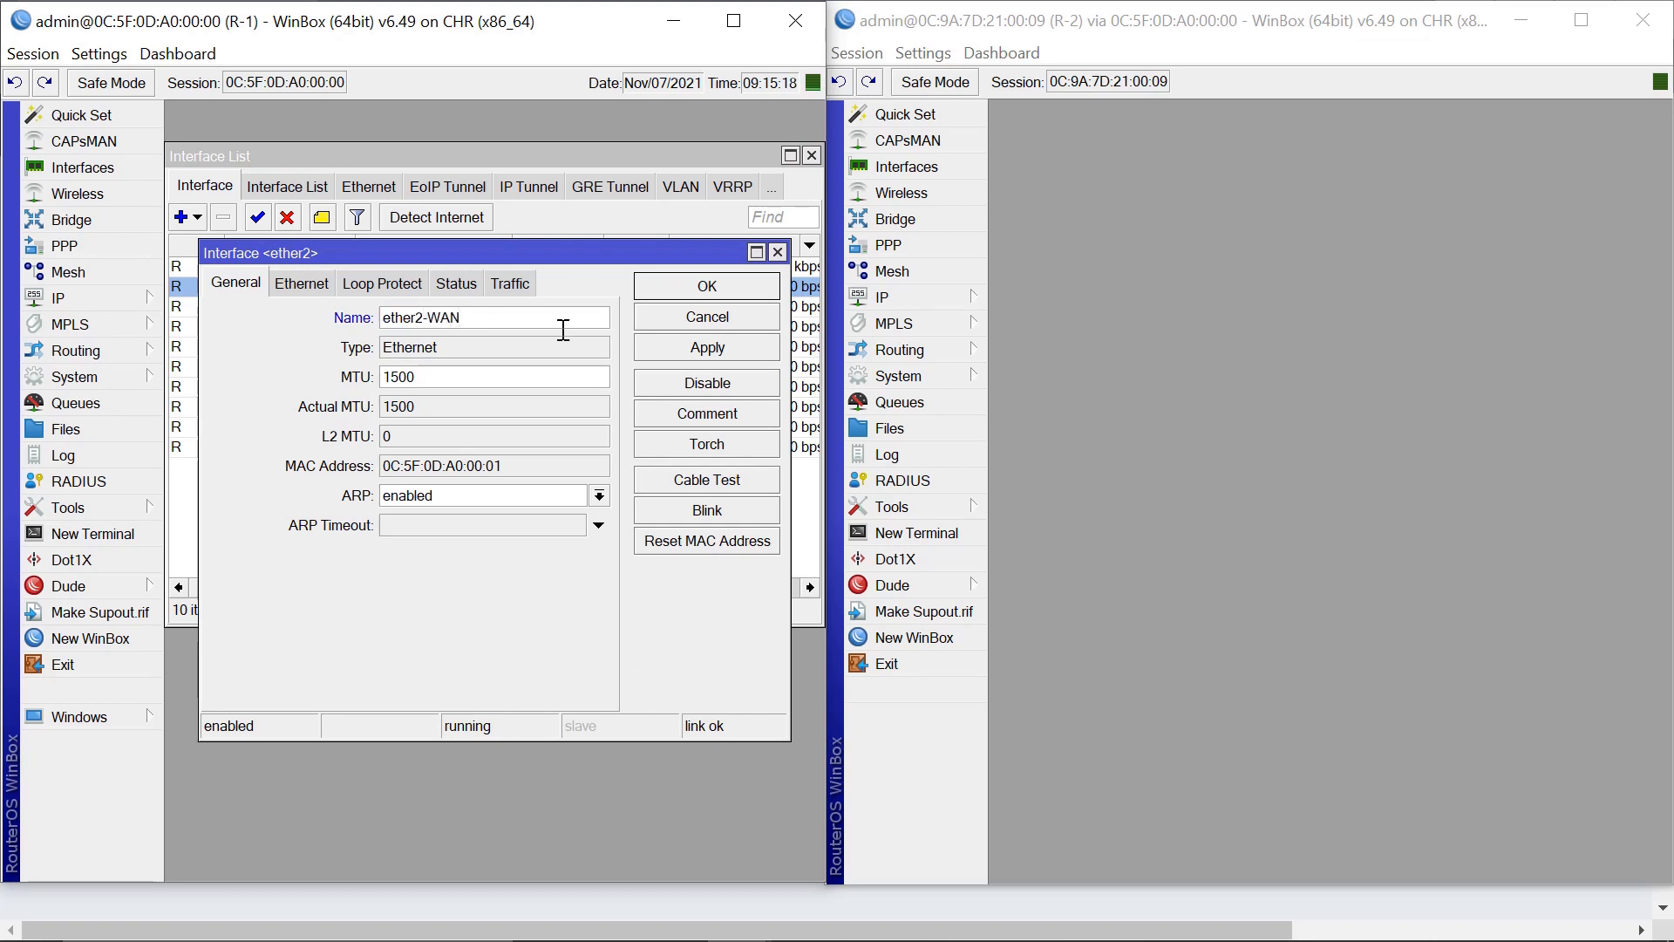
pyautogui.click(729, 284)
# Rename R-1's ether3 to ether3-LAN and close the interface list.
pyautogui.doubleClick(275, 306)
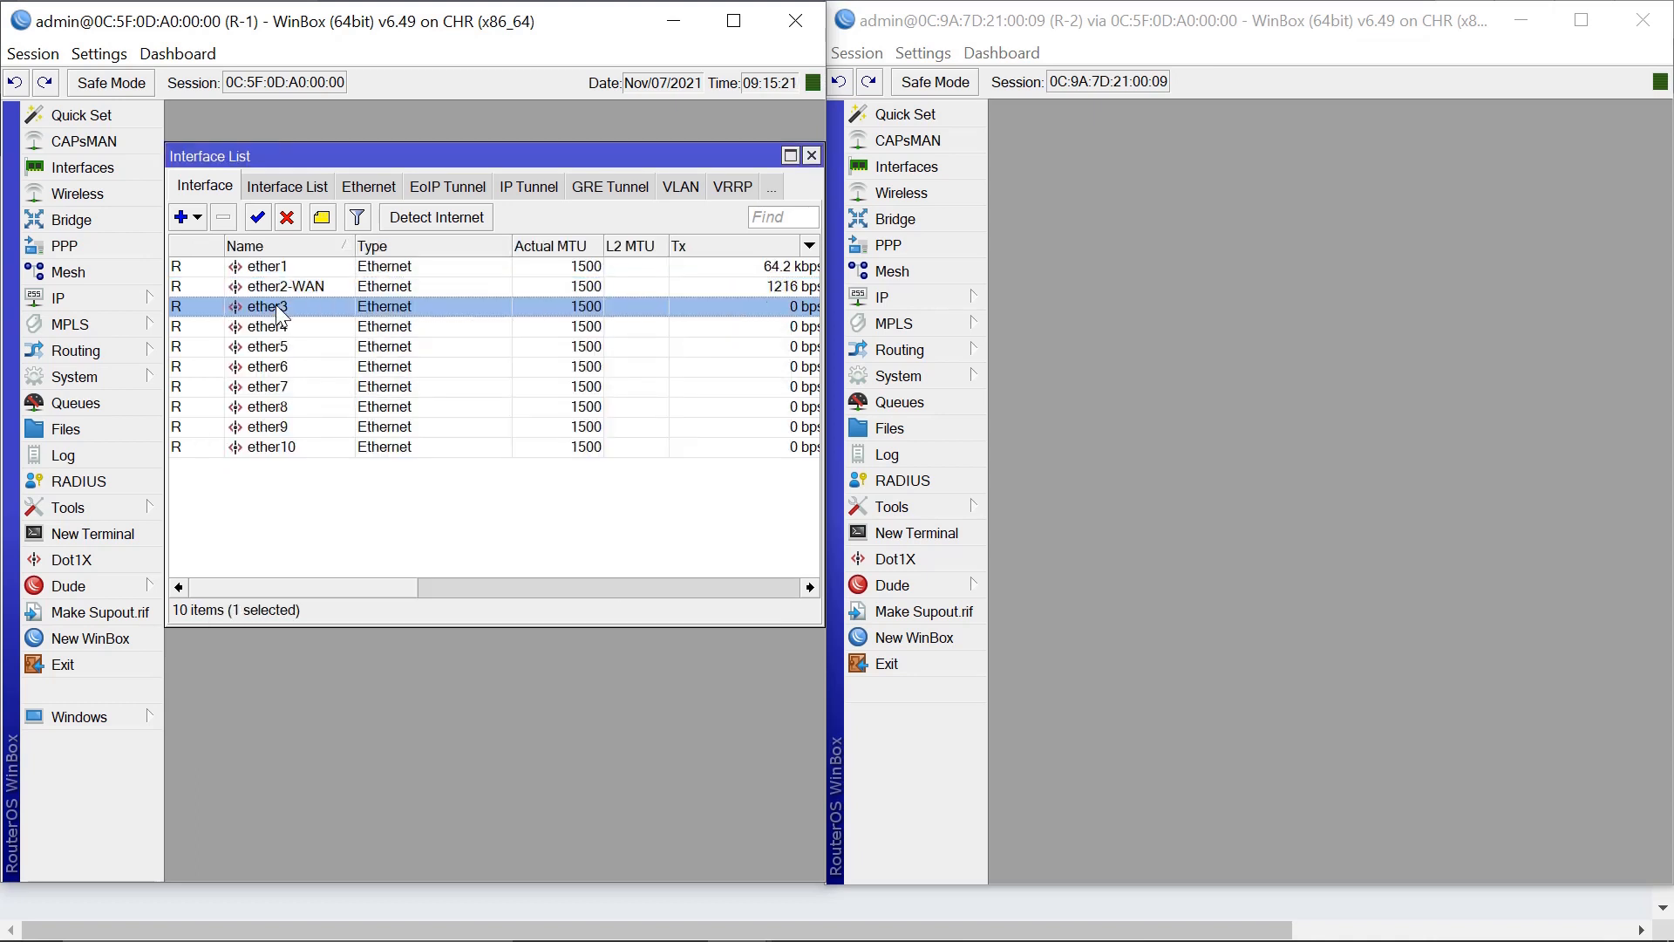
pyautogui.click(475, 321)
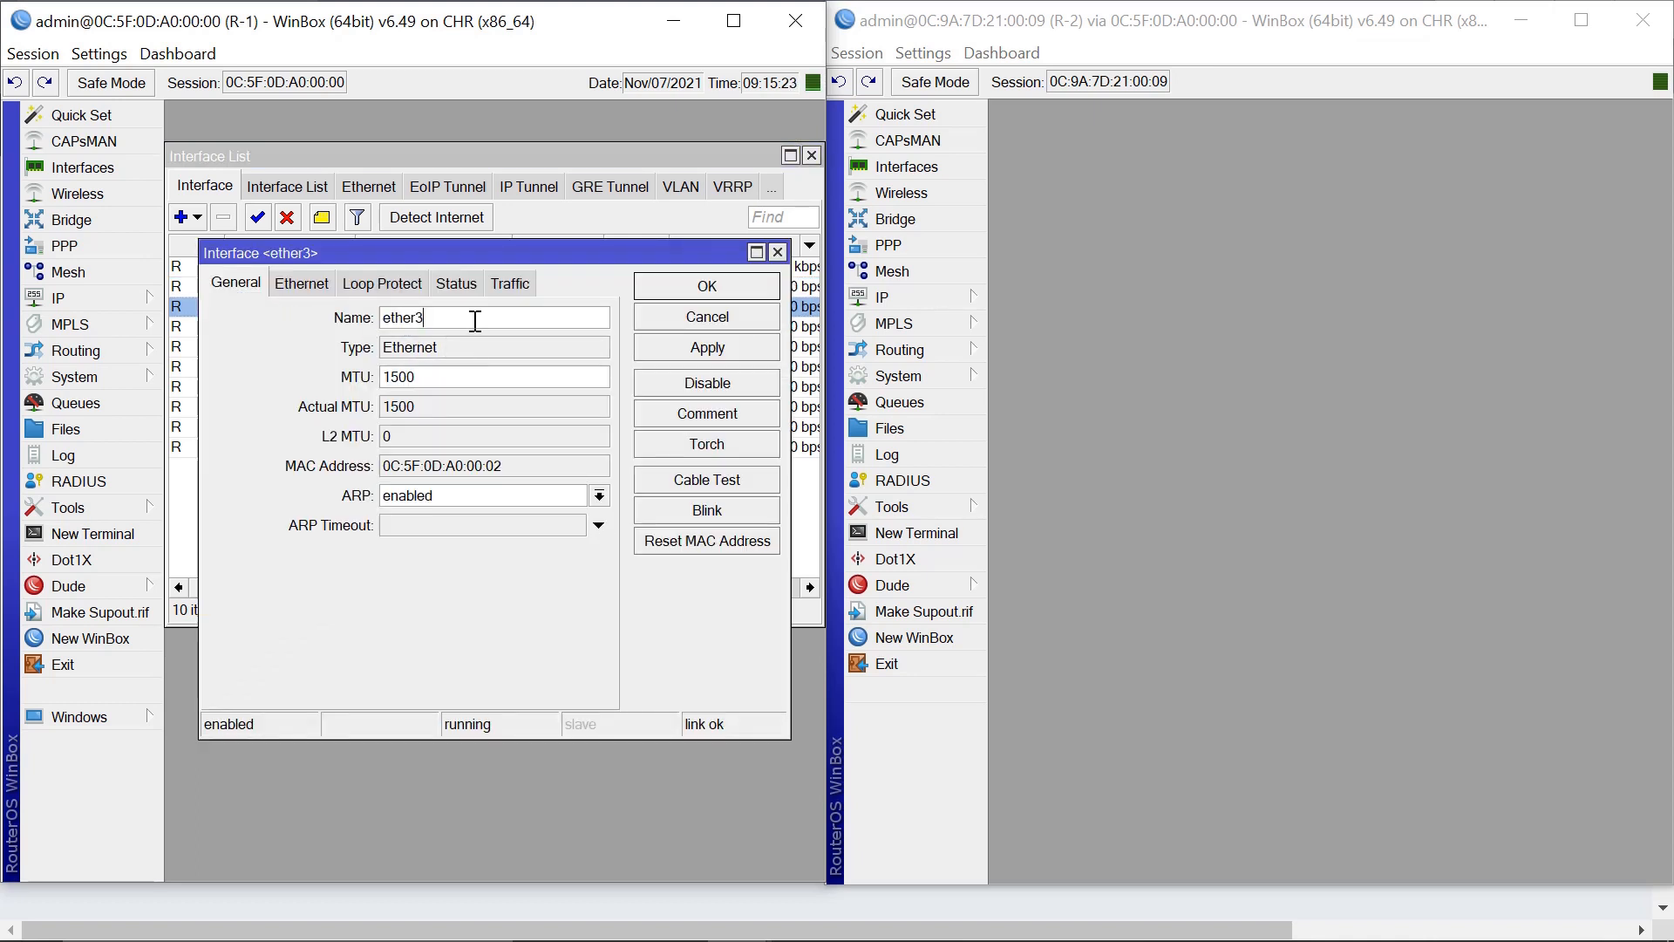
pyautogui.write('-LAN')
pyautogui.click(724, 284)
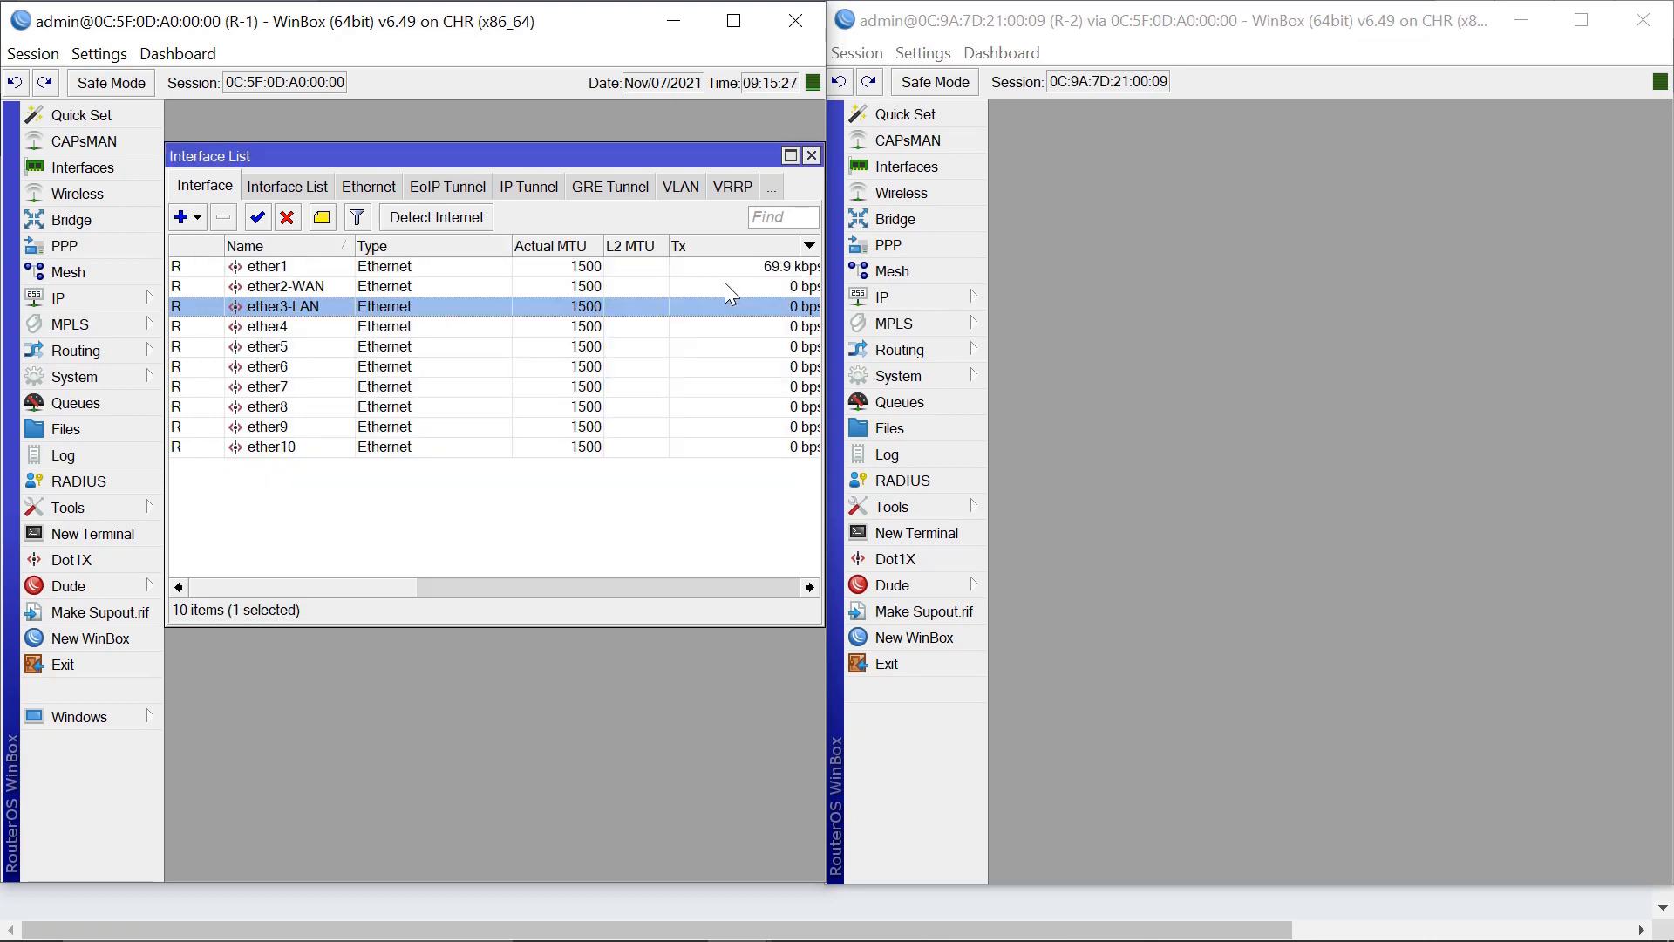
pyautogui.click(811, 155)
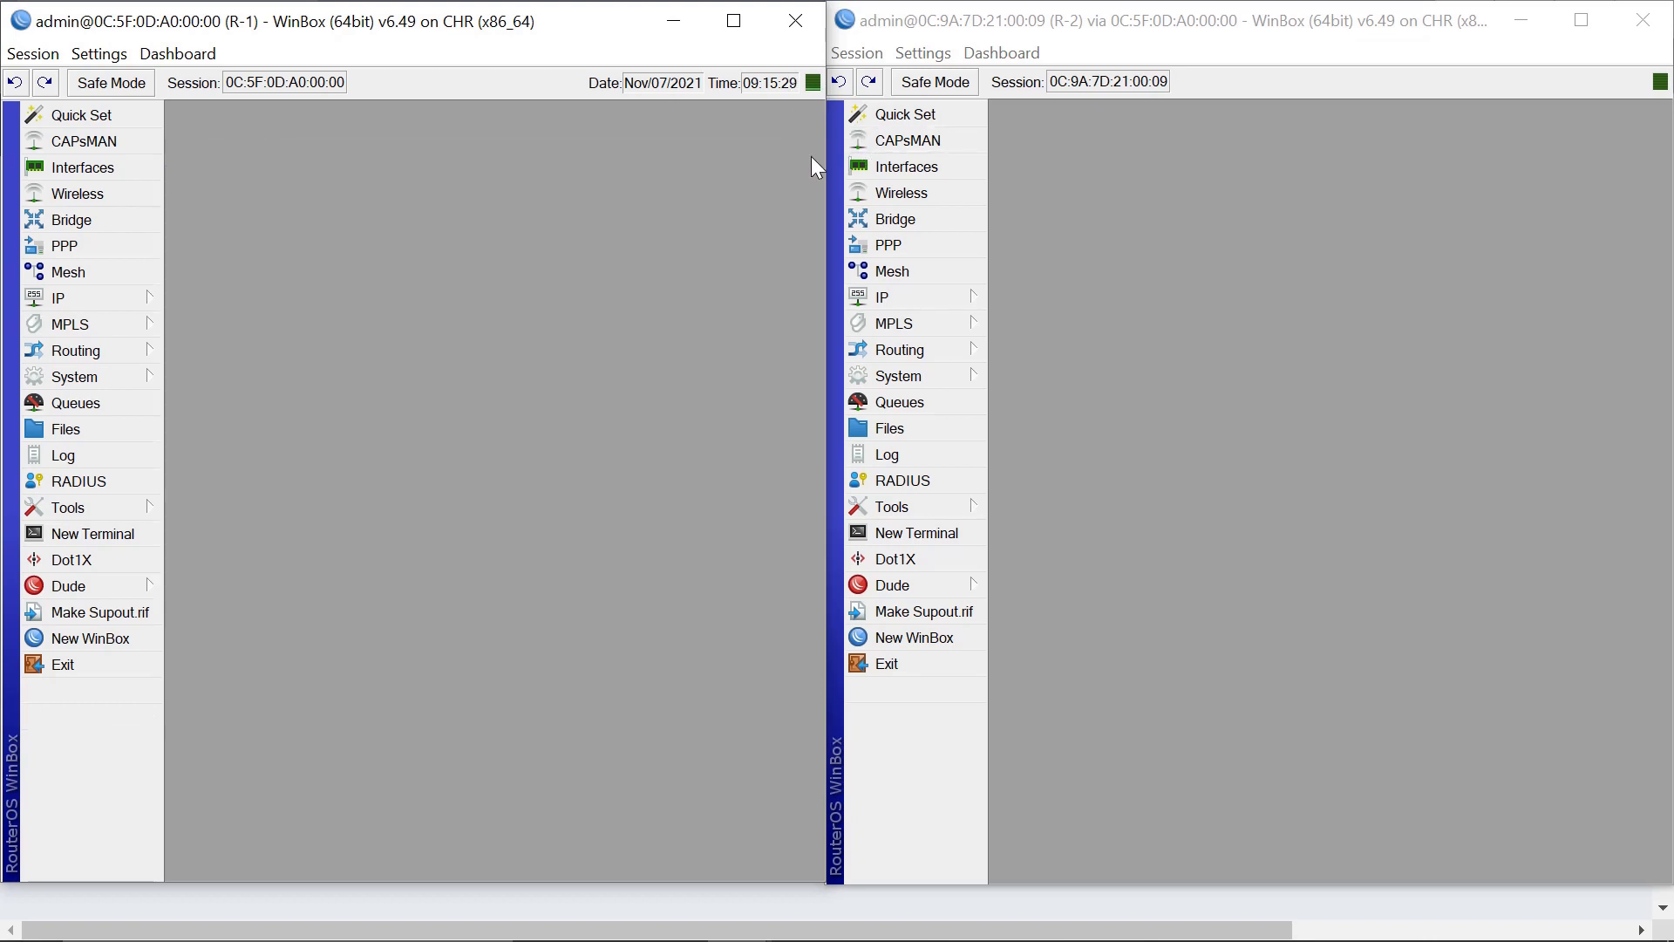
# Rename R-2's ether1 interface to ether1-WAN.
pyautogui.click(886, 294)
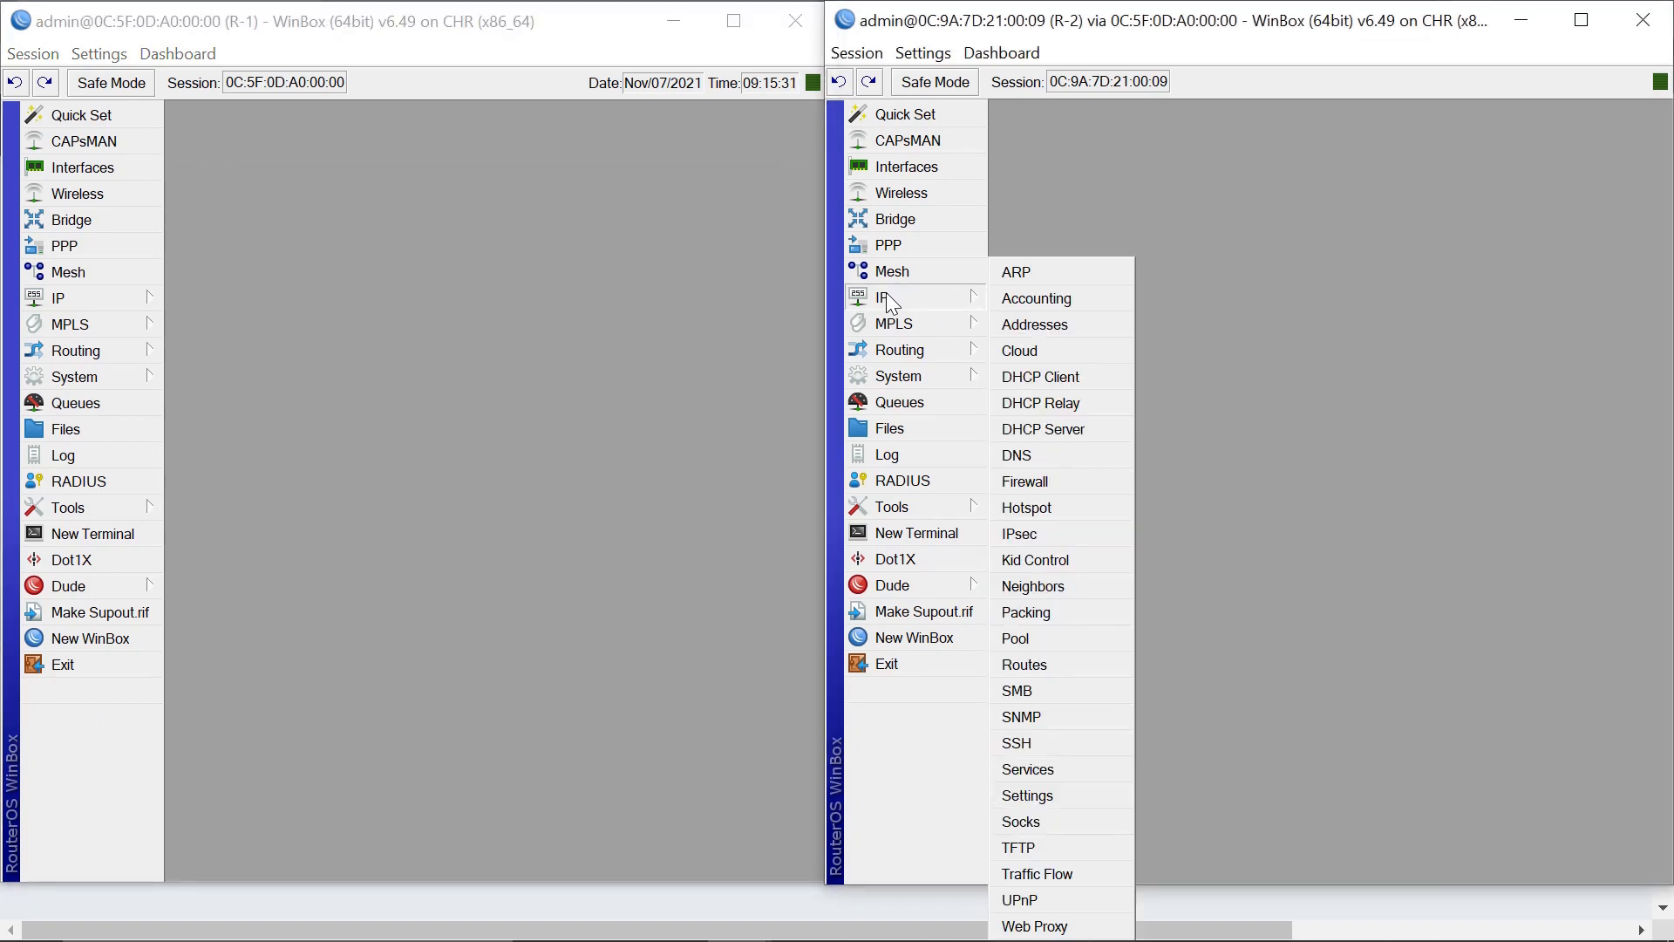
pyautogui.click(902, 172)
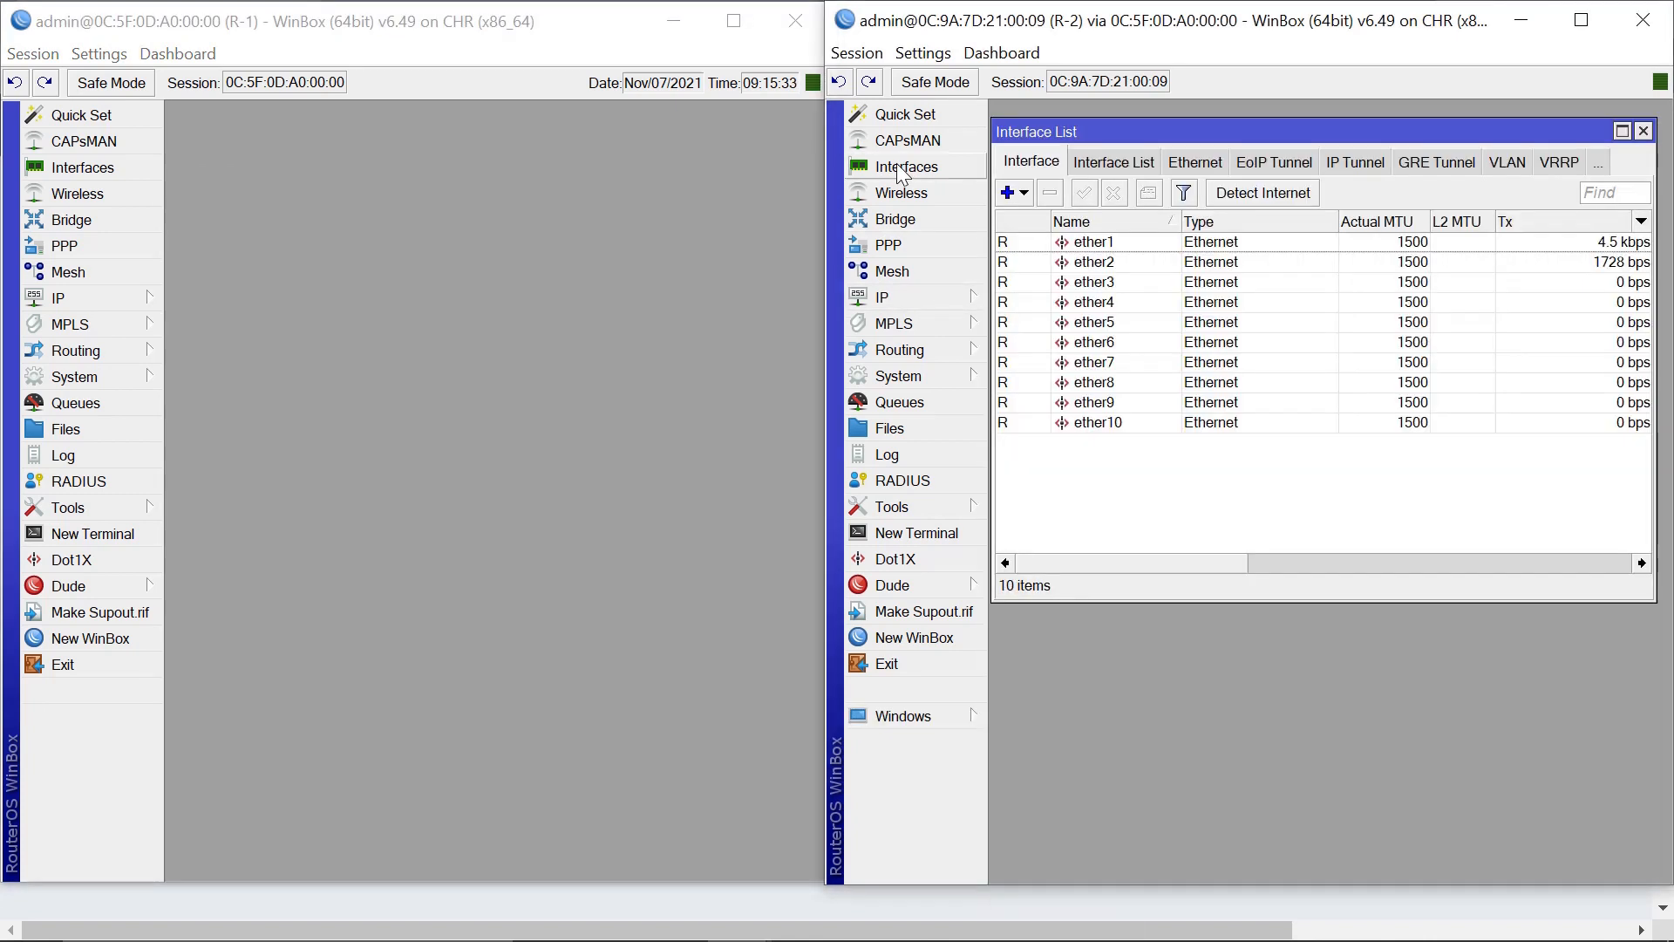
pyautogui.doubleClick(1100, 244)
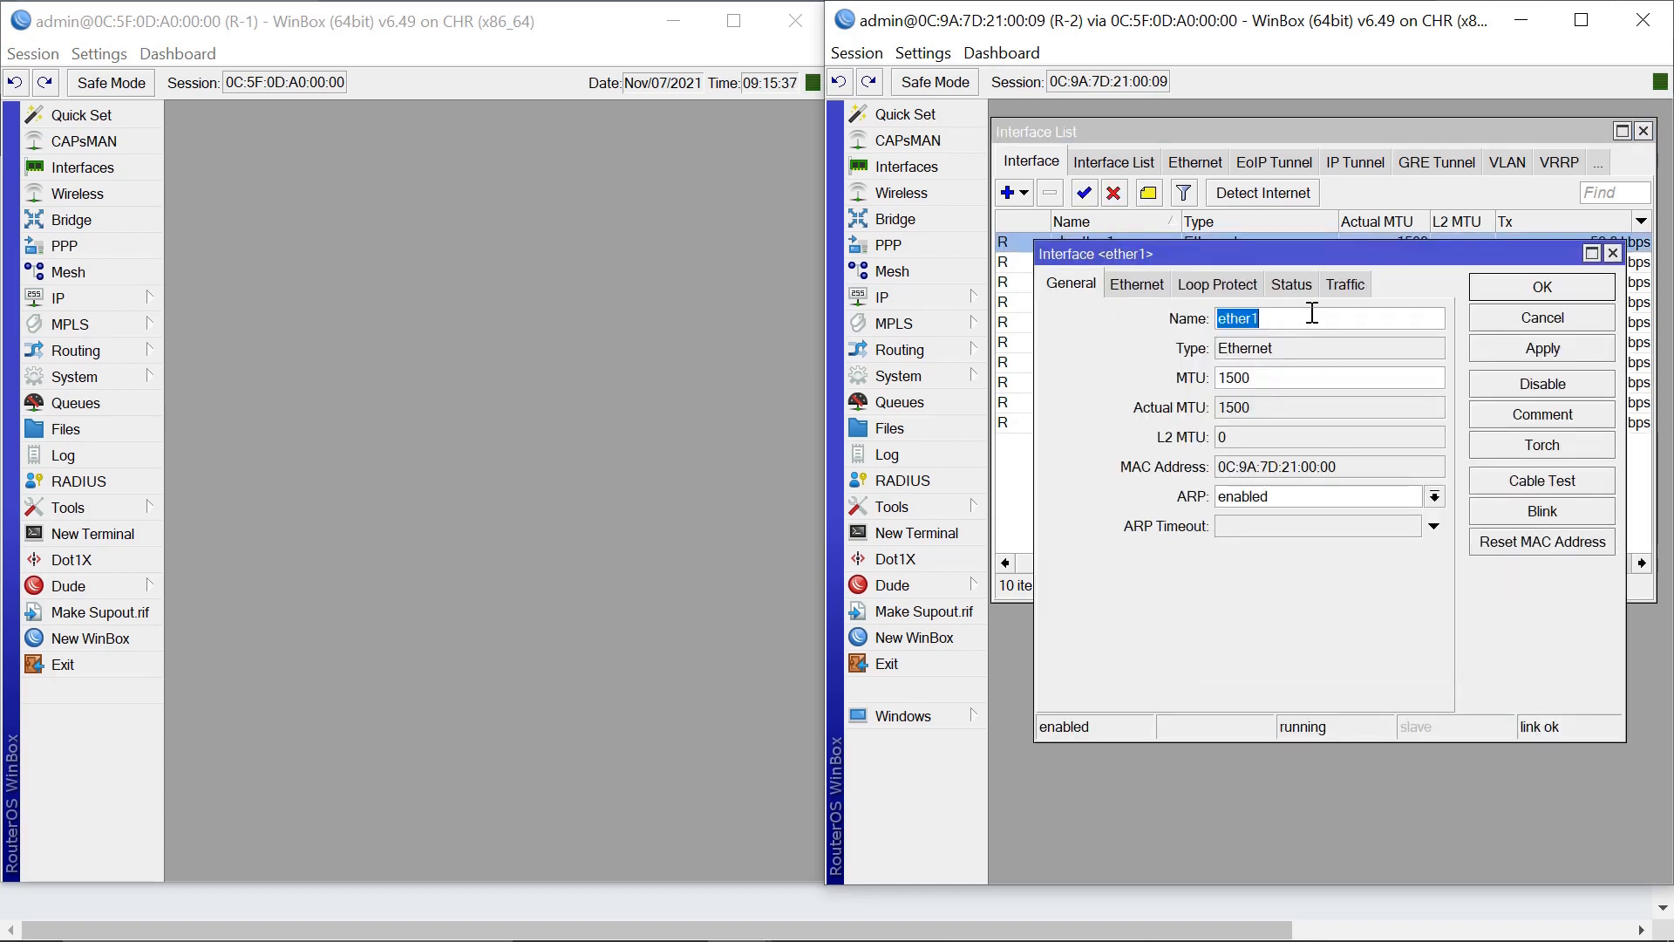
pyautogui.click(1313, 316)
pyautogui.write('-WAN')
pyautogui.press('Return')
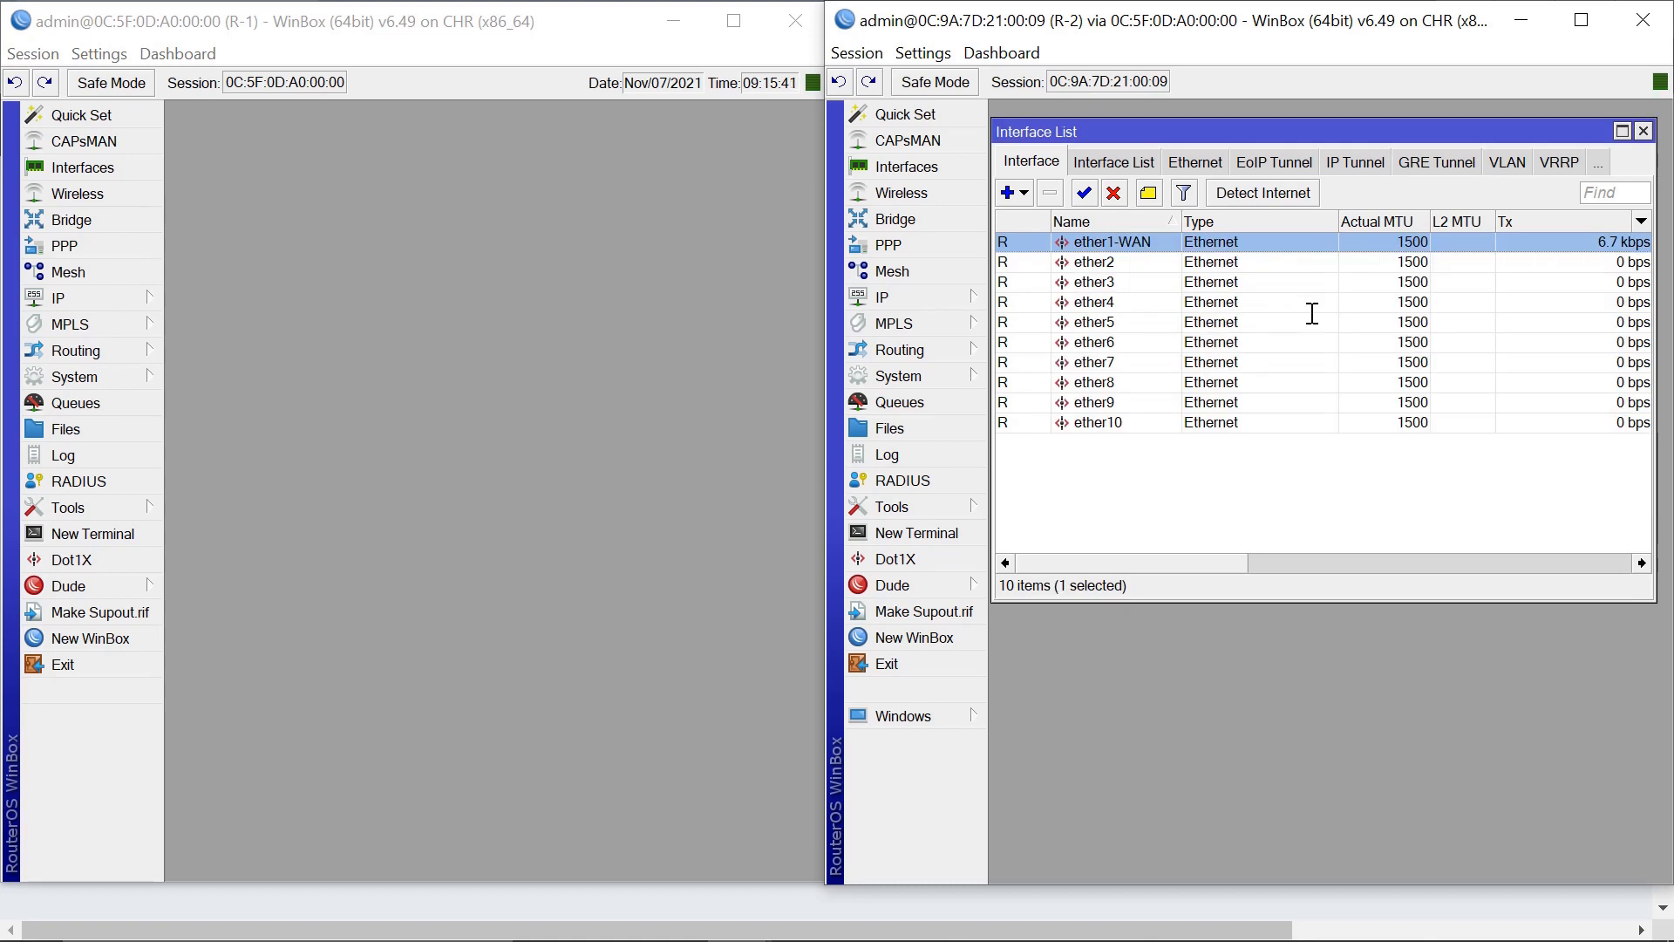
# Rename R-2's ether2 to ether2-LAN and close the interface list.
pyautogui.click(1107, 262)
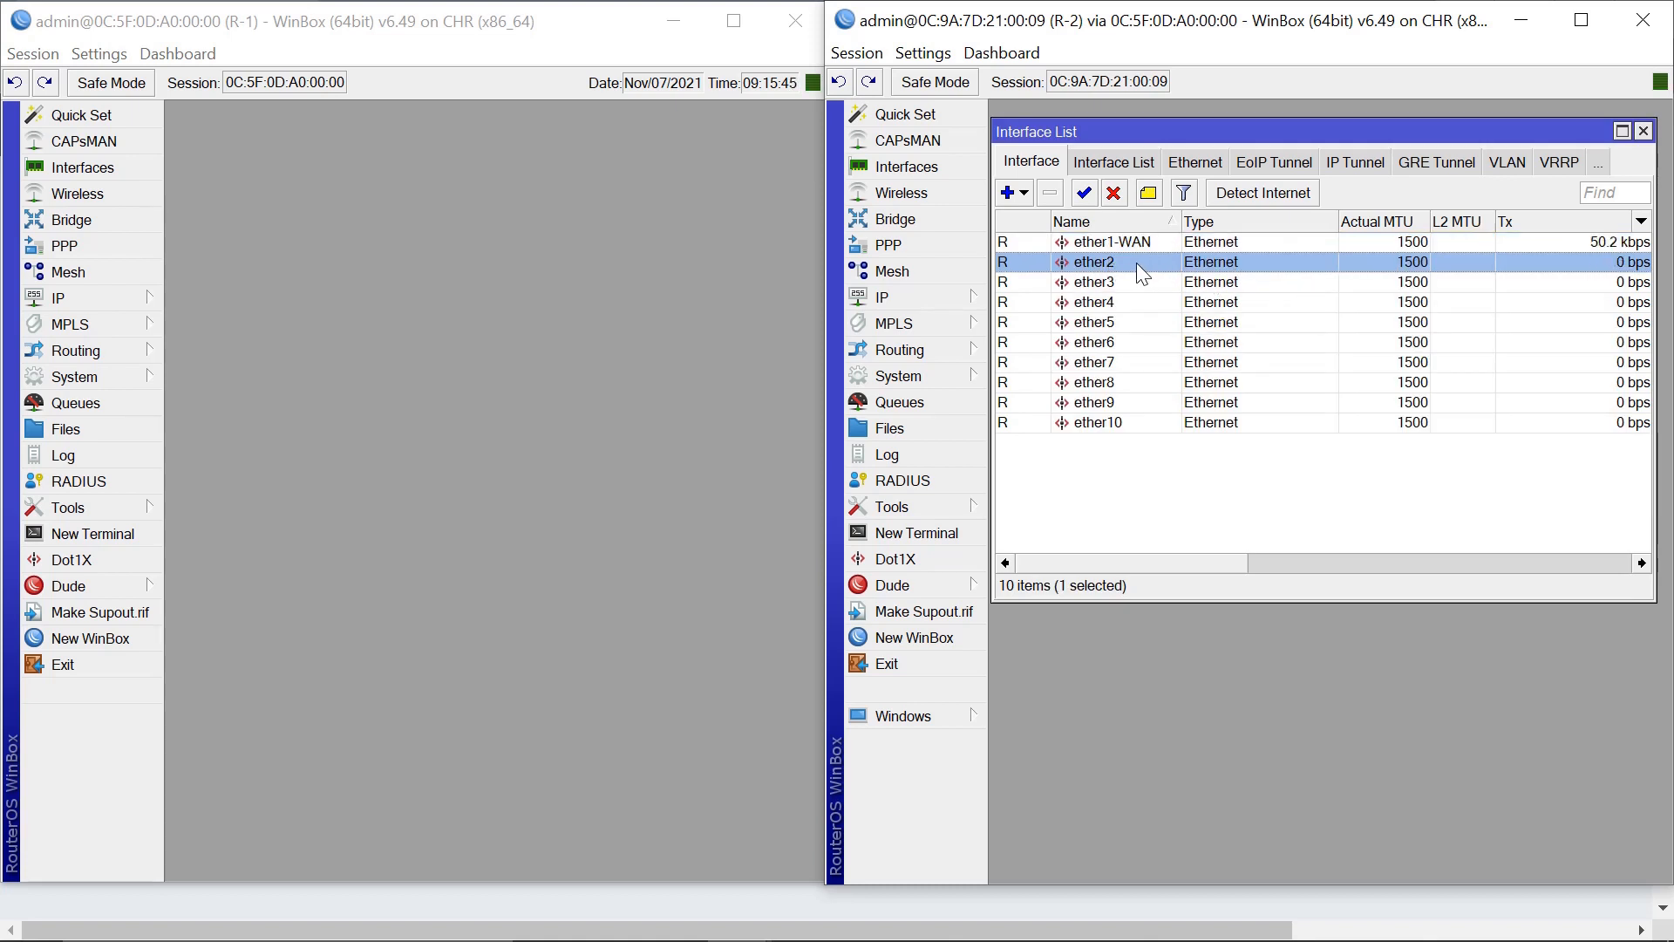
pyautogui.doubleClick(1137, 264)
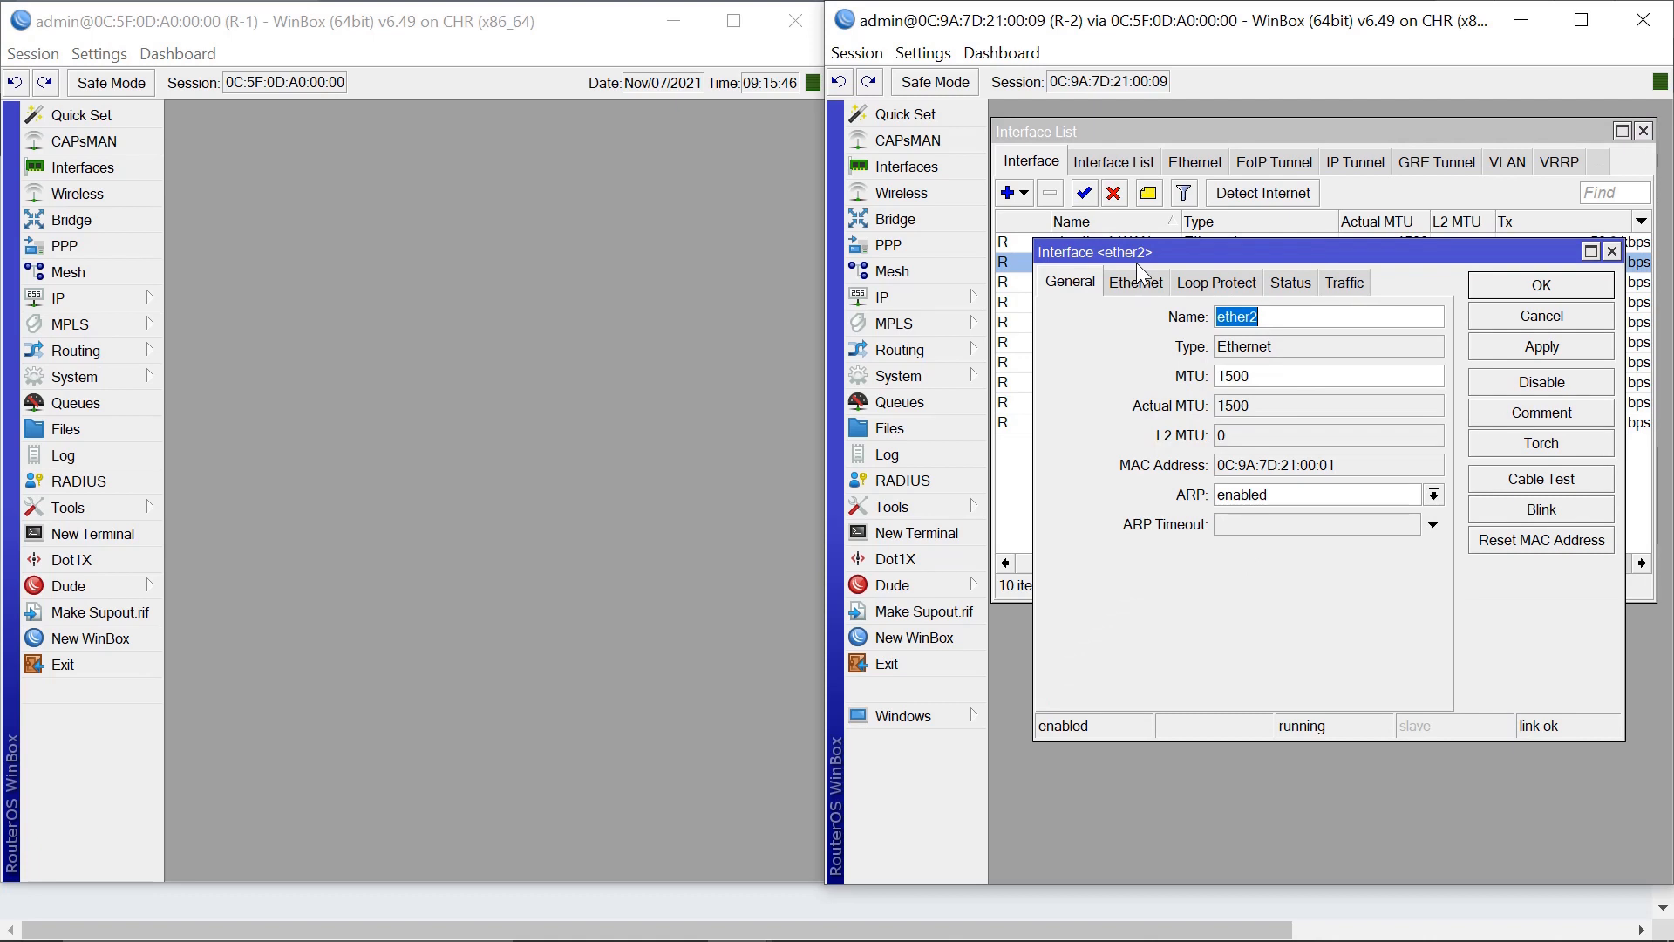
pyautogui.click(1323, 319)
pyautogui.write('-LAN')
pyautogui.press('Return')
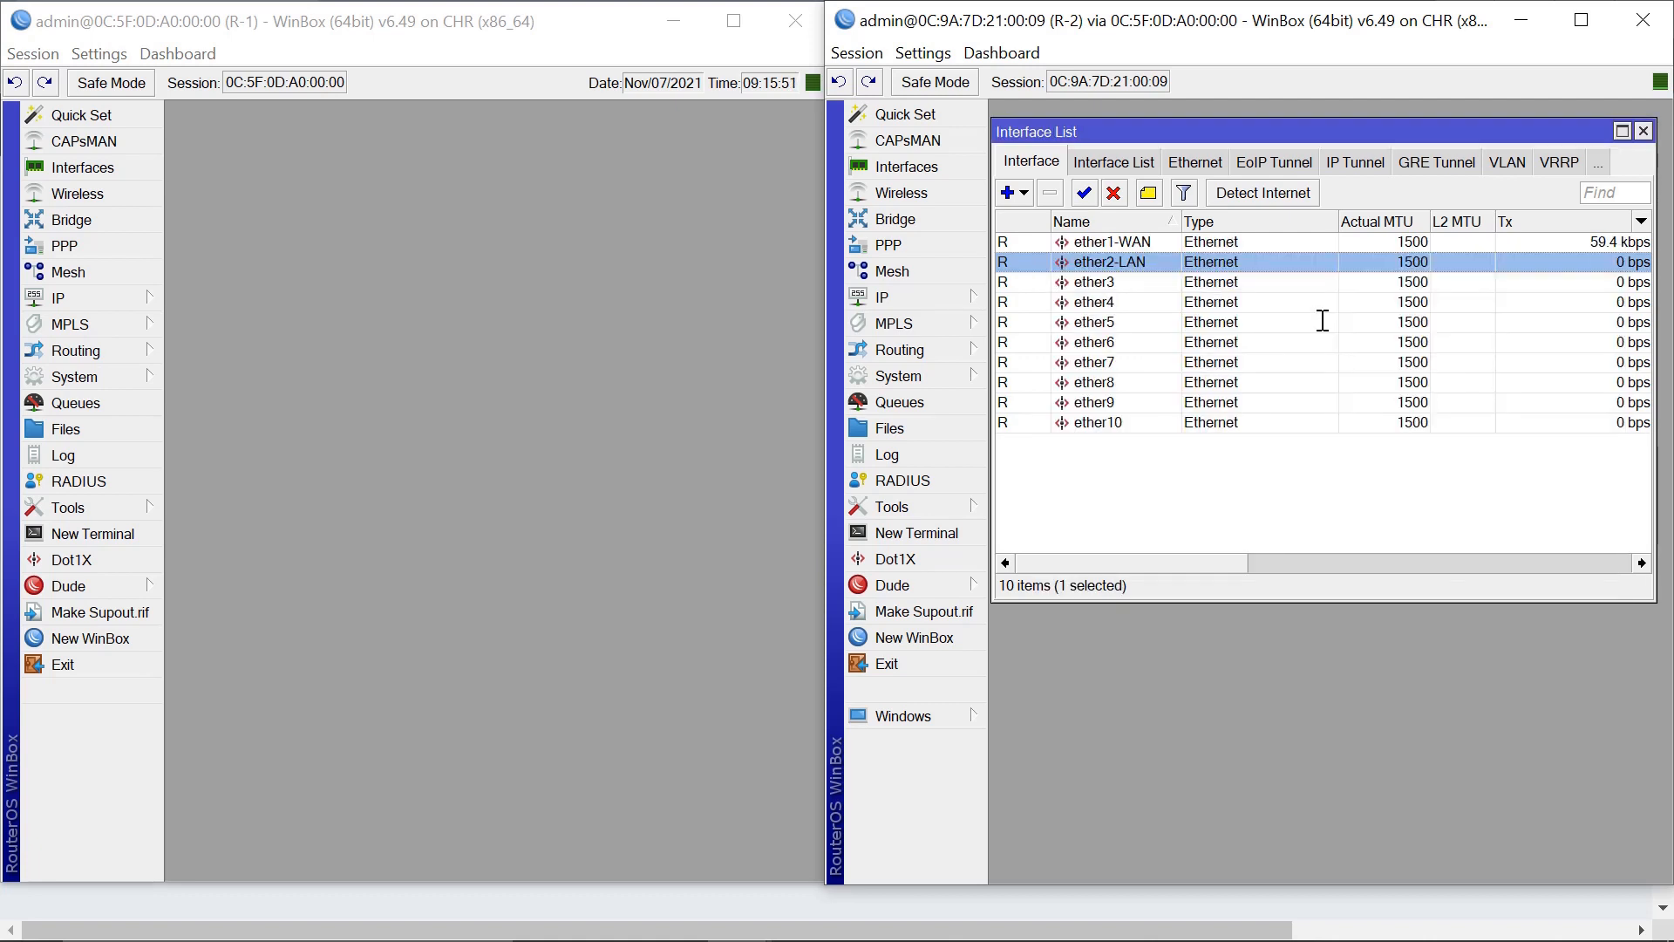
pyautogui.click(1644, 131)
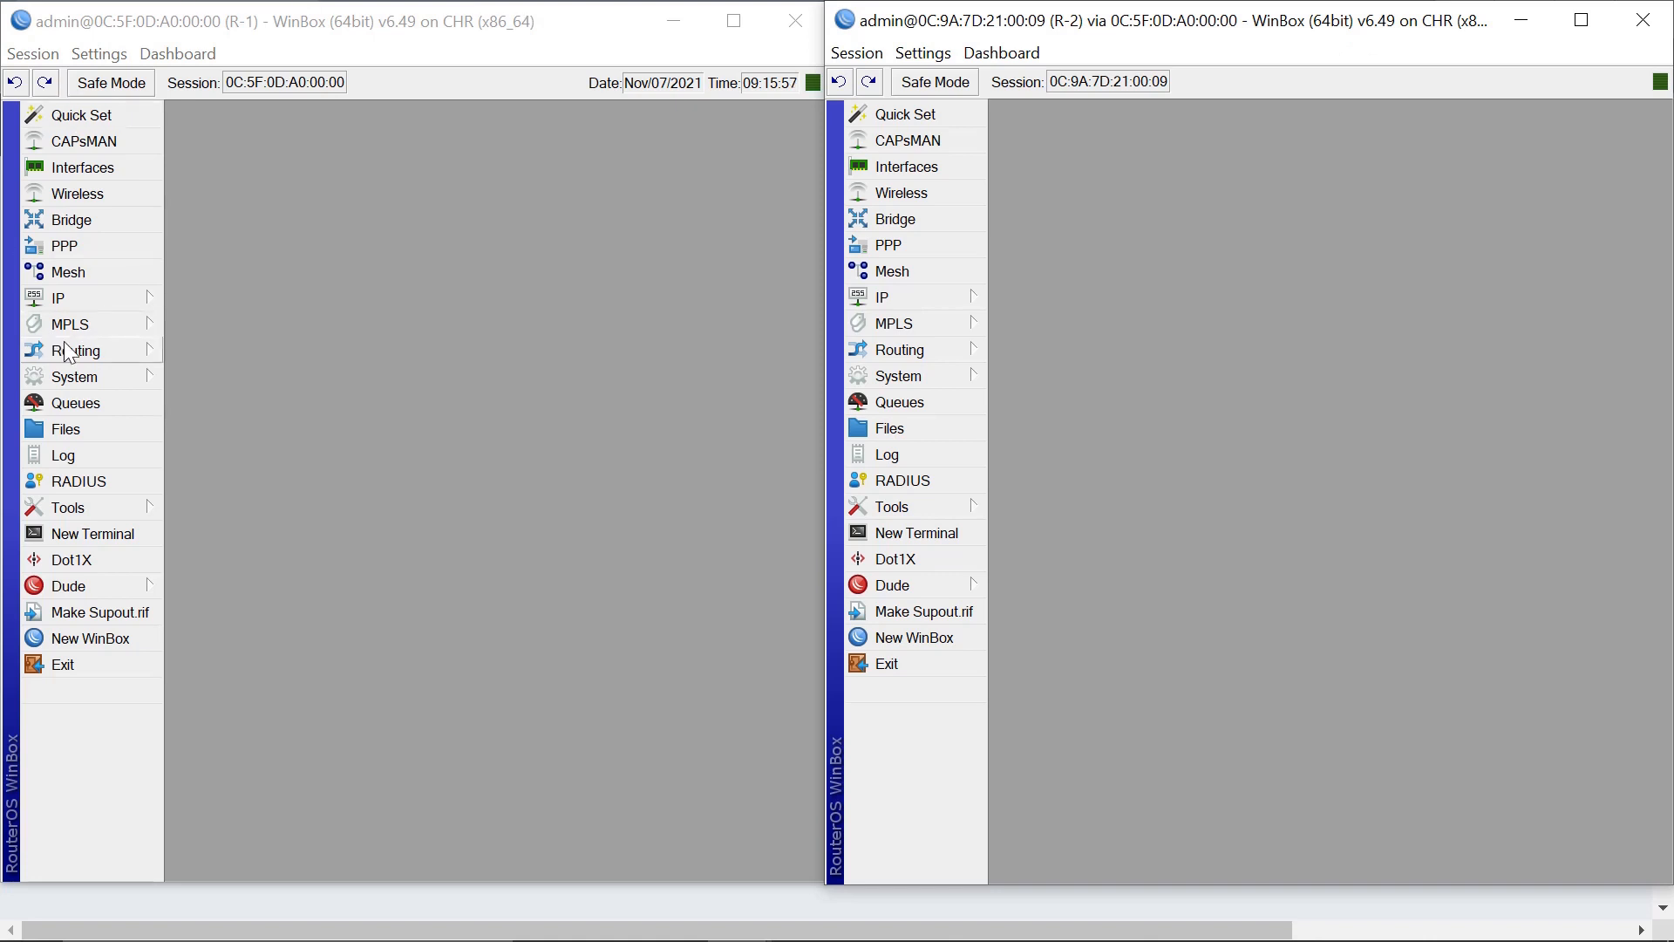
# Add address 172.10.20.1/24 on ether3-LAN in R-1's IP address list.
pyautogui.click(89, 302)
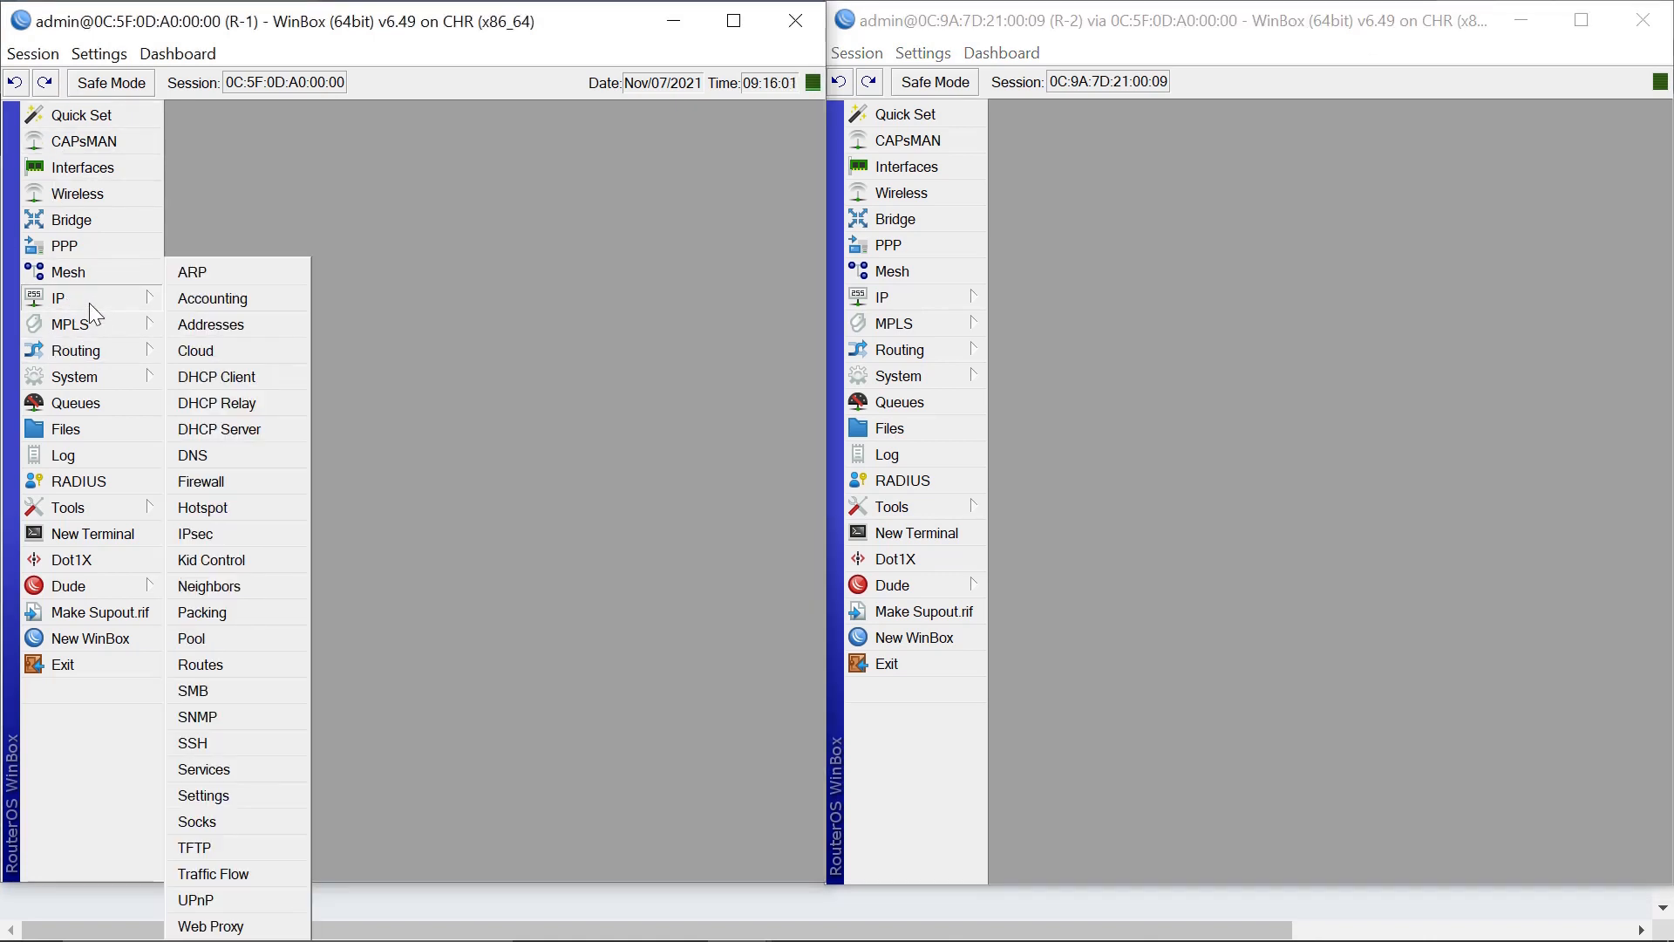
pyautogui.click(215, 330)
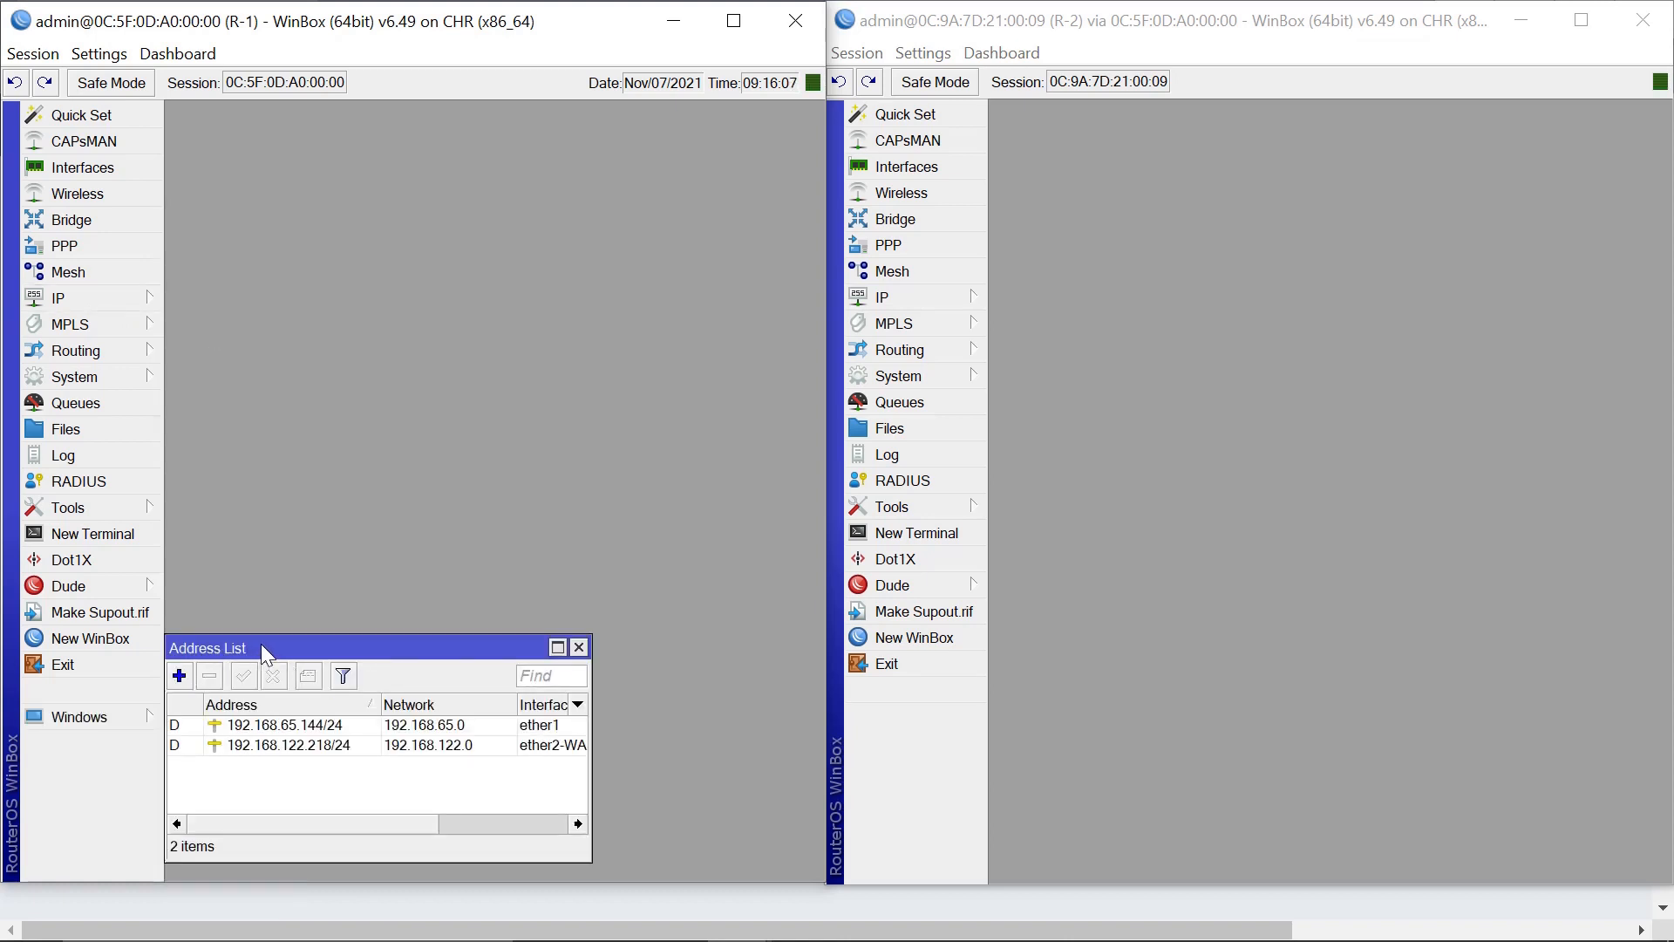
pyautogui.moveTo(262, 650); pyautogui.dragTo(286, 313)
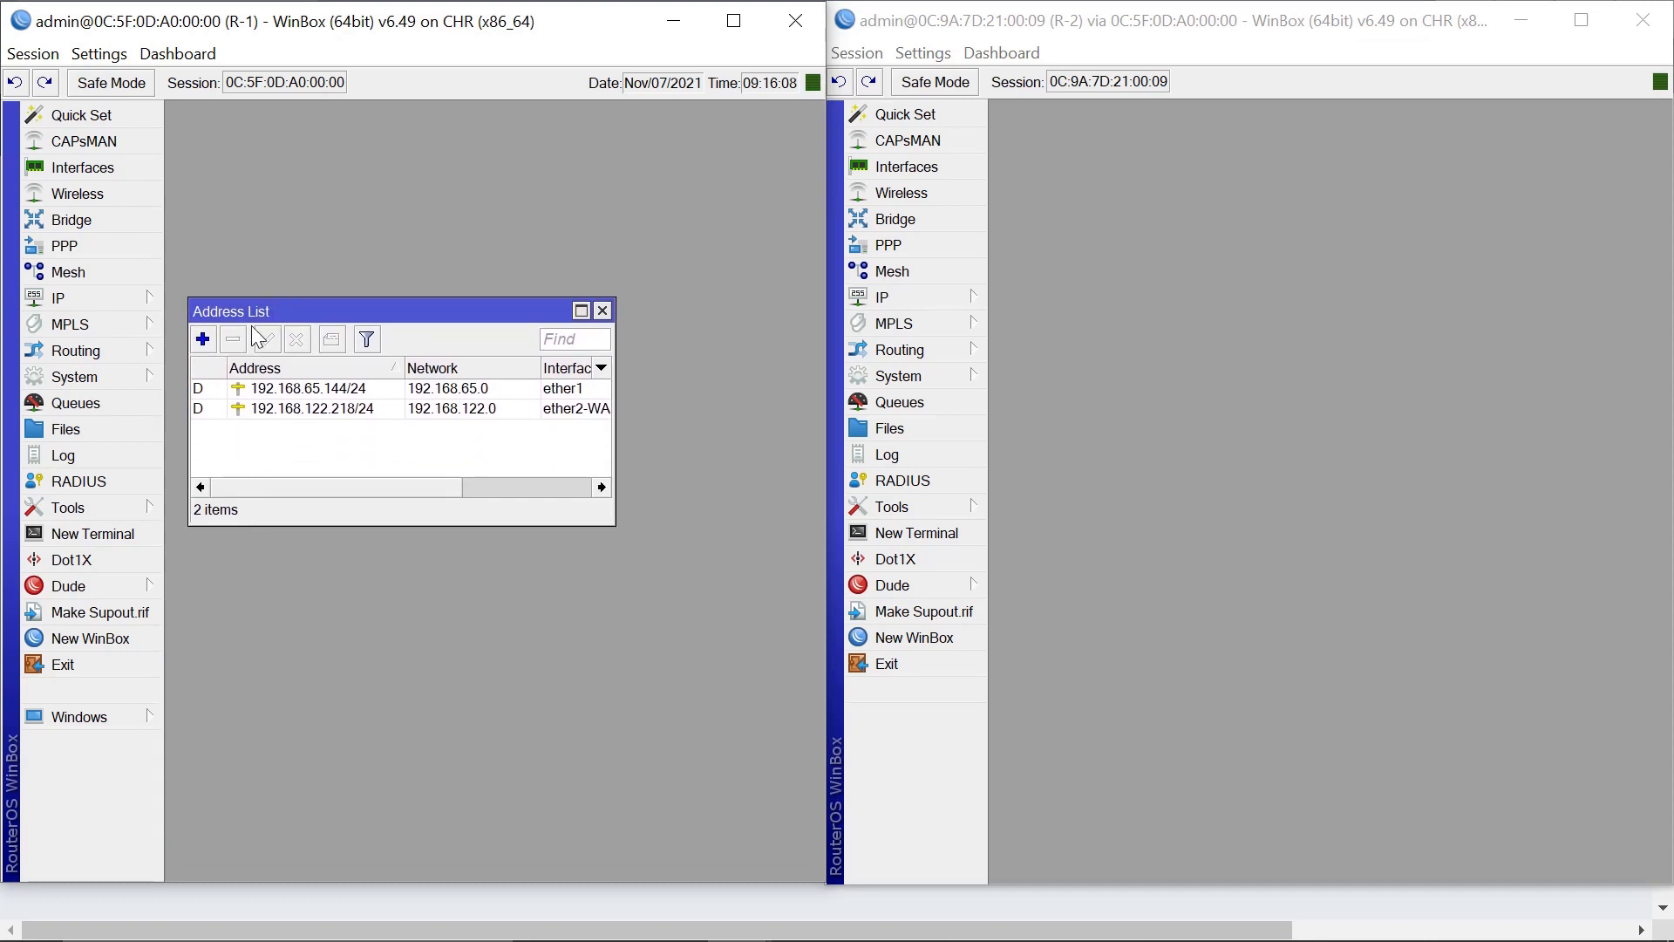
pyautogui.click(203, 339)
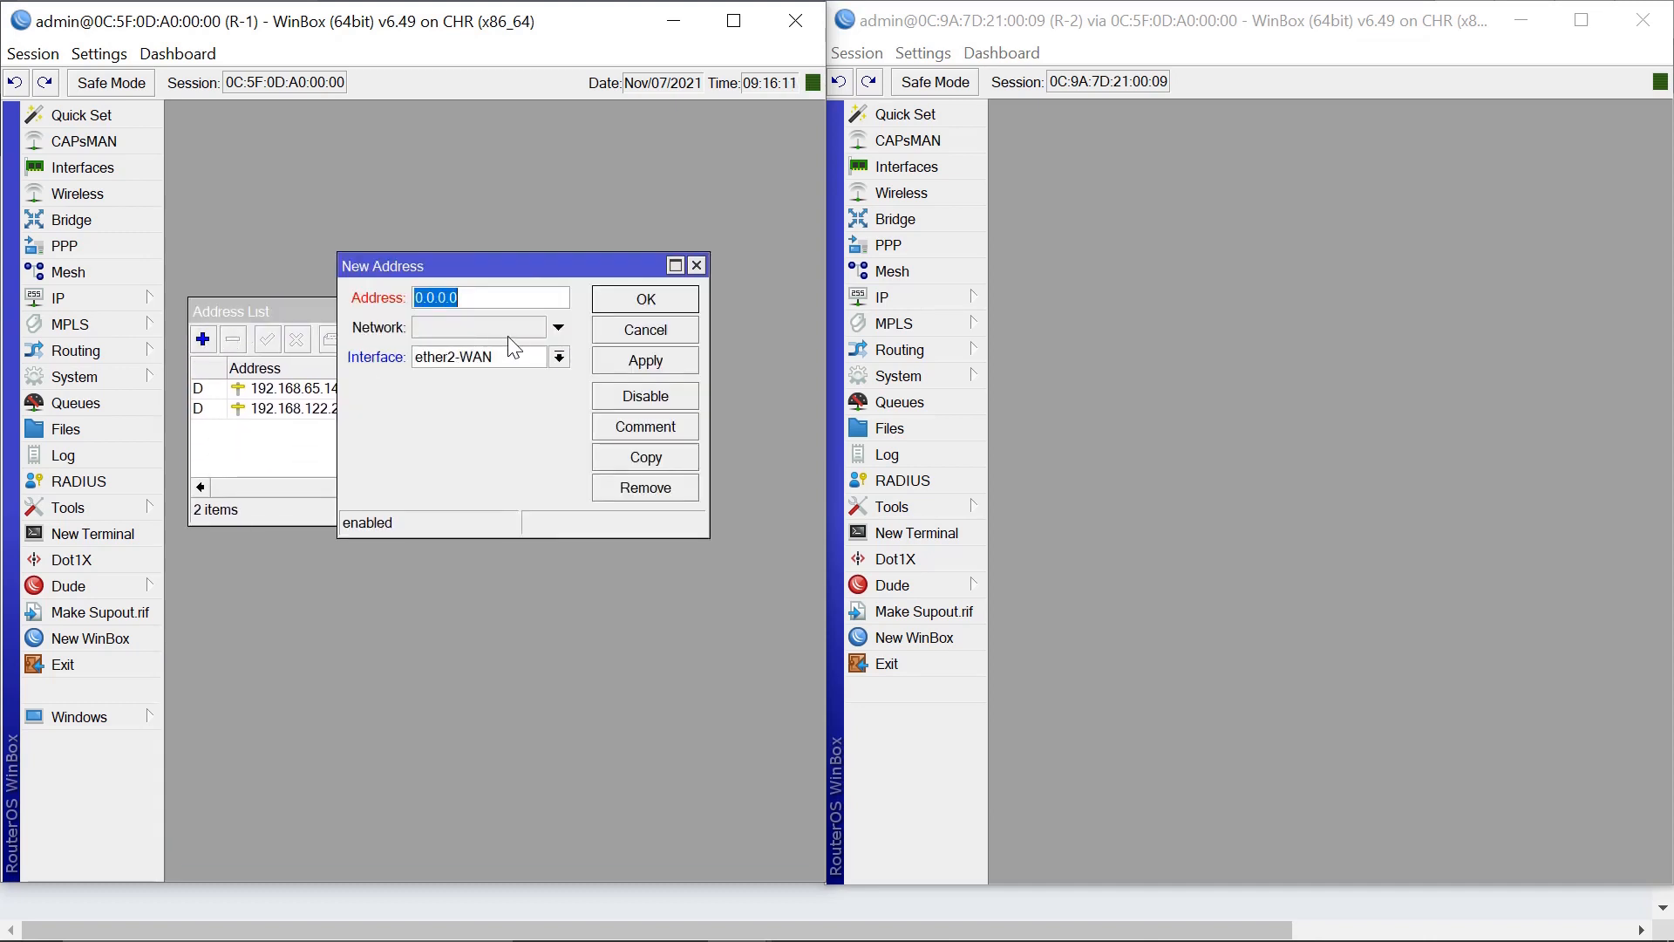
pyautogui.write('172.10.20')
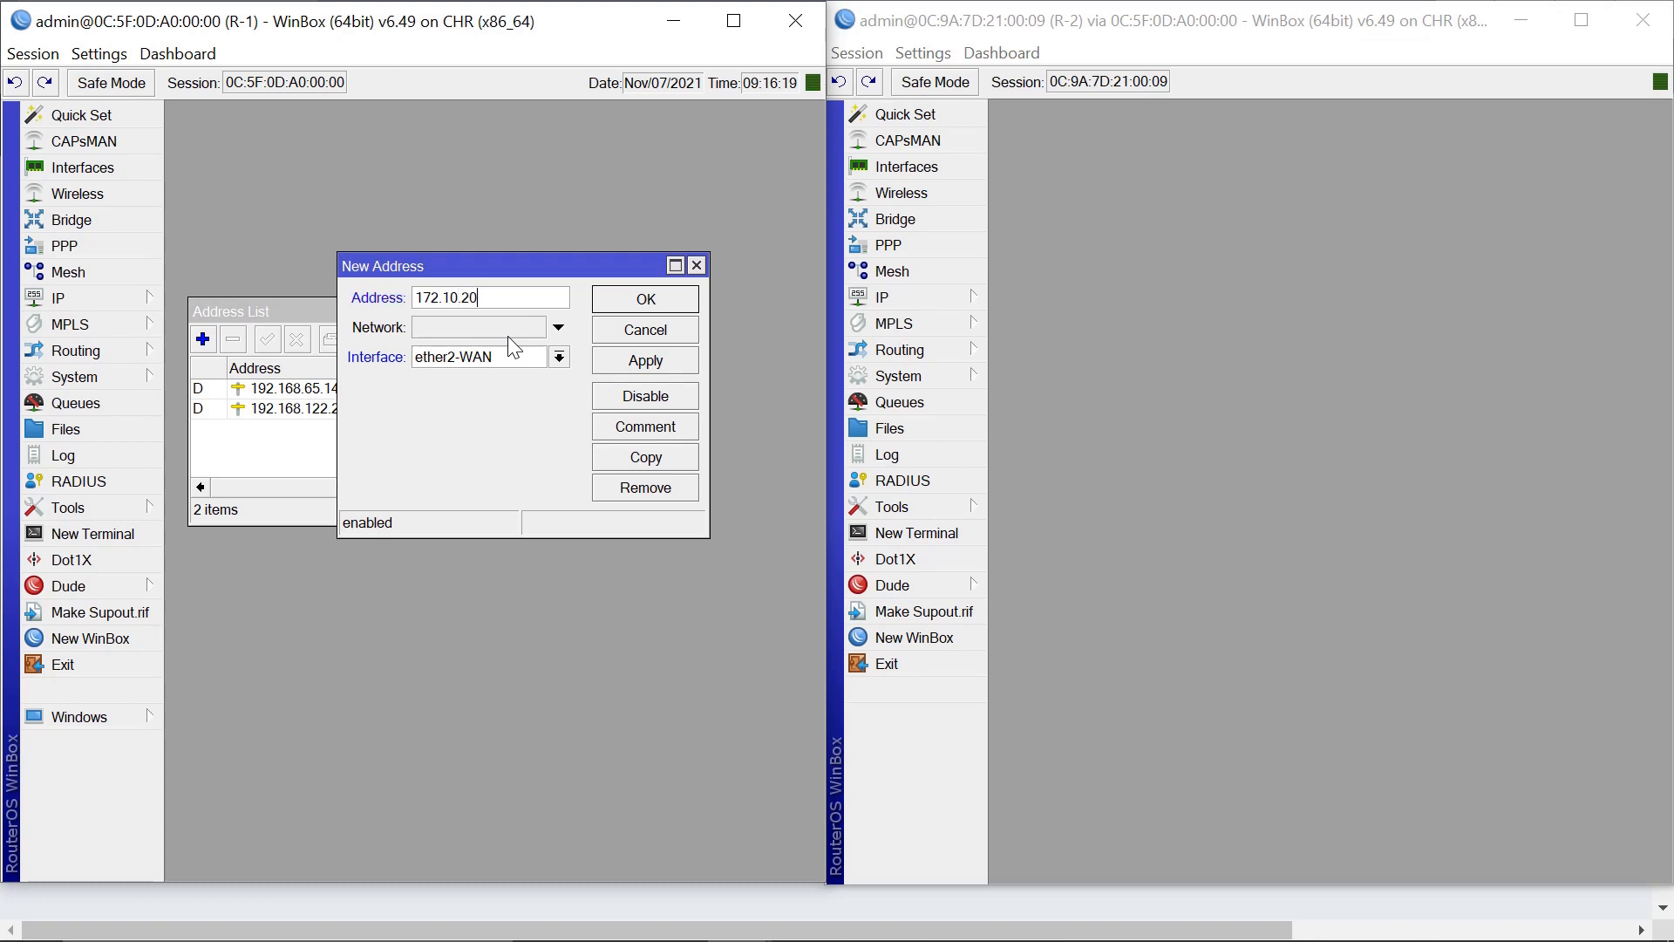
pyautogui.write('.1/24')
pyautogui.click(559, 356)
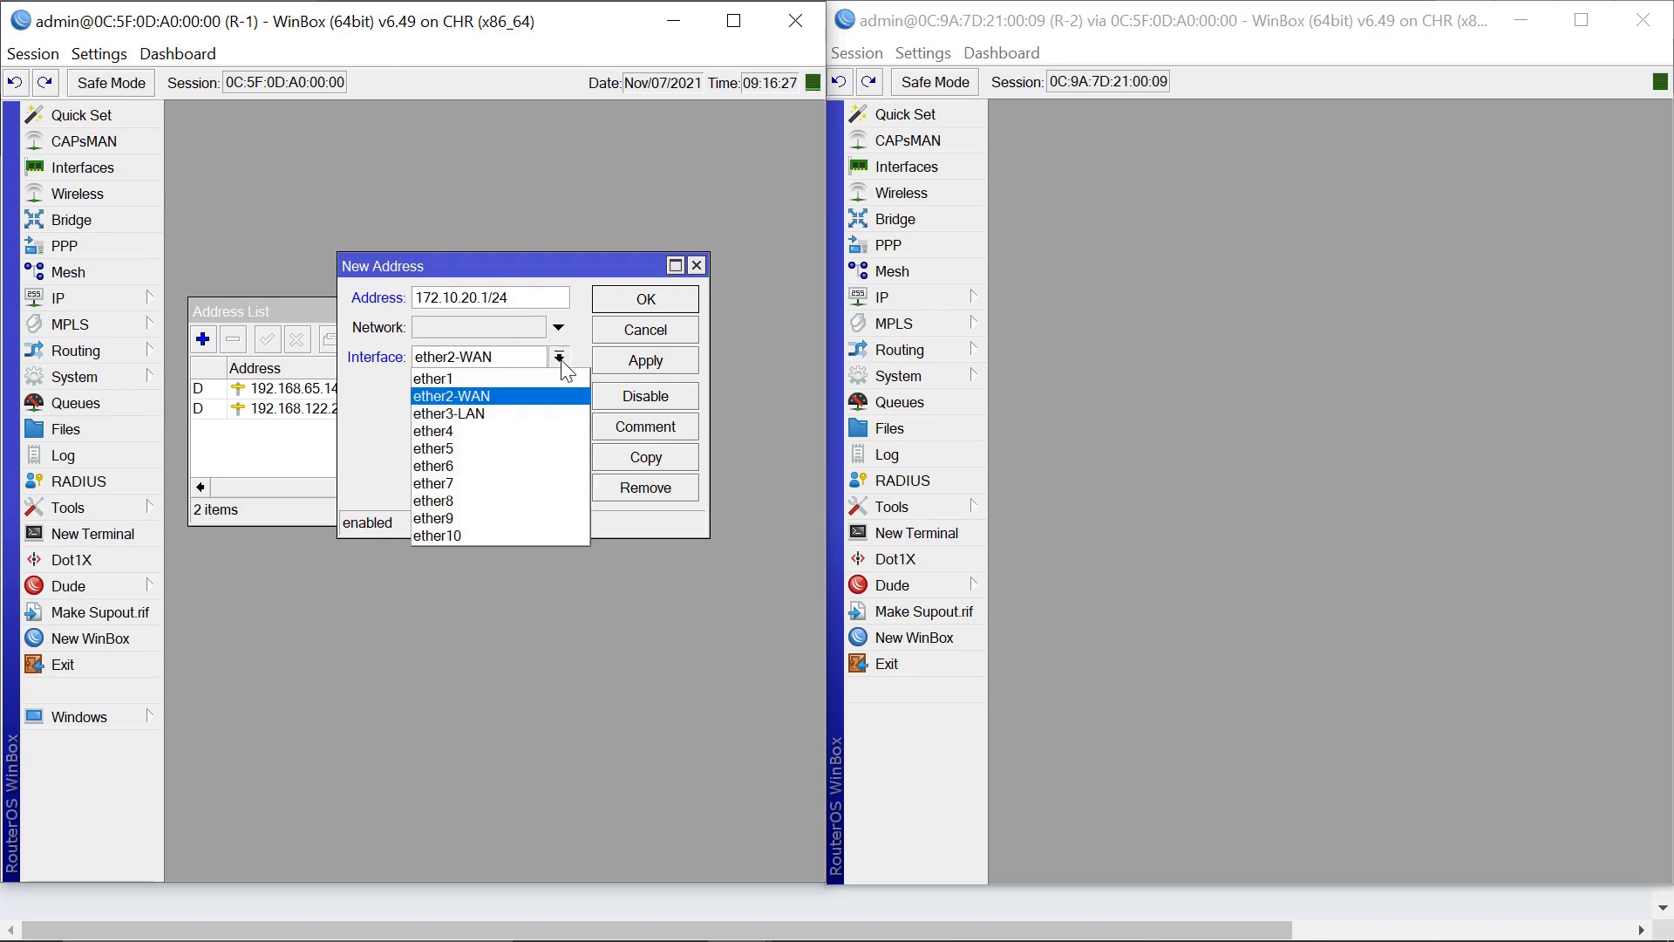
pyautogui.click(448, 414)
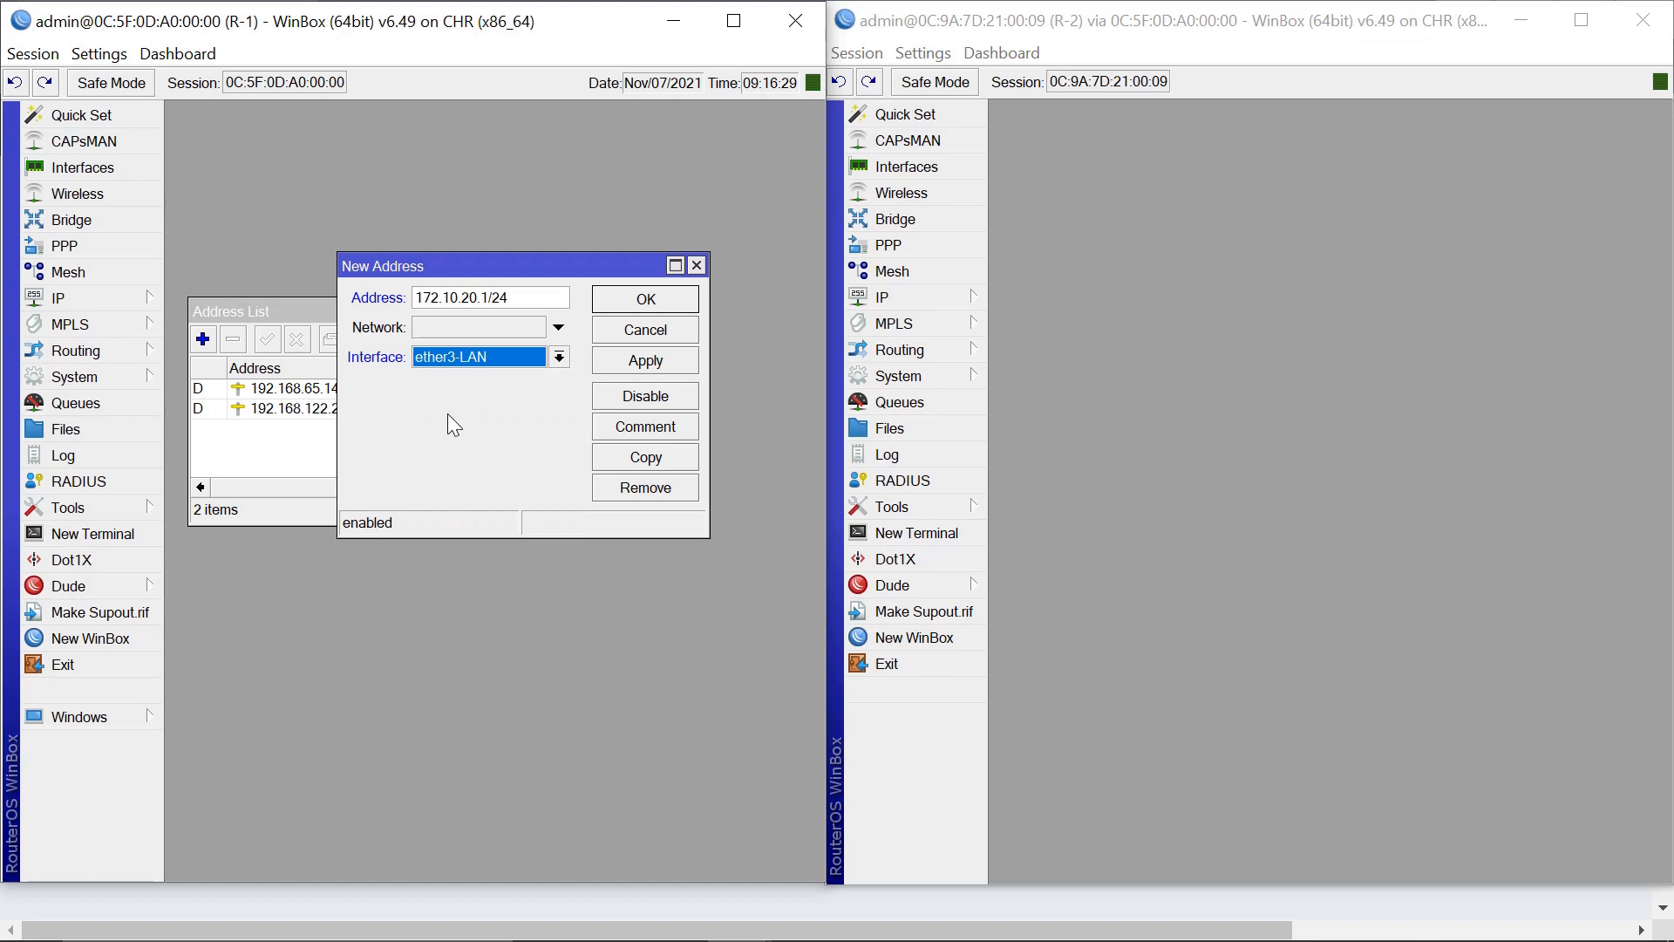
pyautogui.click(643, 365)
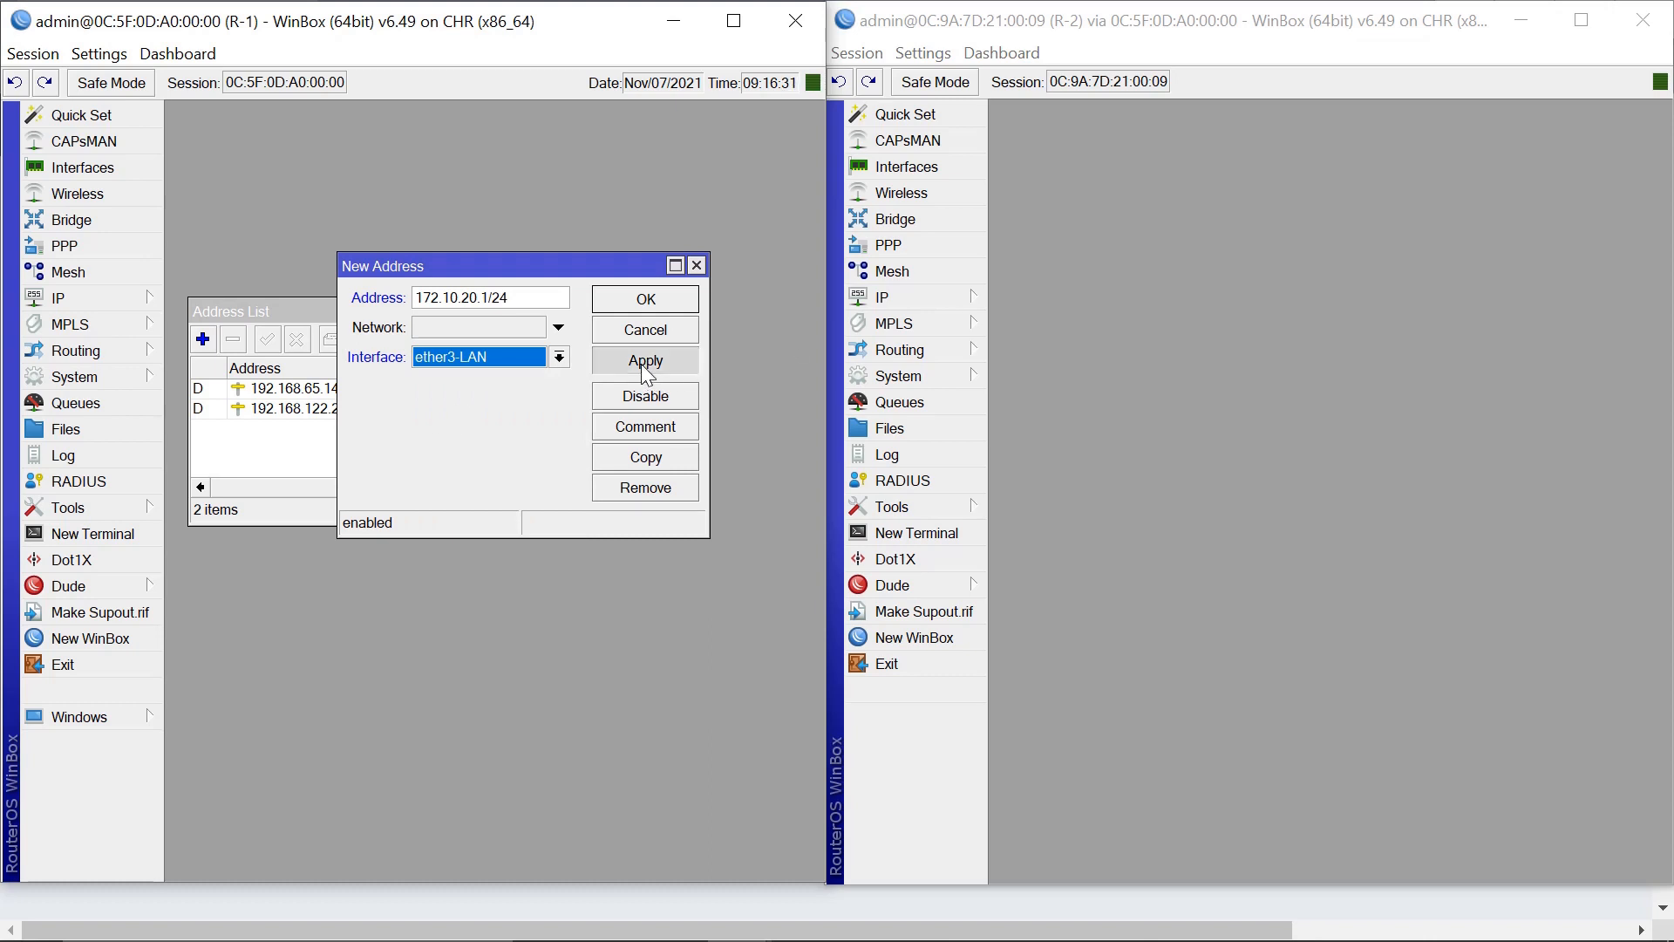
pyautogui.click(647, 301)
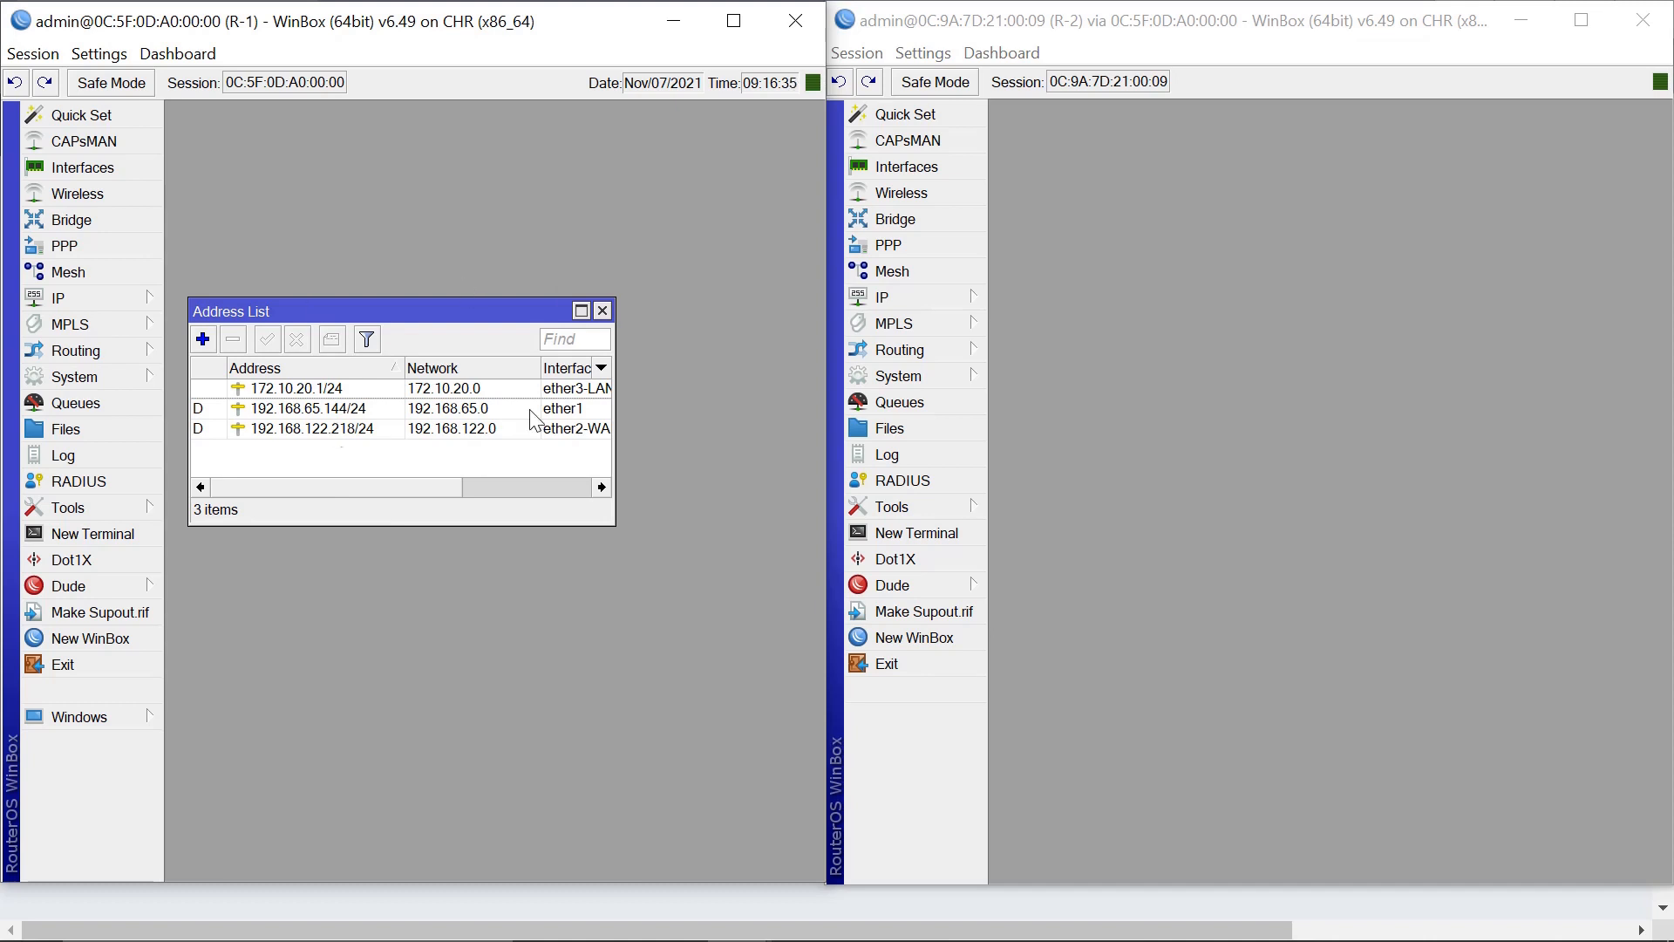
pyautogui.click(904, 295)
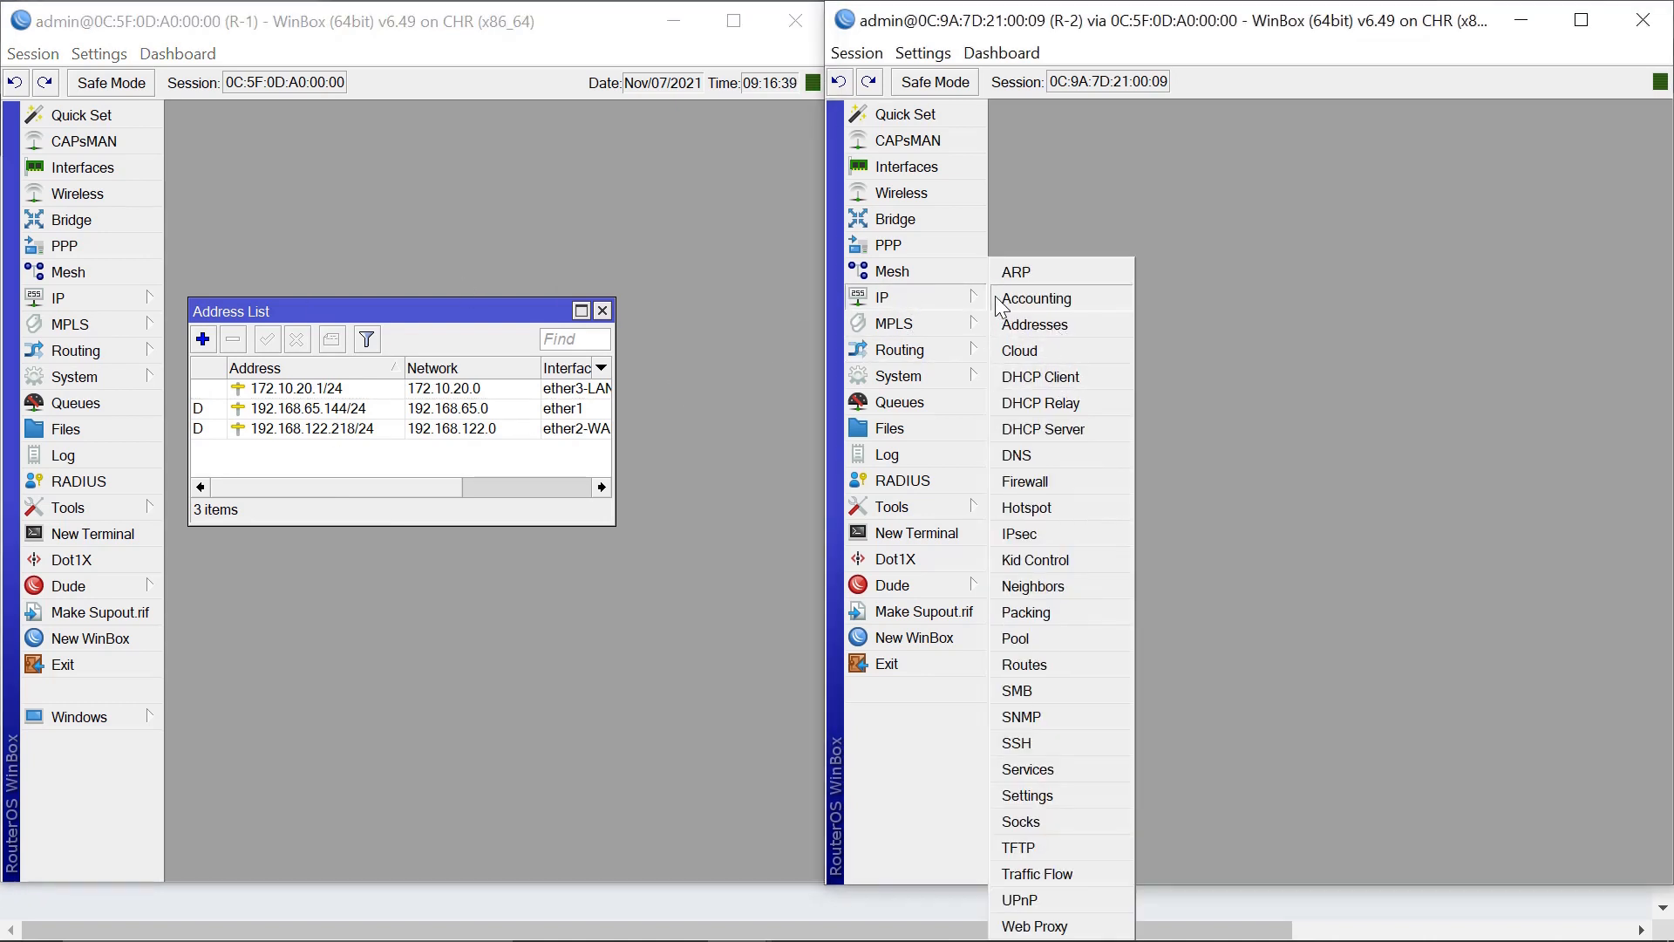
# Add 10.10.10.1/24 on R-2's ether2-LAN and move both address lists to the bottom.
pyautogui.click(1050, 325)
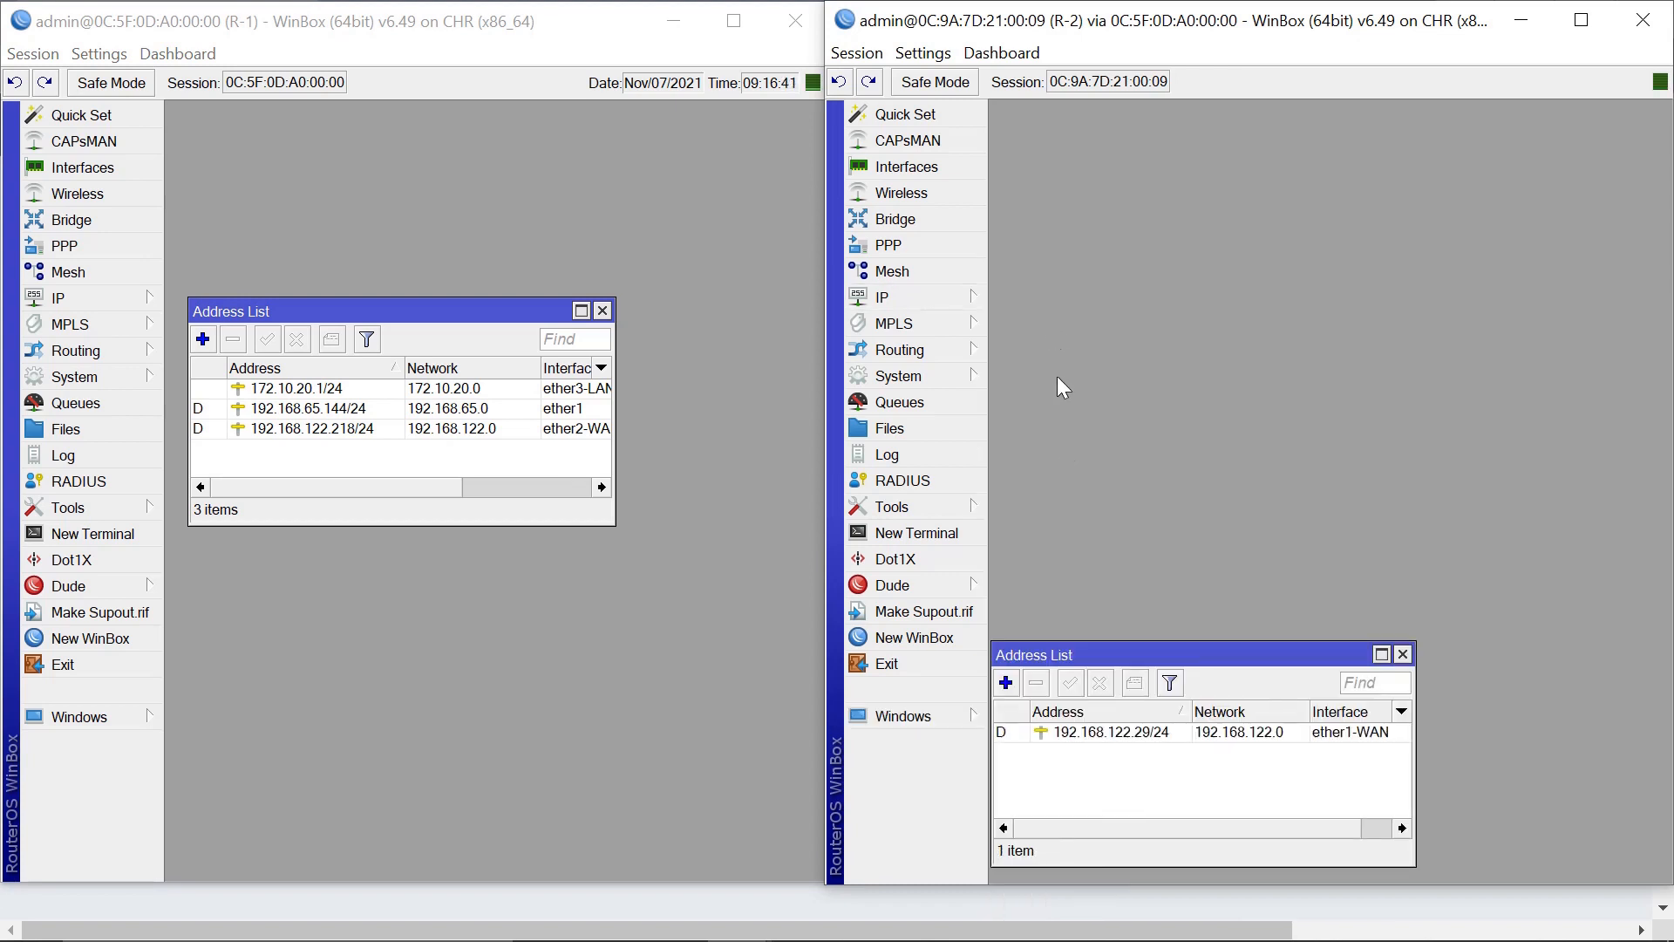
pyautogui.moveTo(1115, 655); pyautogui.dragTo(1268, 527)
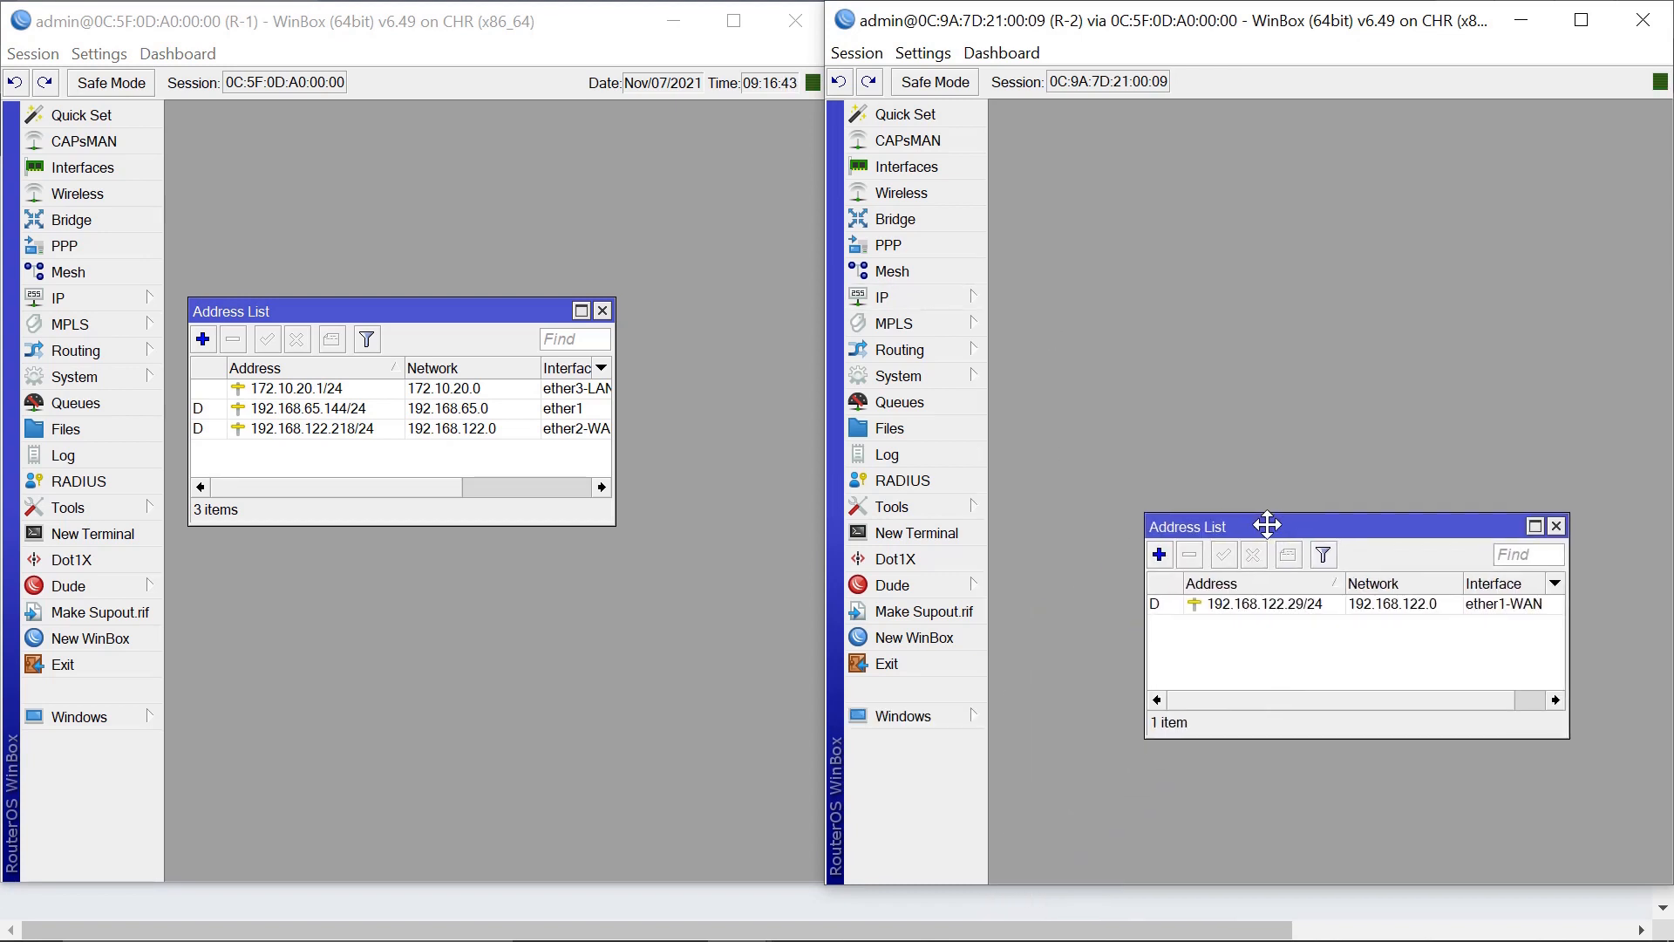
pyautogui.click(1160, 559)
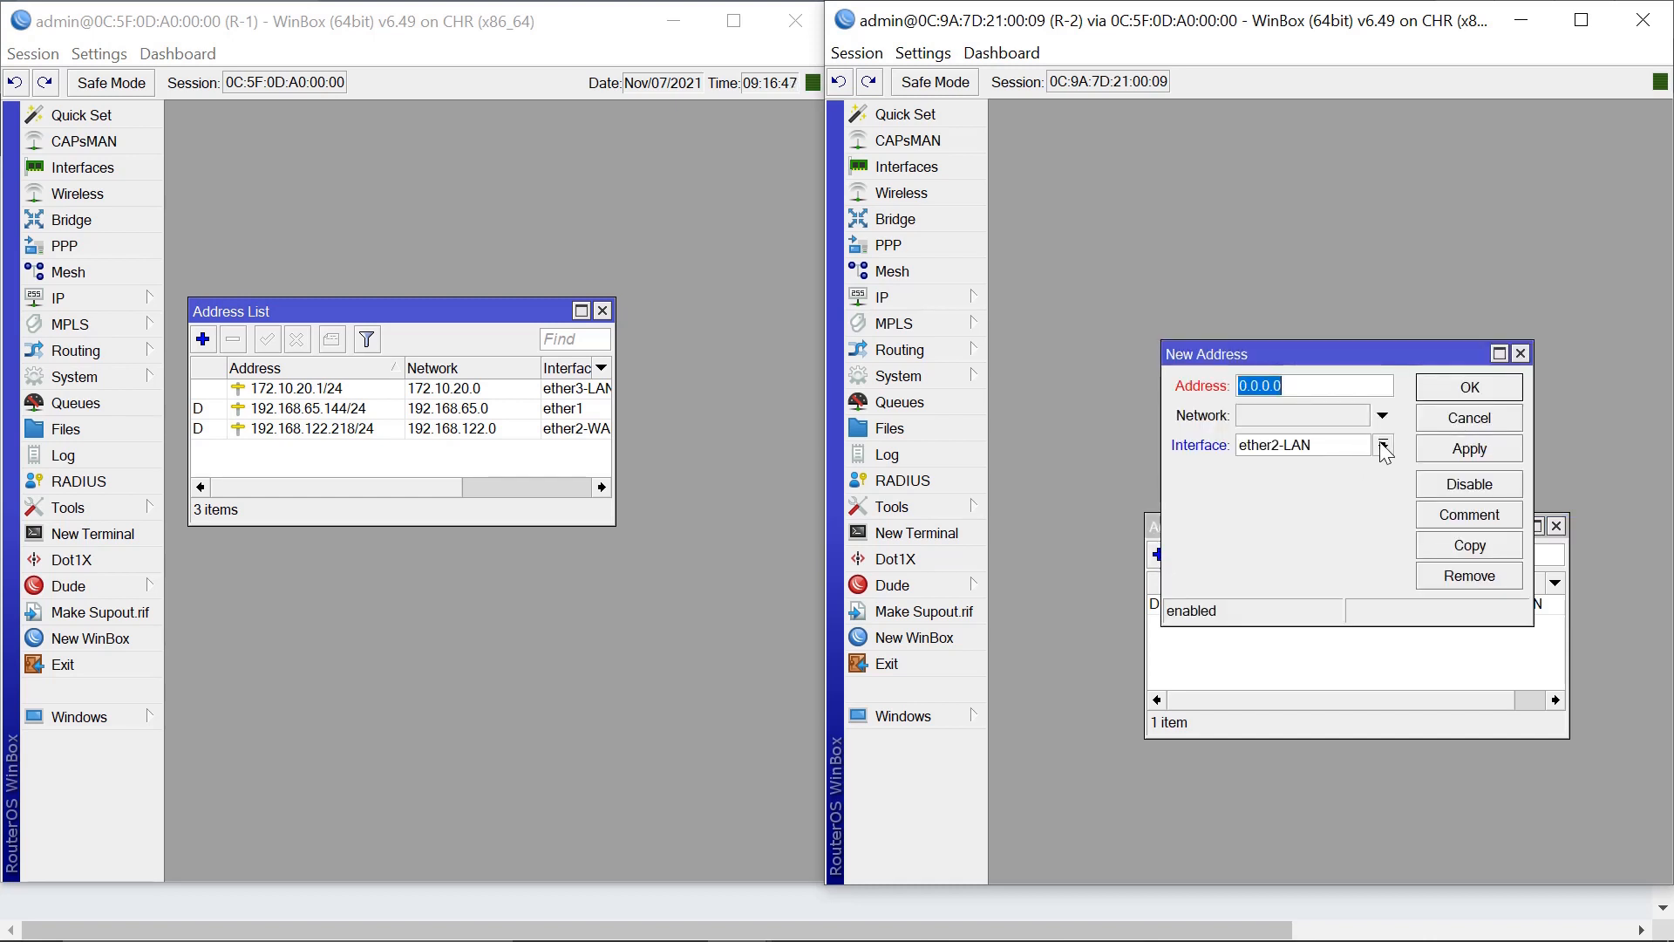
pyautogui.click(1327, 395)
pyautogui.doubleClick(1327, 395)
pyautogui.write('10.10.10')
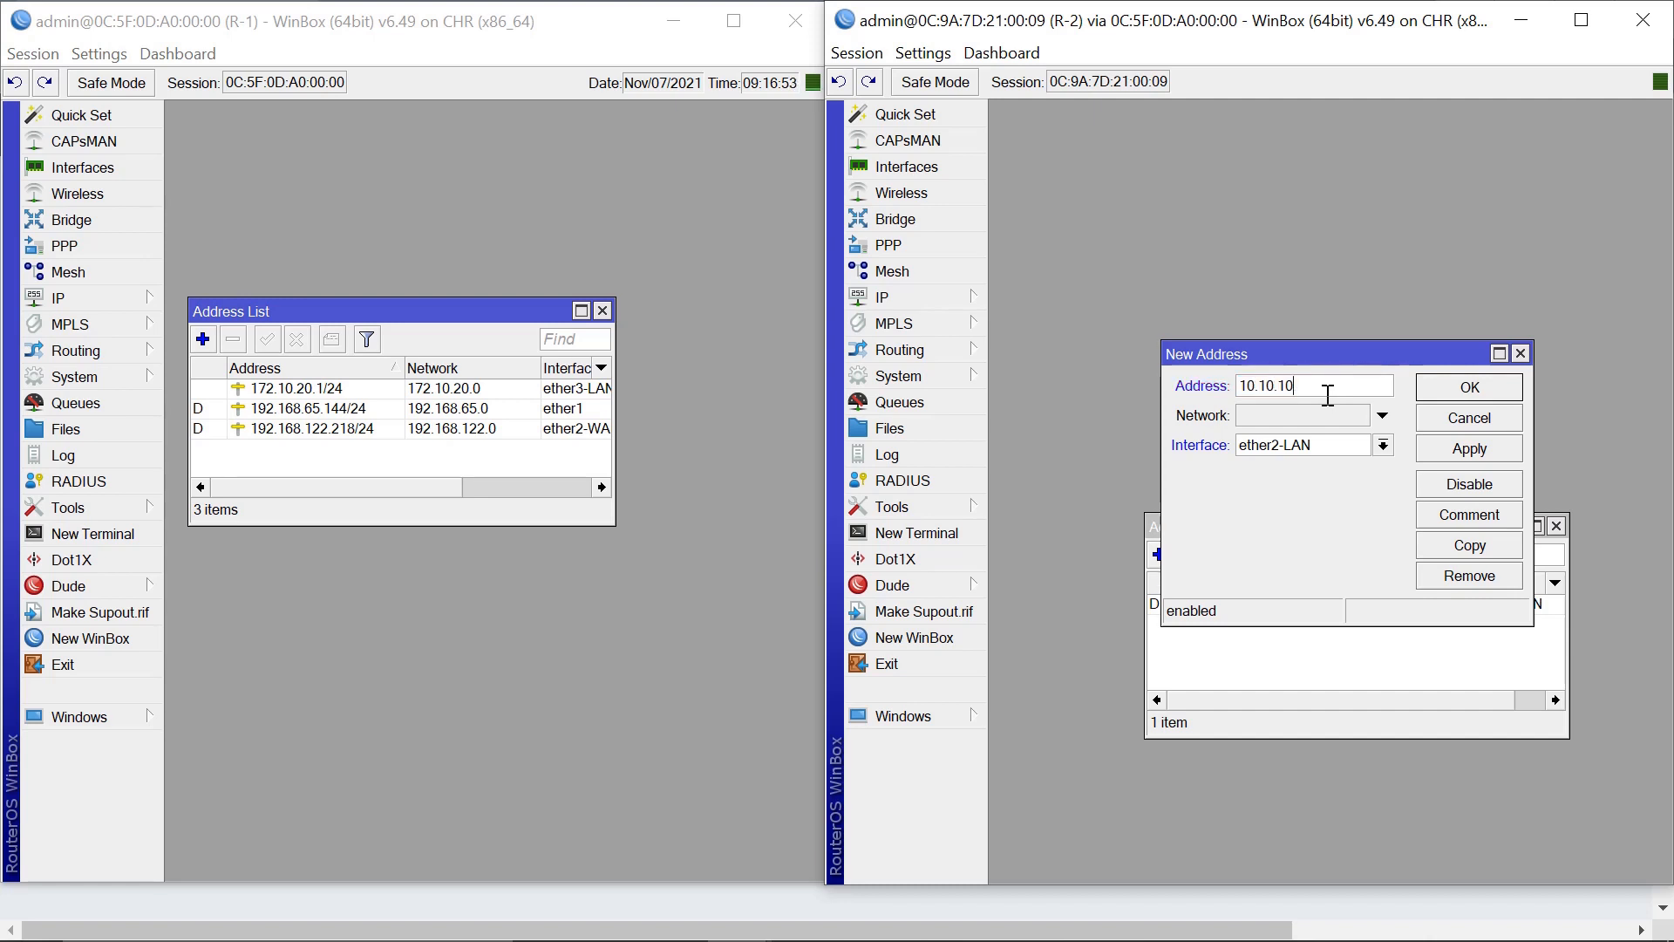
pyautogui.write('.1/24')
pyautogui.click(1498, 452)
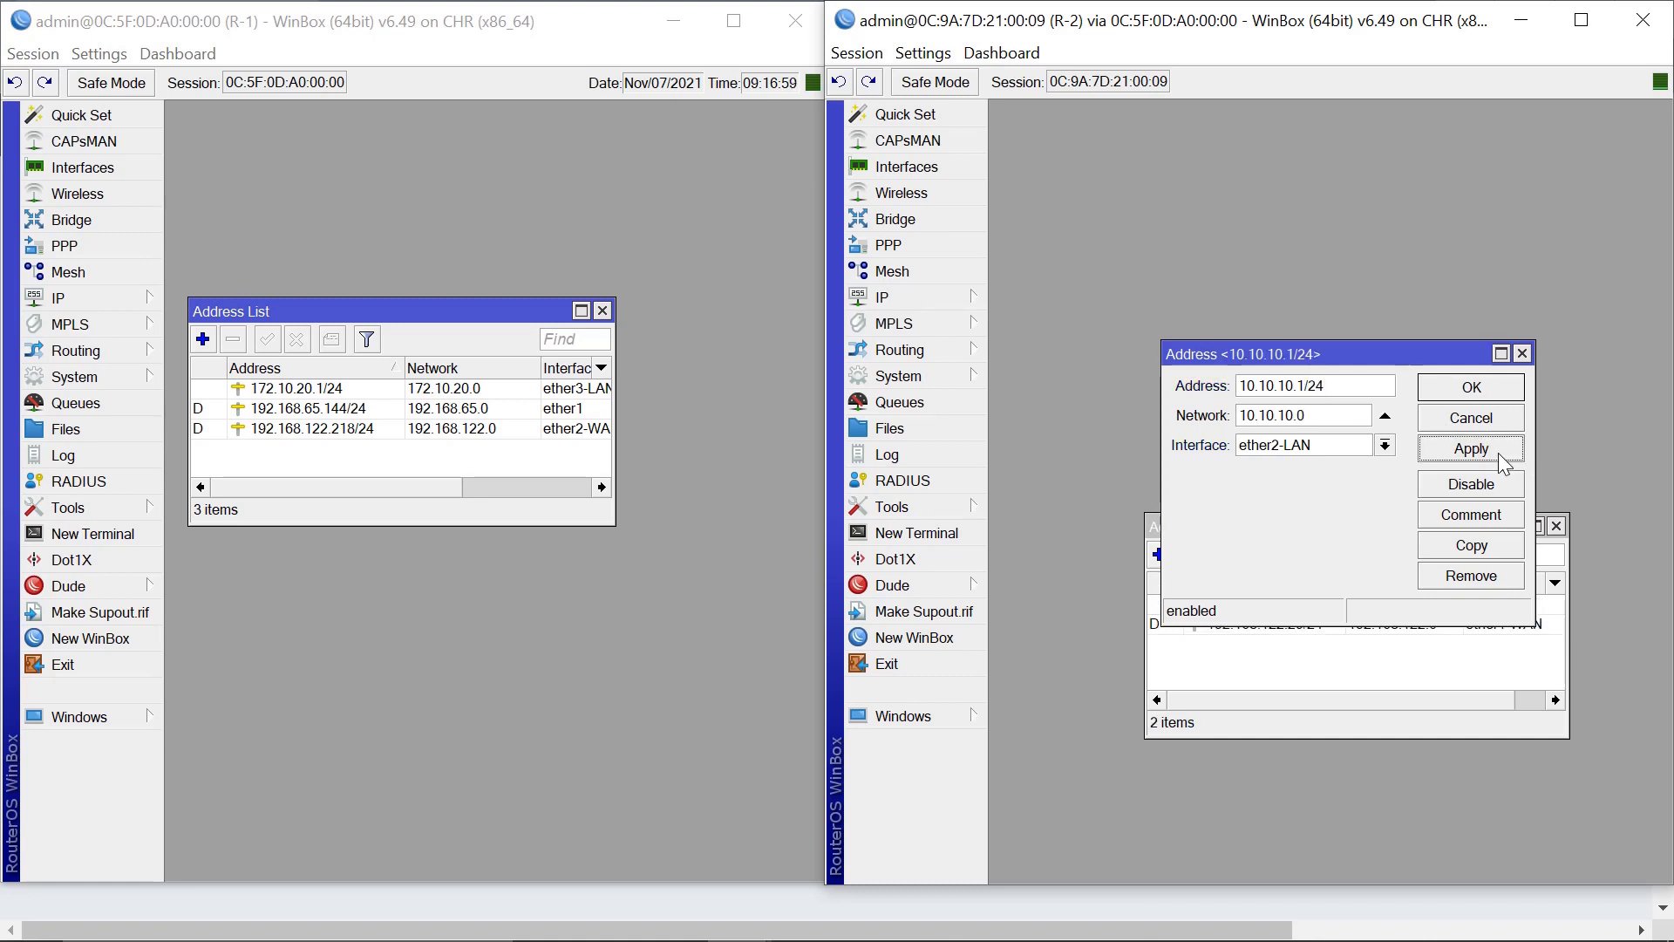
pyautogui.click(1480, 397)
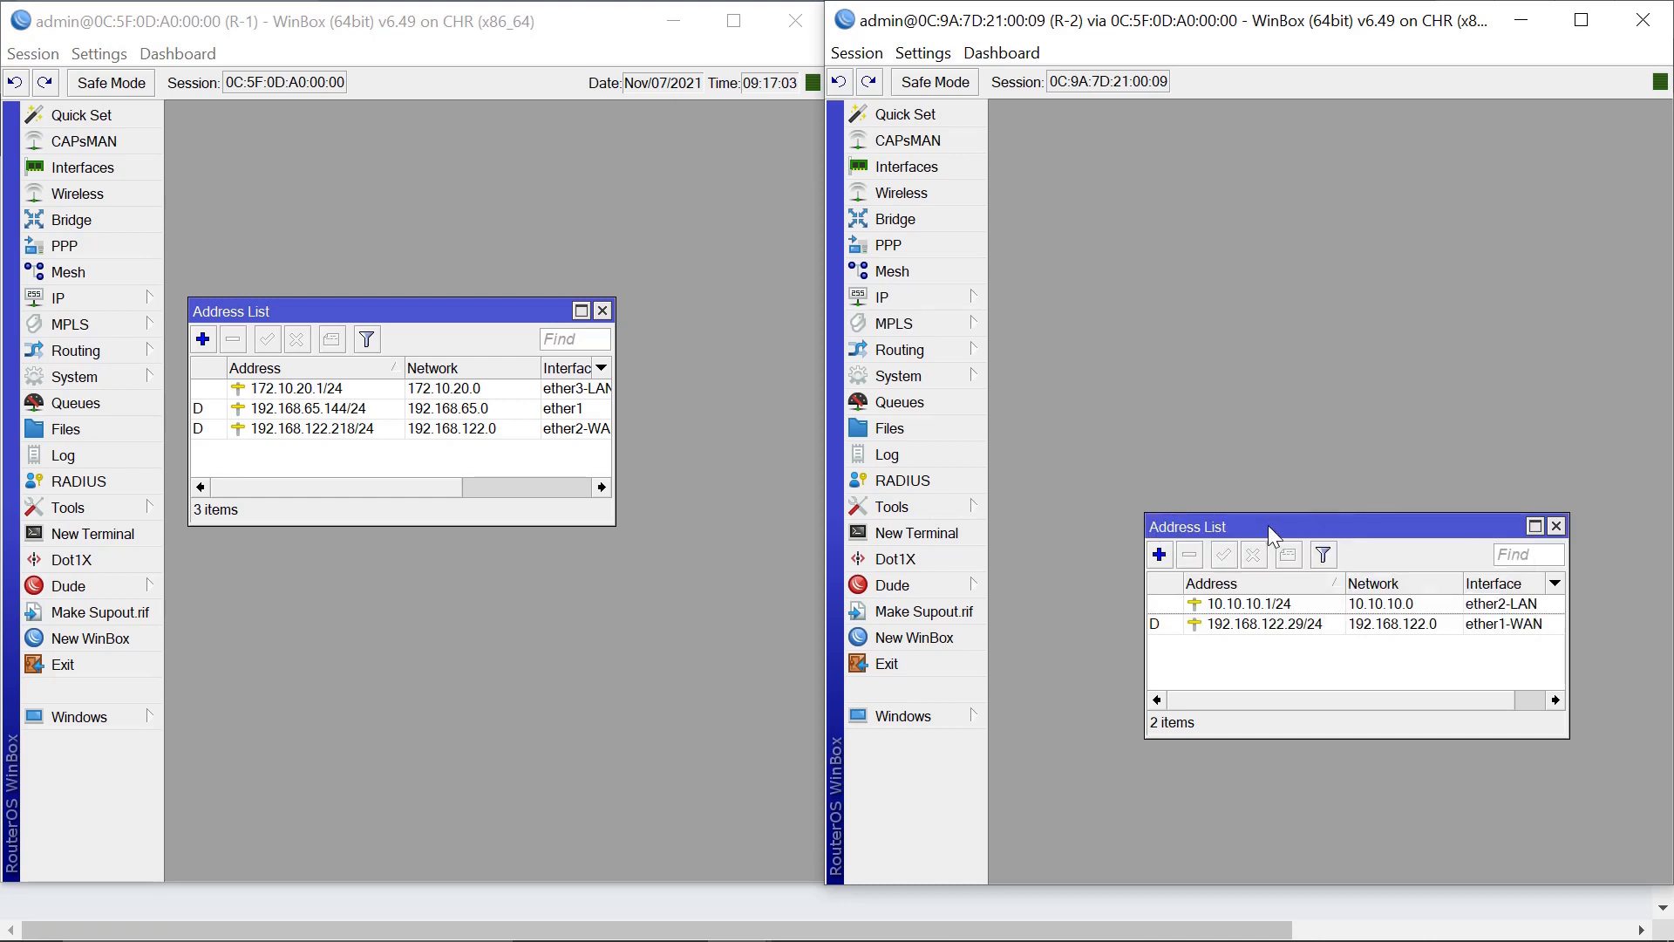
pyautogui.moveTo(1268, 525); pyautogui.dragTo(1115, 668)
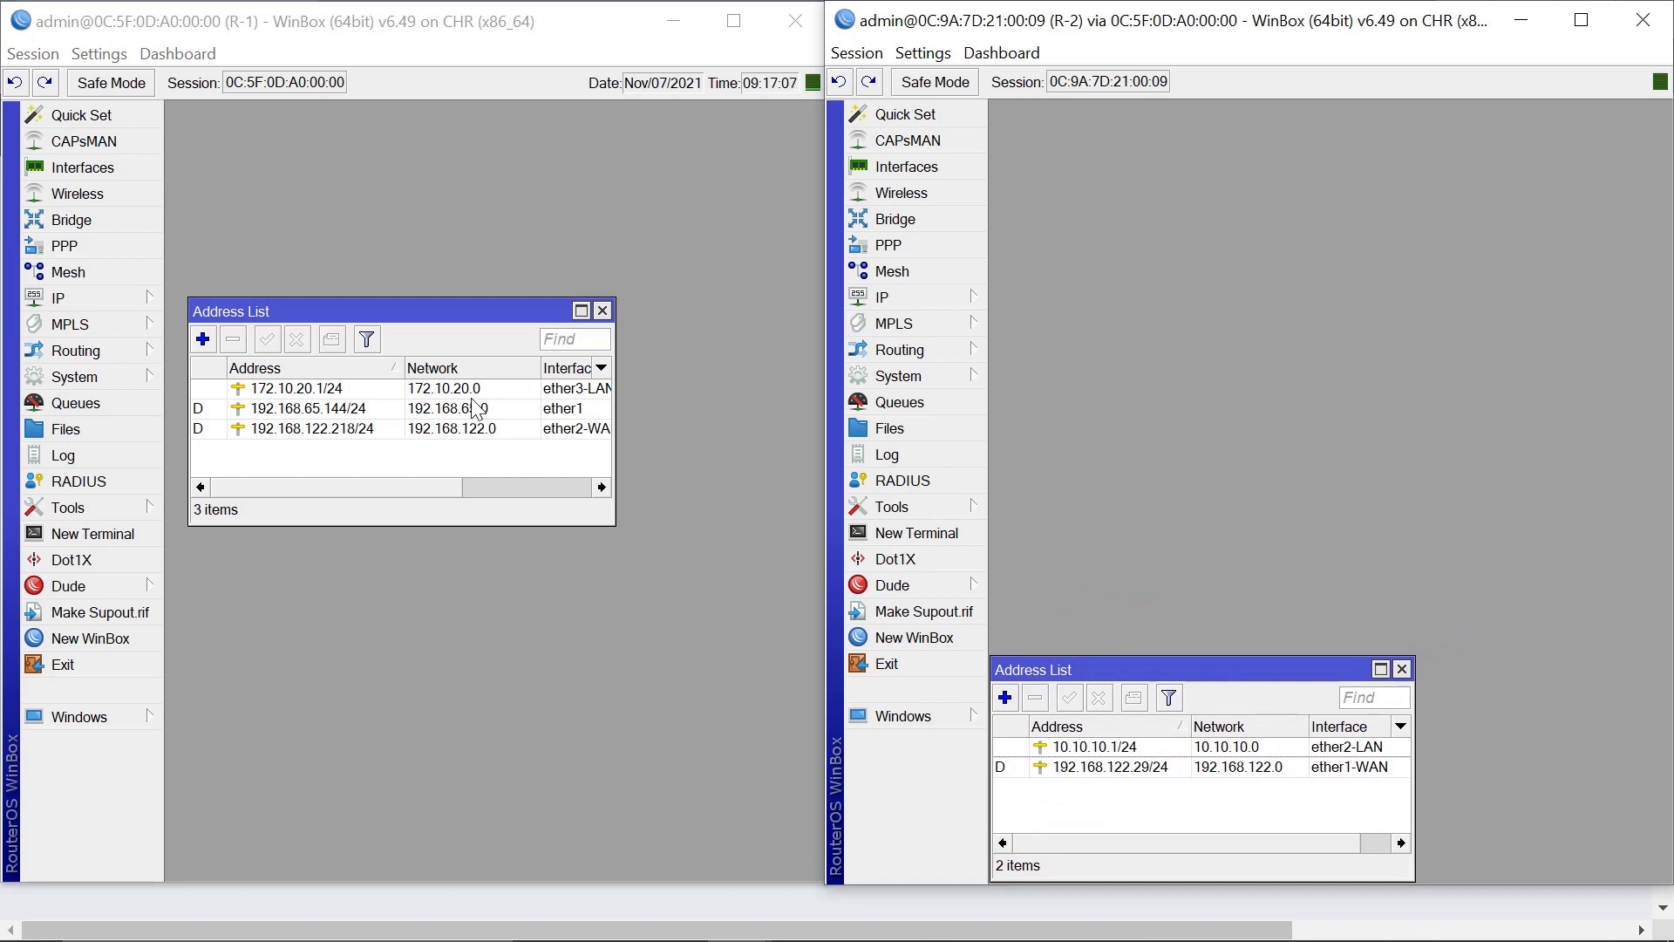
pyautogui.moveTo(450, 311); pyautogui.dragTo(429, 666)
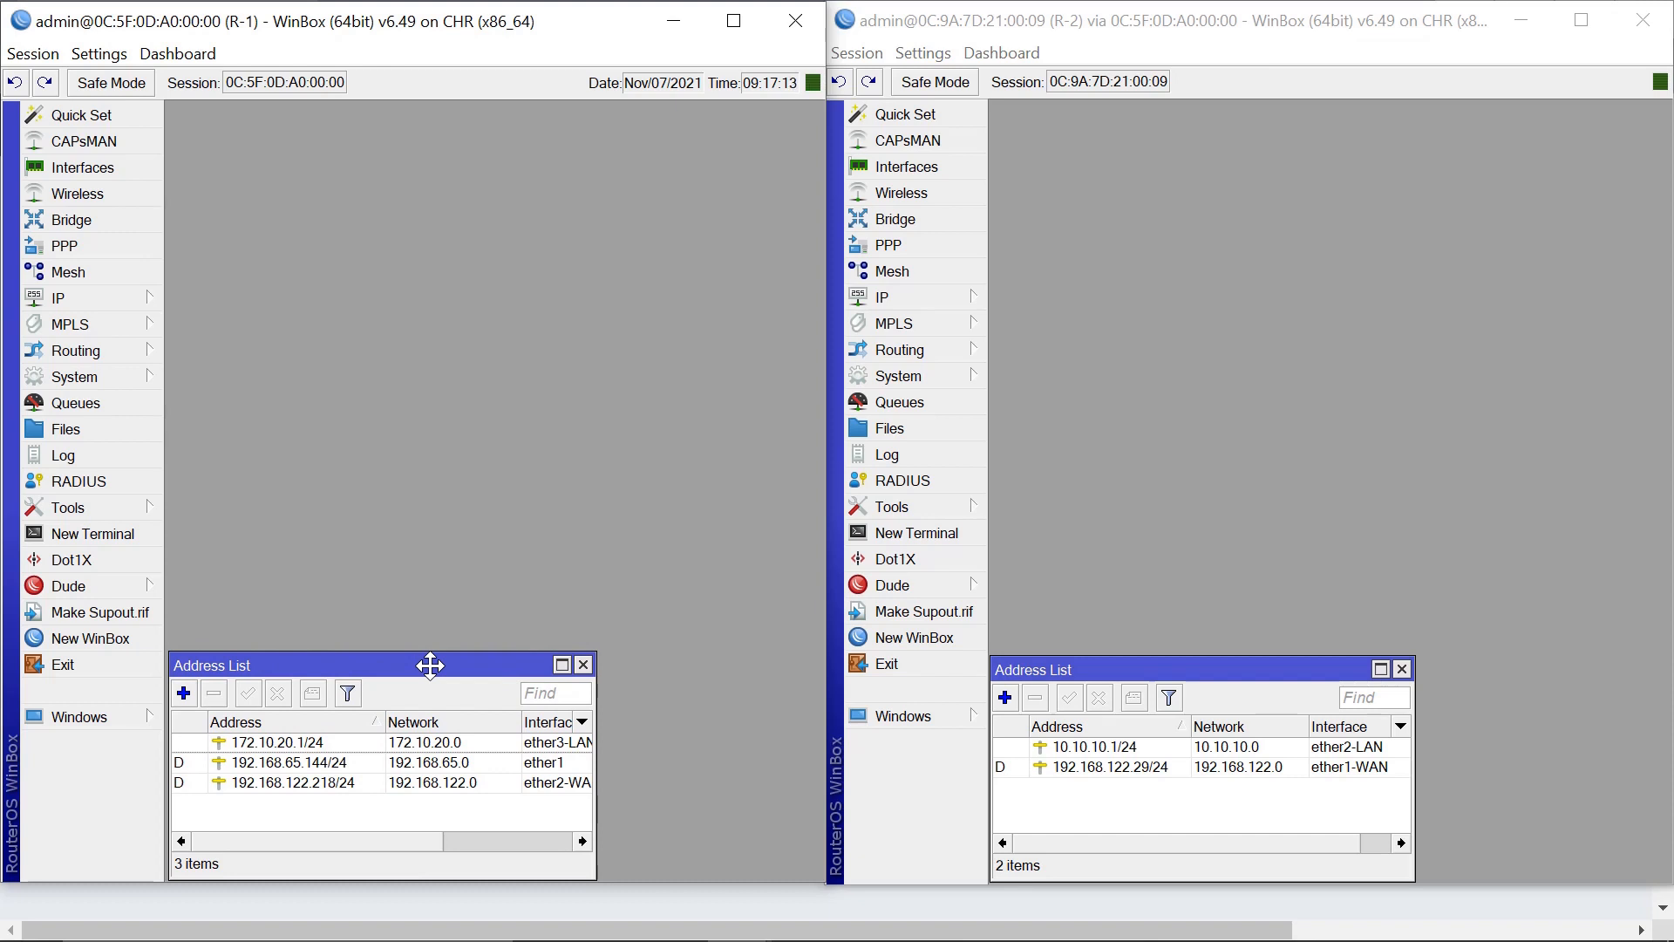
# Run DHCP Setup on R-1's ether3-LAN, accepting the 172.10.20.0/24 space, gateway and range.
pyautogui.click(63, 310)
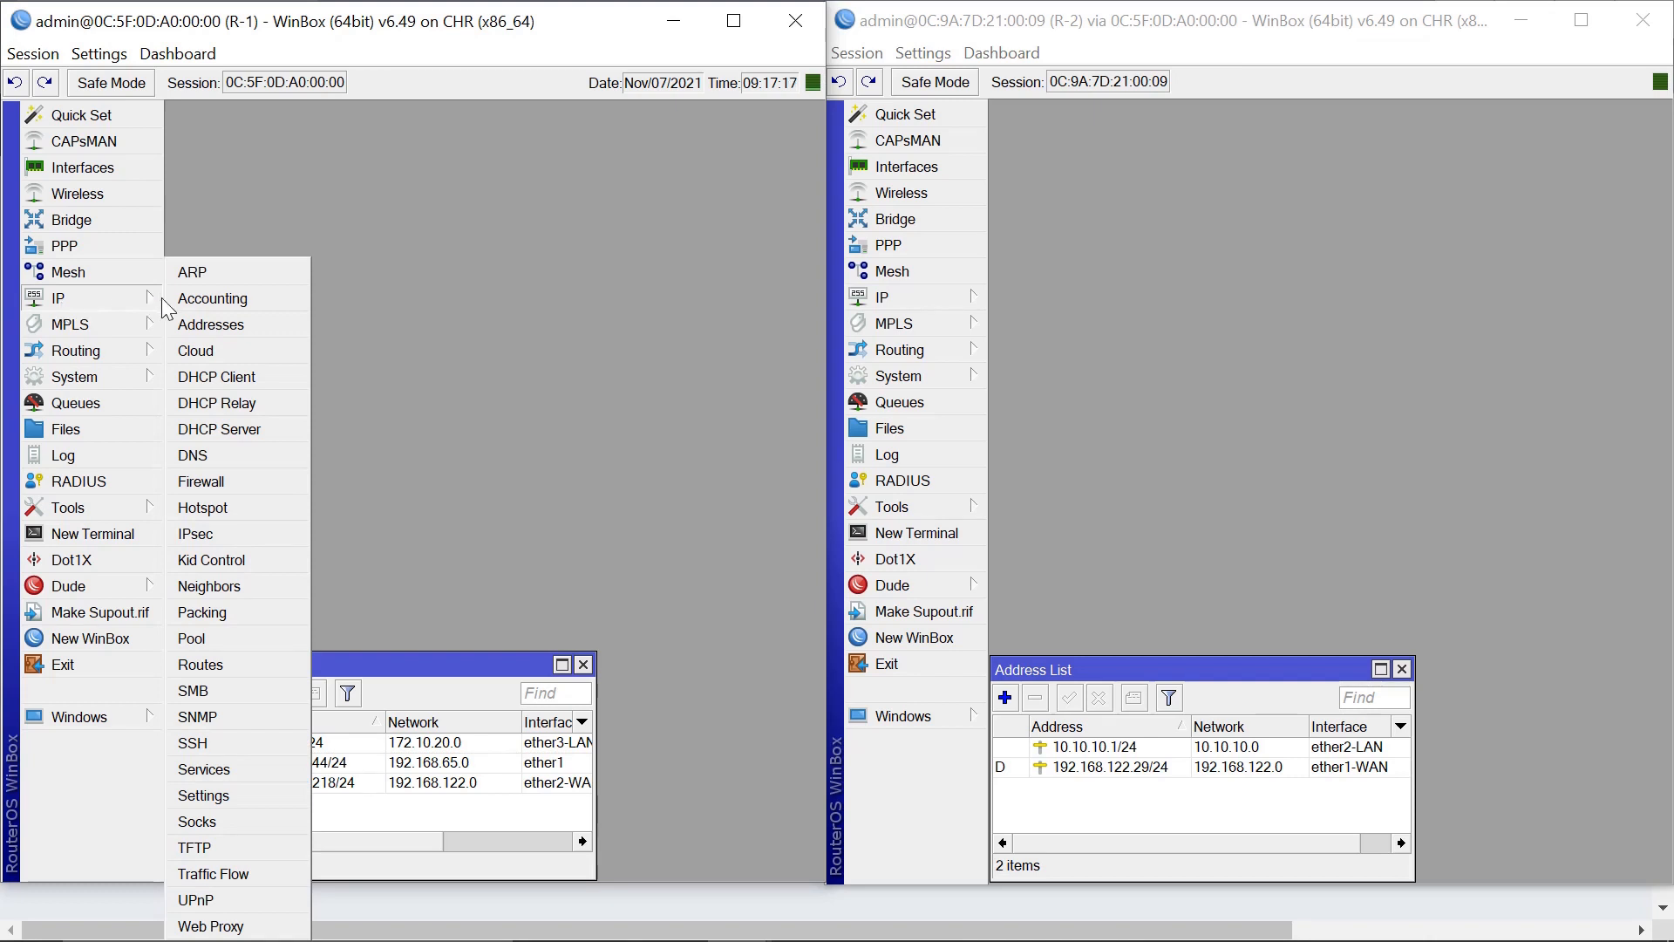
pyautogui.click(238, 434)
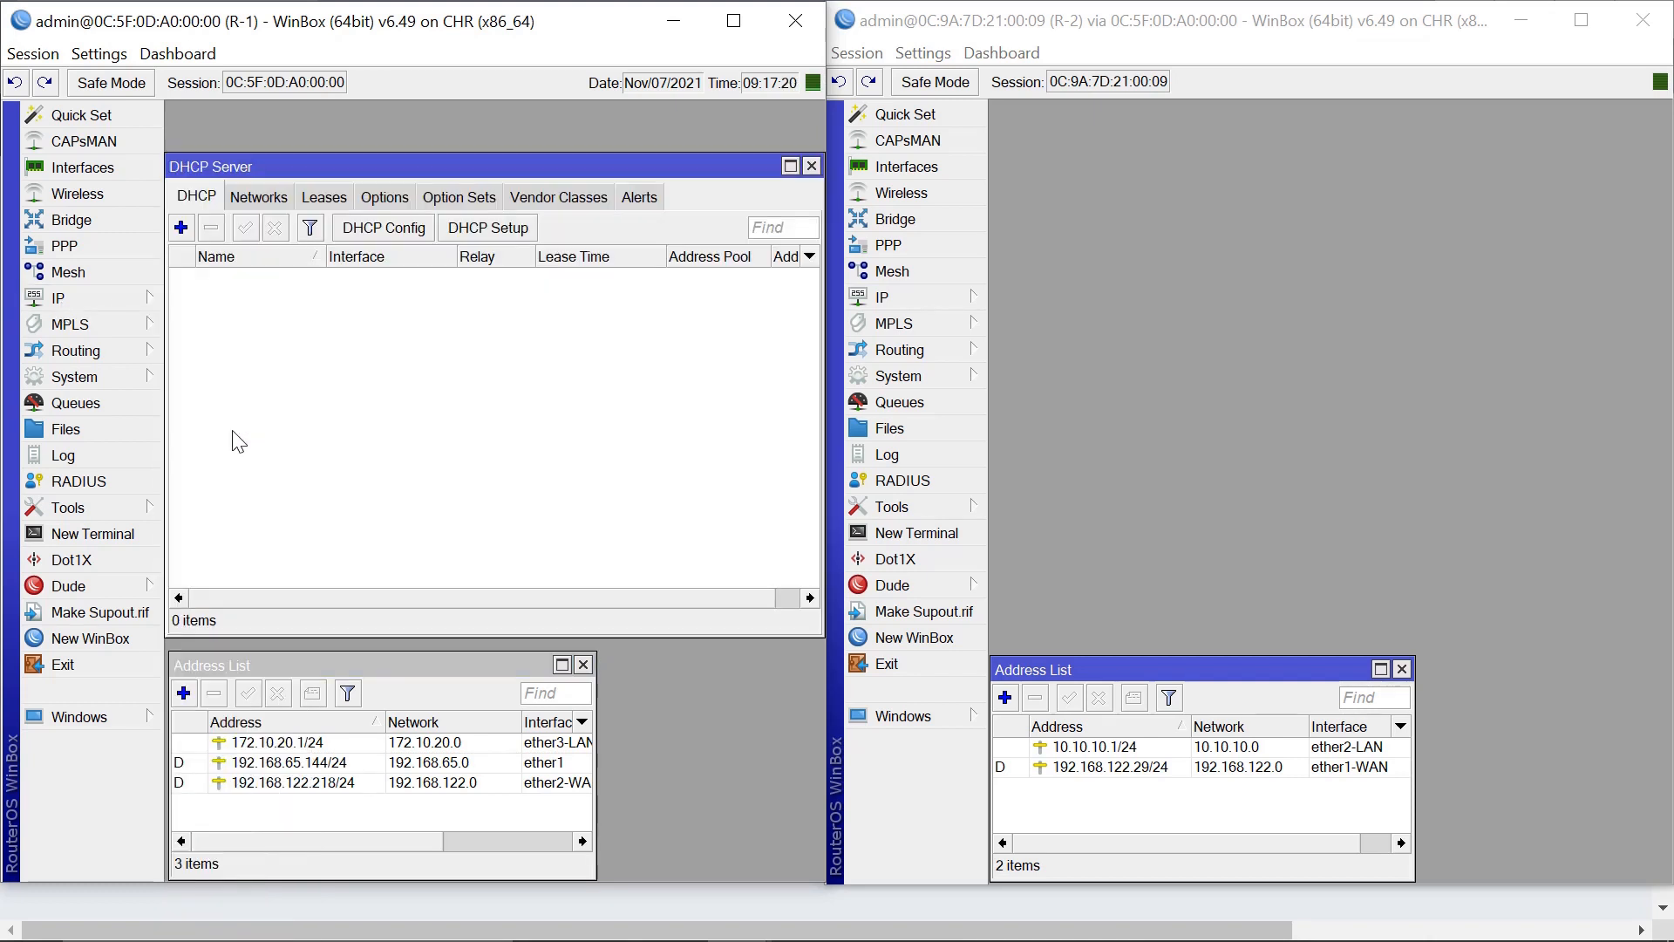
pyautogui.click(494, 234)
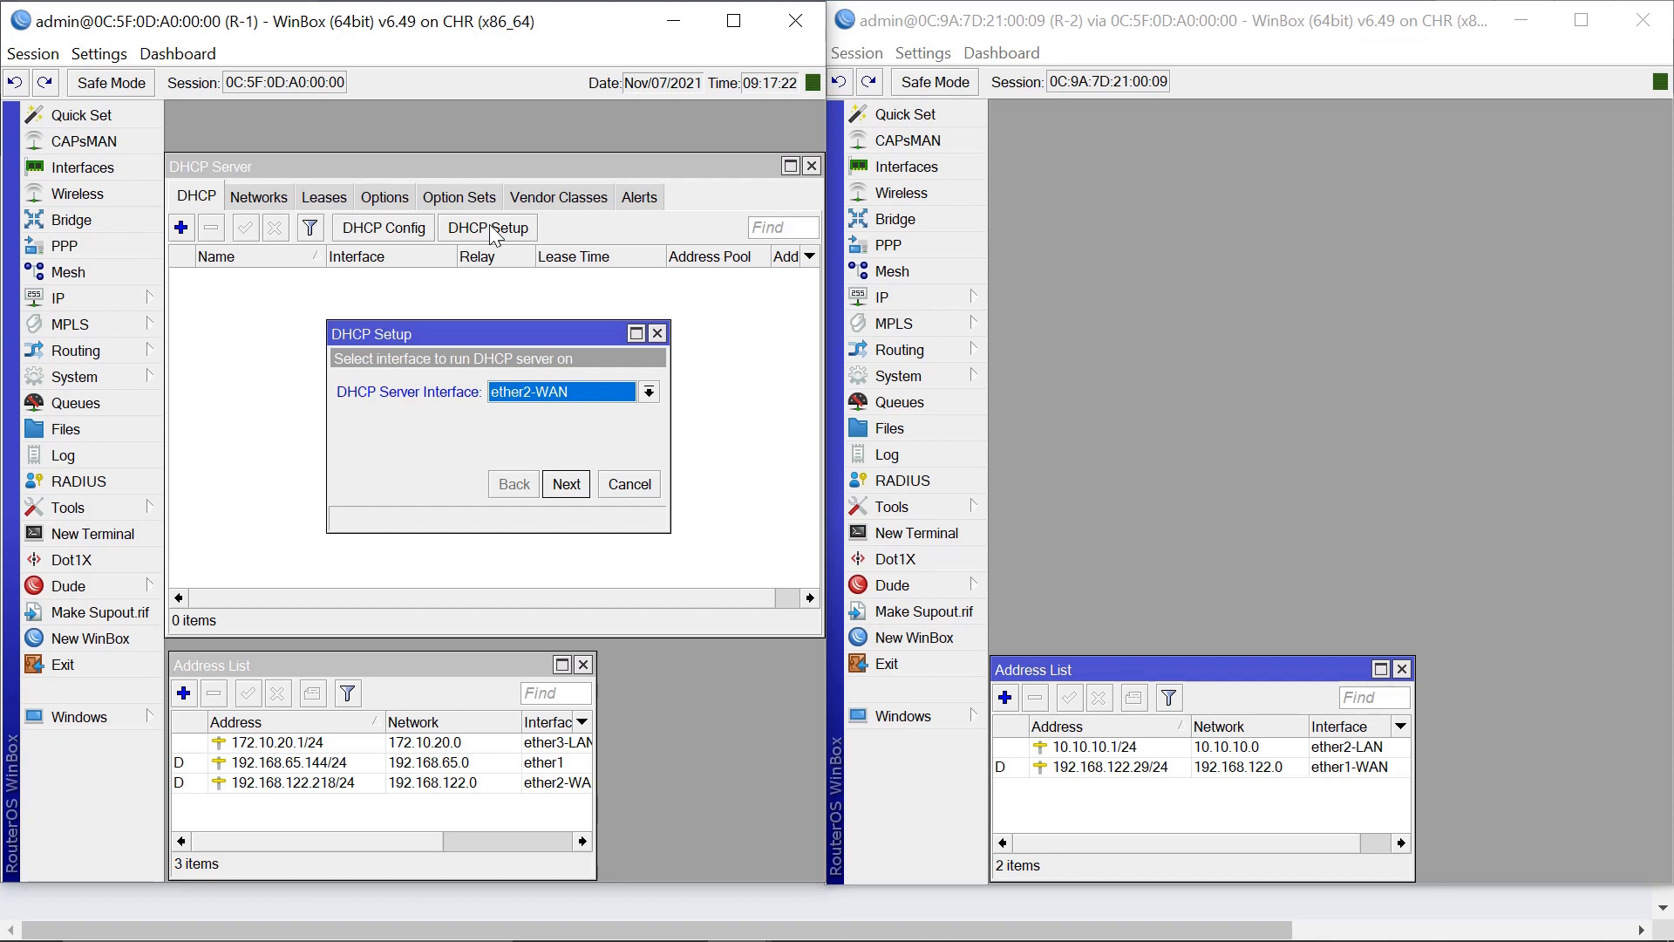
pyautogui.click(650, 392)
pyautogui.click(568, 448)
pyautogui.click(566, 485)
pyautogui.click(566, 485)
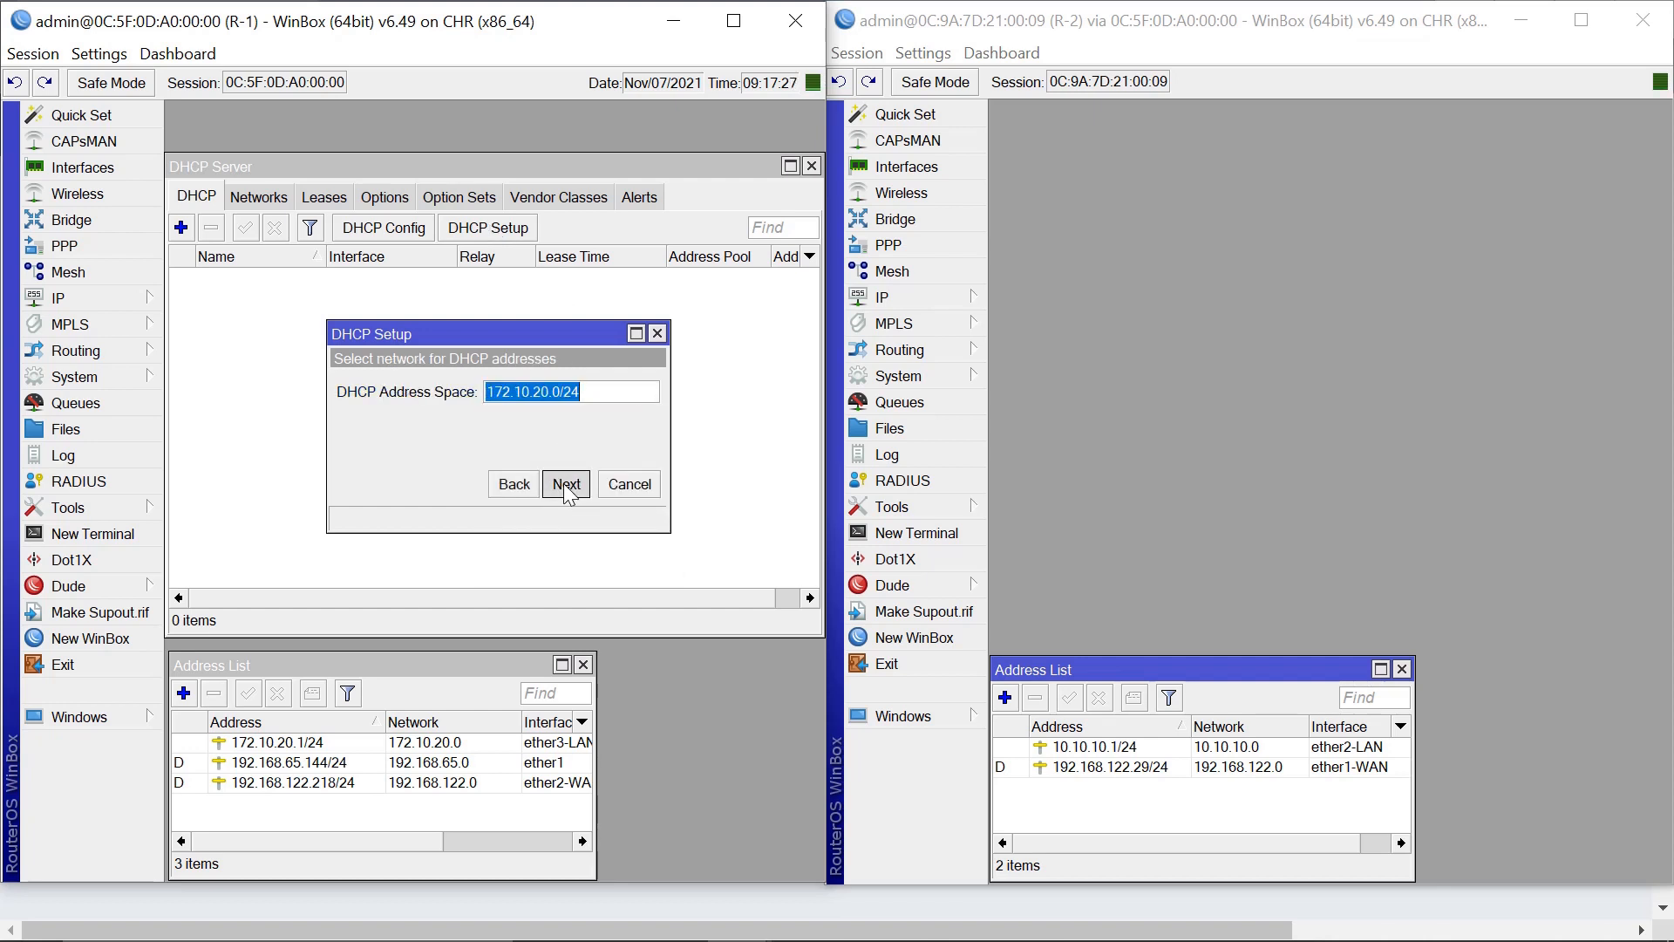
pyautogui.click(566, 485)
pyautogui.click(566, 485)
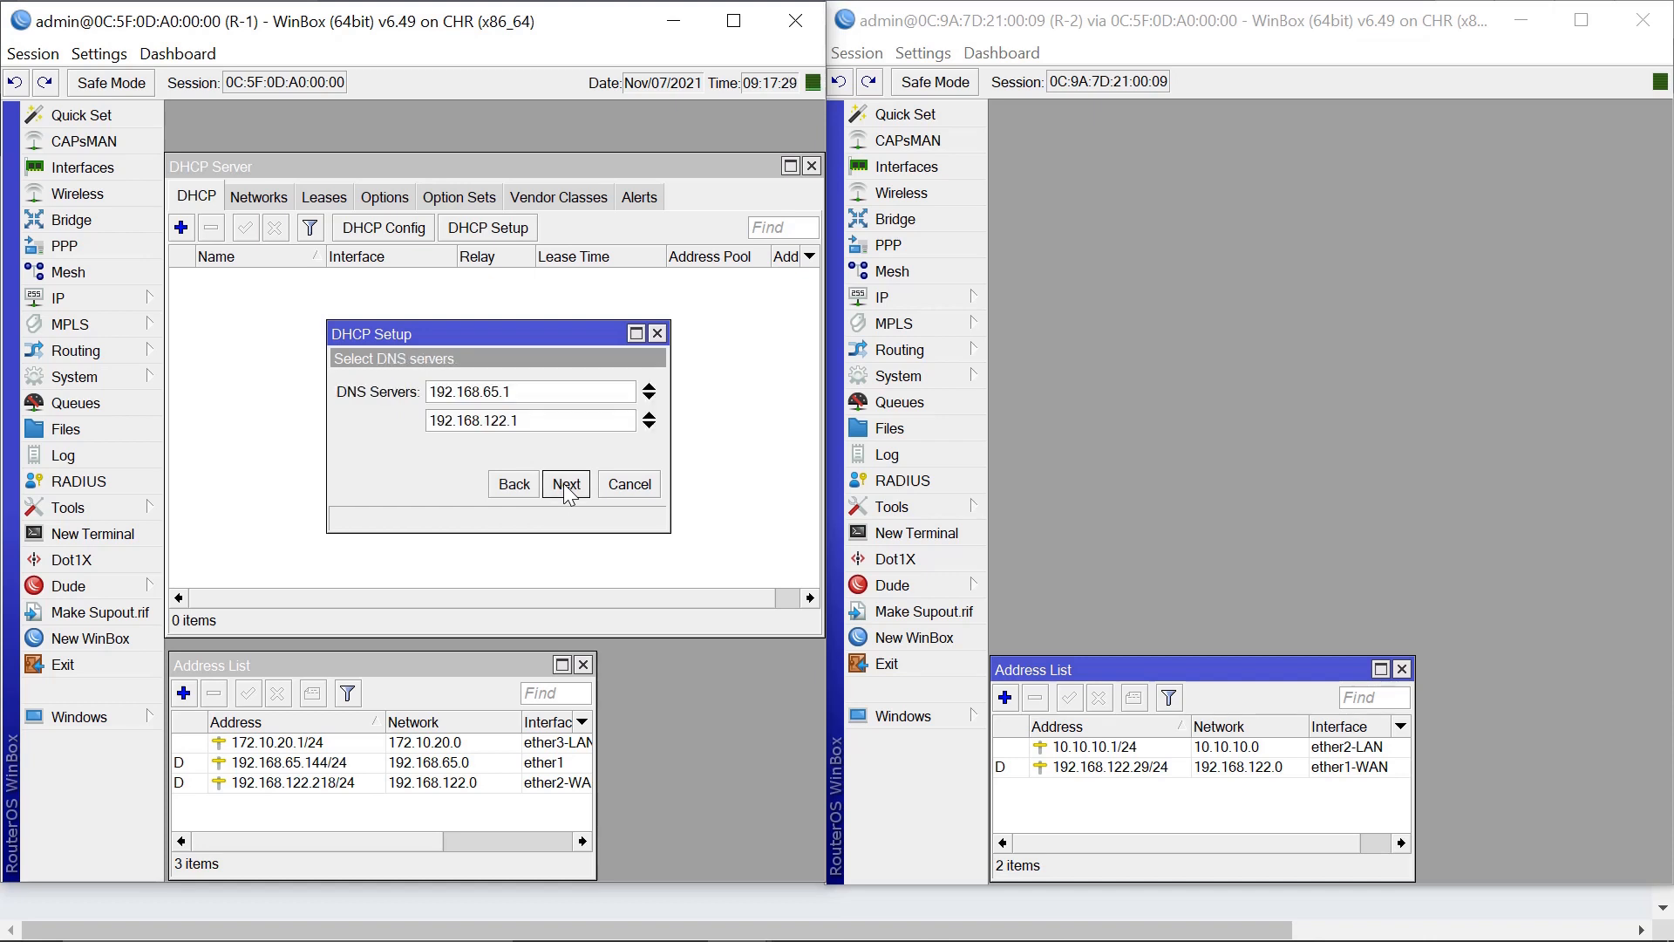
# Add DNS server 8.8.8.8, finish with the default lease, and close R-1's DHCP server list.
pyautogui.click(647, 426)
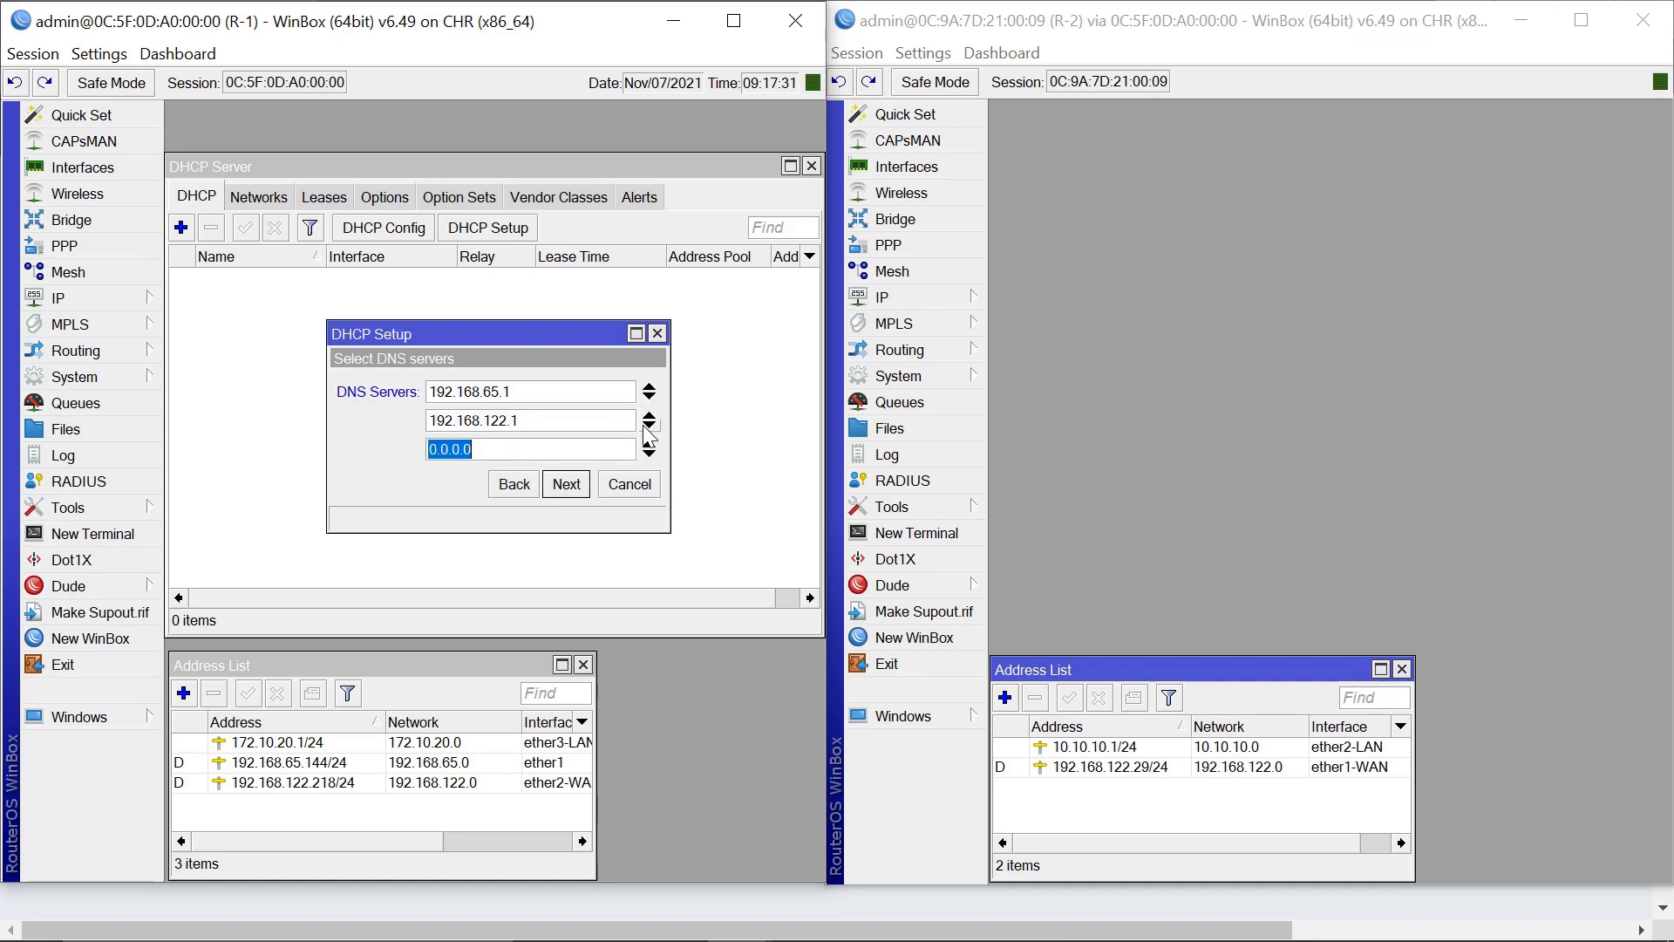
pyautogui.write('8.8.8.8')
pyautogui.click(572, 490)
pyautogui.click(572, 489)
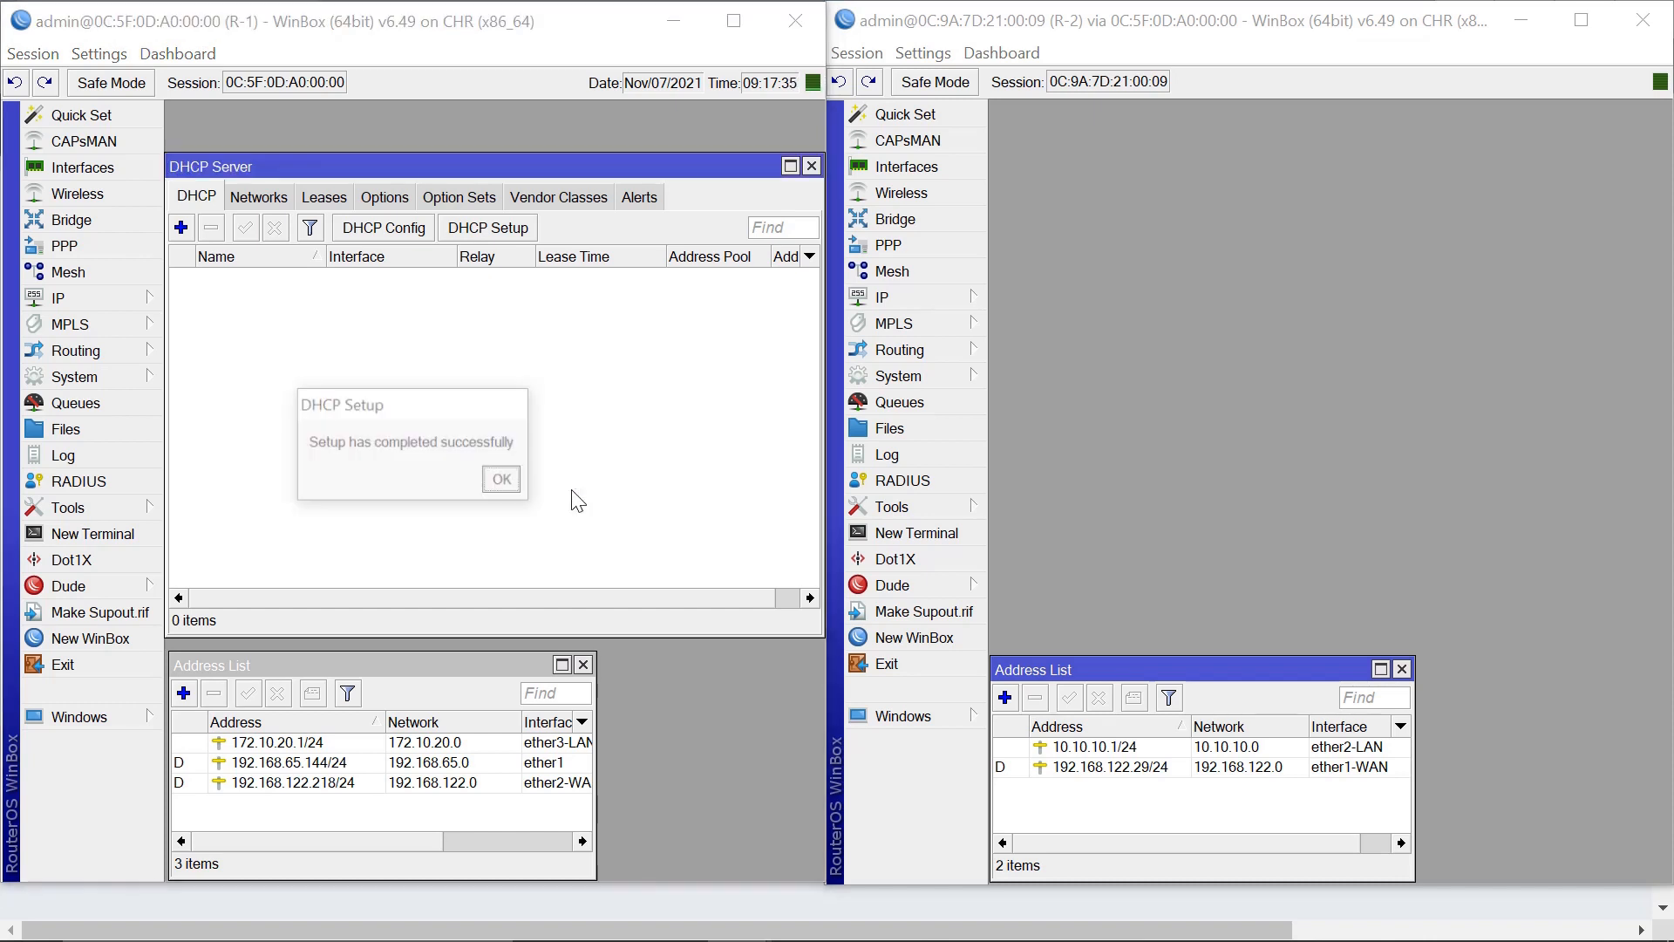
pyautogui.click(504, 481)
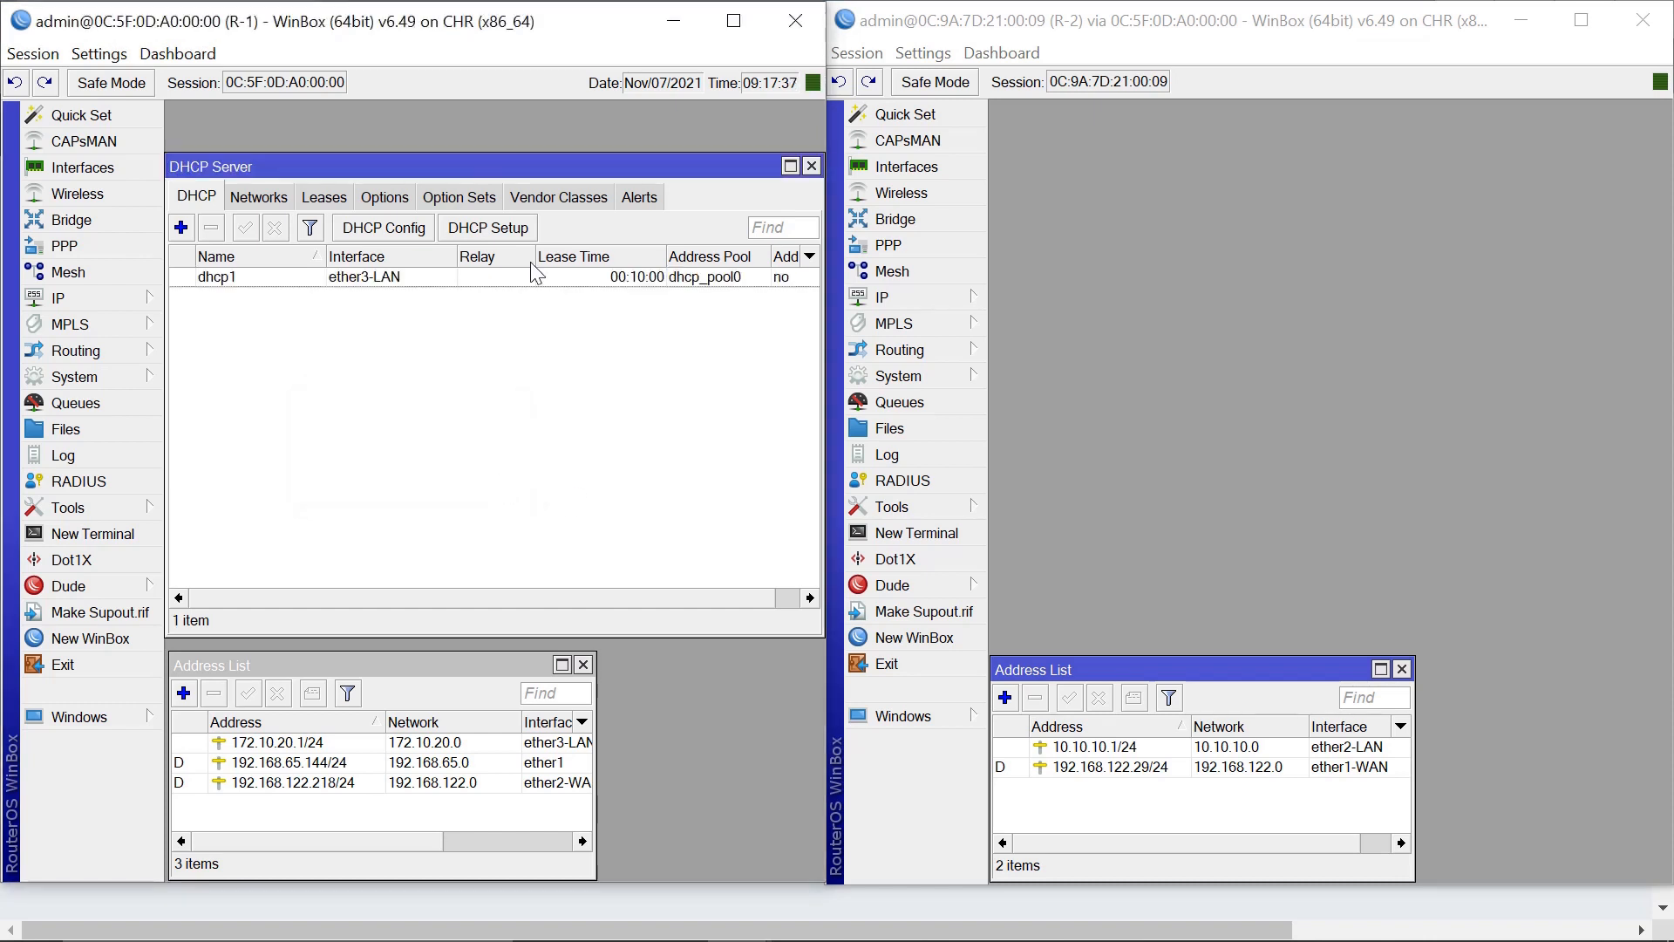
pyautogui.click(812, 166)
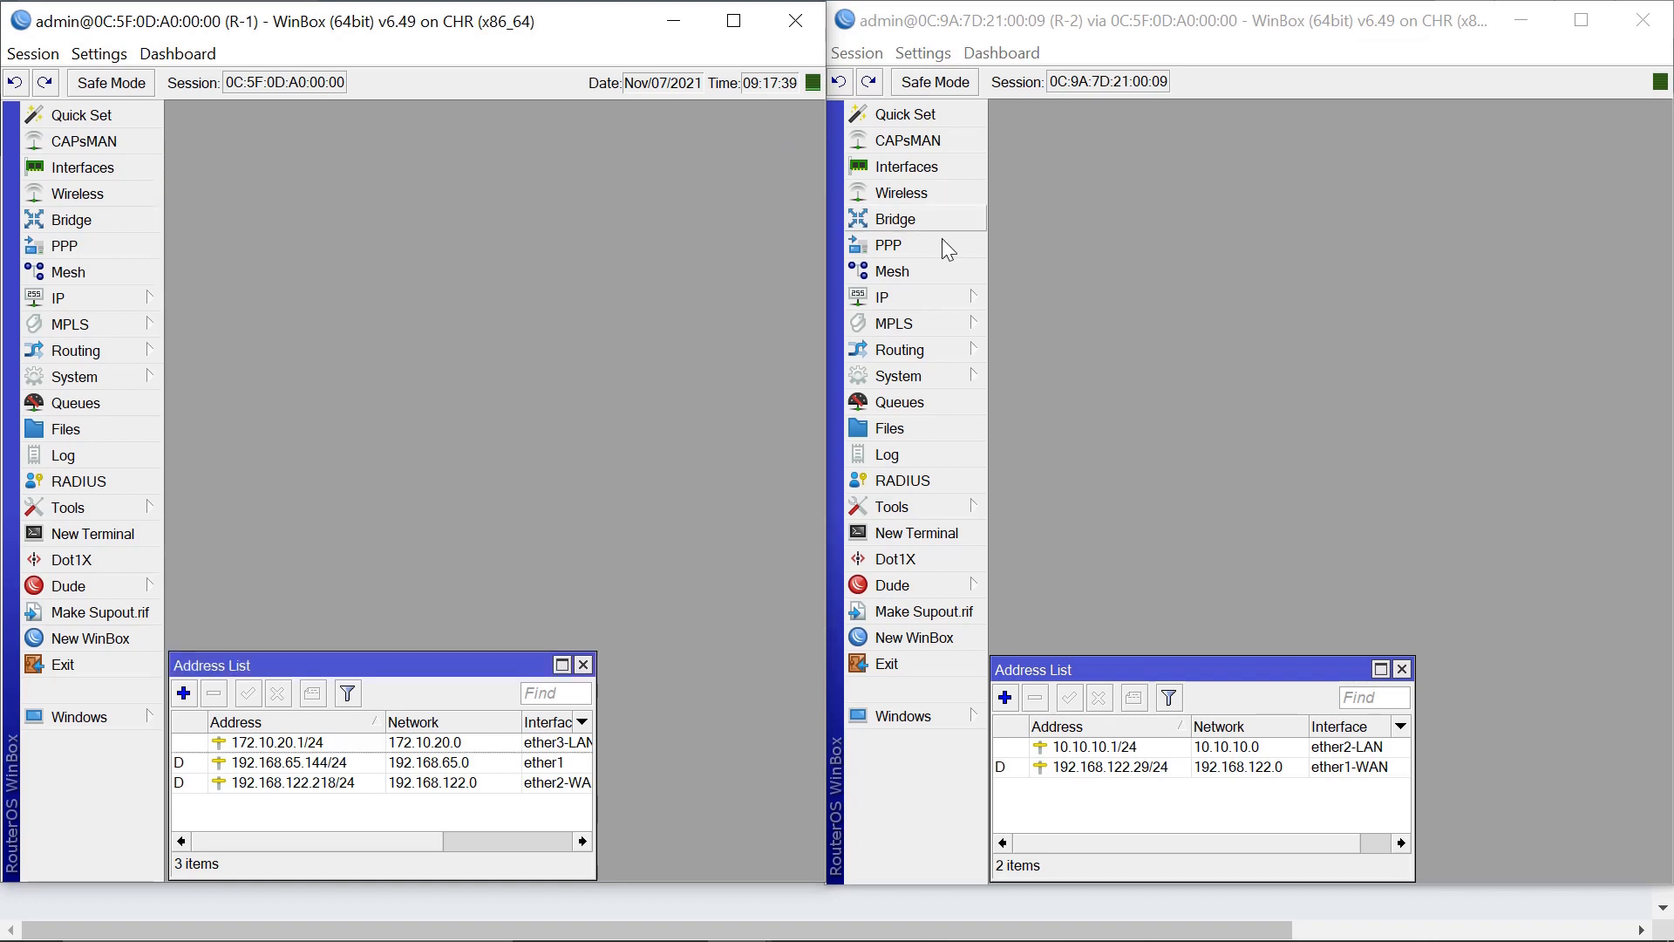
# Run DHCP Setup on R-2's ether2-LAN, accepting 10.10.10.0/24 and the 10.10.10.2–10.10.10.254 pool.
pyautogui.click(901, 295)
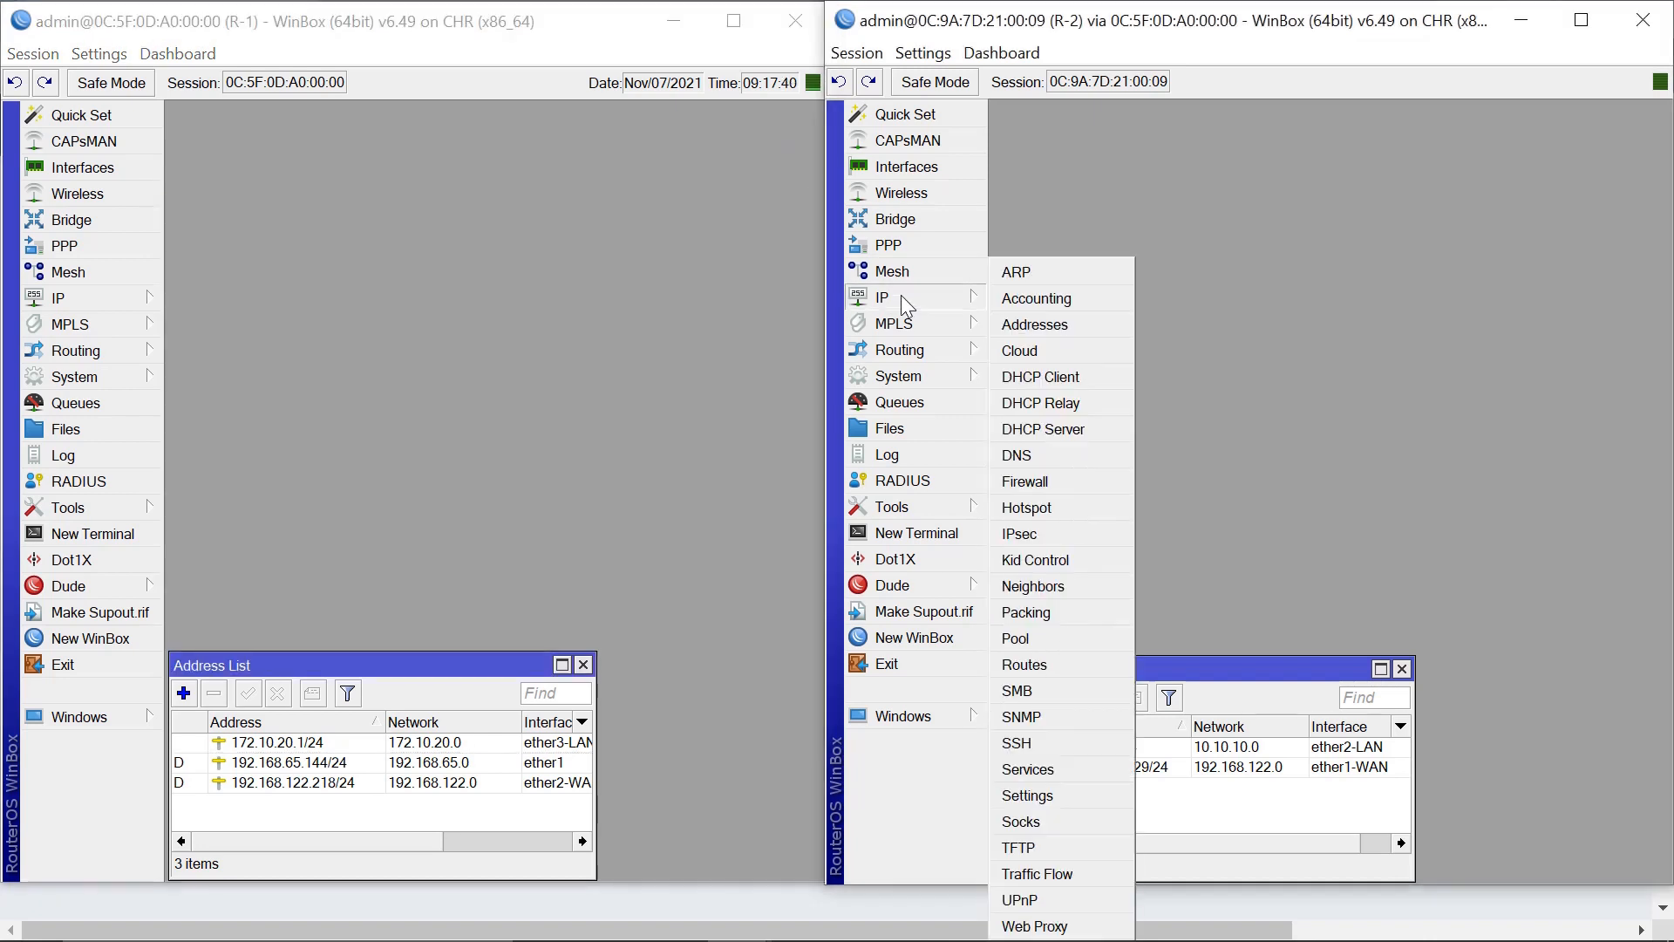
pyautogui.click(1047, 428)
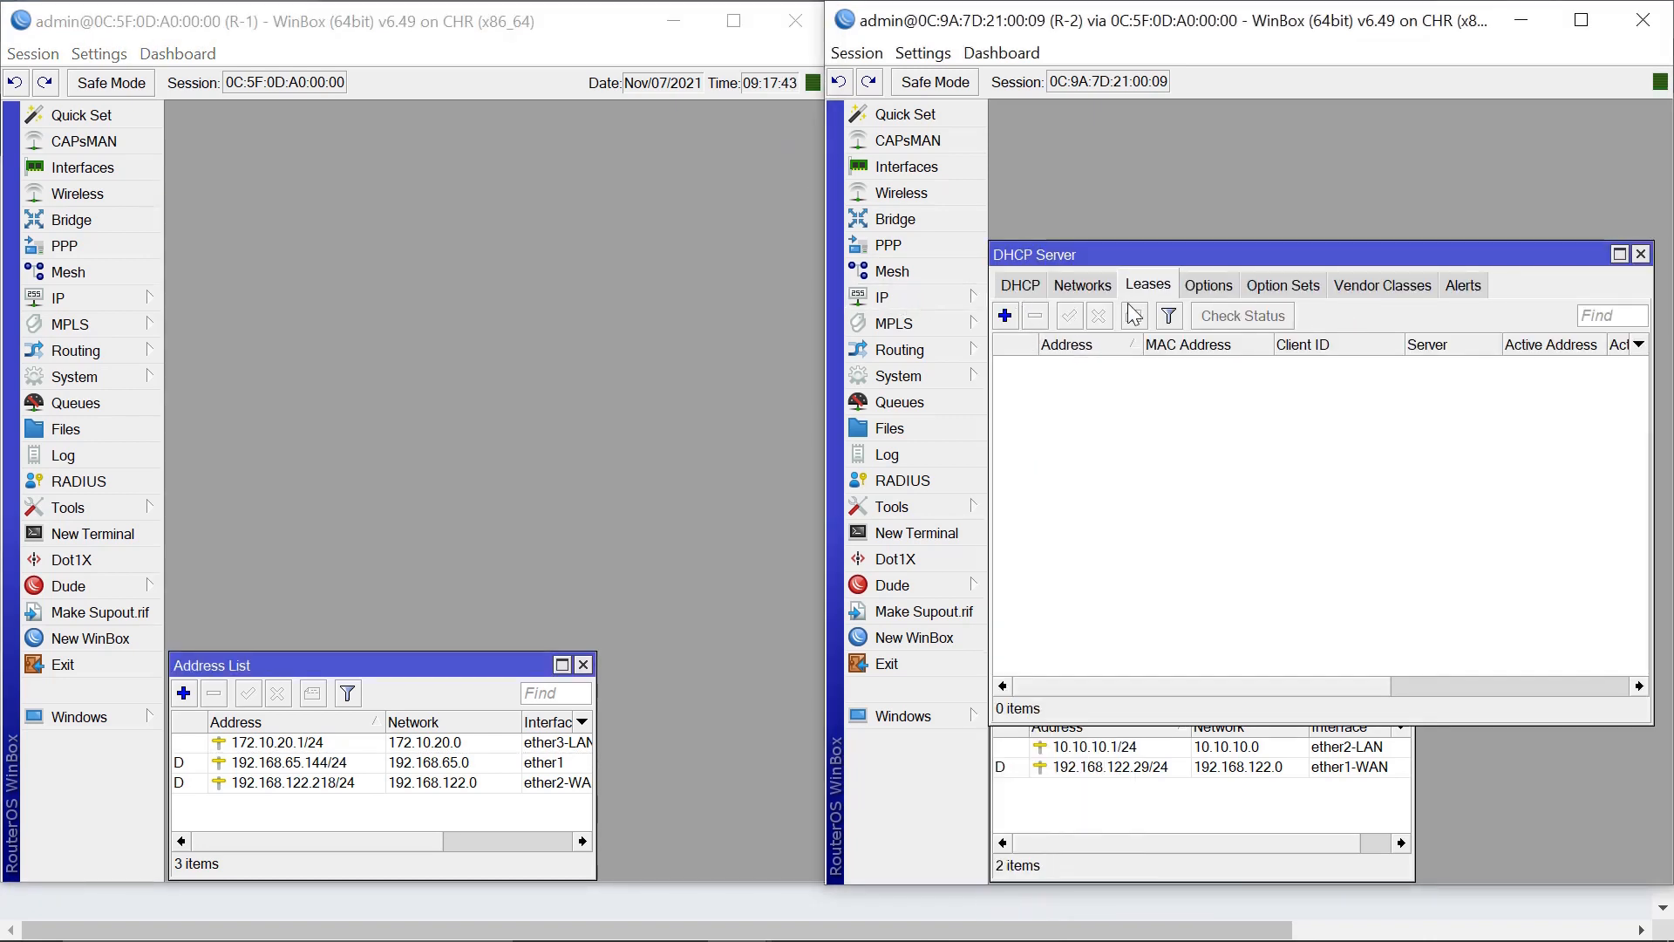
pyautogui.click(1025, 289)
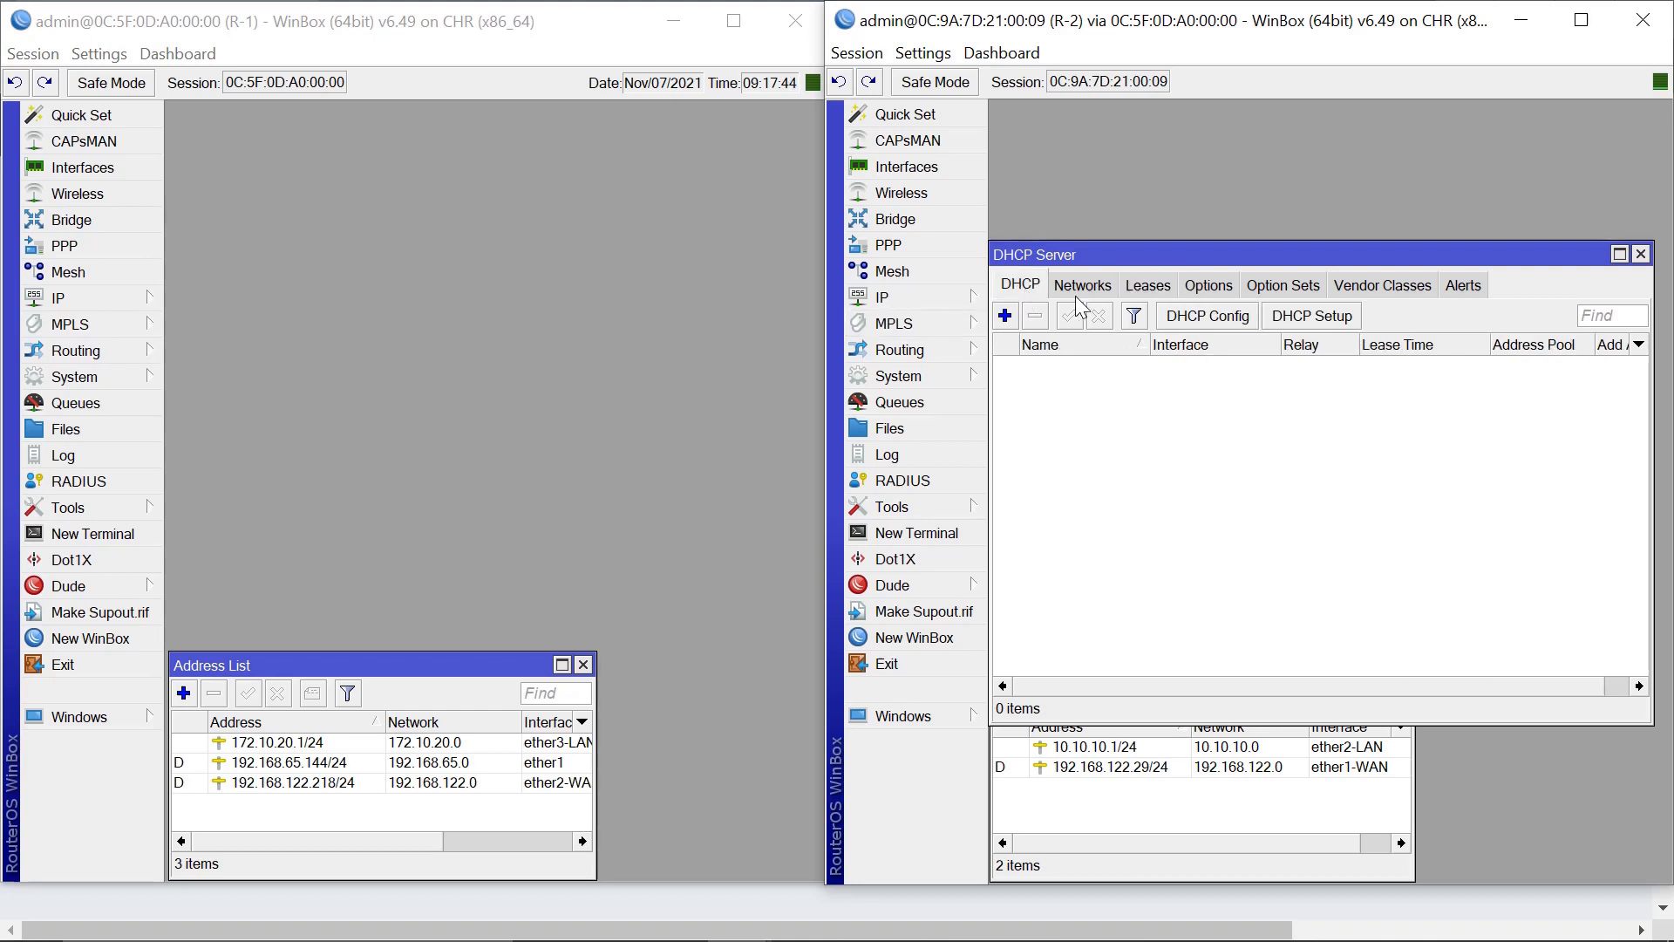
pyautogui.click(1303, 314)
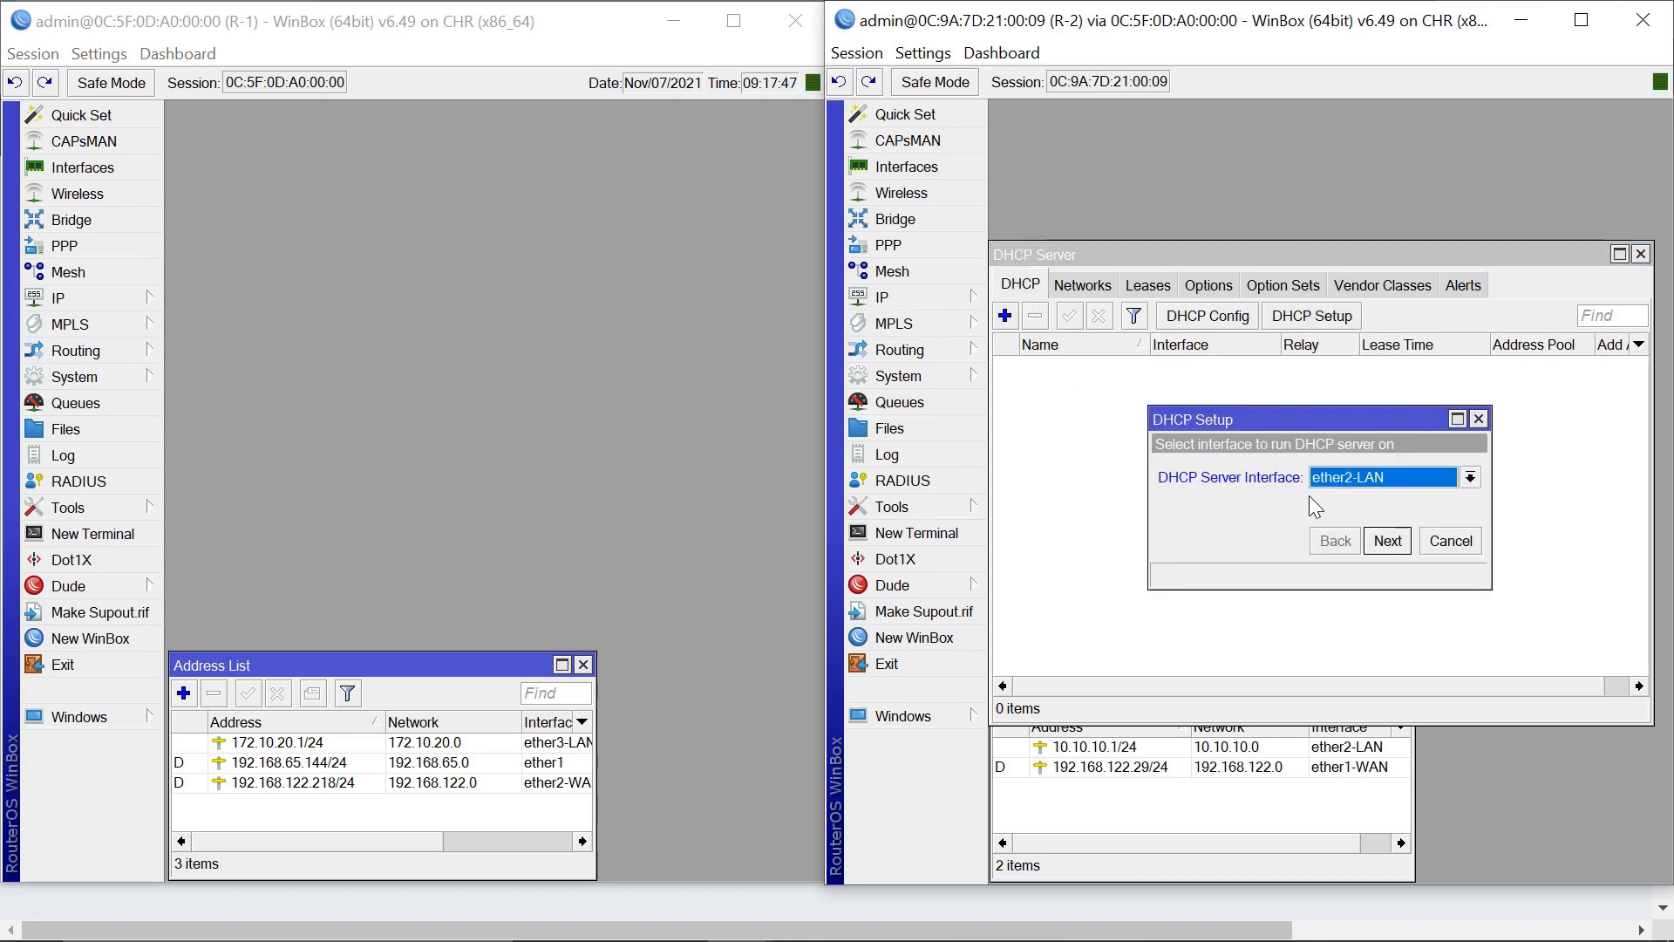
pyautogui.click(1390, 544)
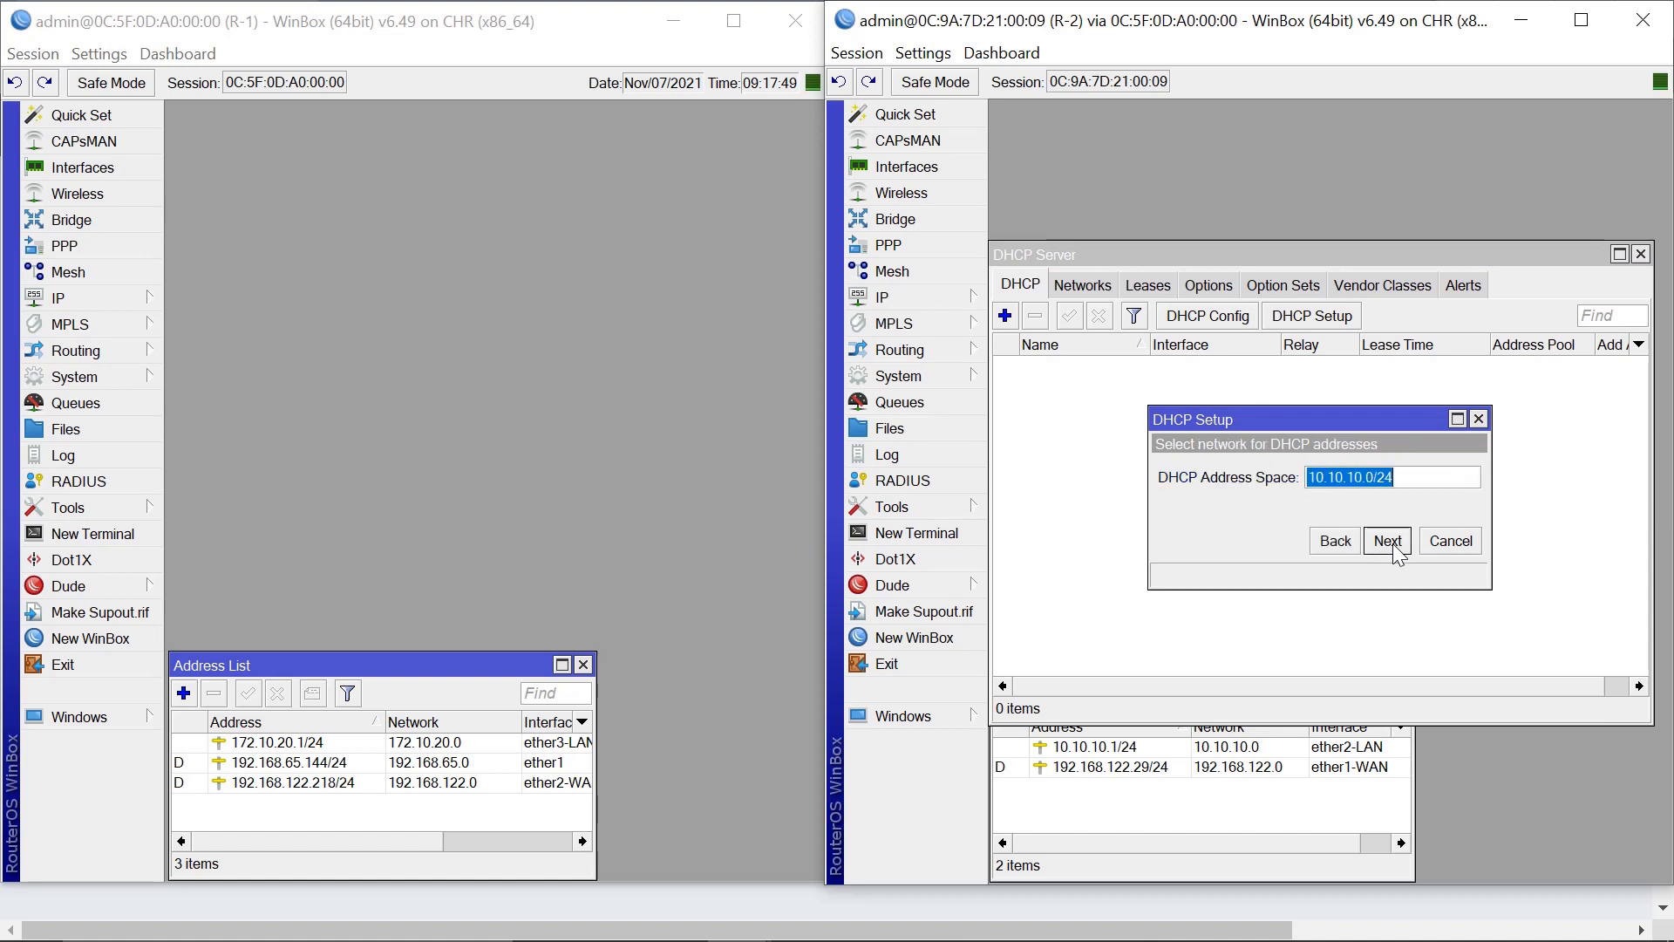
pyautogui.click(1389, 542)
pyautogui.click(1388, 542)
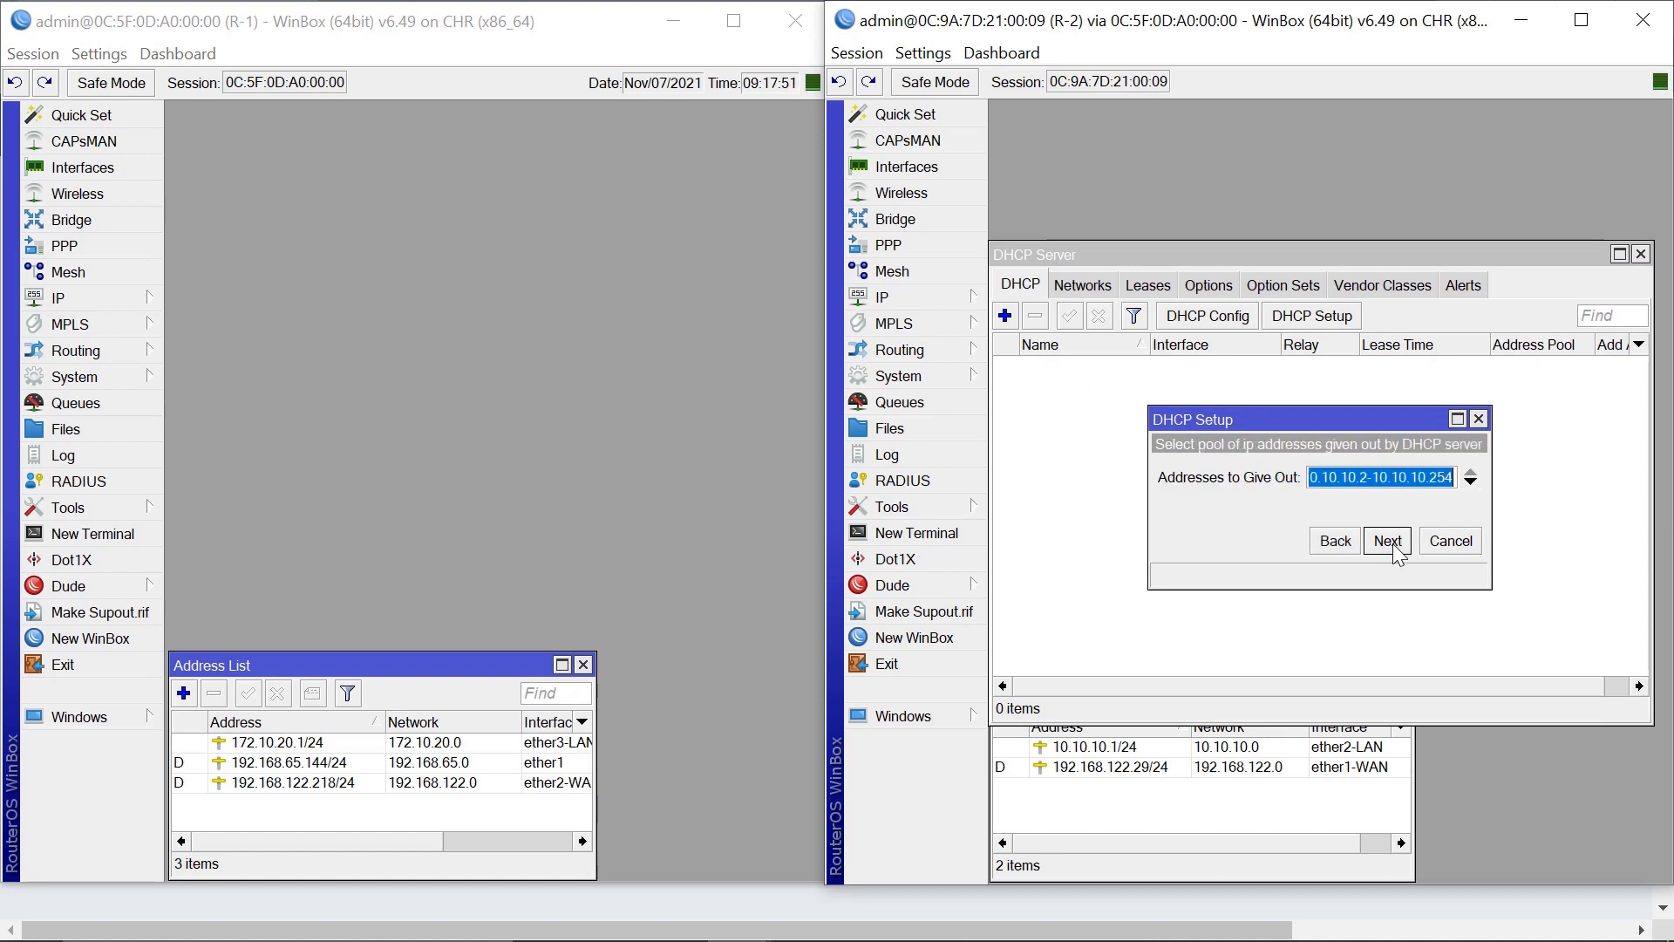
pyautogui.click(1388, 543)
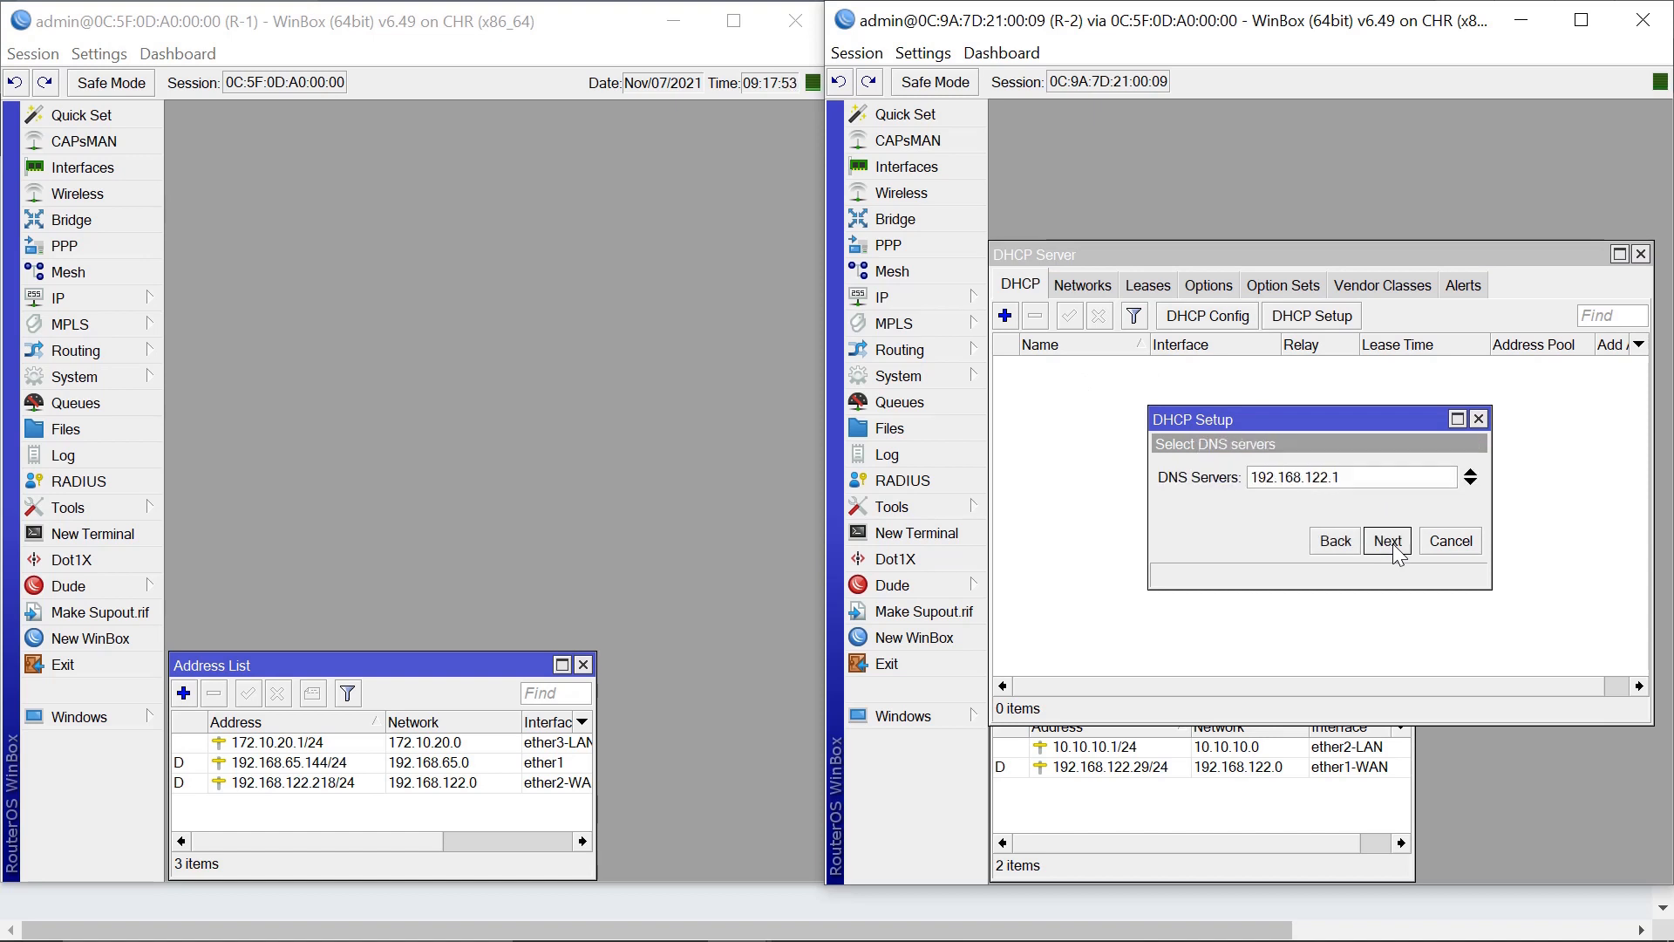
# Add 8.8.8.8 as a second DNS server, finish with the default lease, and open R-1's terminal.
pyautogui.click(1472, 483)
pyautogui.write('8.')
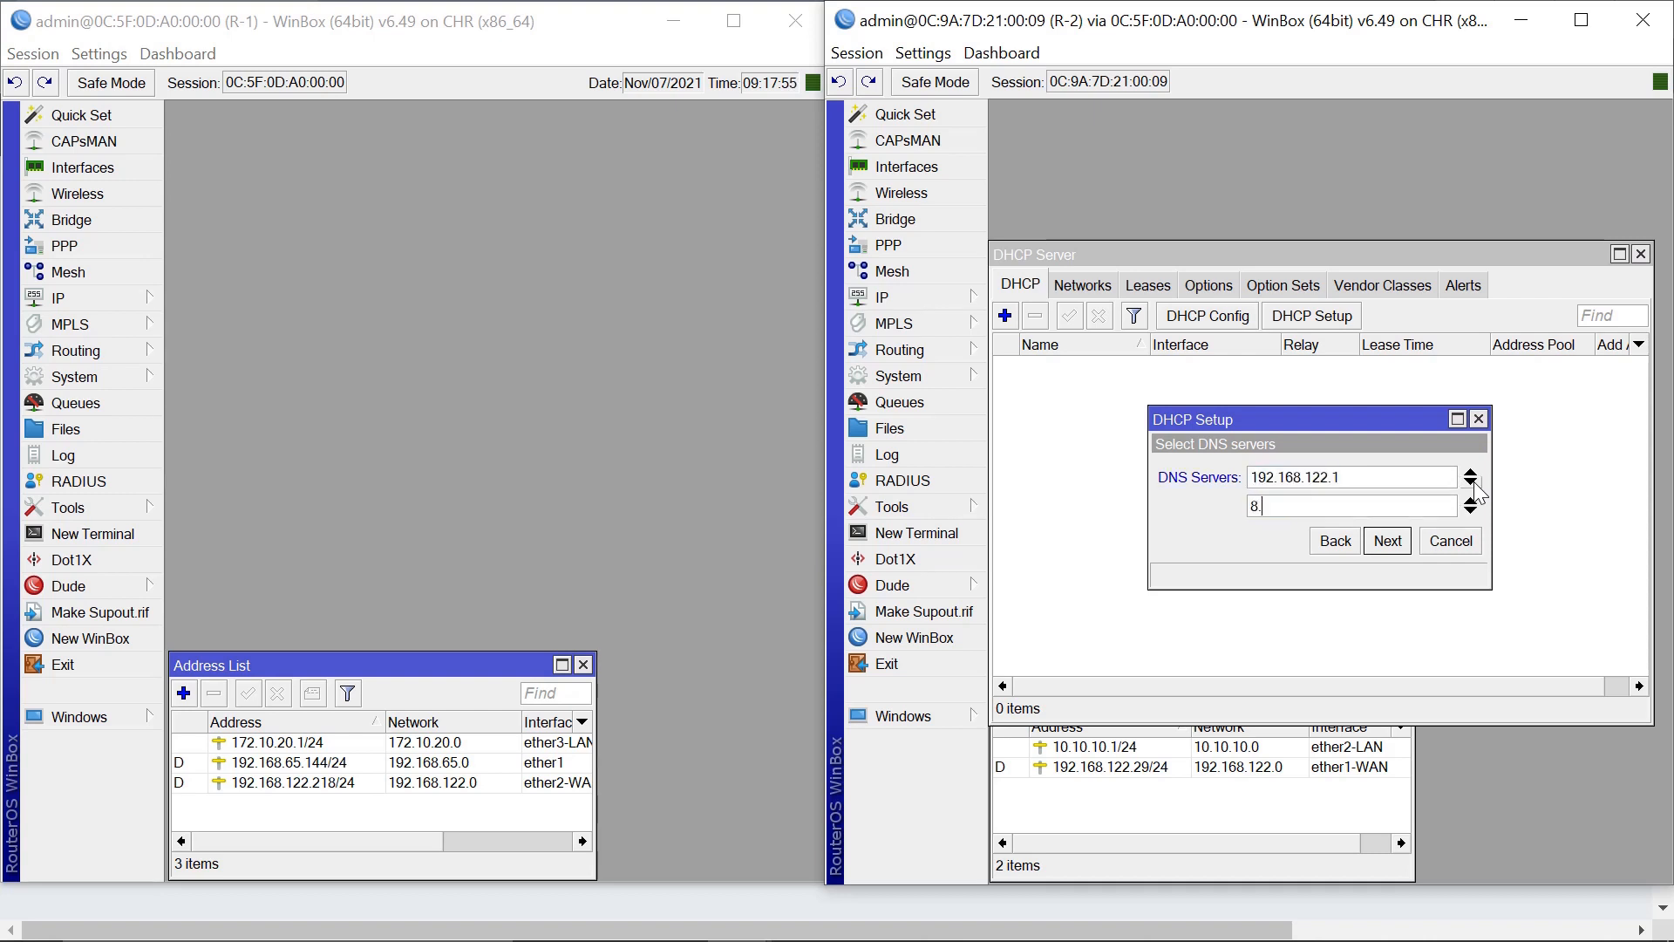
pyautogui.write('8.8.8')
pyautogui.click(1387, 544)
pyautogui.click(1387, 544)
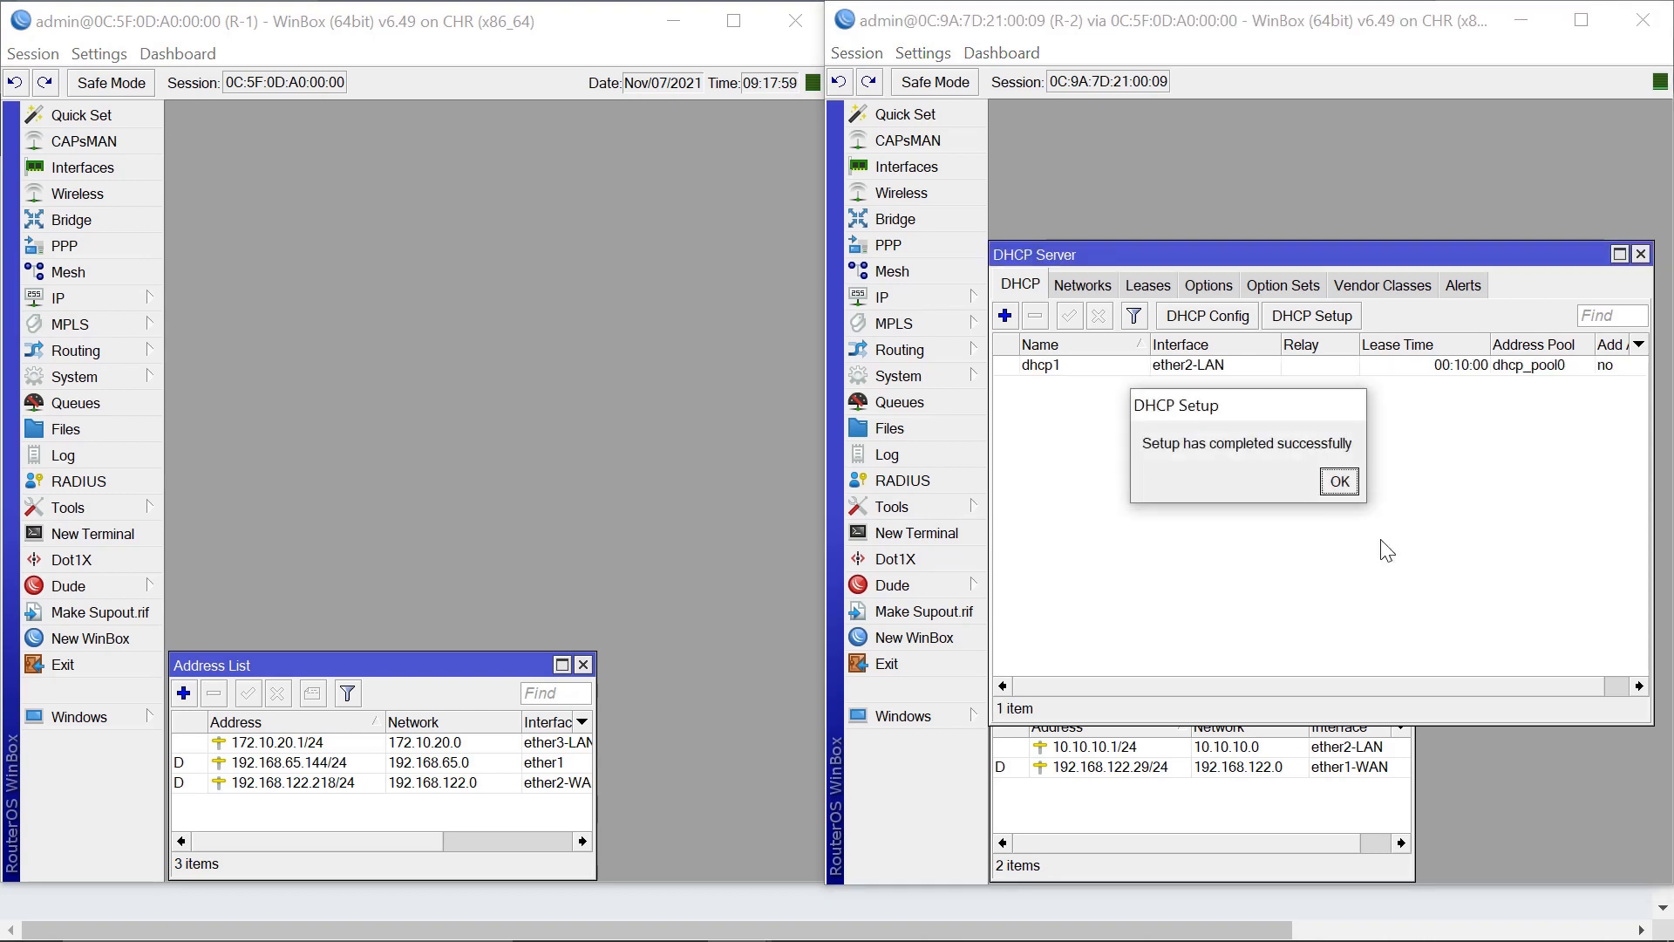
pyautogui.click(1343, 481)
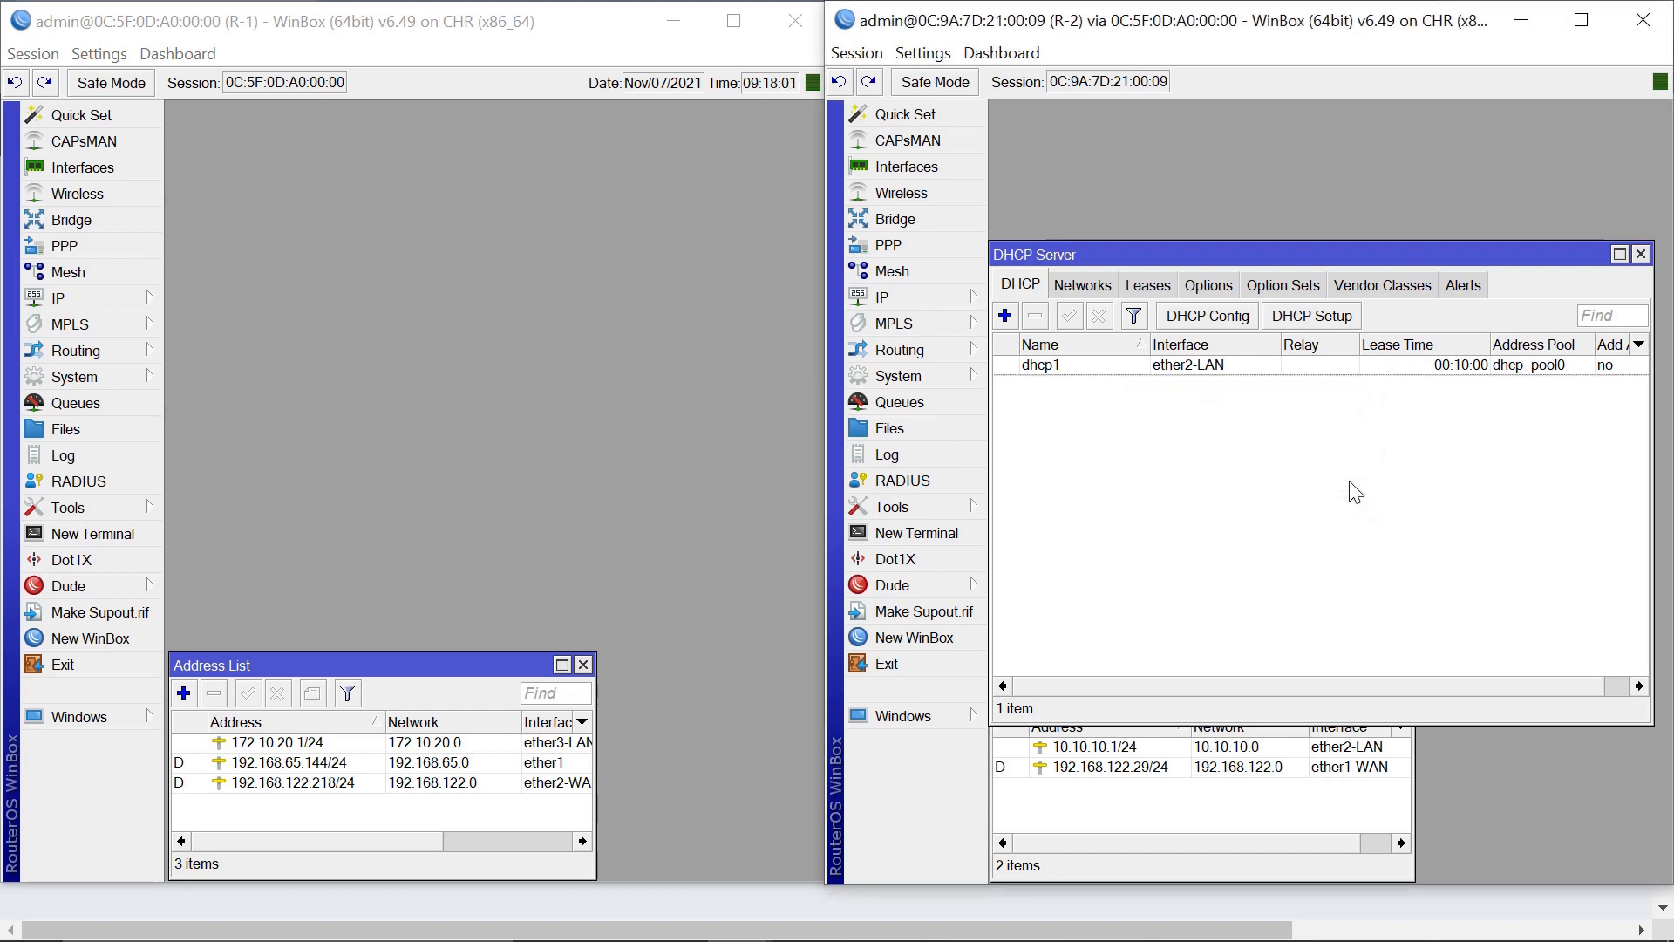
pyautogui.click(88, 540)
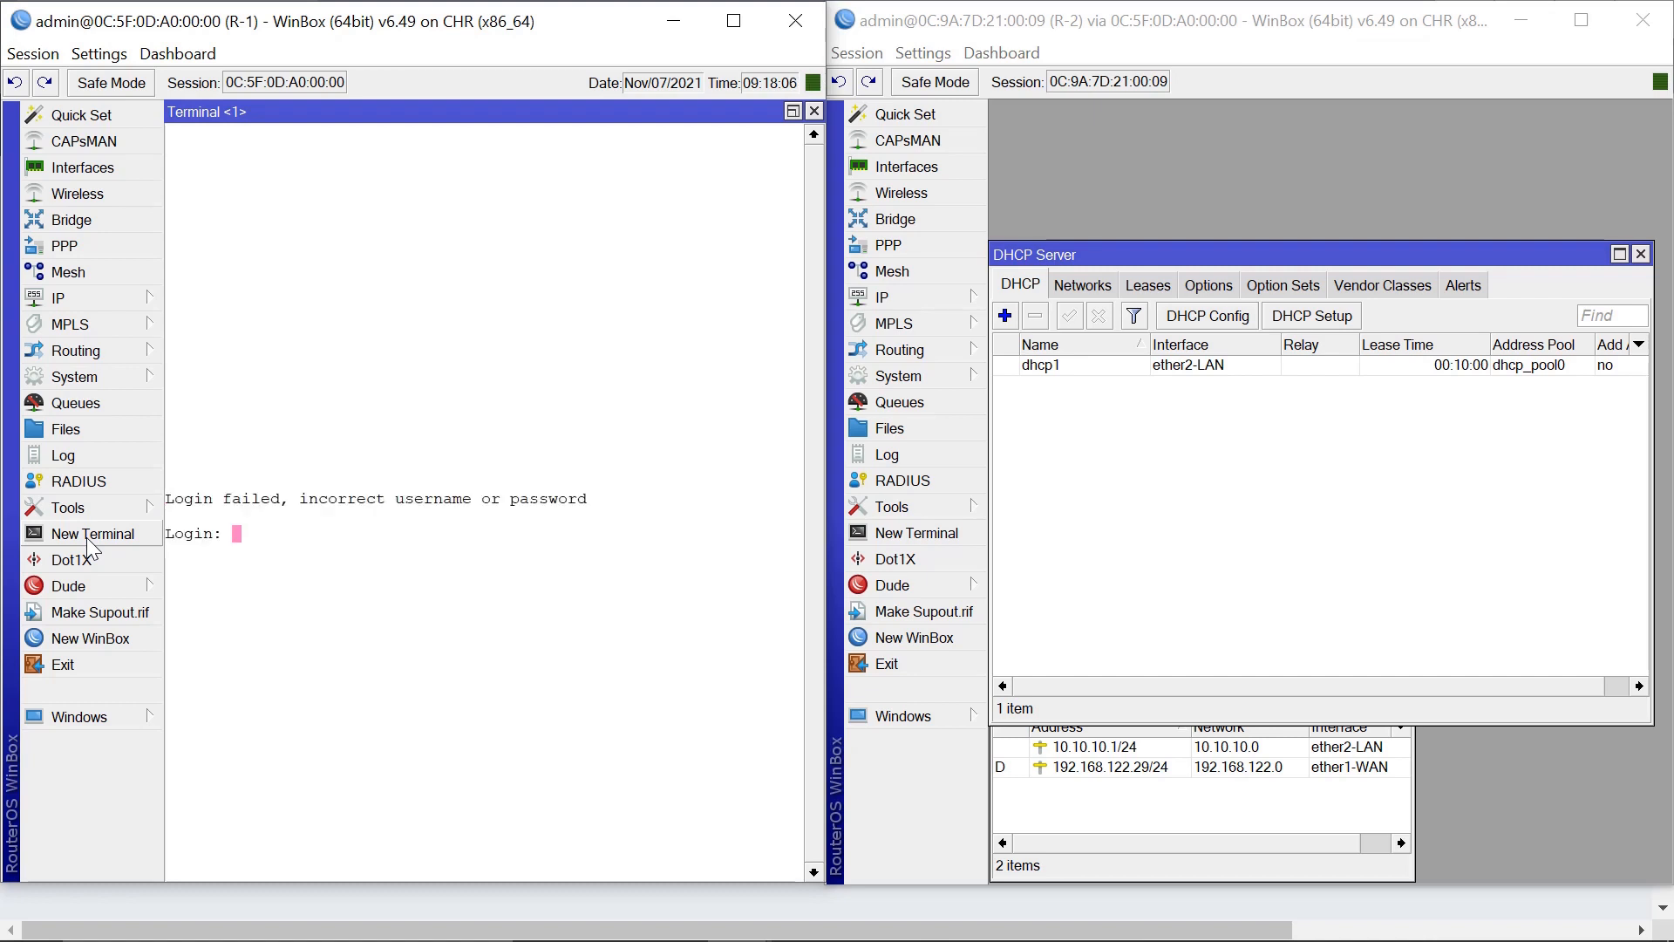
# Log into R-1's terminal as admin.
pyautogui.write('admin')
pyautogui.press('Return')
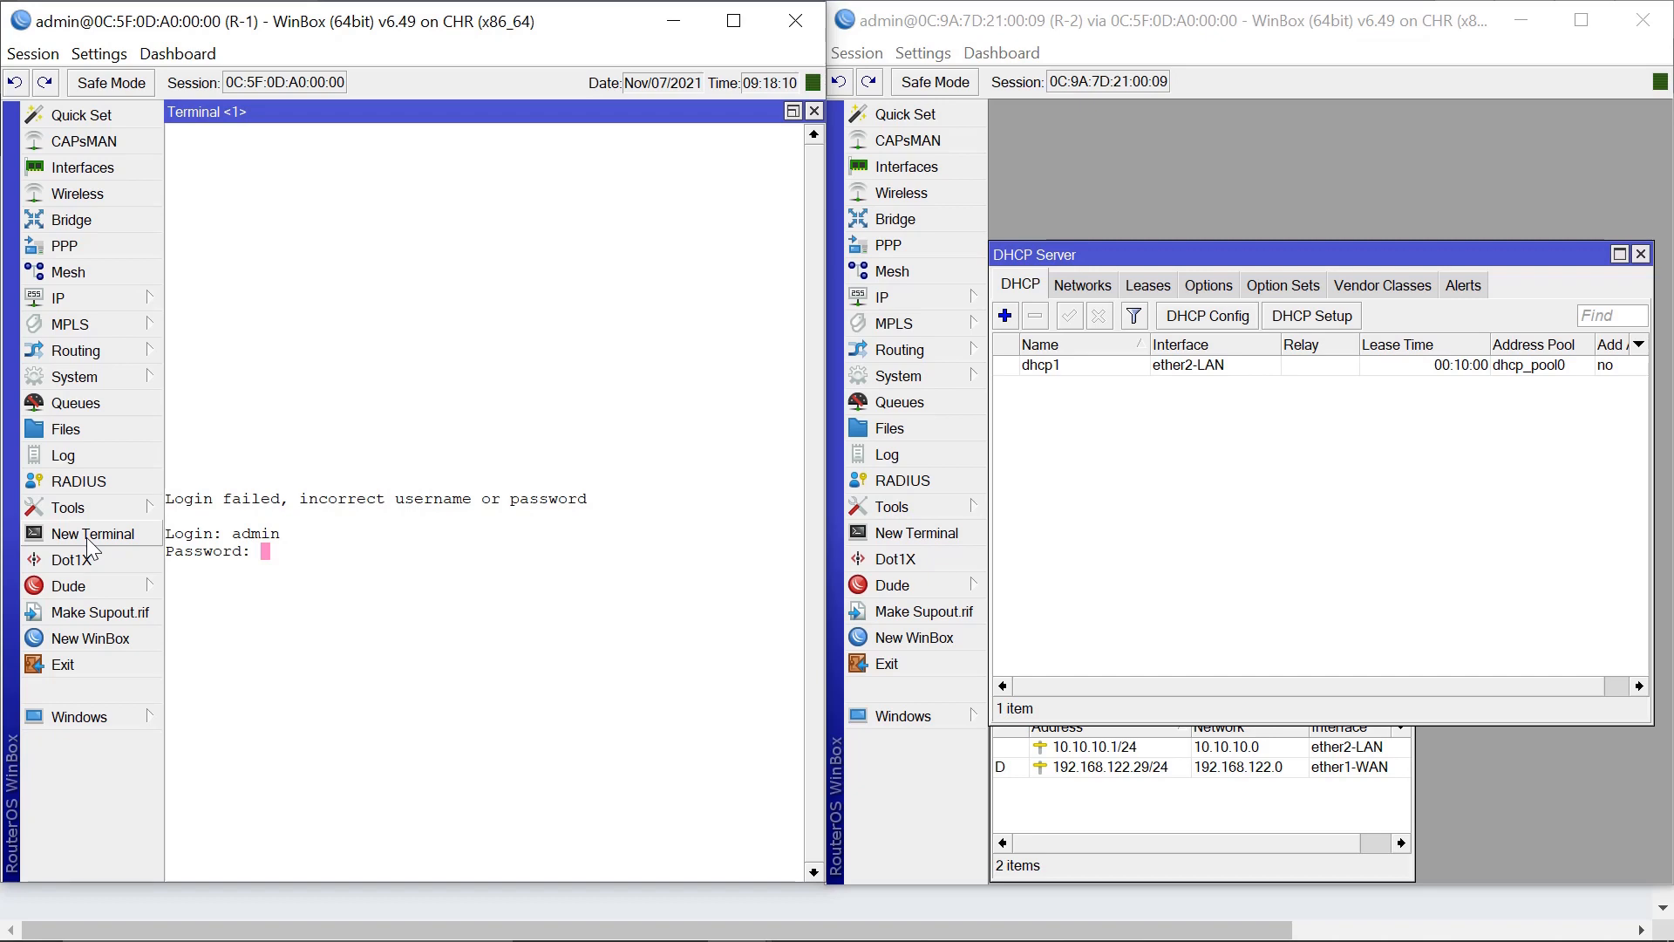
pyautogui.press('Return')
# Ping 8.8.8.8 from R-1, then close R-2's DHCP server list.
pyautogui.write('p')
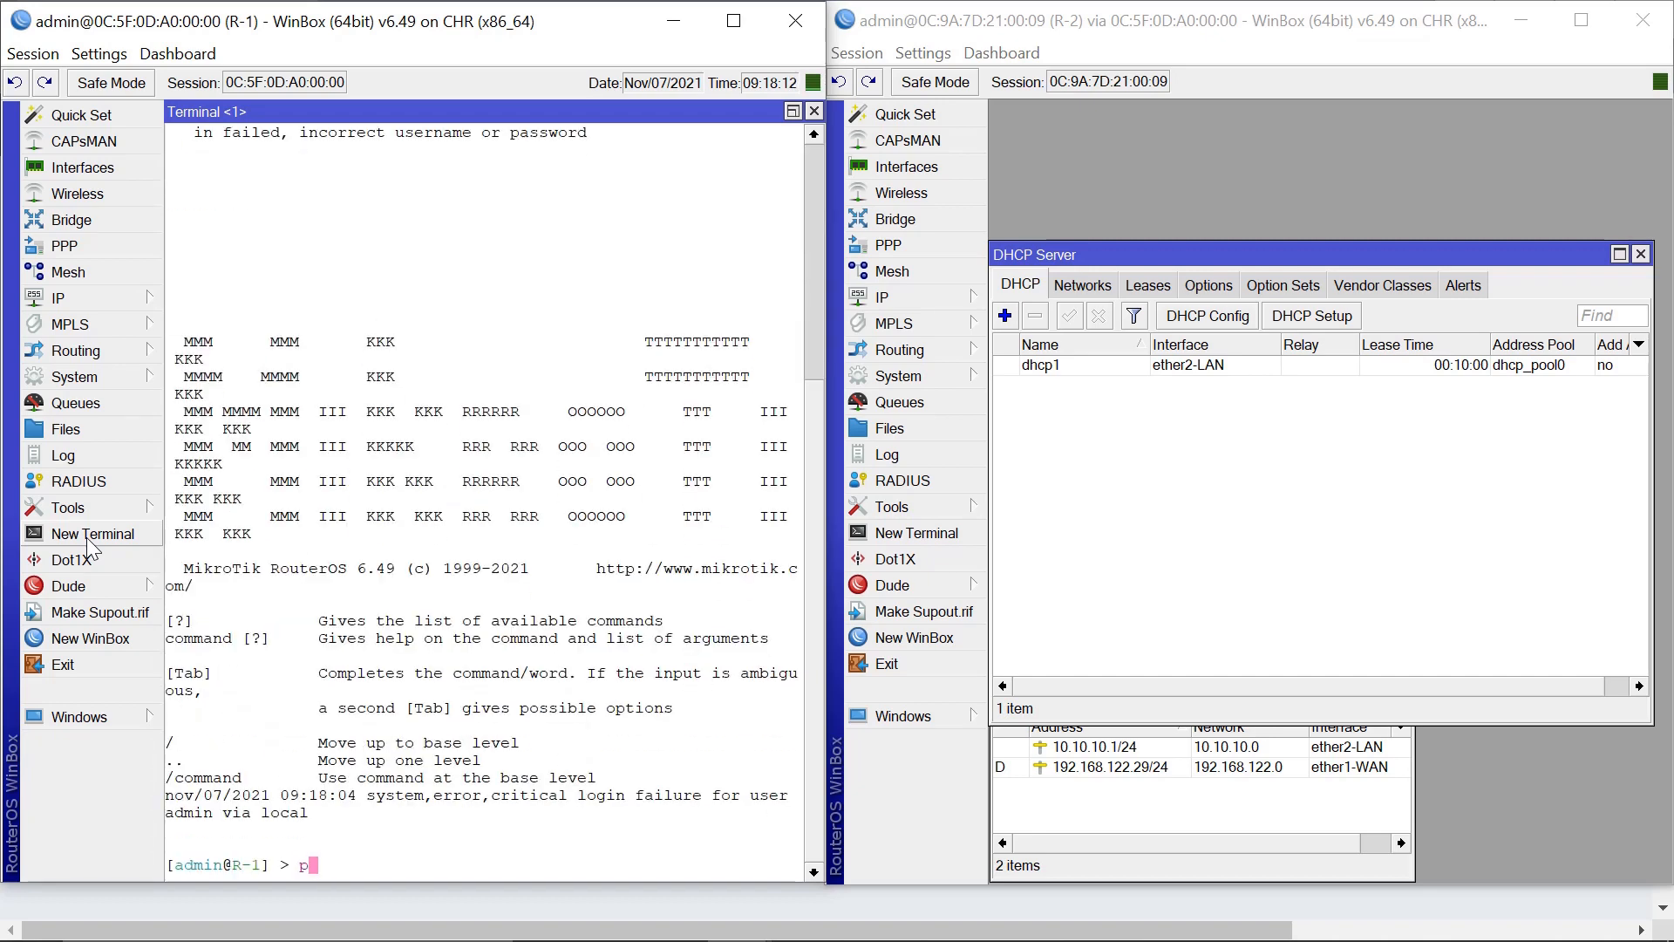
pyautogui.write('ing 8.8.8.8')
pyautogui.press('Return')
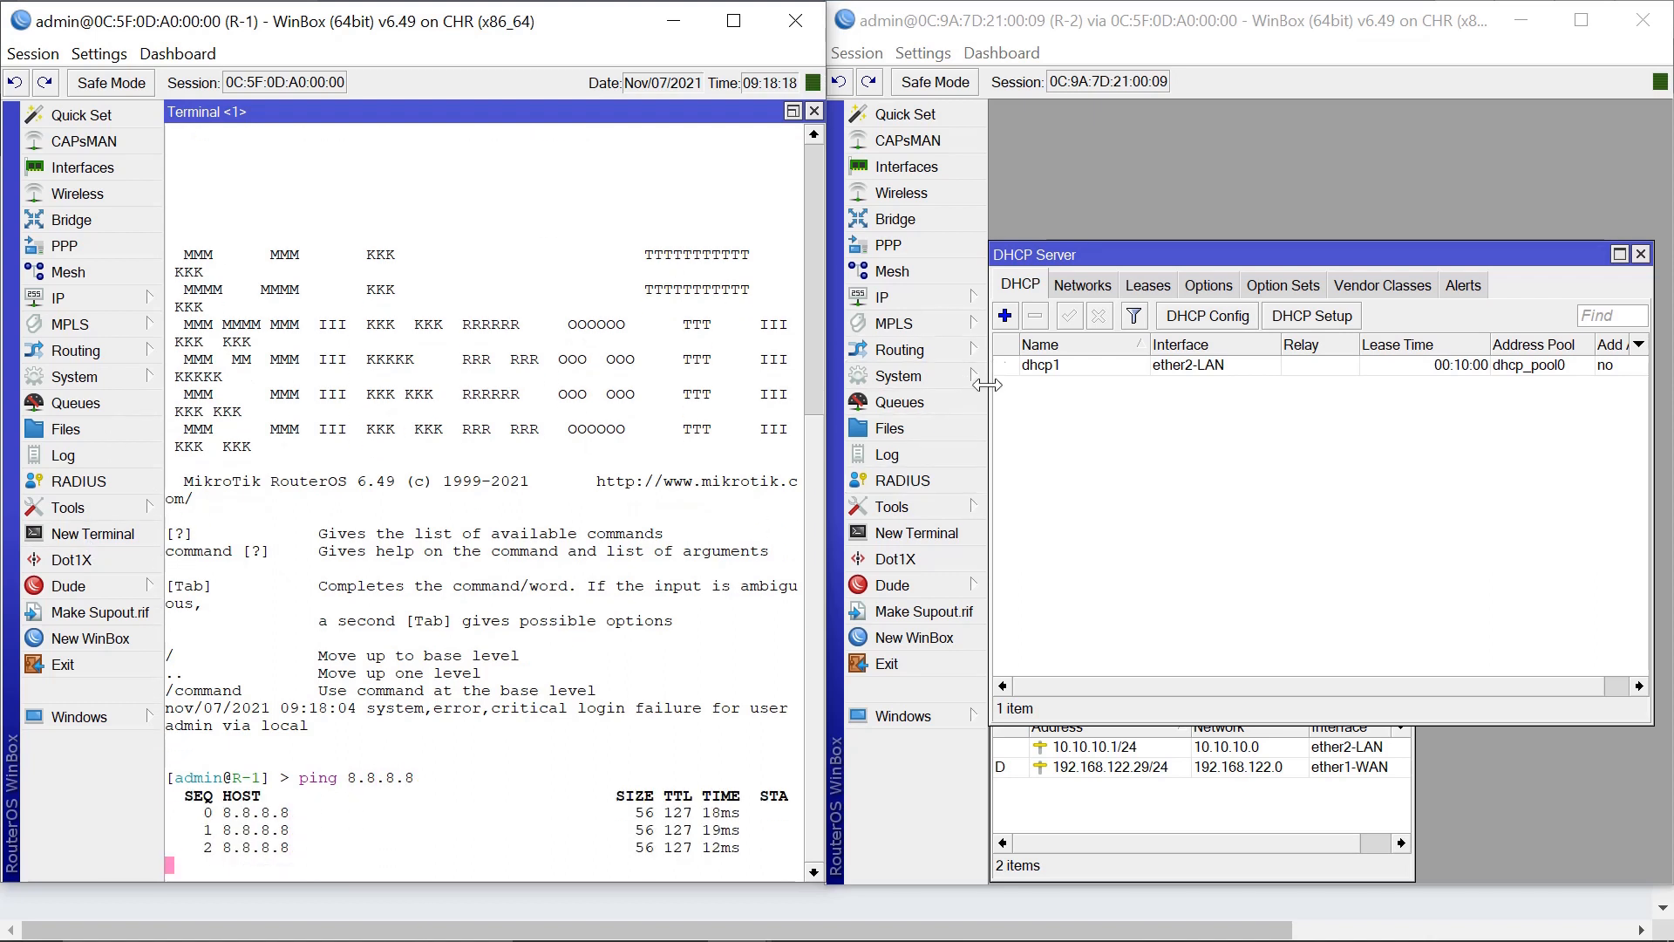
pyautogui.click(1641, 254)
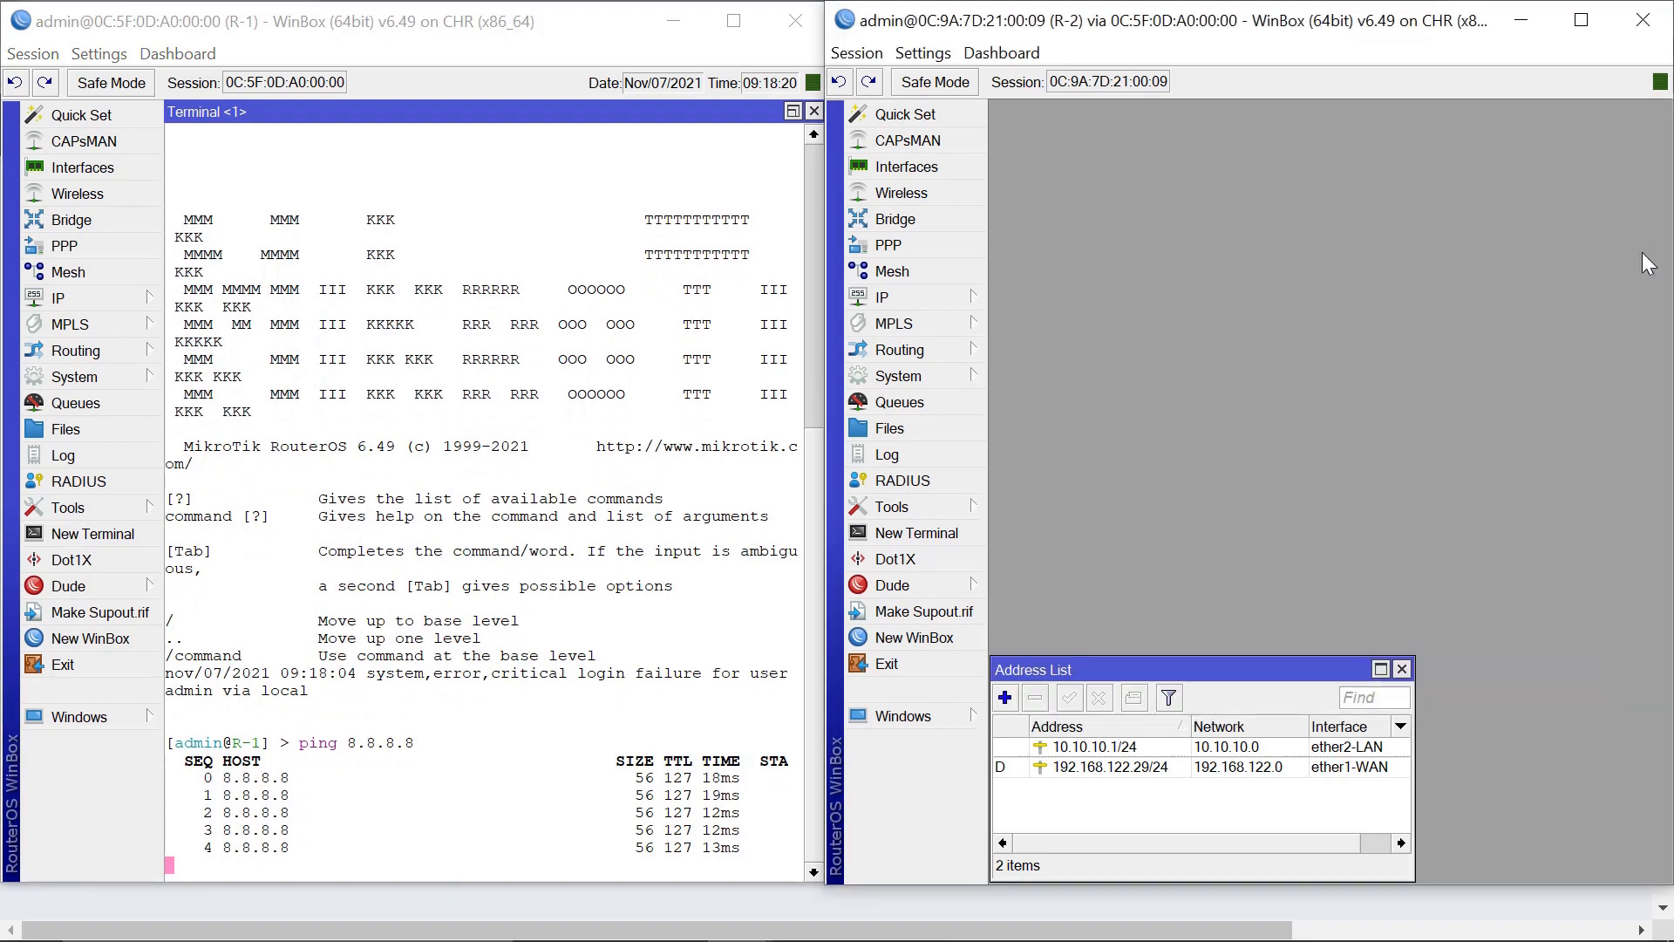
# Ping 8.8.8.8 from R-2's terminal.
pyautogui.click(893, 541)
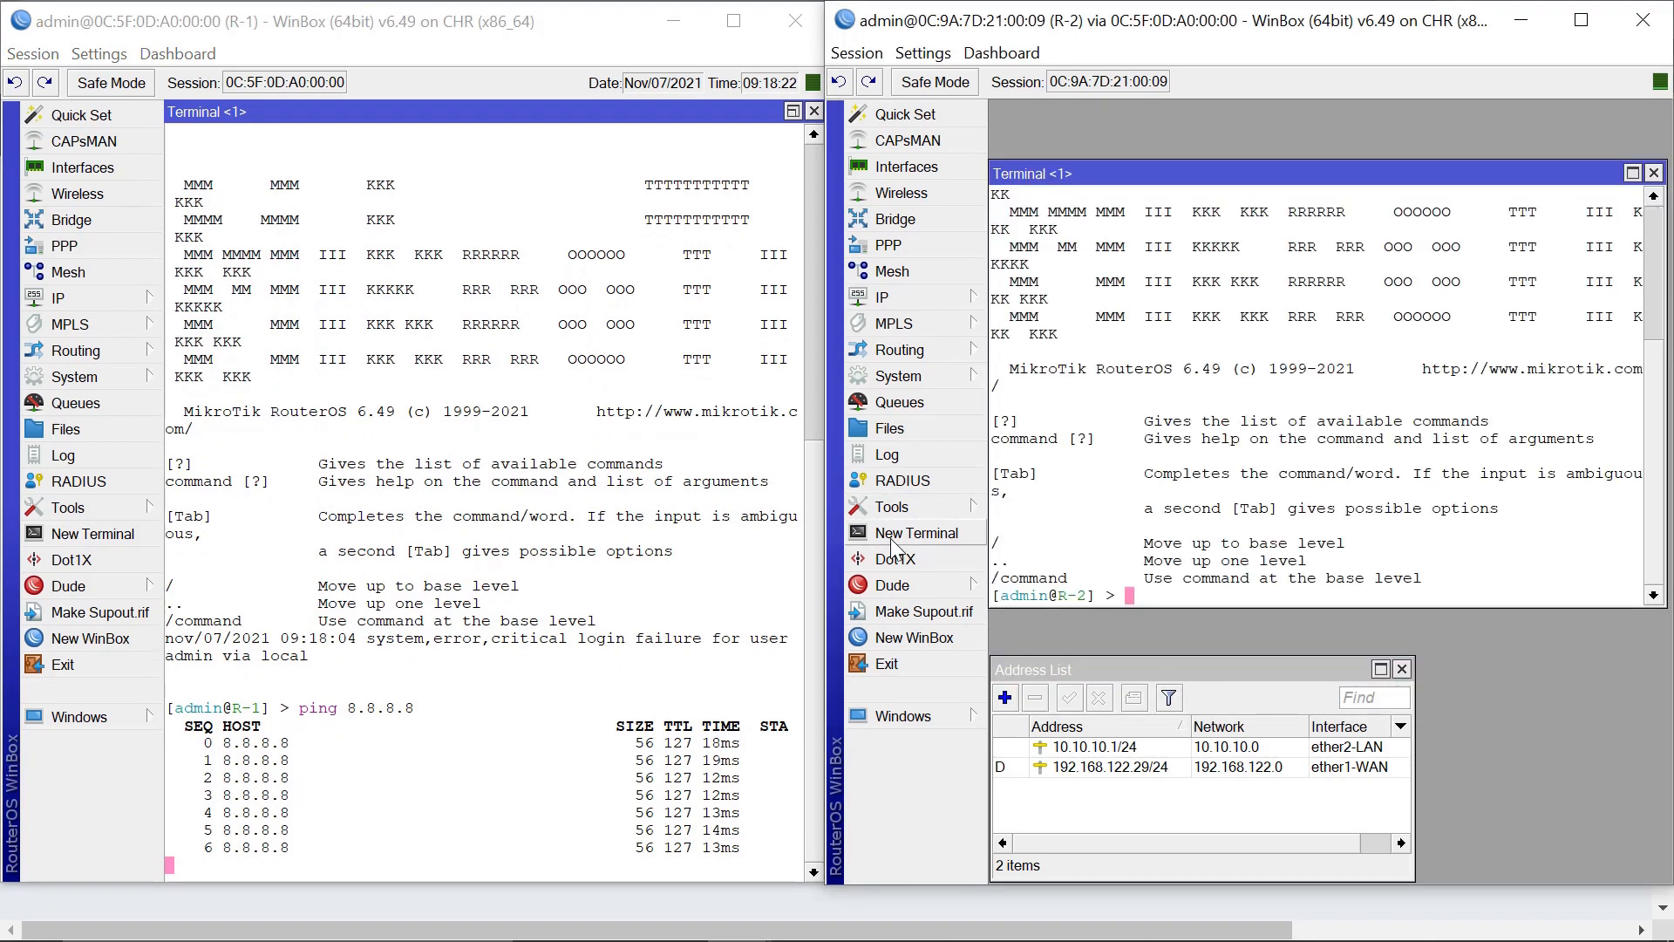
pyautogui.write('ping 8.8.8')
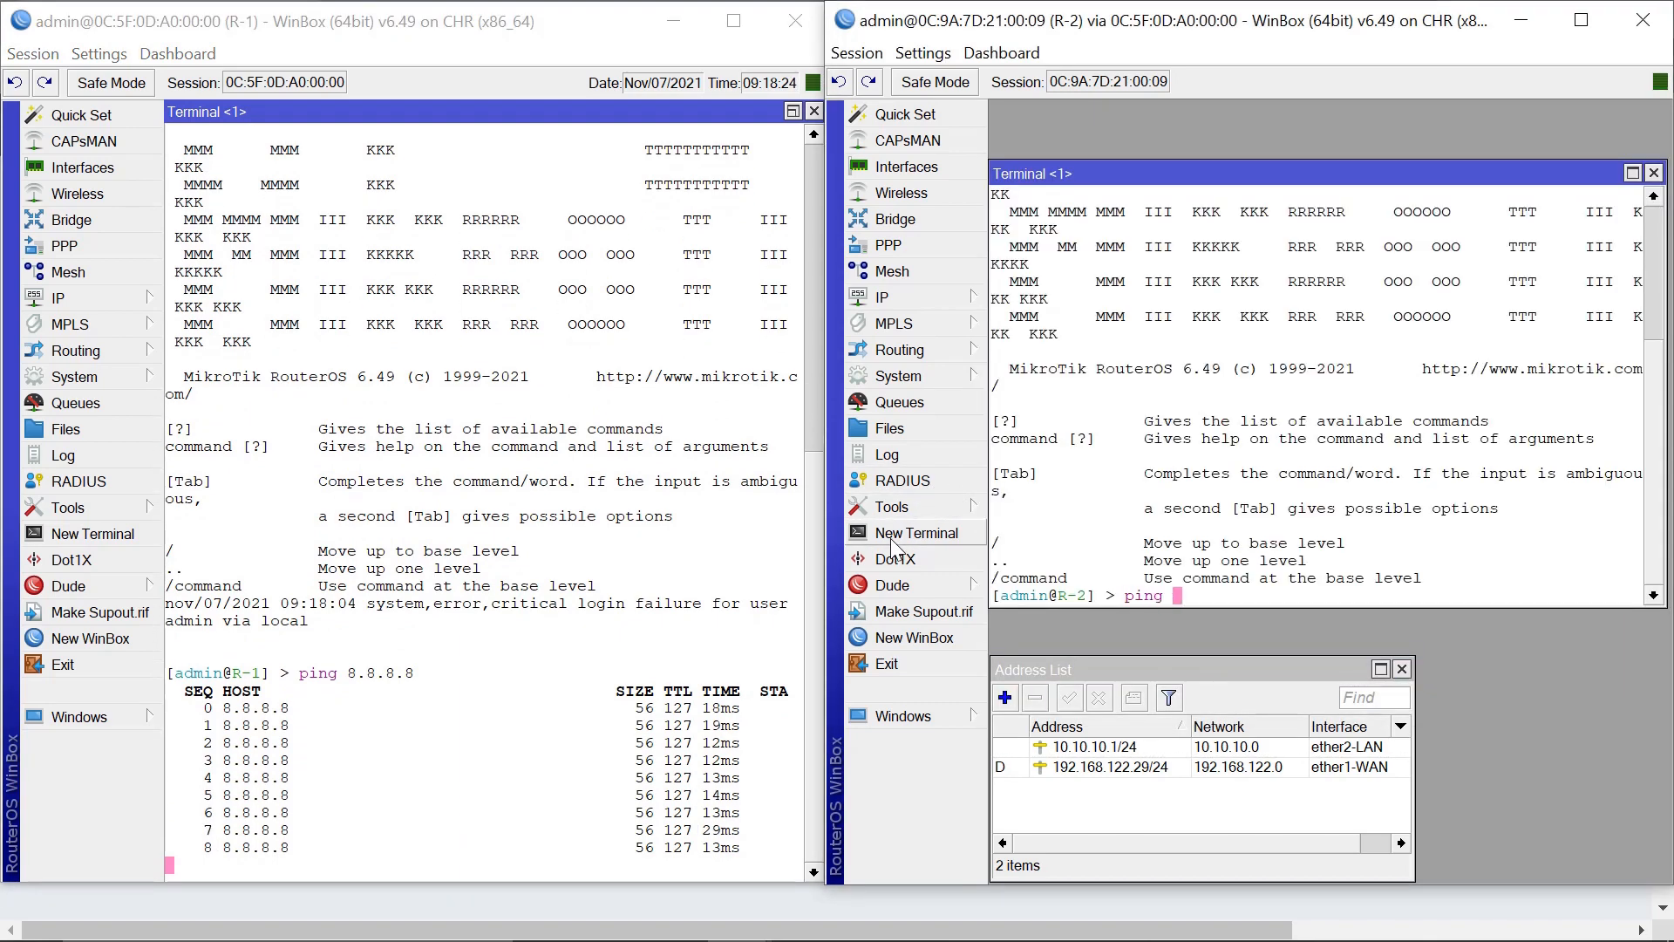
pyautogui.write('.8')
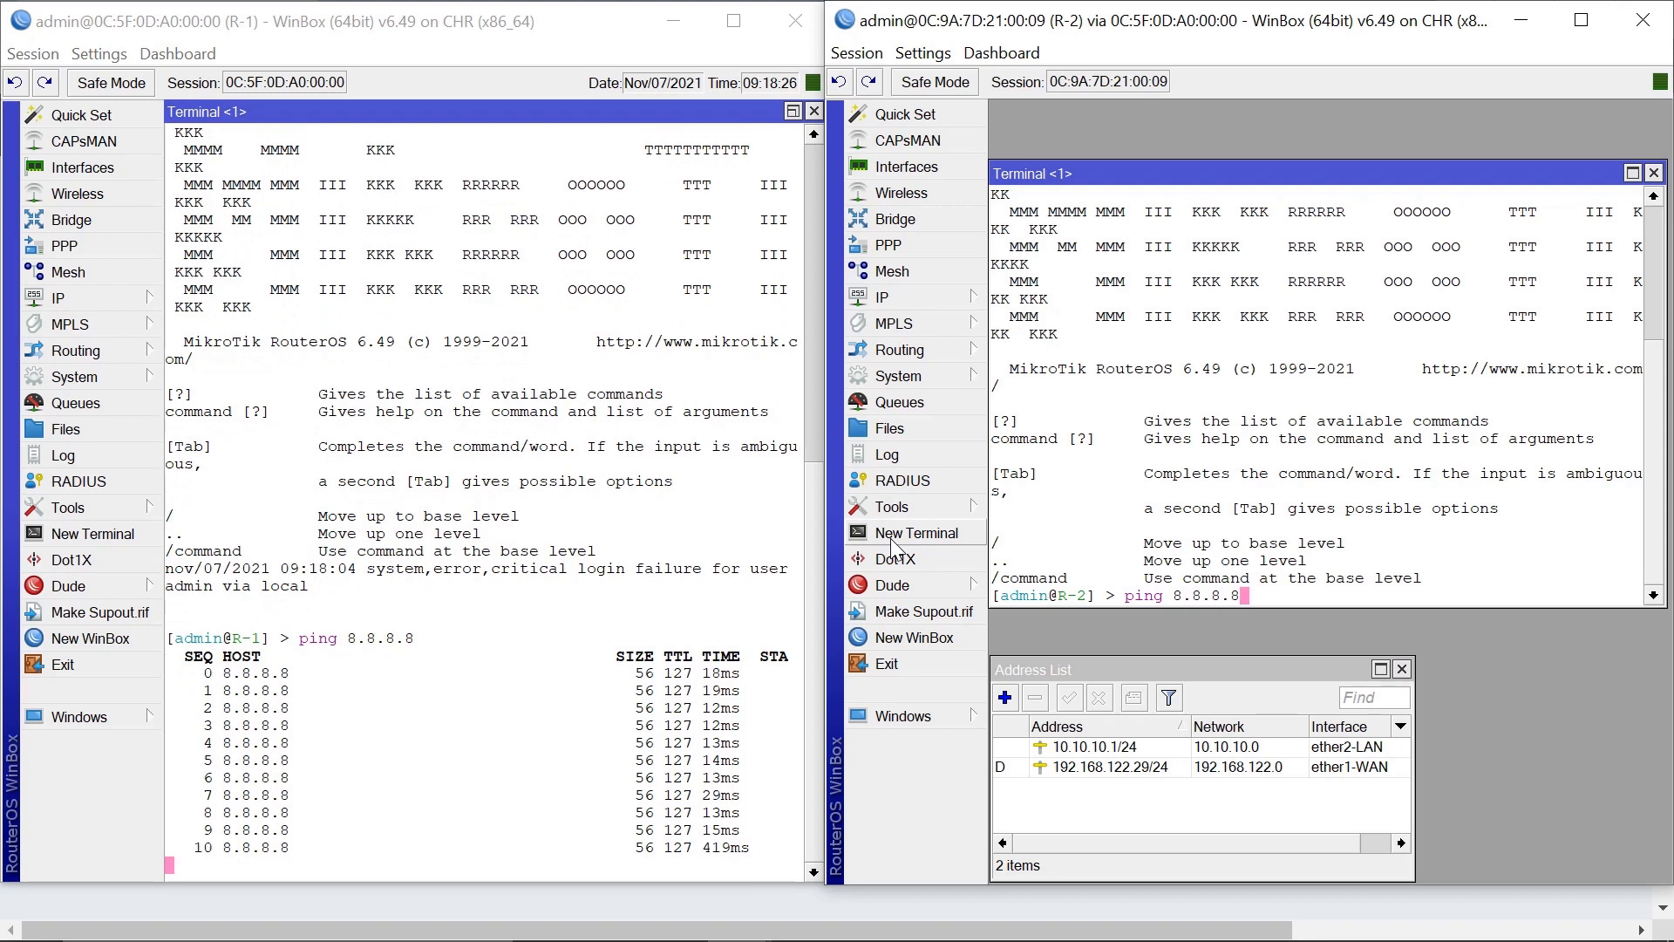
pyautogui.press('Return')
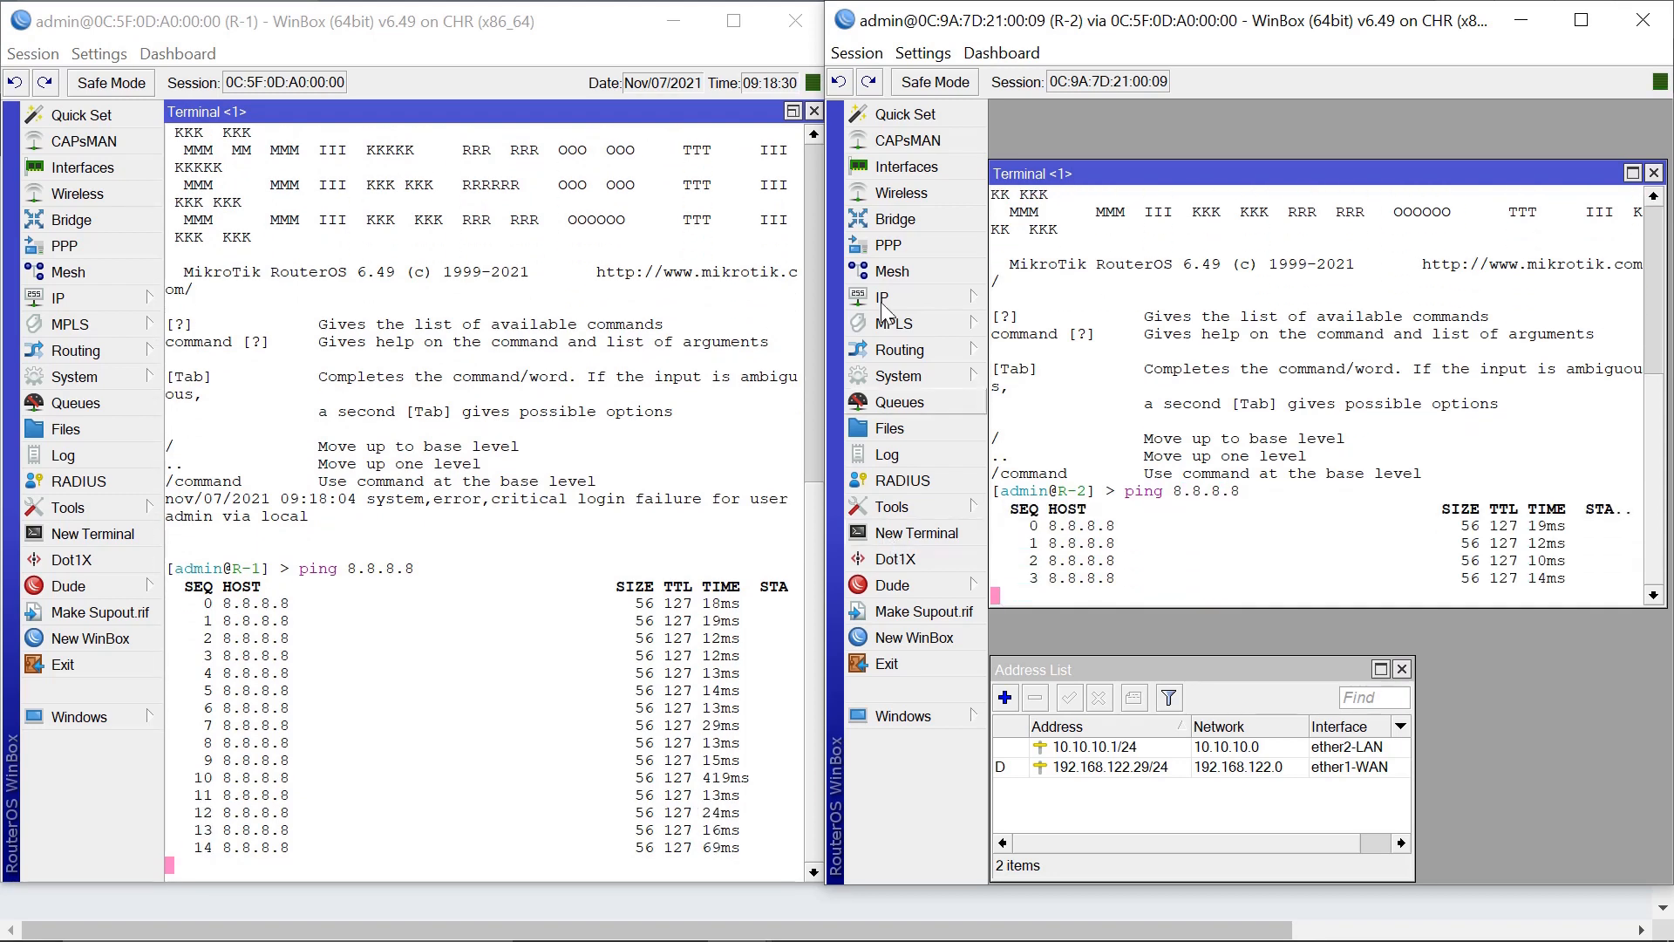
# Close both router terminals and minimise the R-1 session.
pyautogui.click(1654, 174)
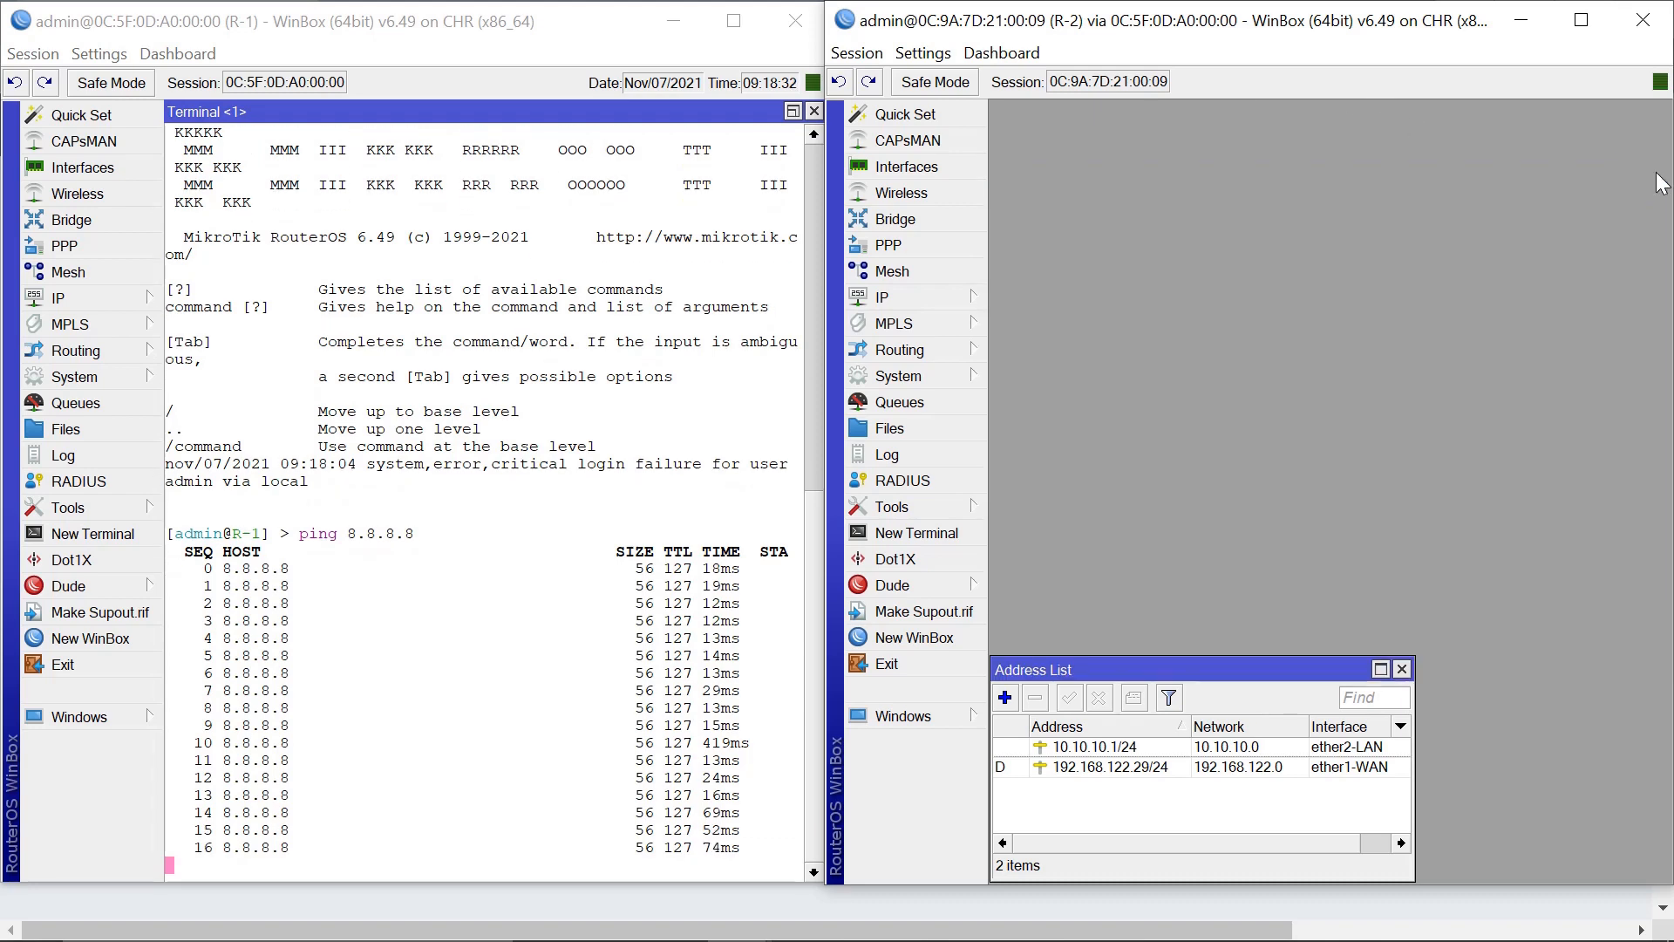
pyautogui.click(814, 113)
pyautogui.click(813, 112)
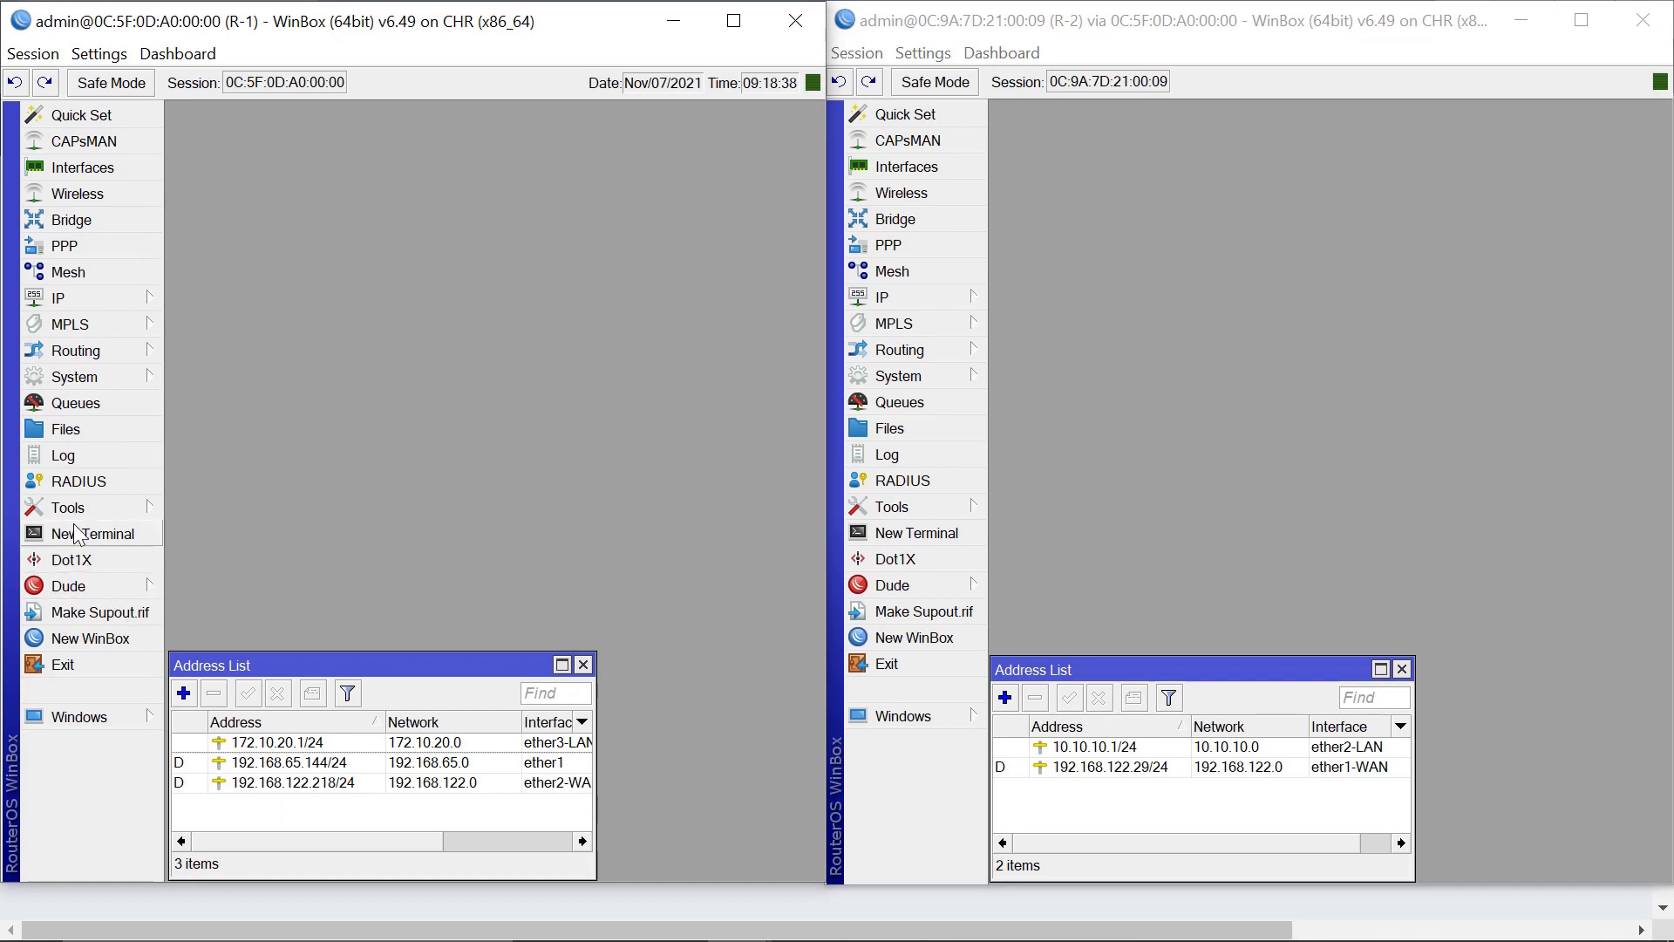
pyautogui.click(675, 21)
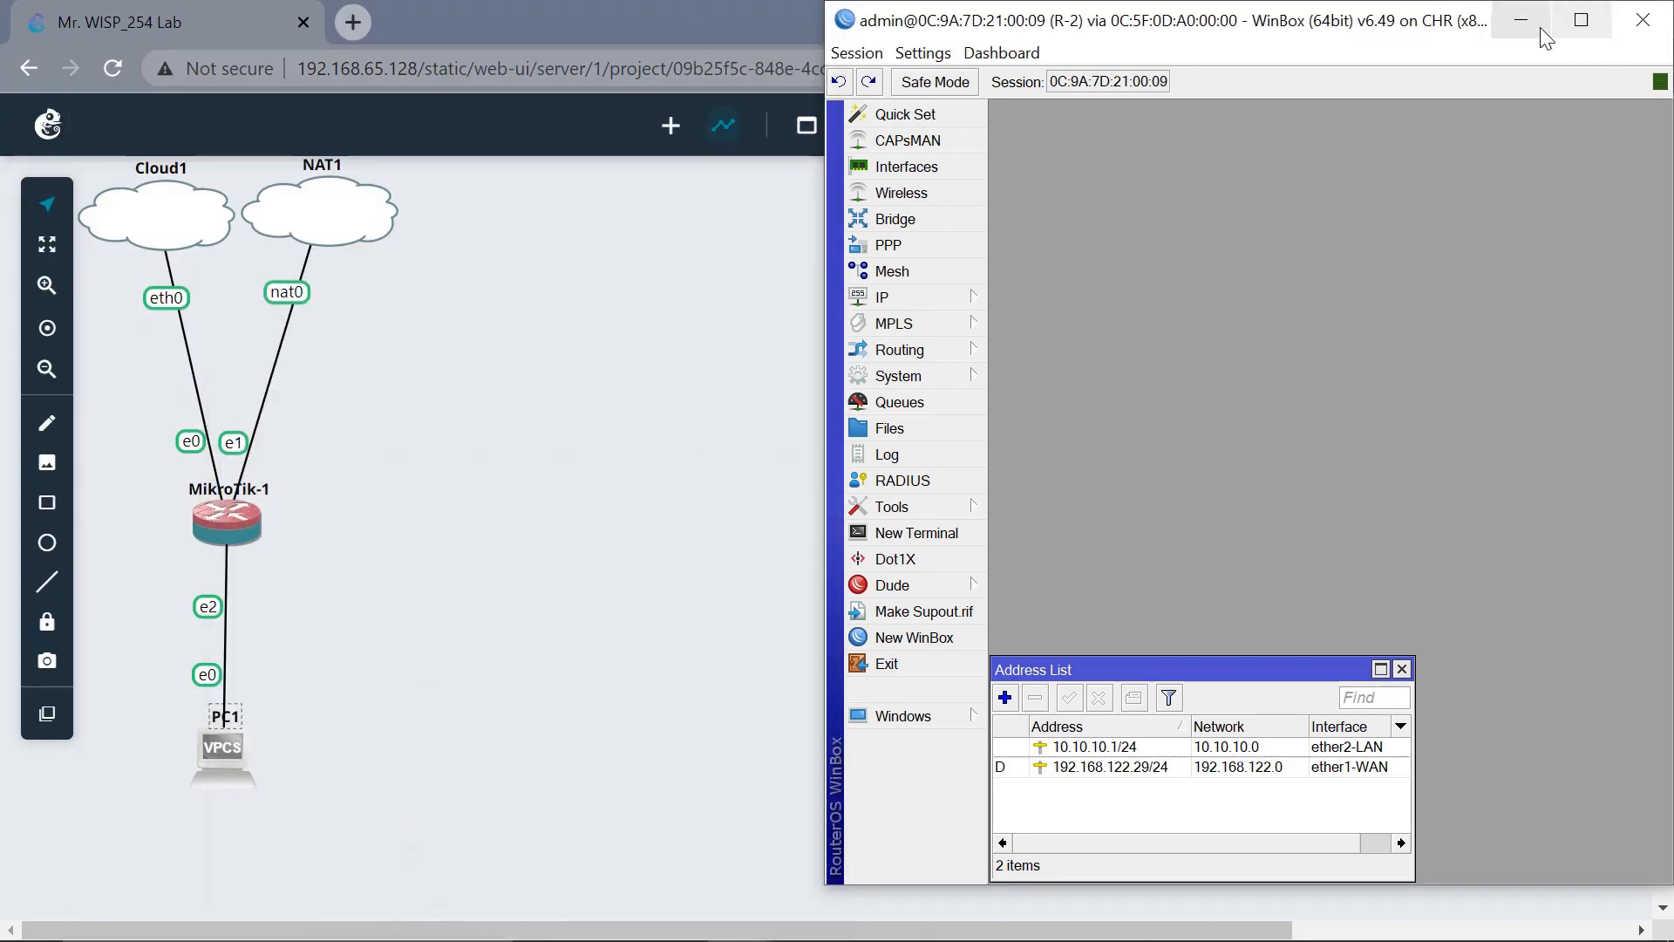
# Minimise R-2 and open a single web console for PC1.
pyautogui.click(1523, 31)
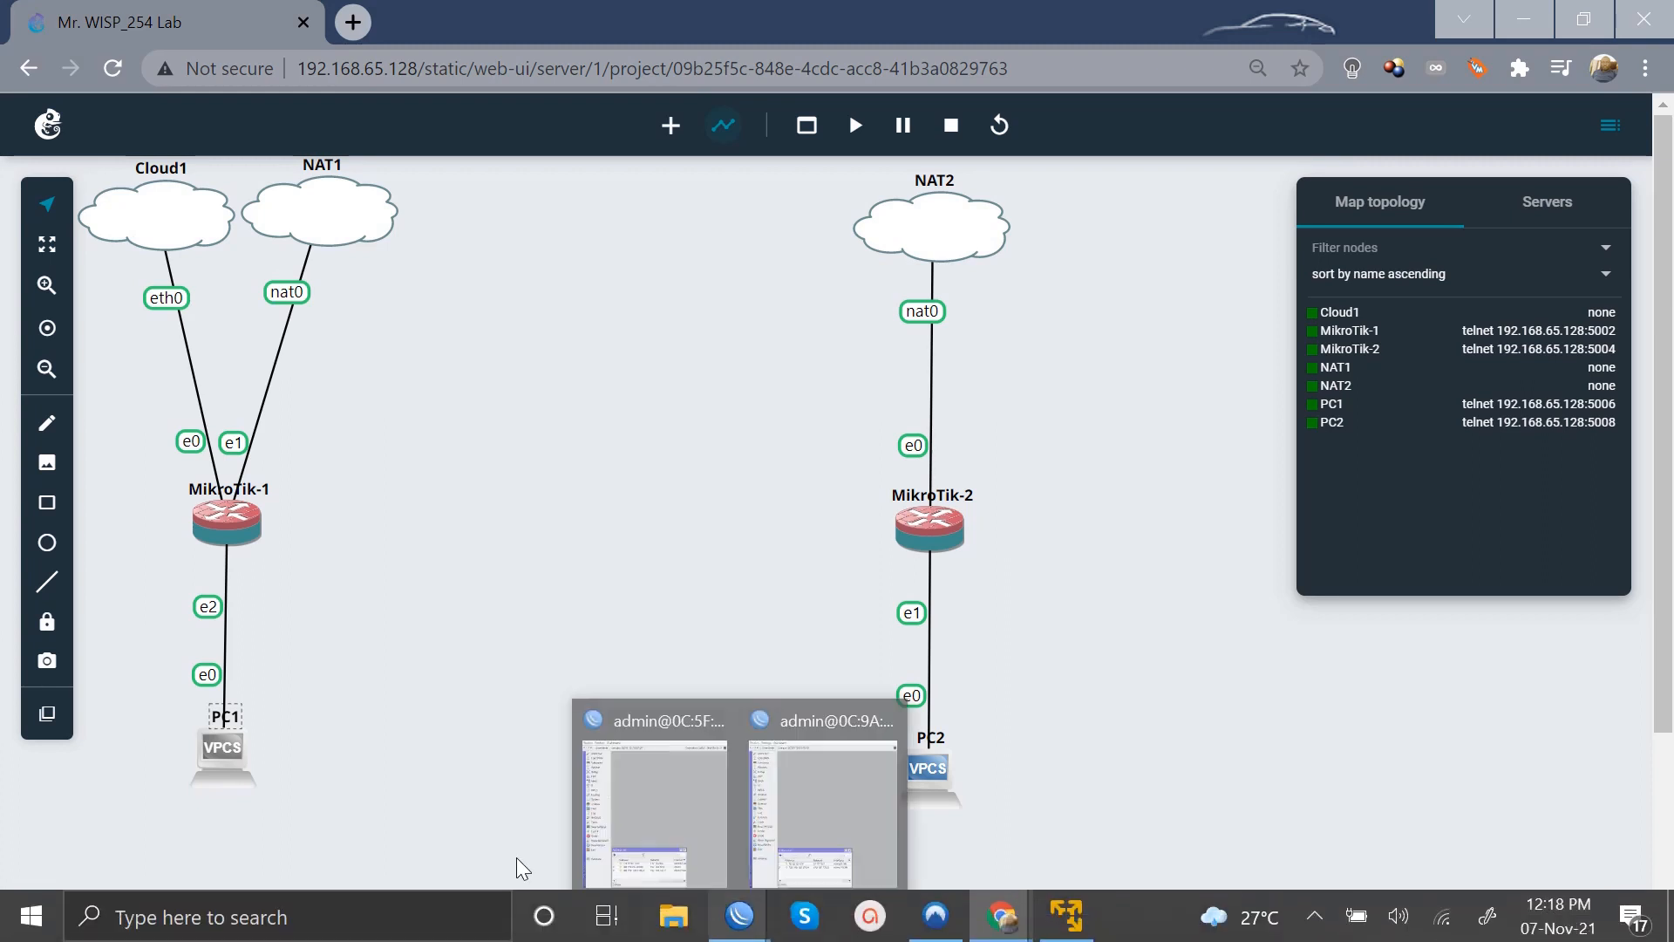
pyautogui.rightClick(233, 756)
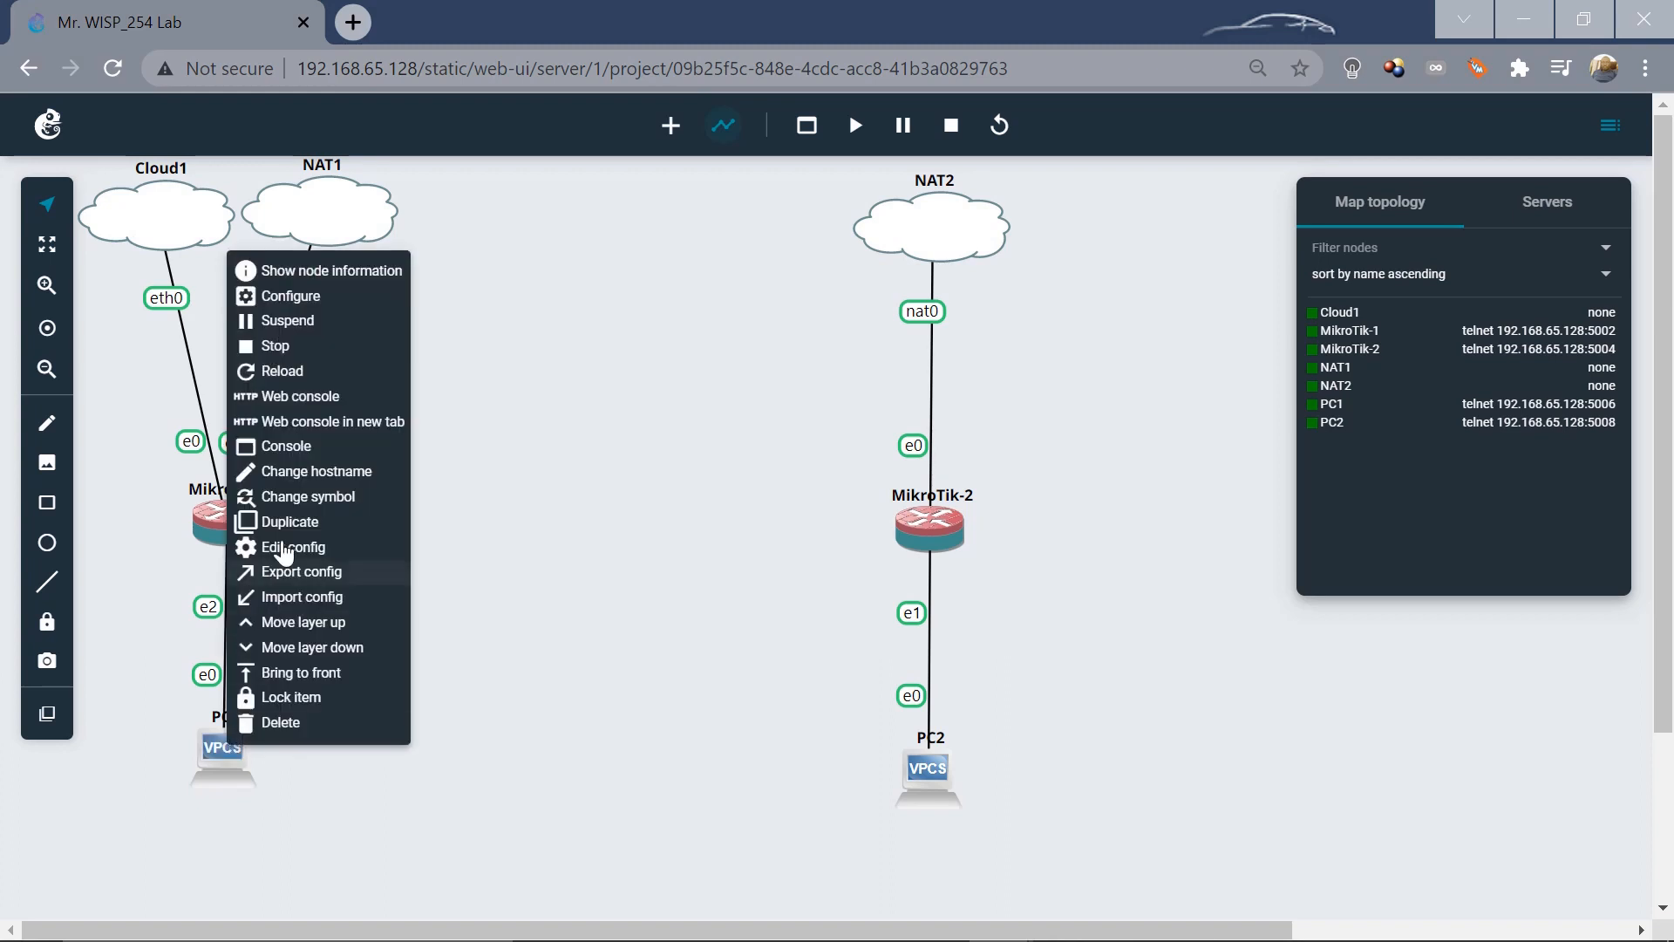
pyautogui.click(284, 397)
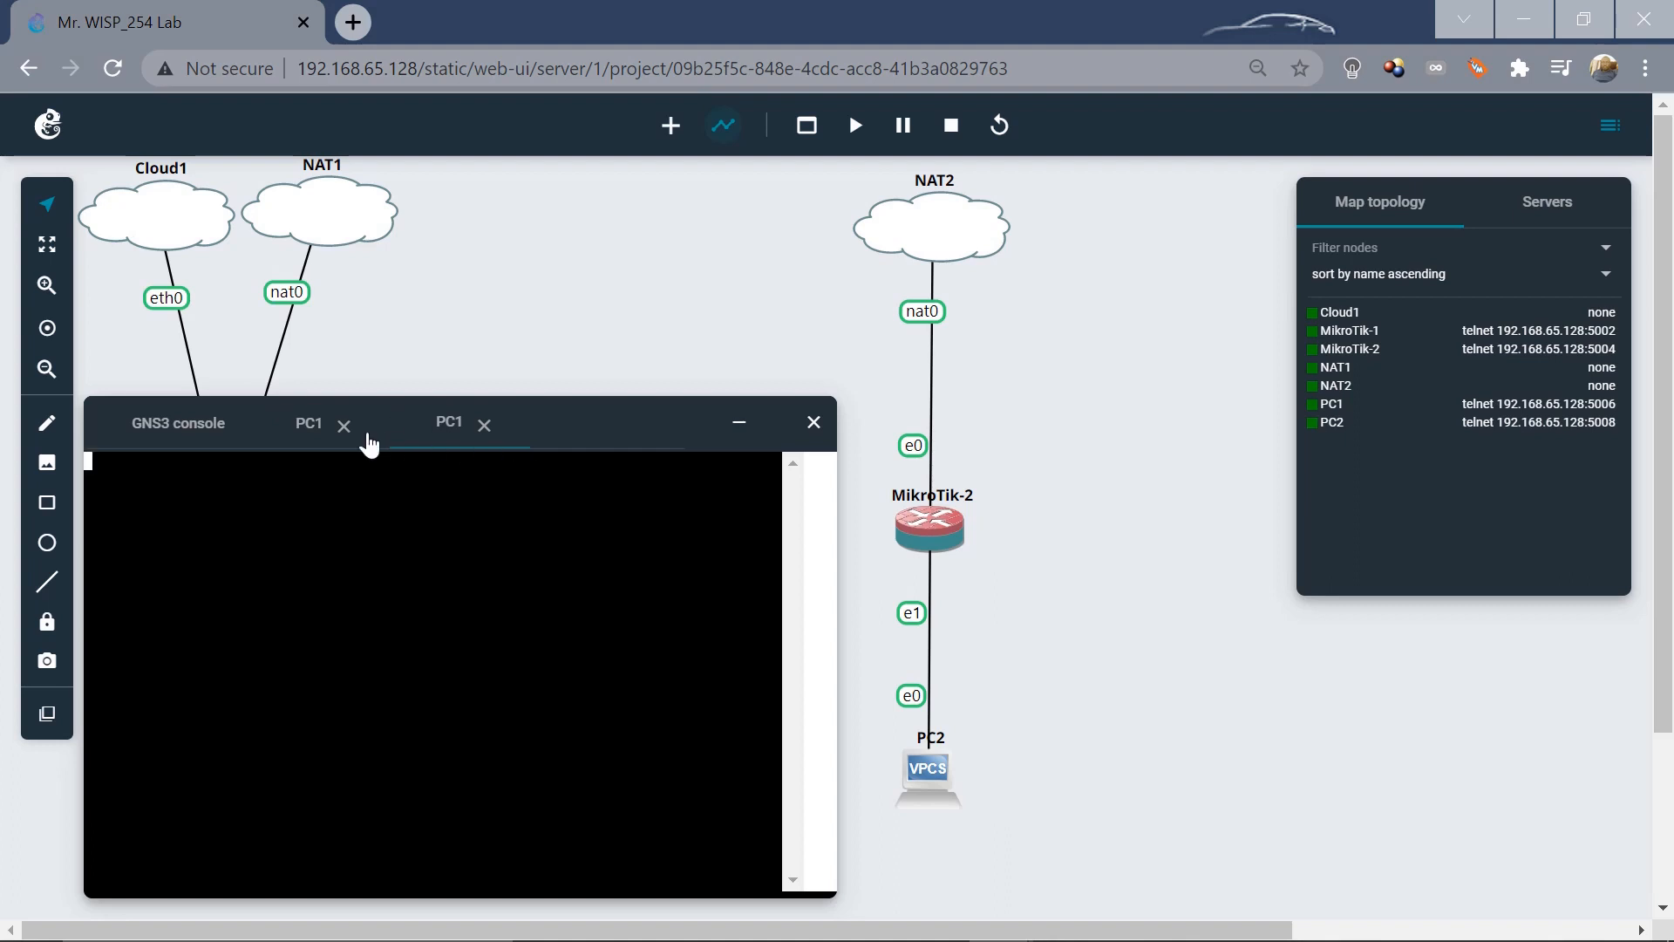
pyautogui.click(345, 425)
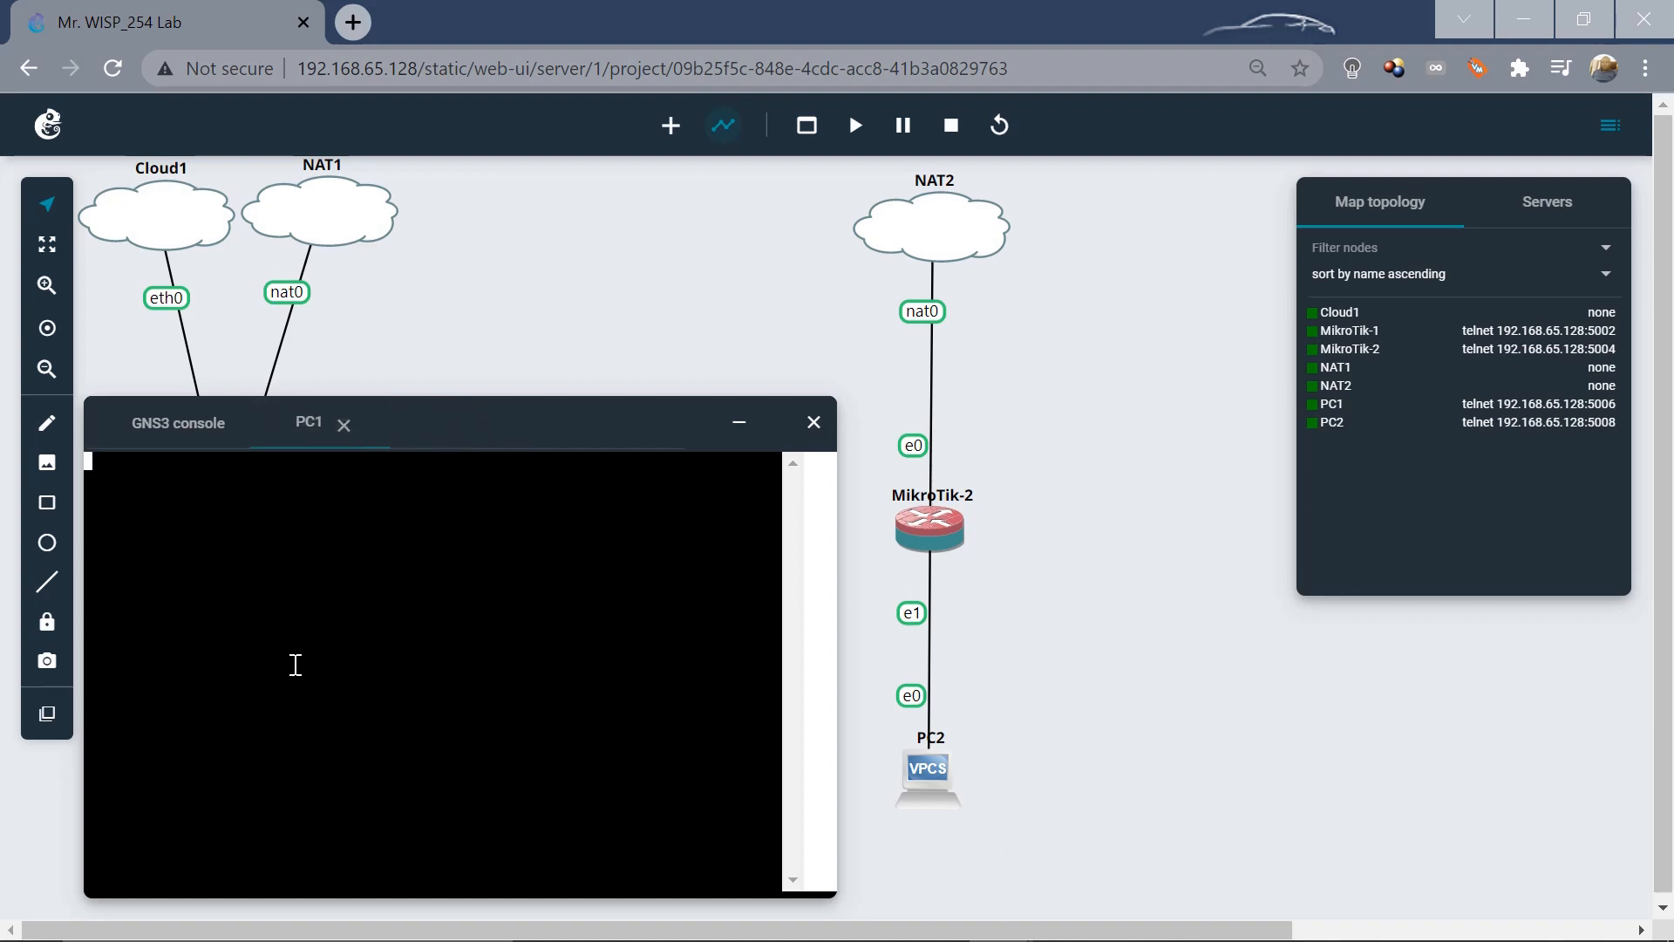
pyautogui.press('Return')
# Get PC1 a DHCP lease of 172.10.20.253/24, then ping 8.8.8.8, which times out.
pyautogui.write('dhcp')
pyautogui.press('Return')
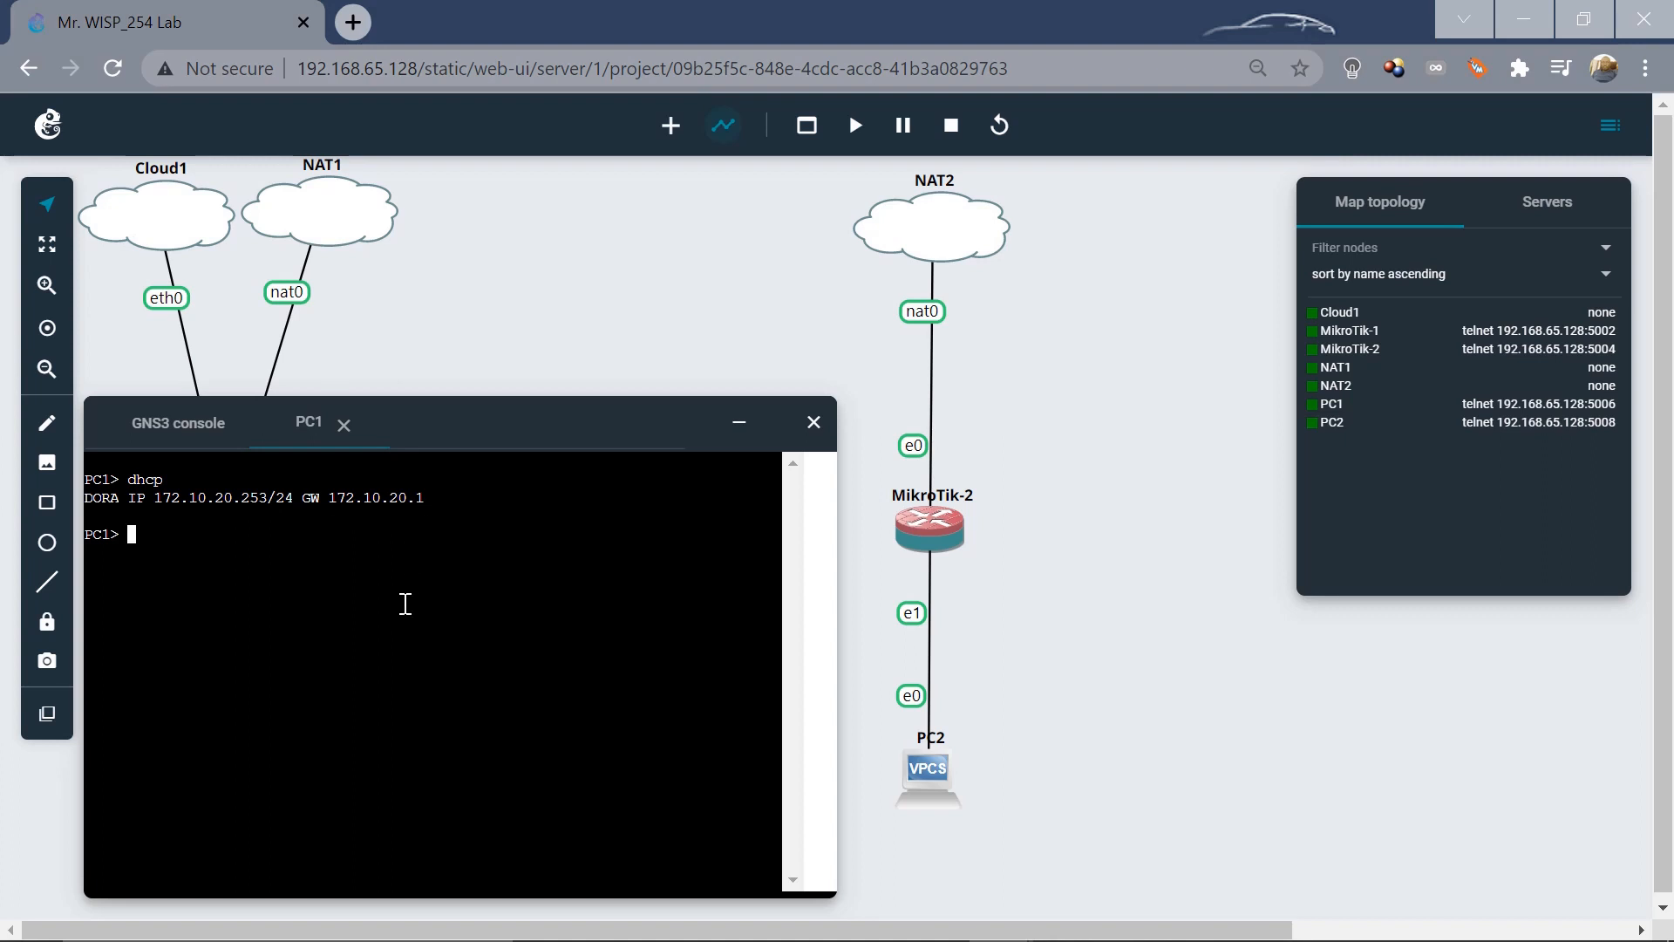
pyautogui.write('ping 8.8.8.8')
pyautogui.press('Return')
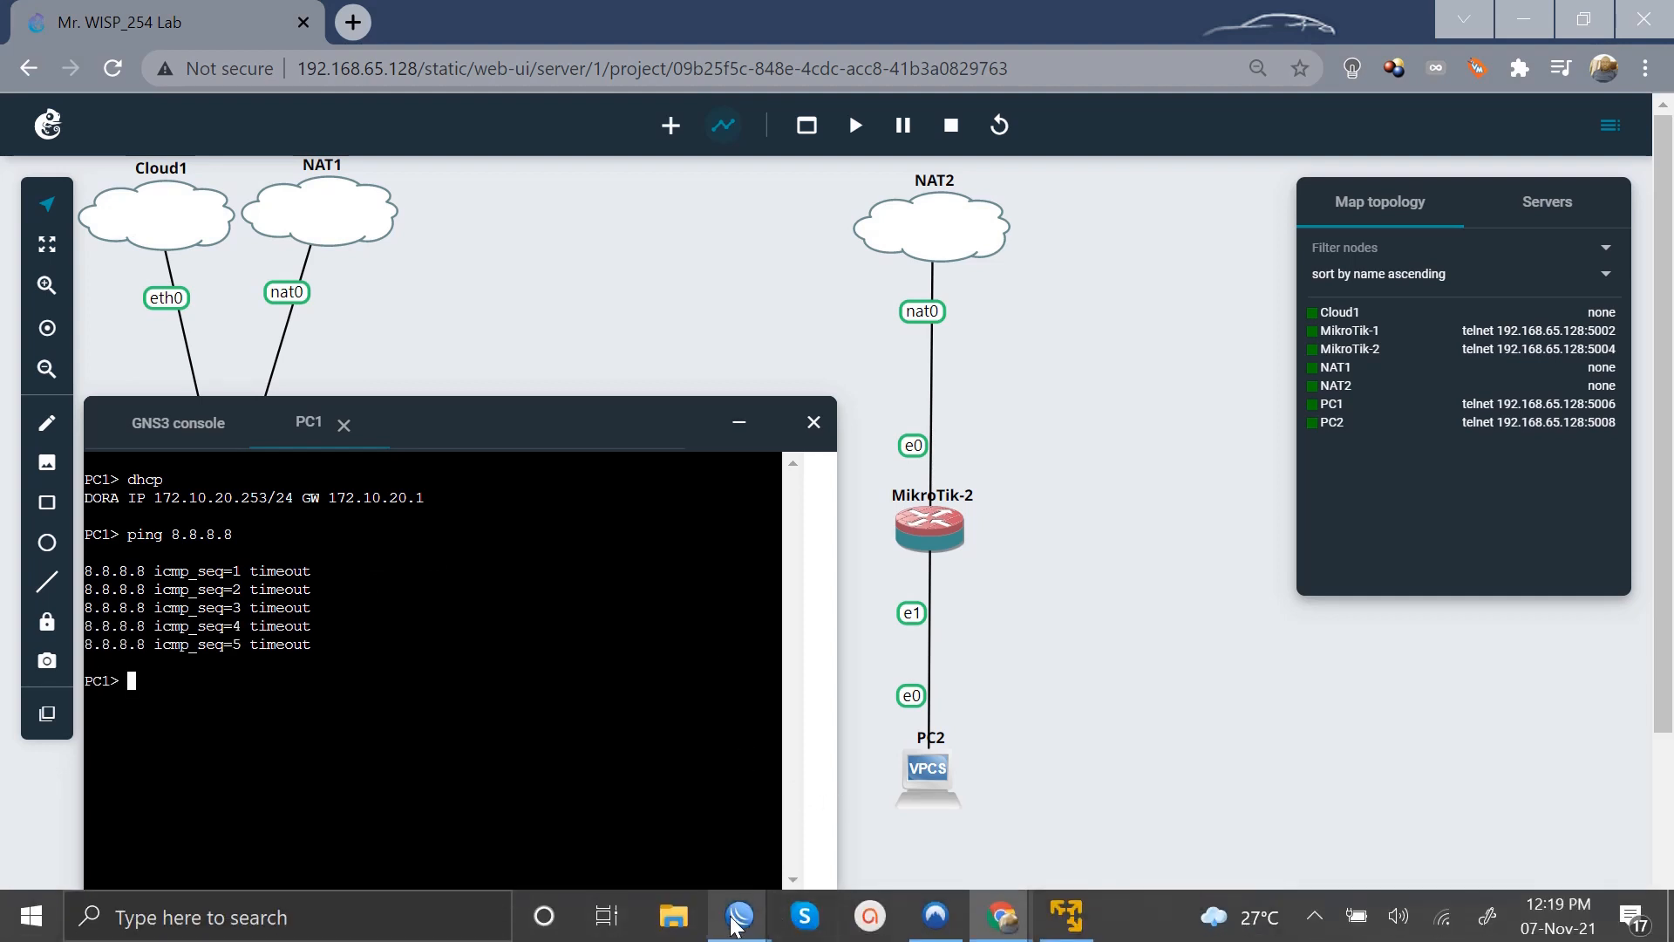
# Bring up the R-1 session and open its firewall NAT rules.
pyautogui.moveTo(735, 923)
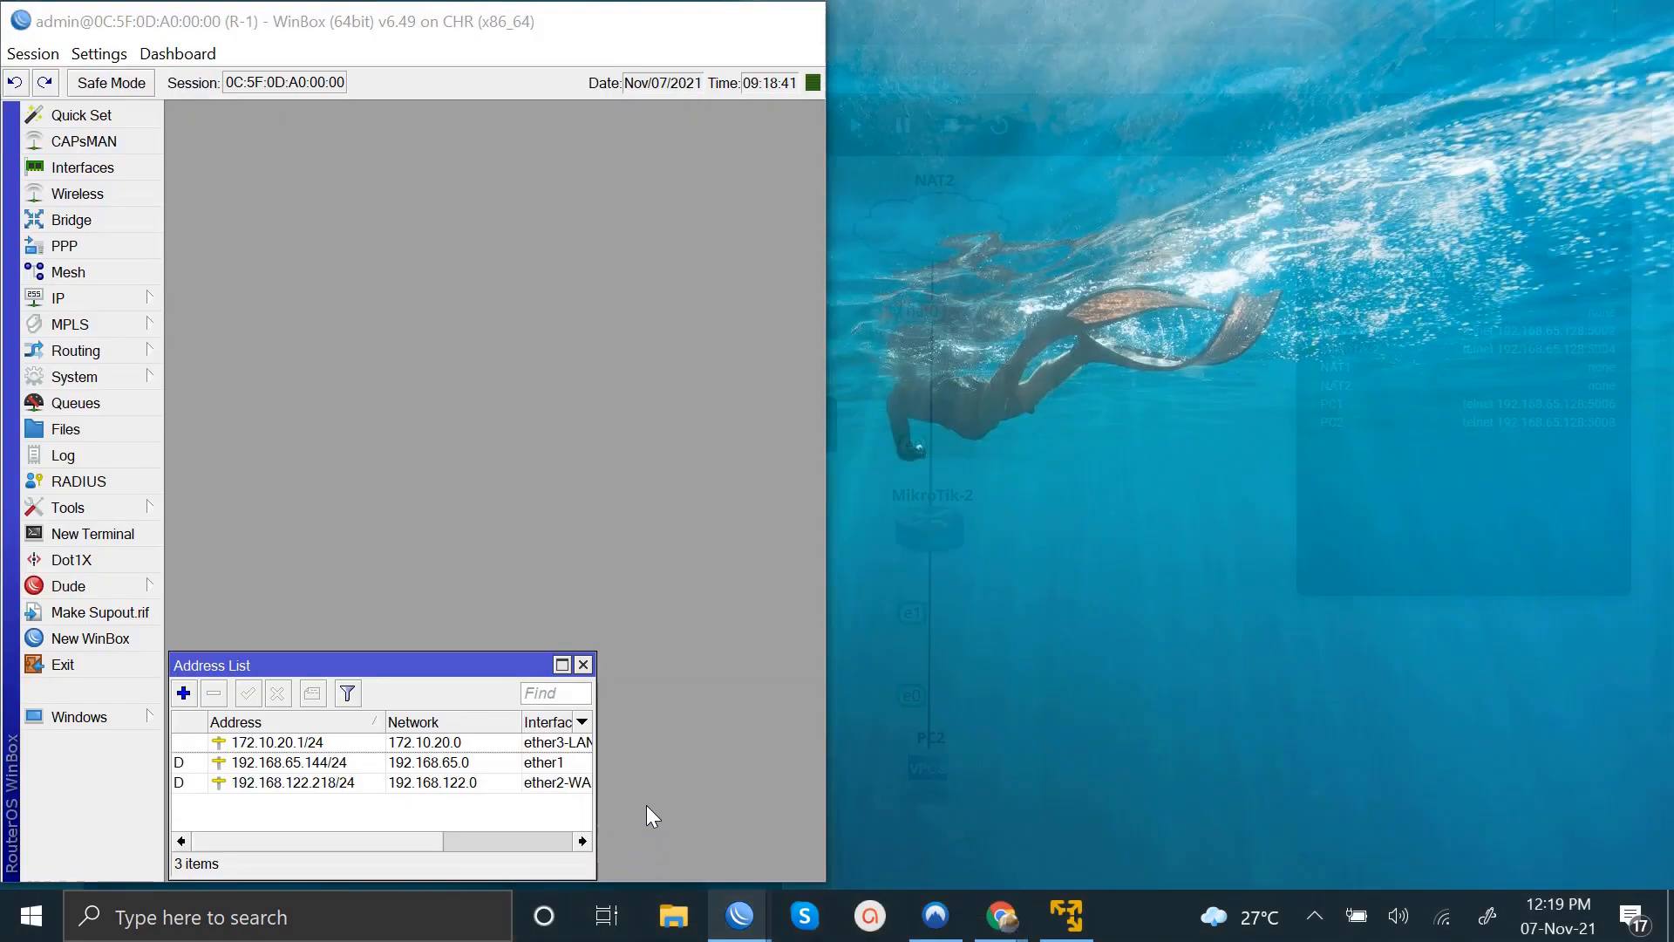
pyautogui.click(647, 804)
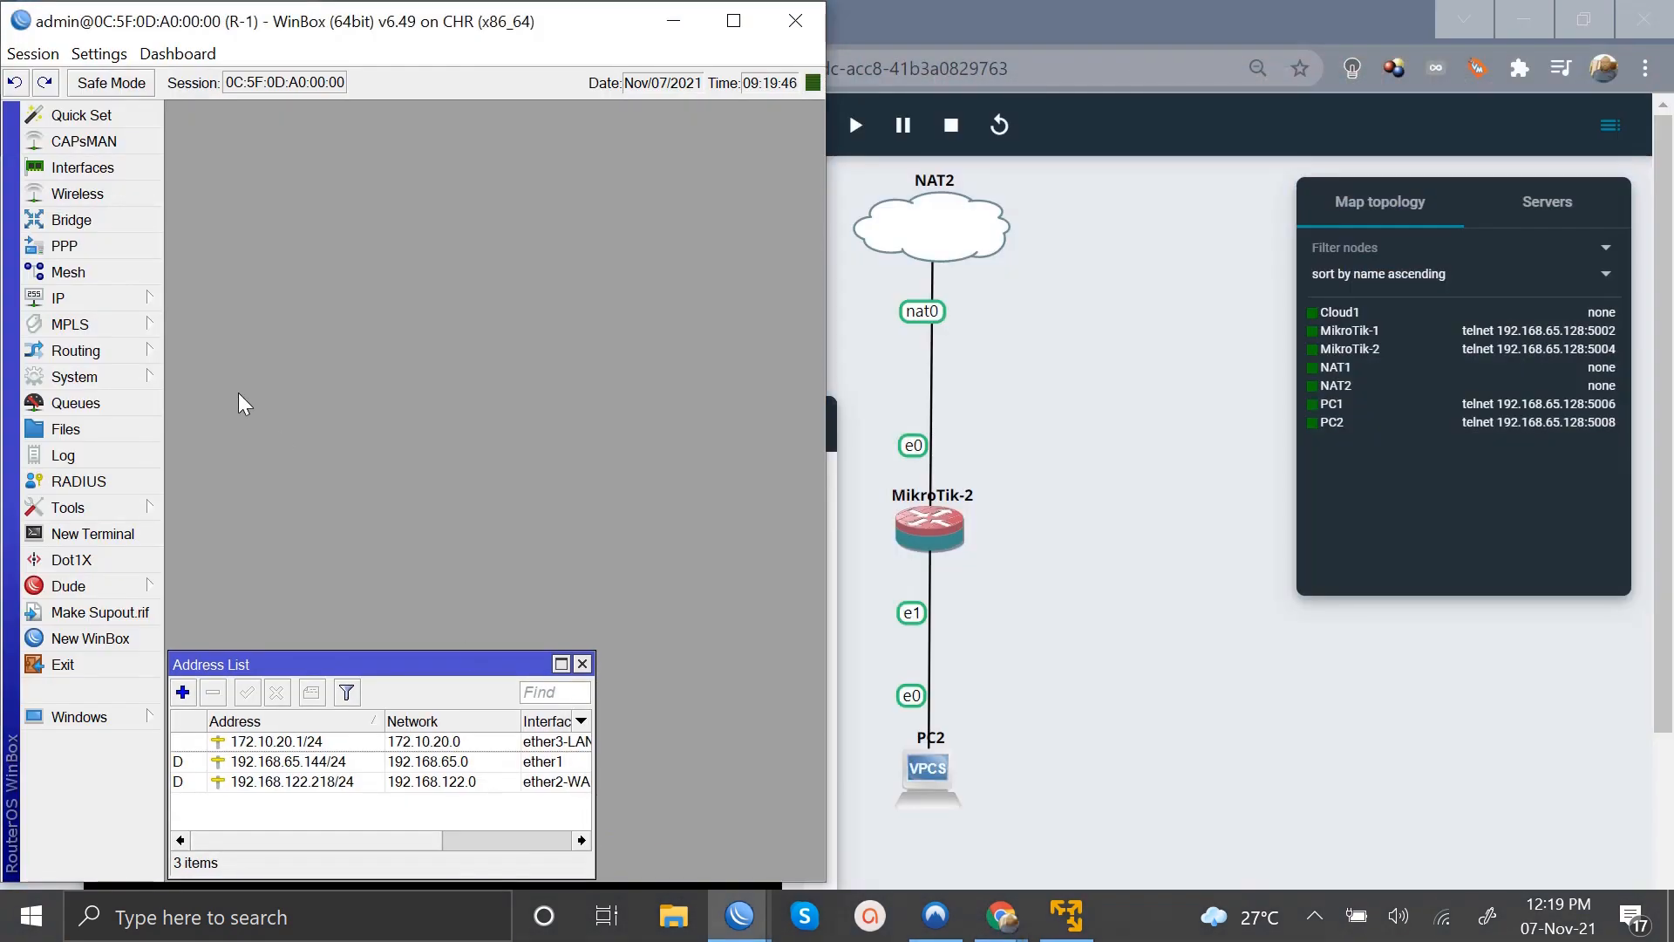
pyautogui.click(44, 294)
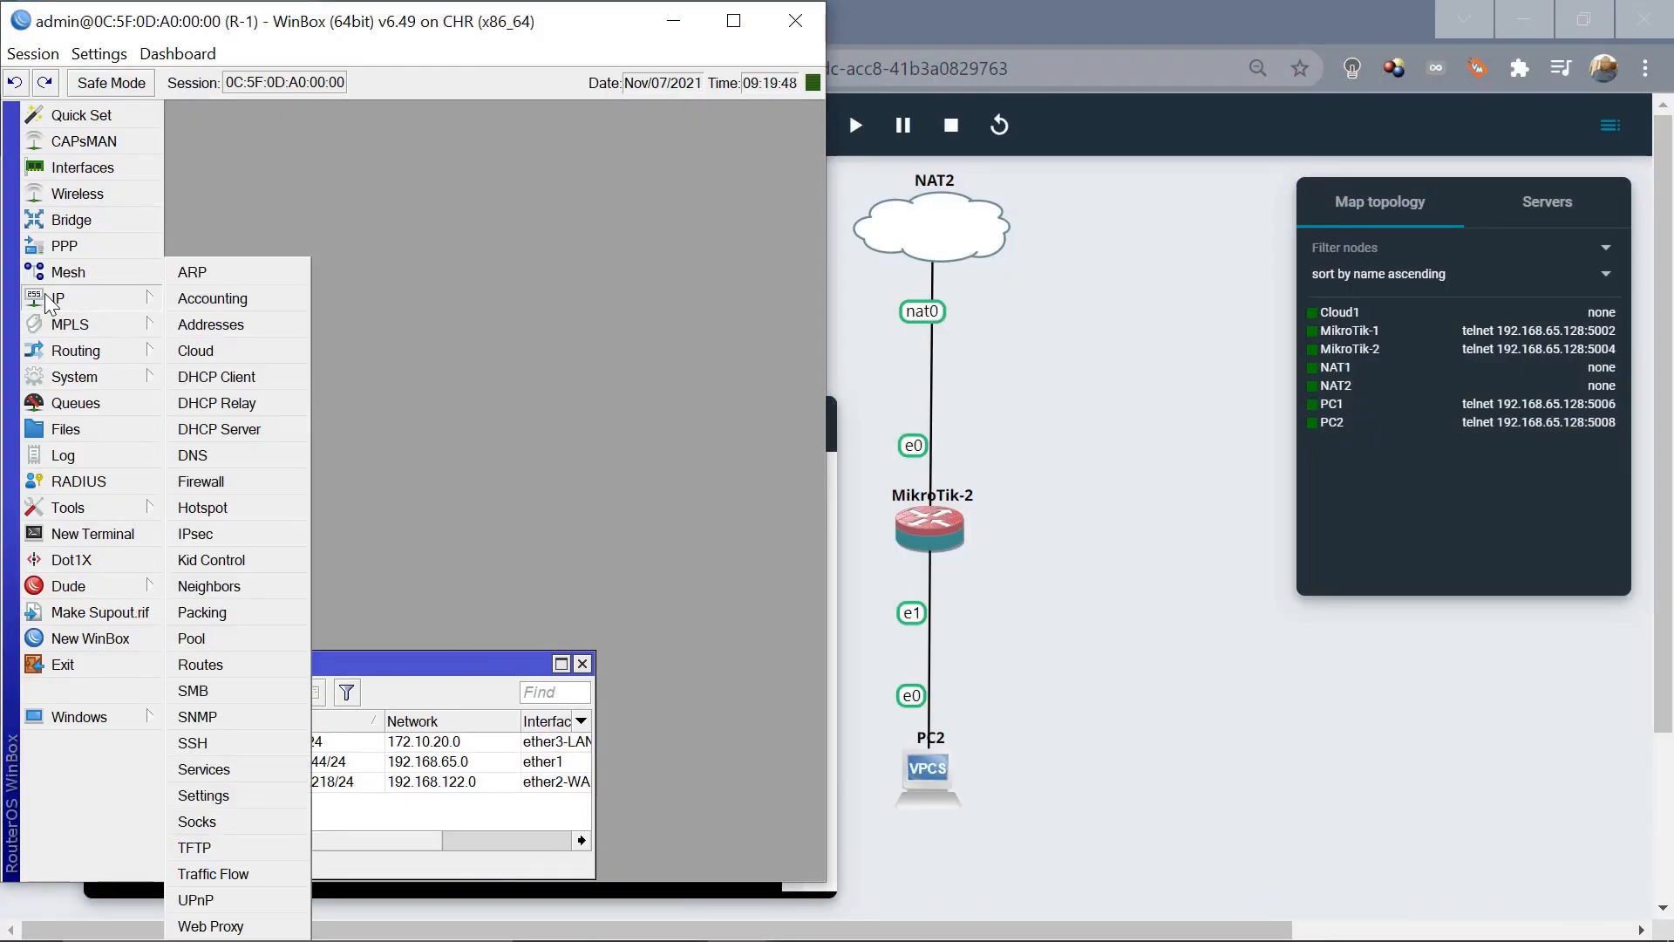
pyautogui.click(229, 482)
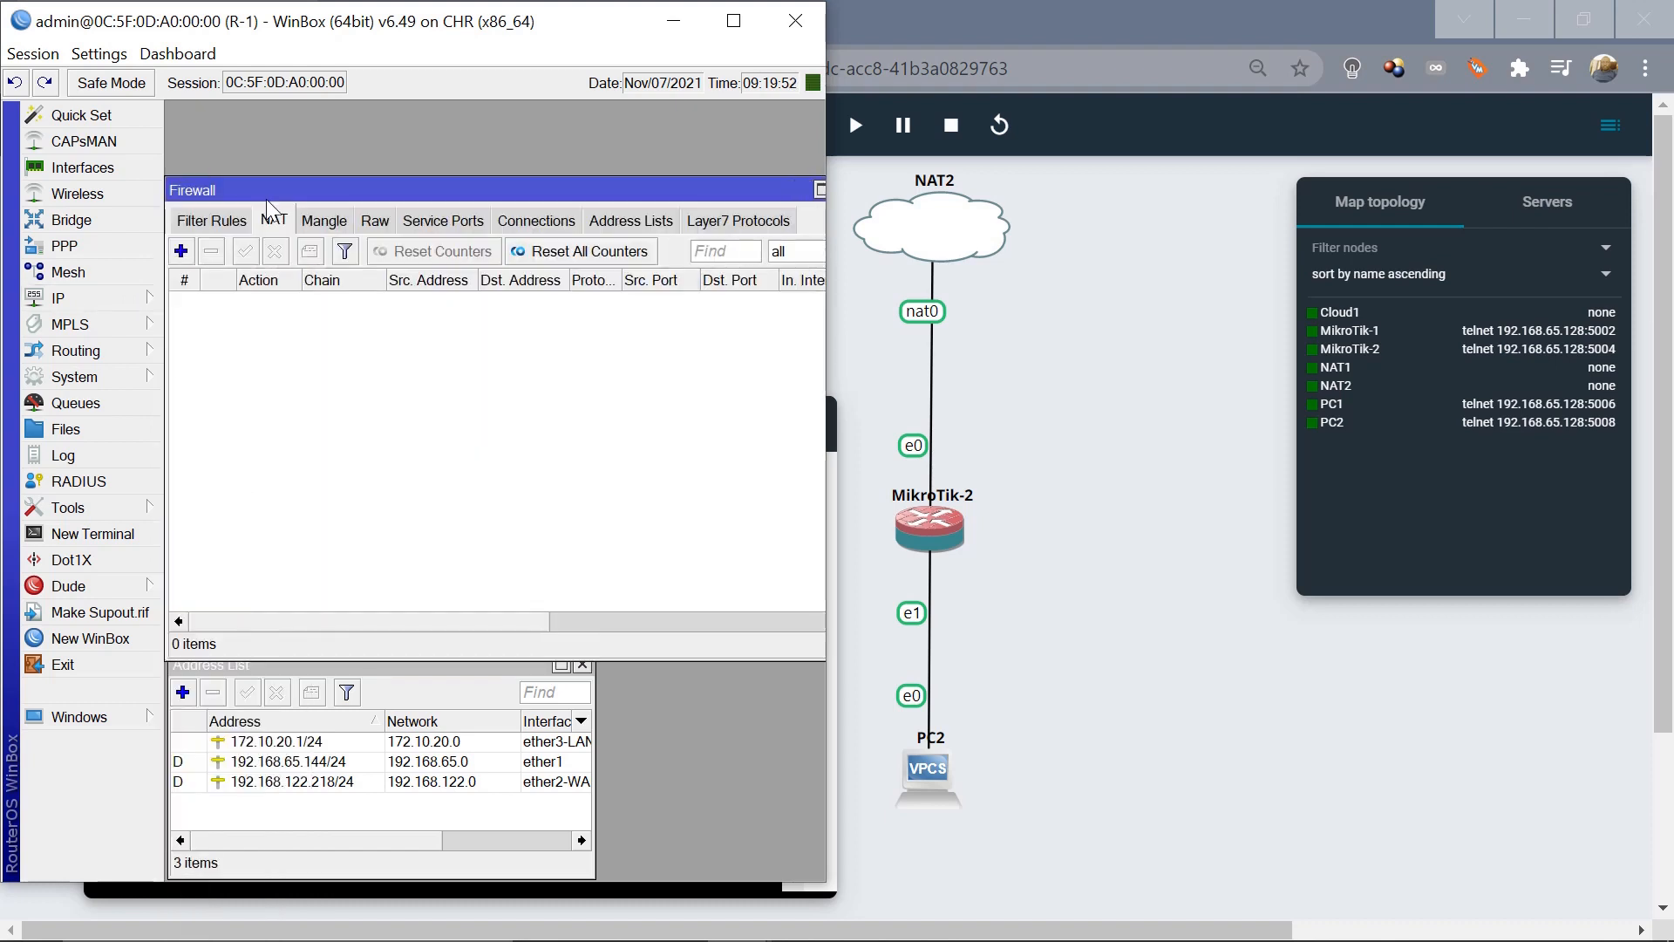
# Add a srcnat masquerade rule out ether2-WAN on R-1, then bring up R-2's session.
pyautogui.click(181, 251)
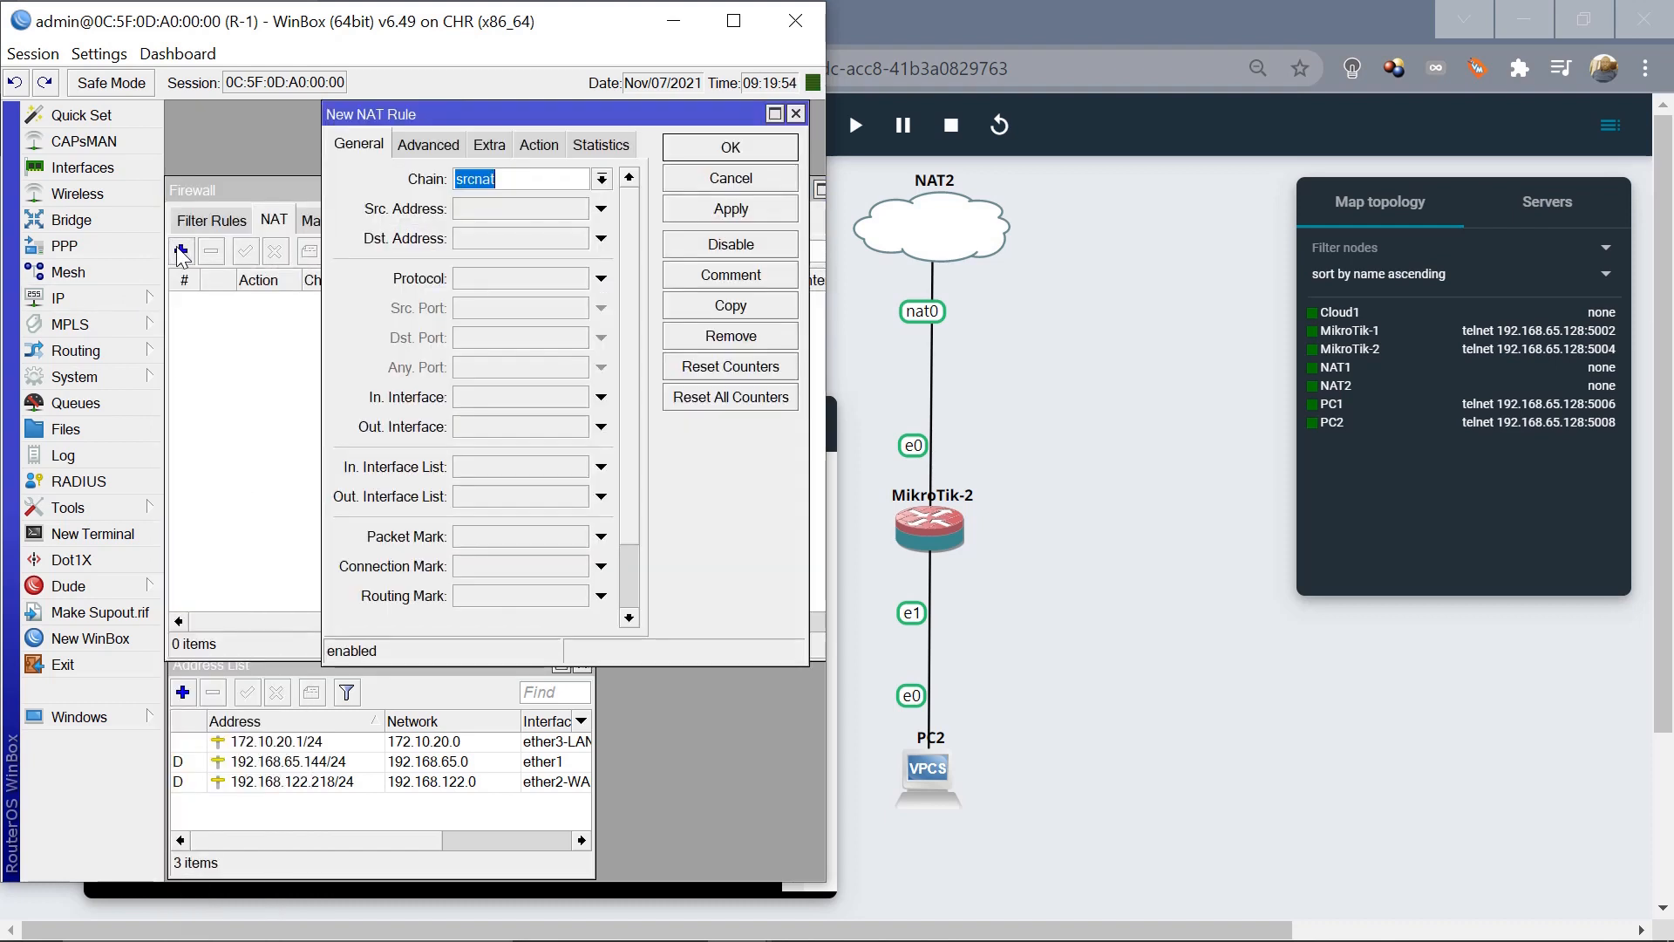
pyautogui.click(602, 427)
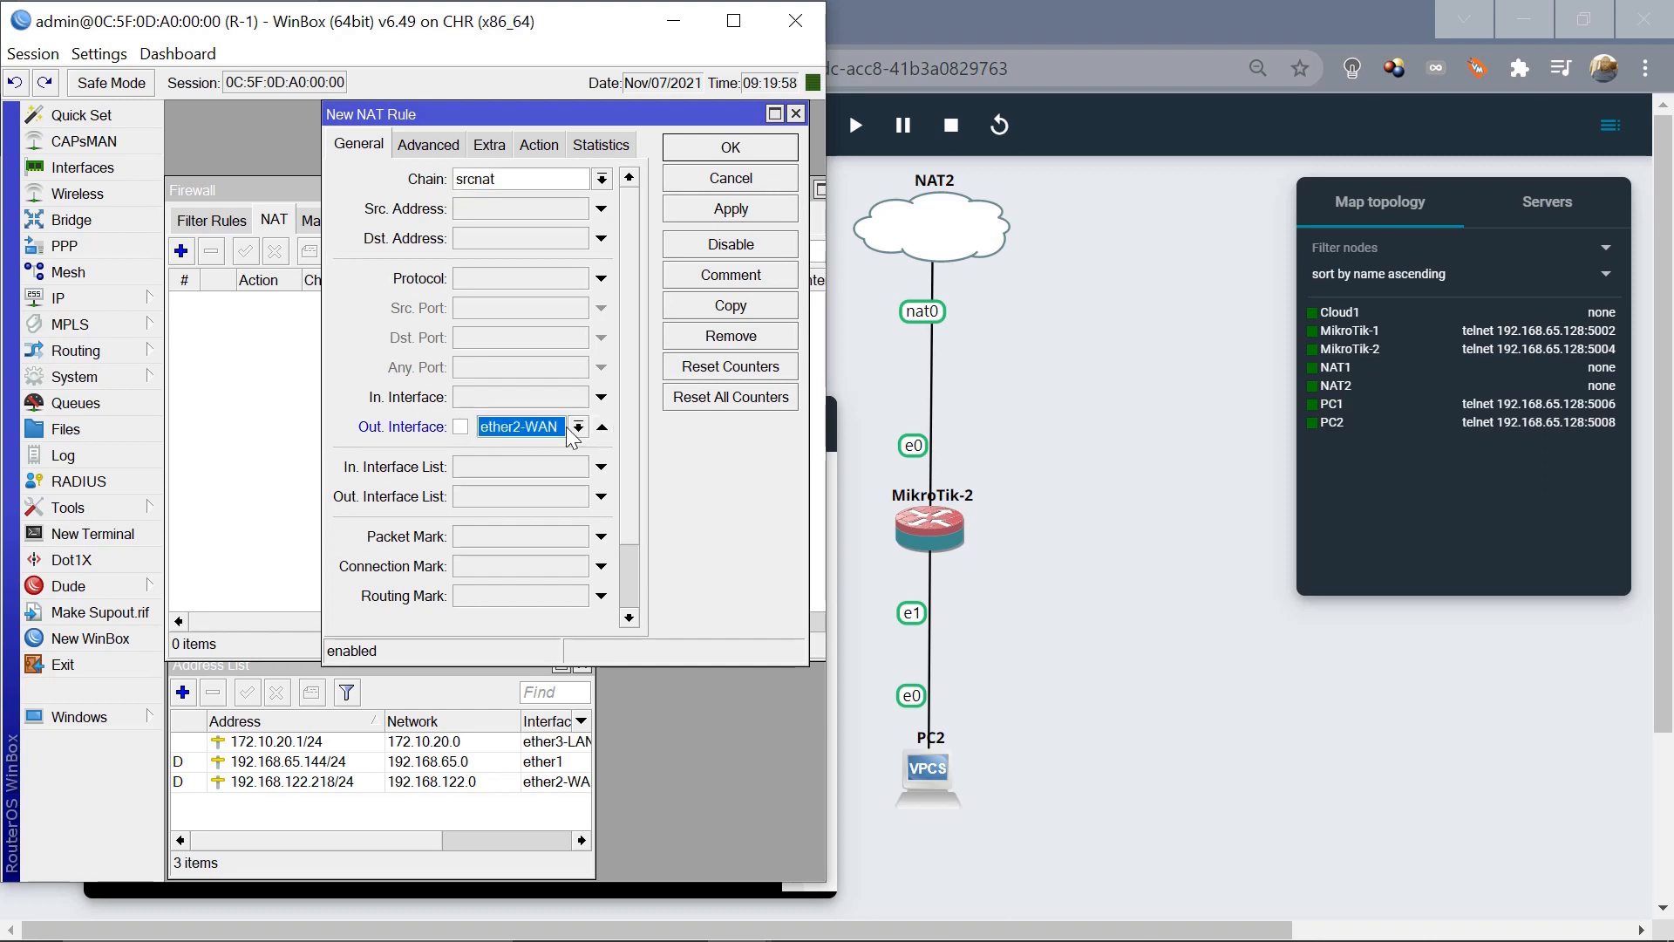
pyautogui.click(534, 142)
pyautogui.click(482, 180)
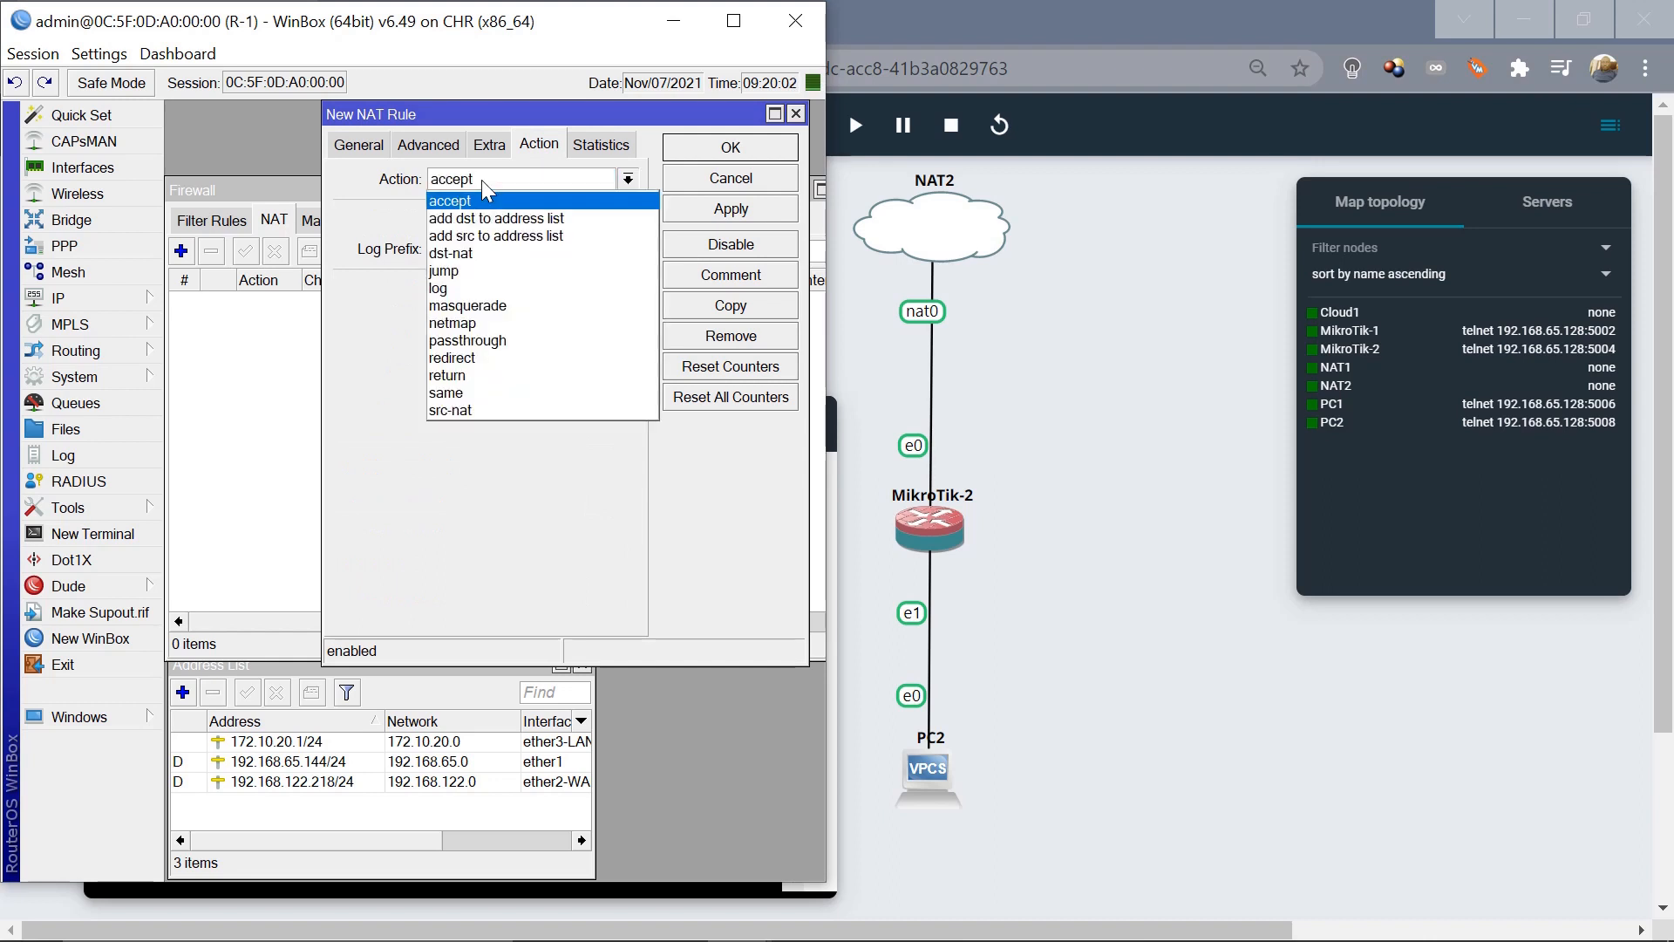
pyautogui.click(488, 304)
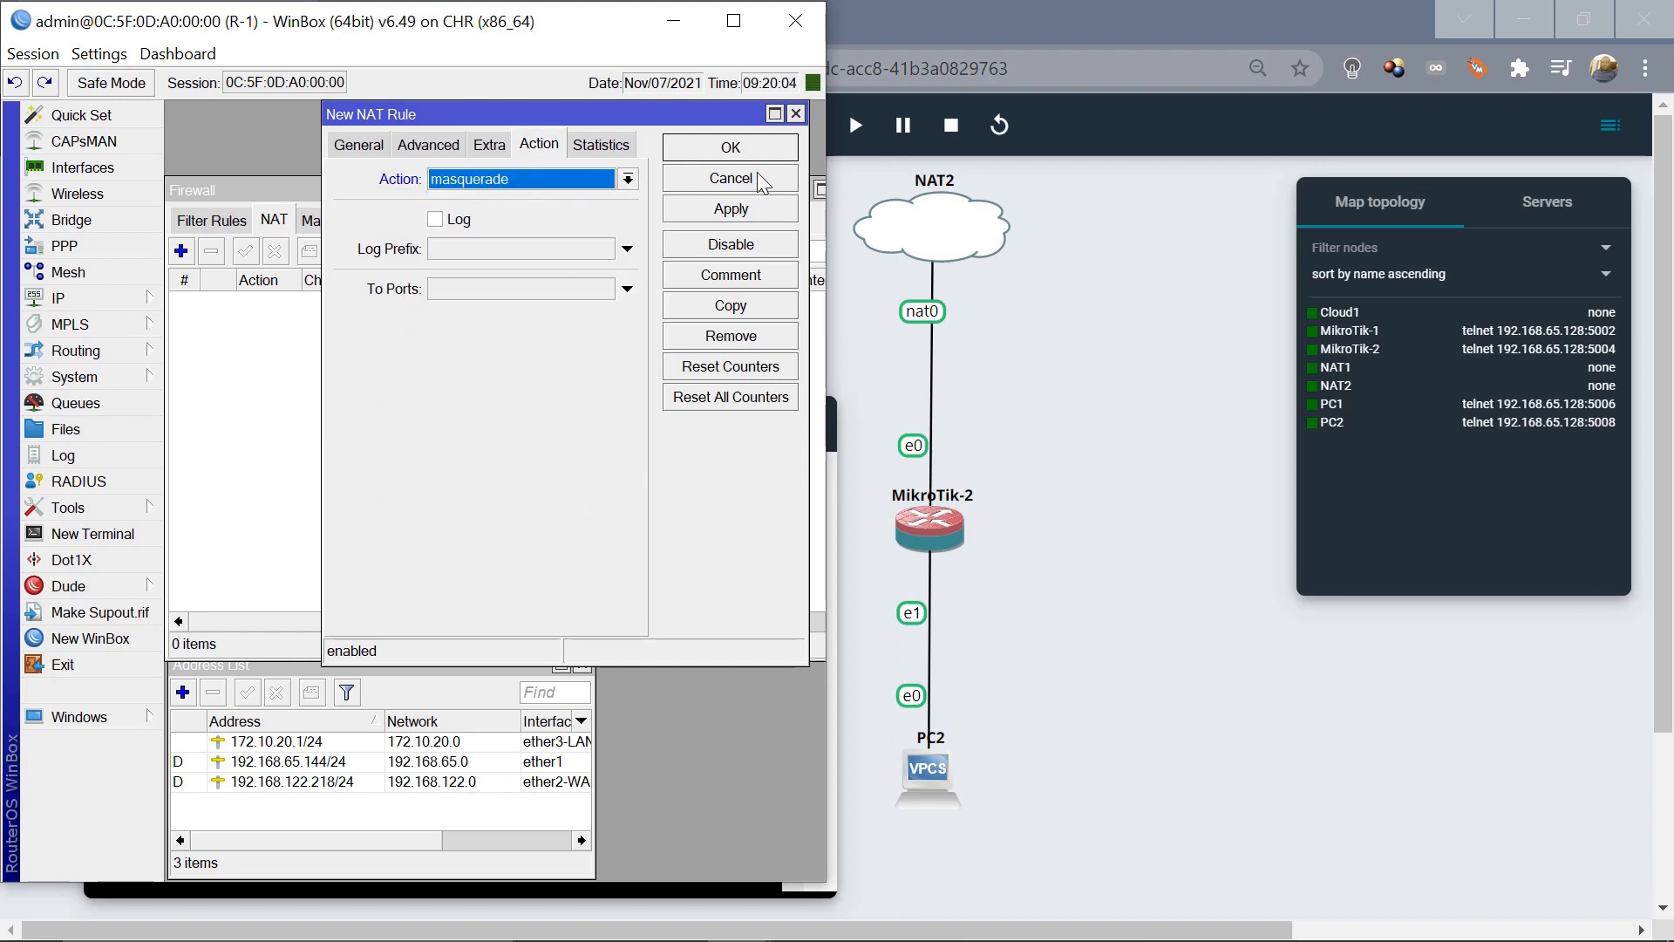
pyautogui.click(734, 218)
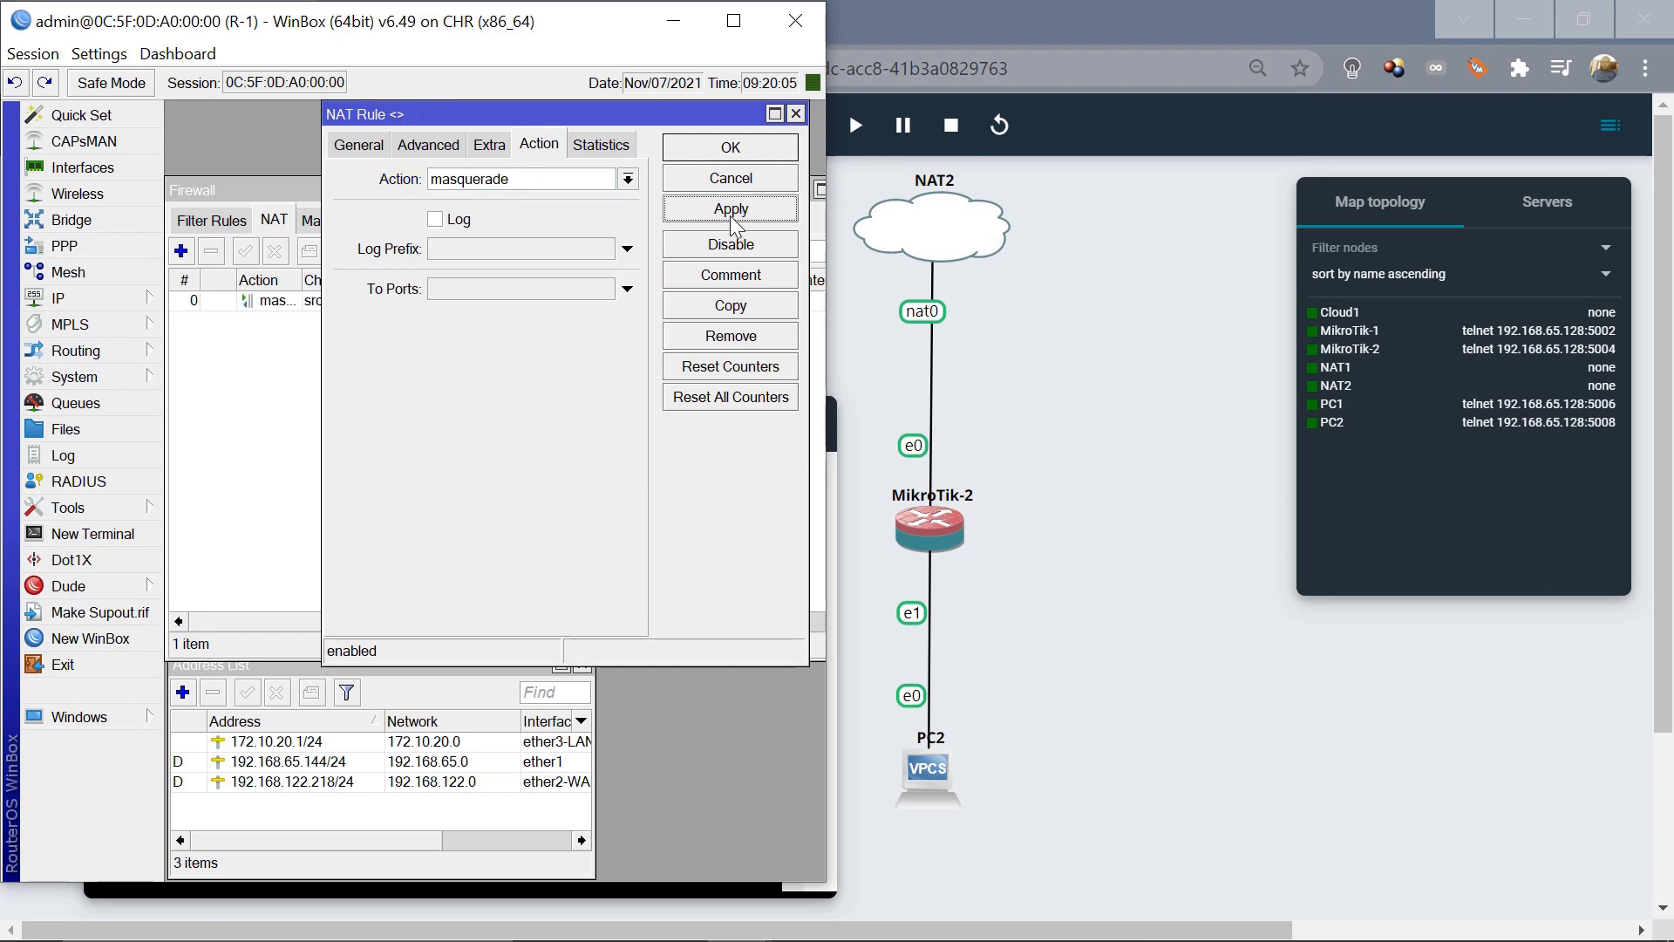
pyautogui.click(728, 156)
pyautogui.moveTo(750, 934)
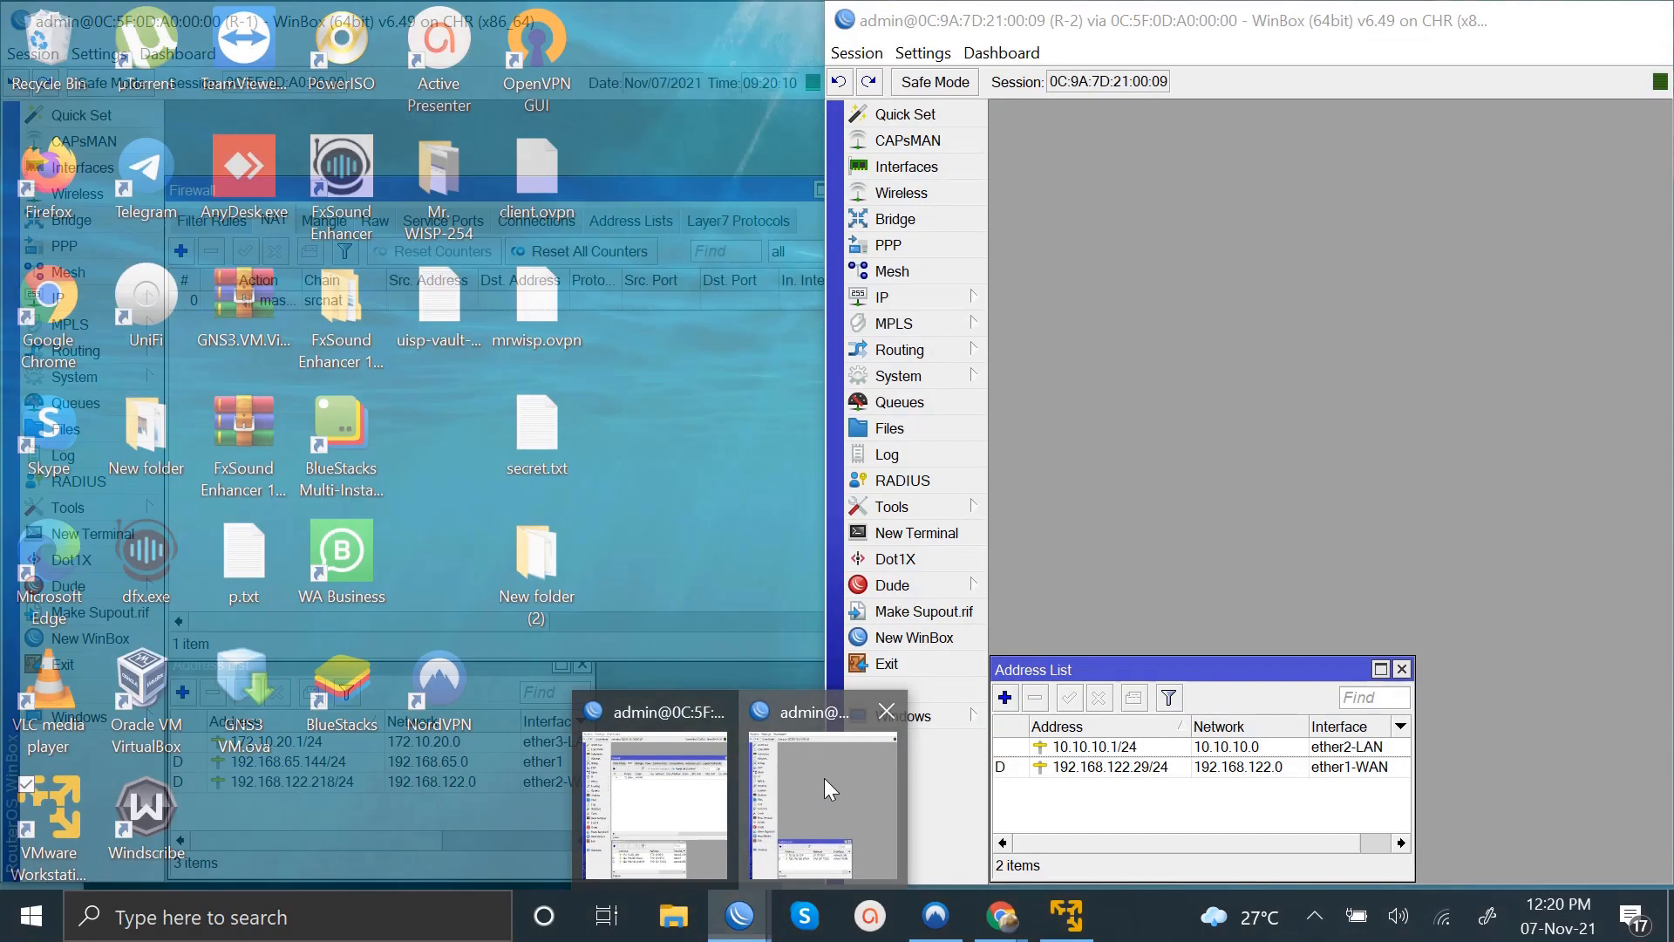
pyautogui.click(824, 778)
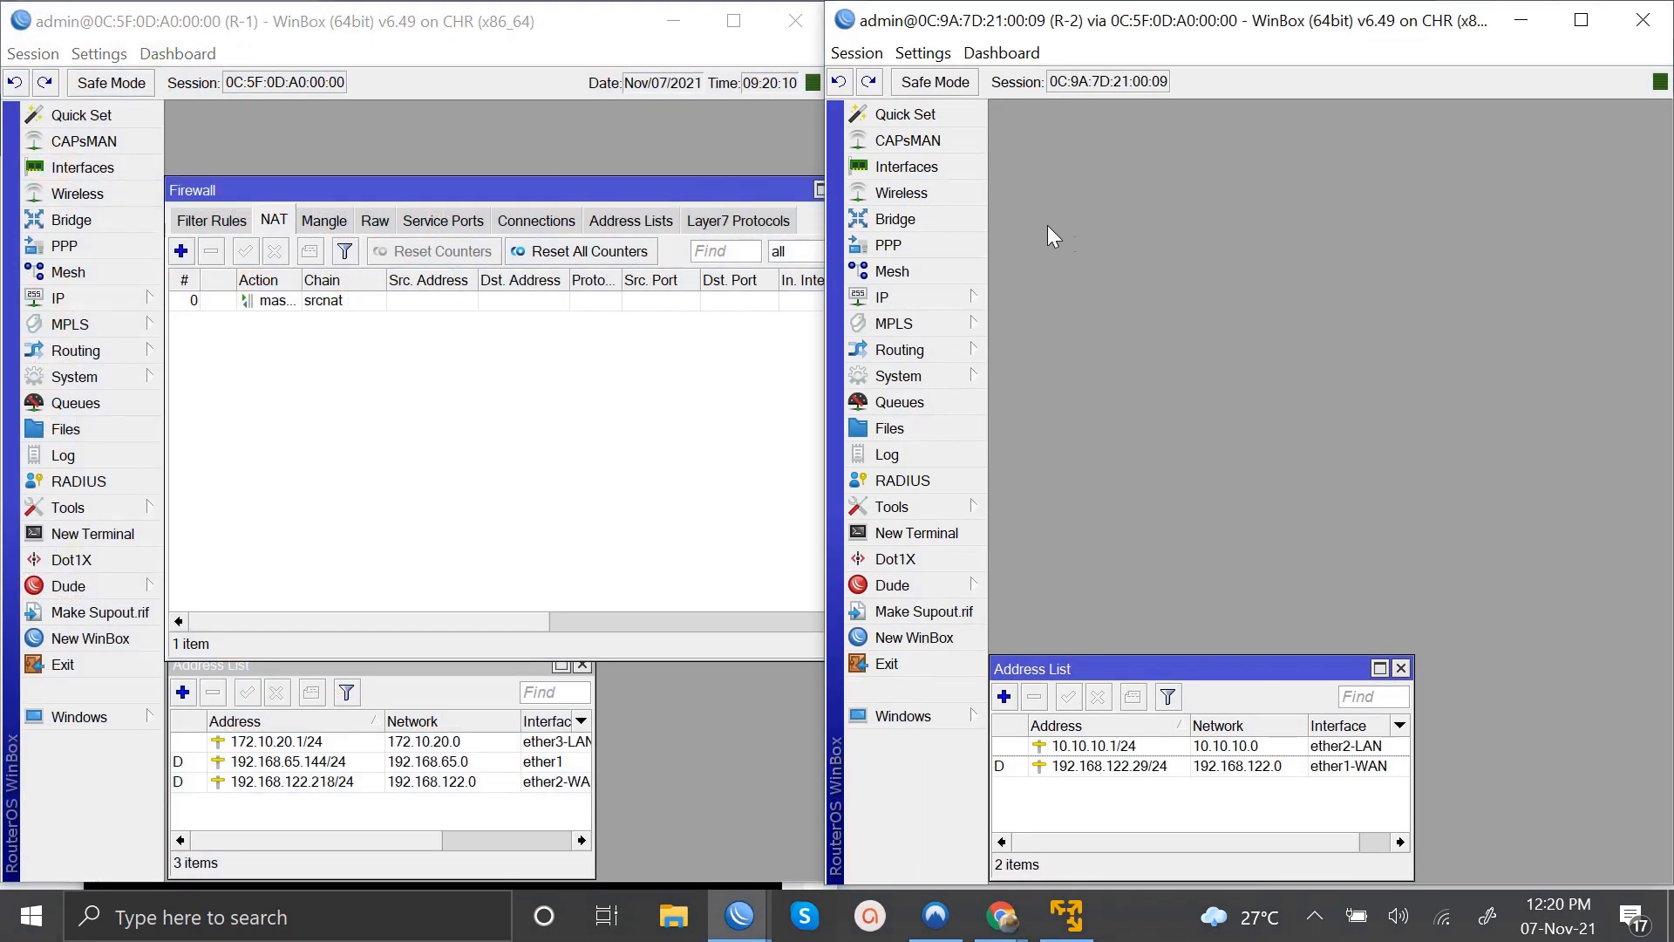
# Add a srcnat masquerade NAT rule out ether1-WAN on R-2.
pyautogui.click(883, 300)
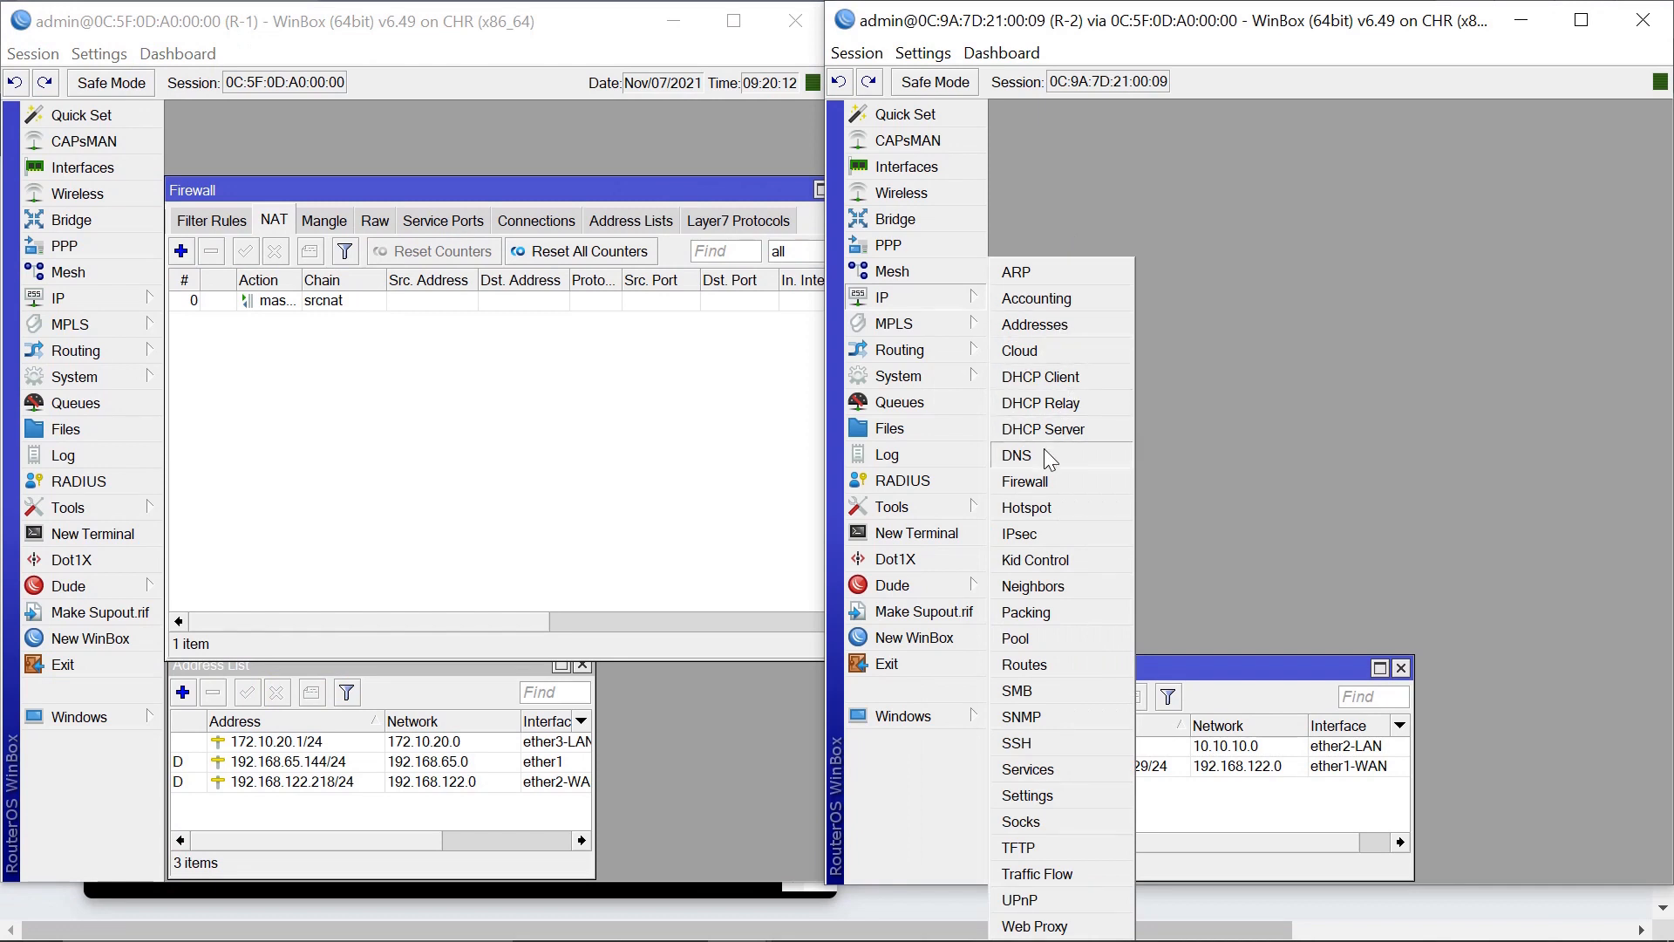
pyautogui.click(1029, 484)
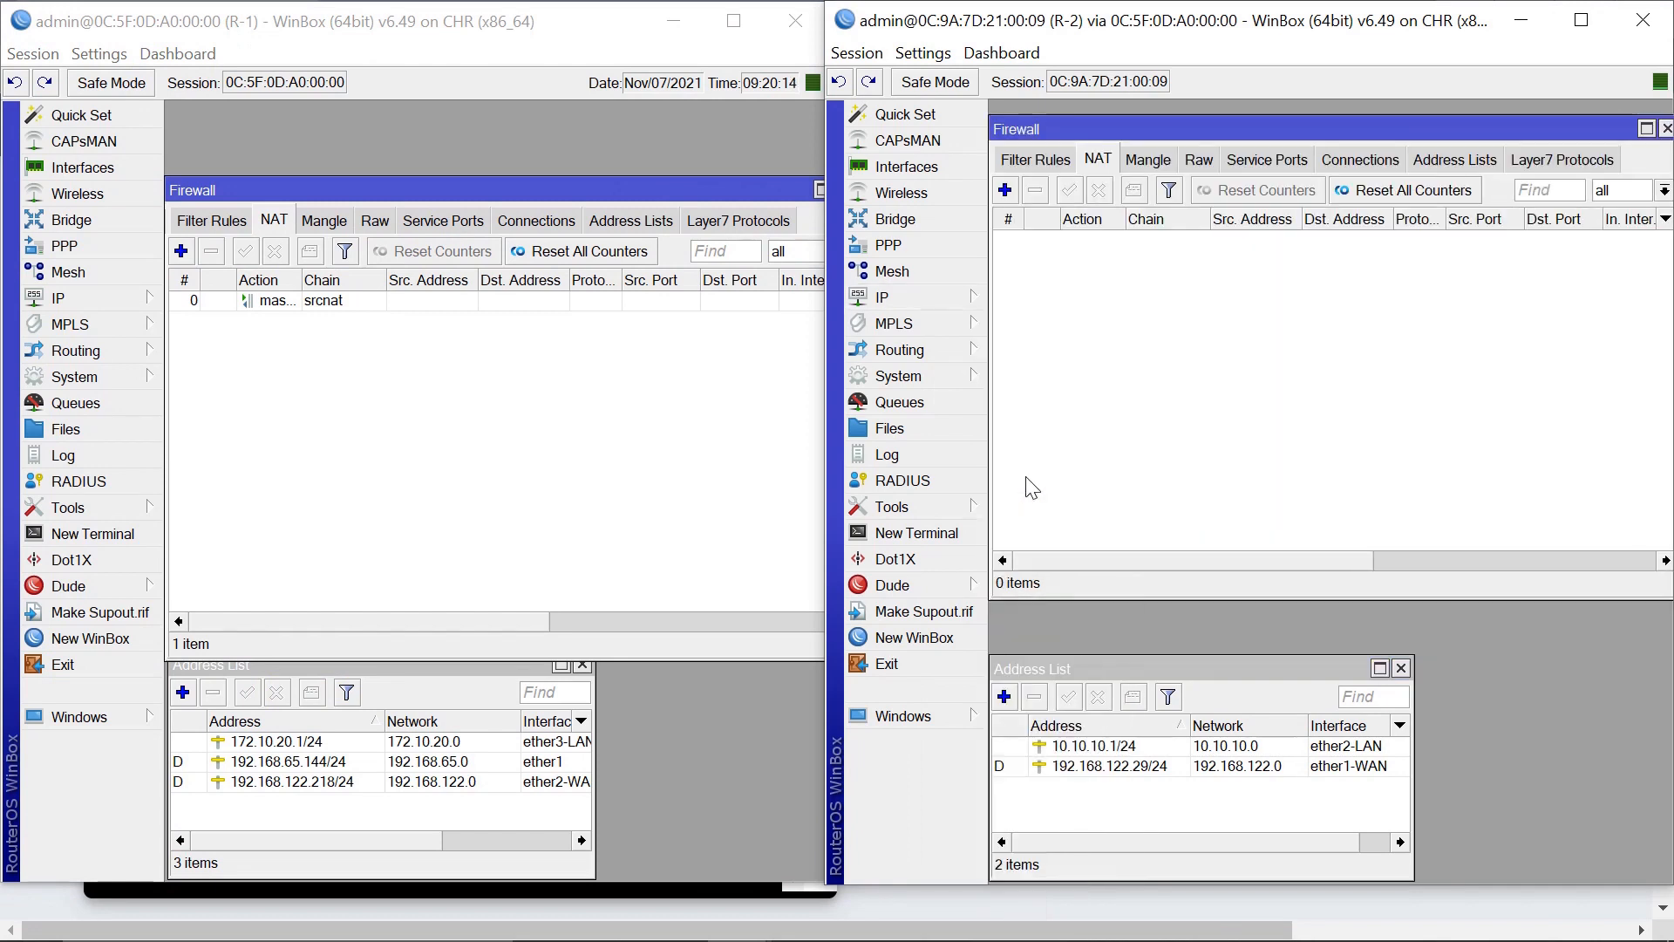
pyautogui.click(1005, 190)
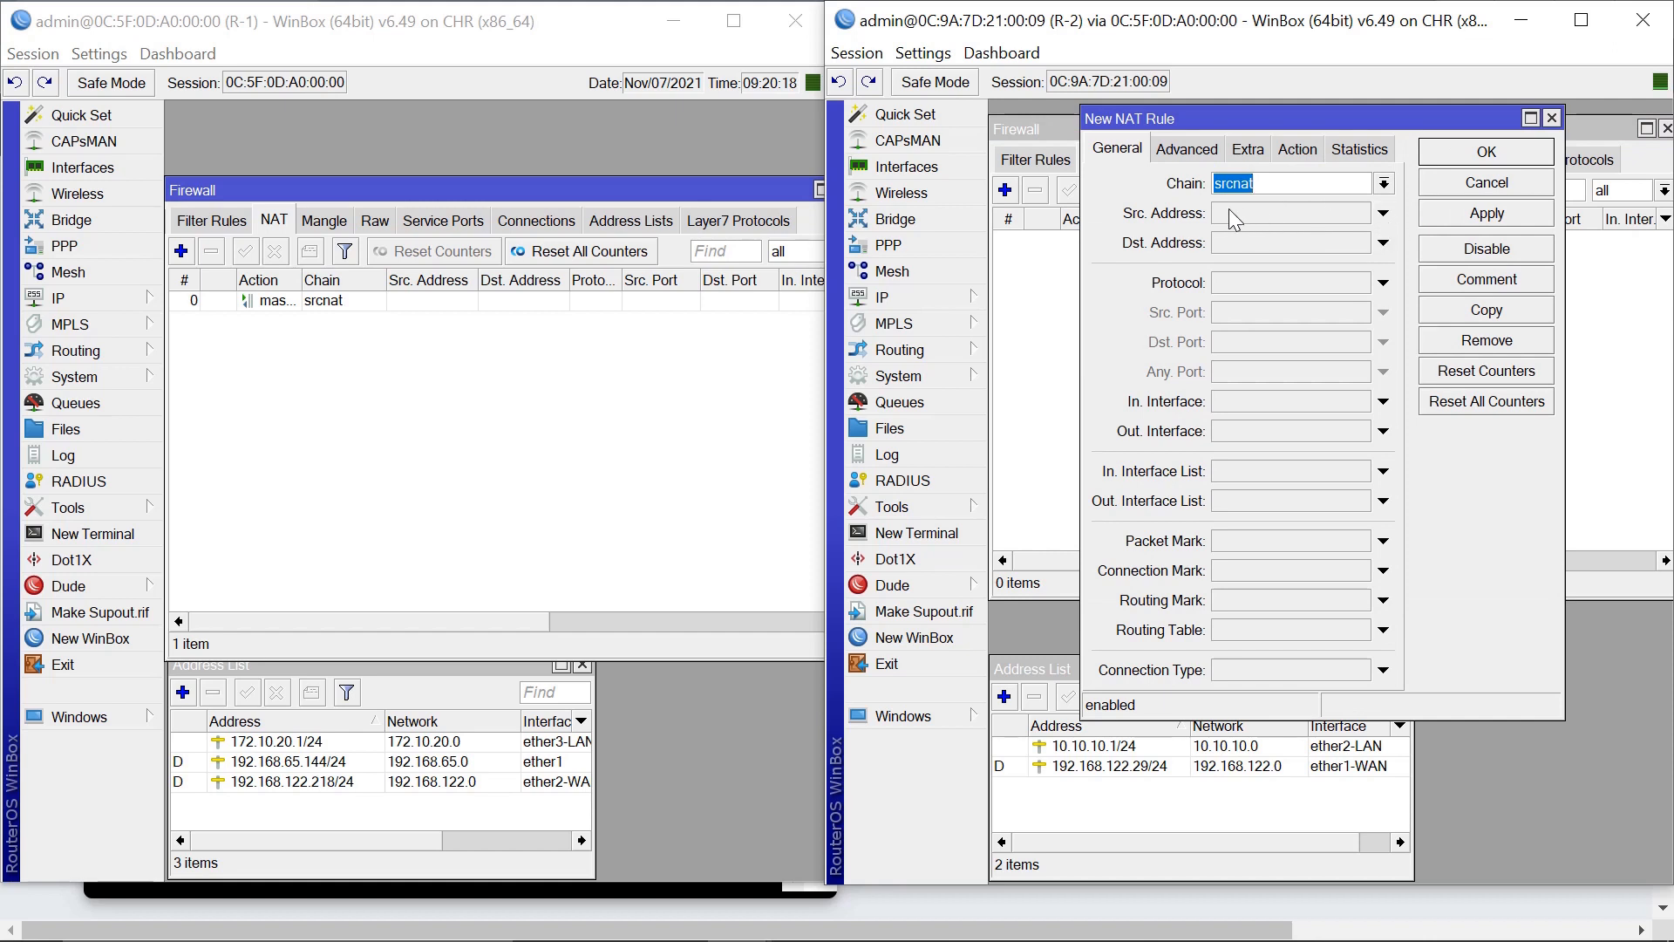
pyautogui.click(1384, 430)
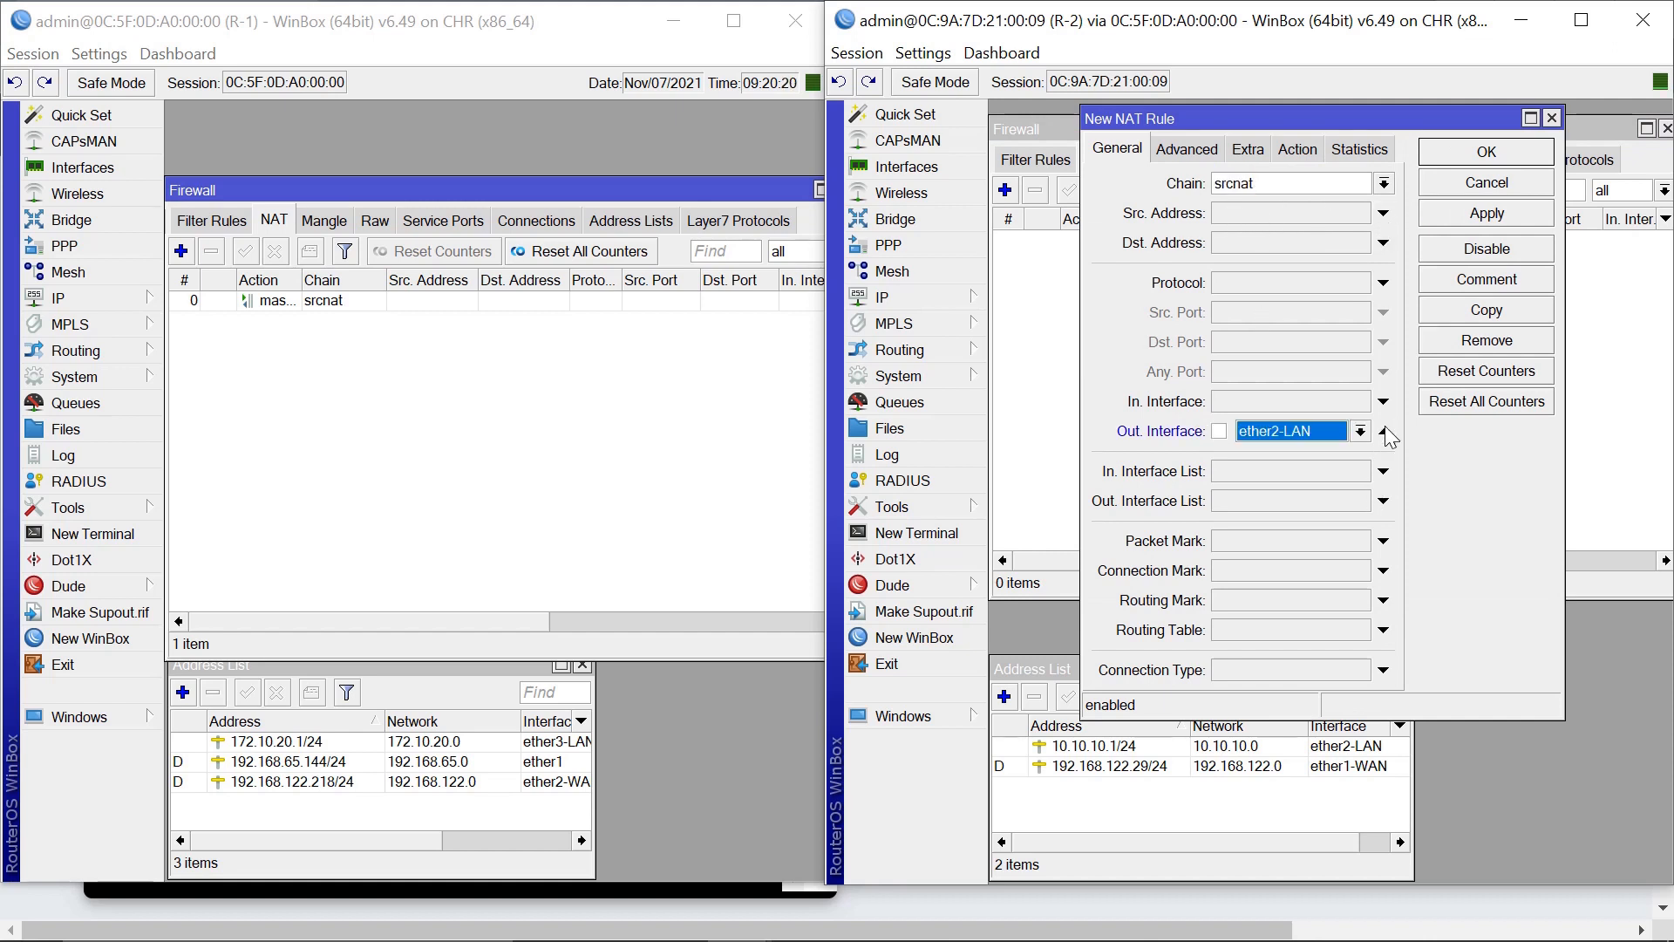
pyautogui.click(1360, 431)
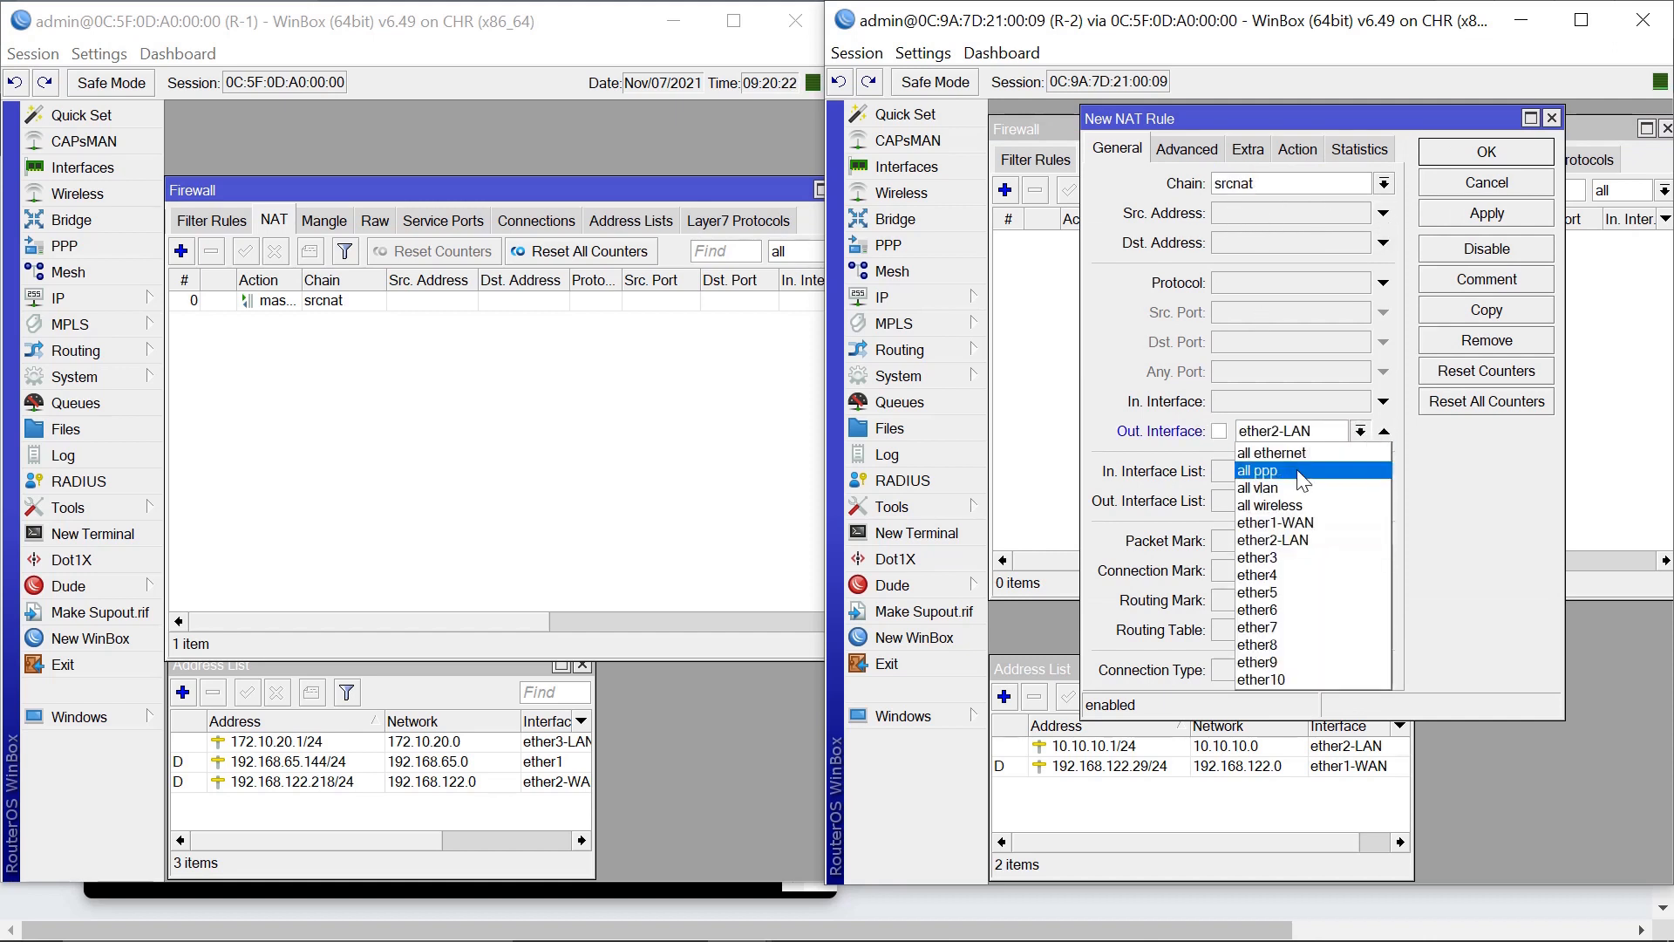
pyautogui.click(1292, 523)
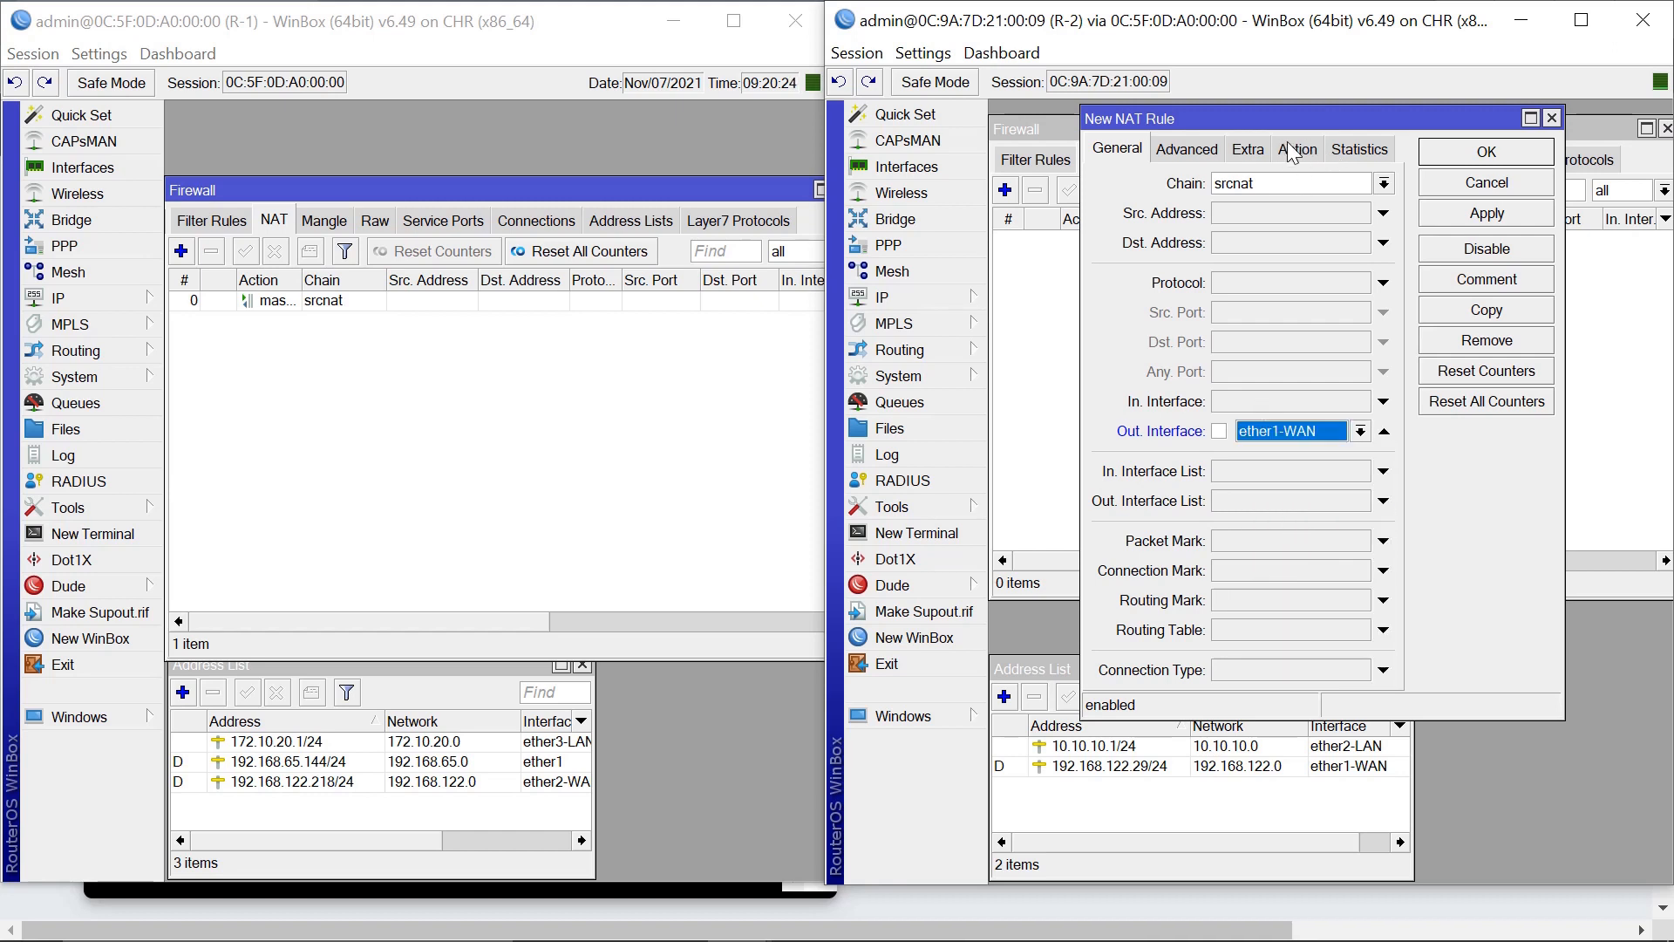
pyautogui.click(1296, 150)
pyautogui.click(1214, 183)
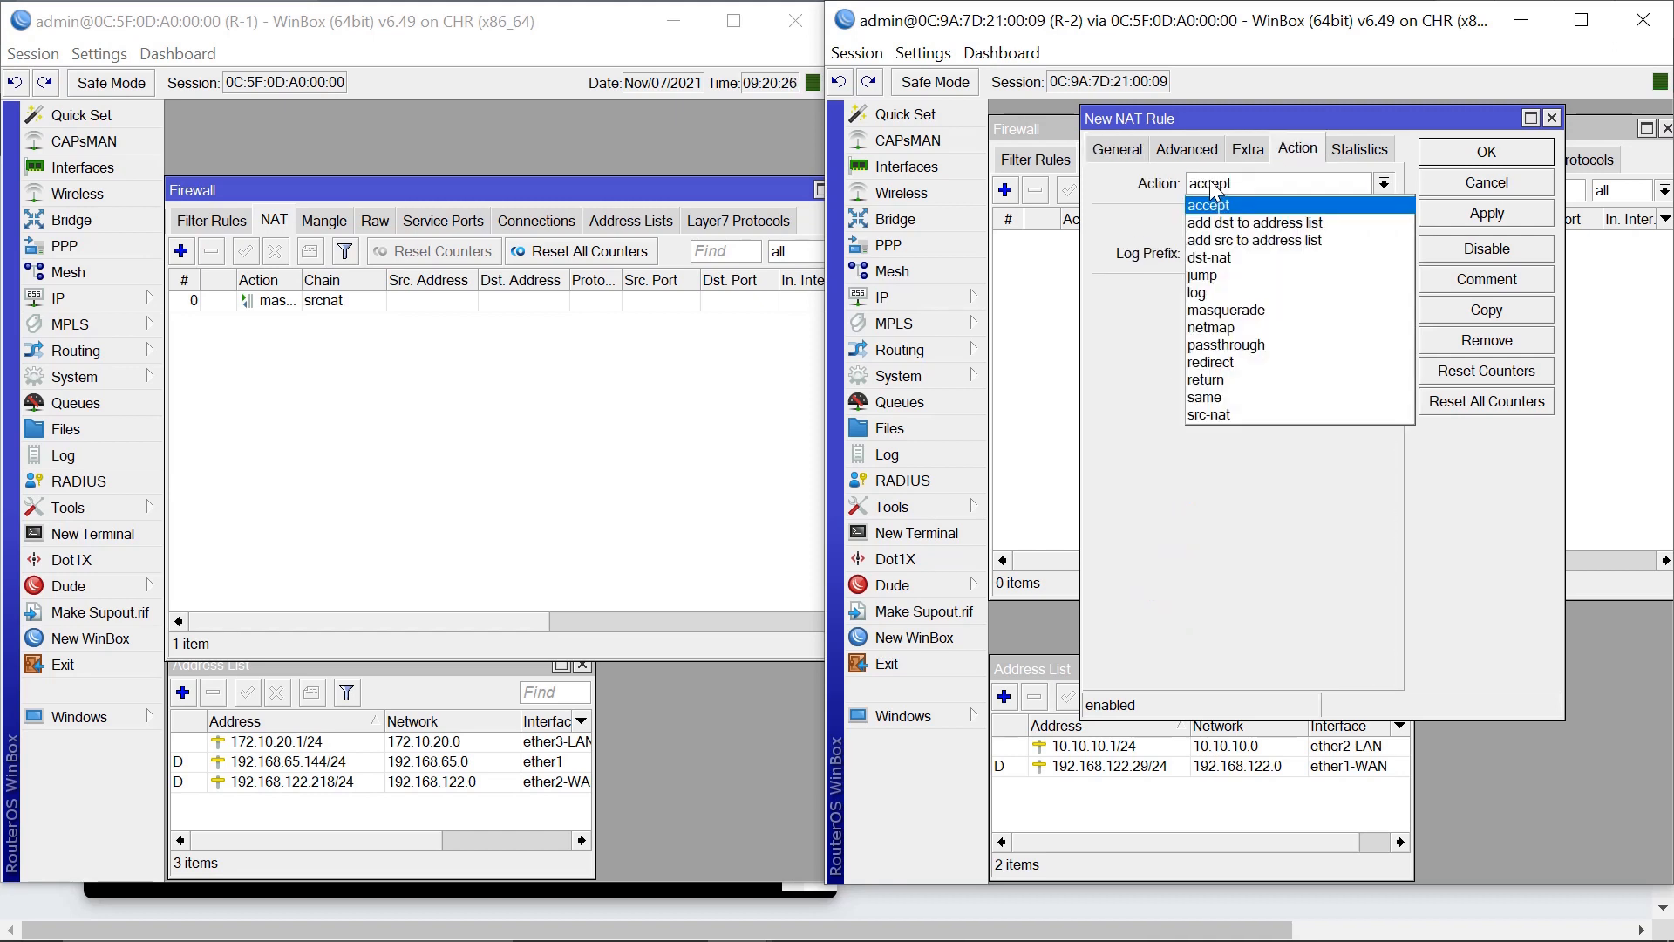
pyautogui.click(1233, 308)
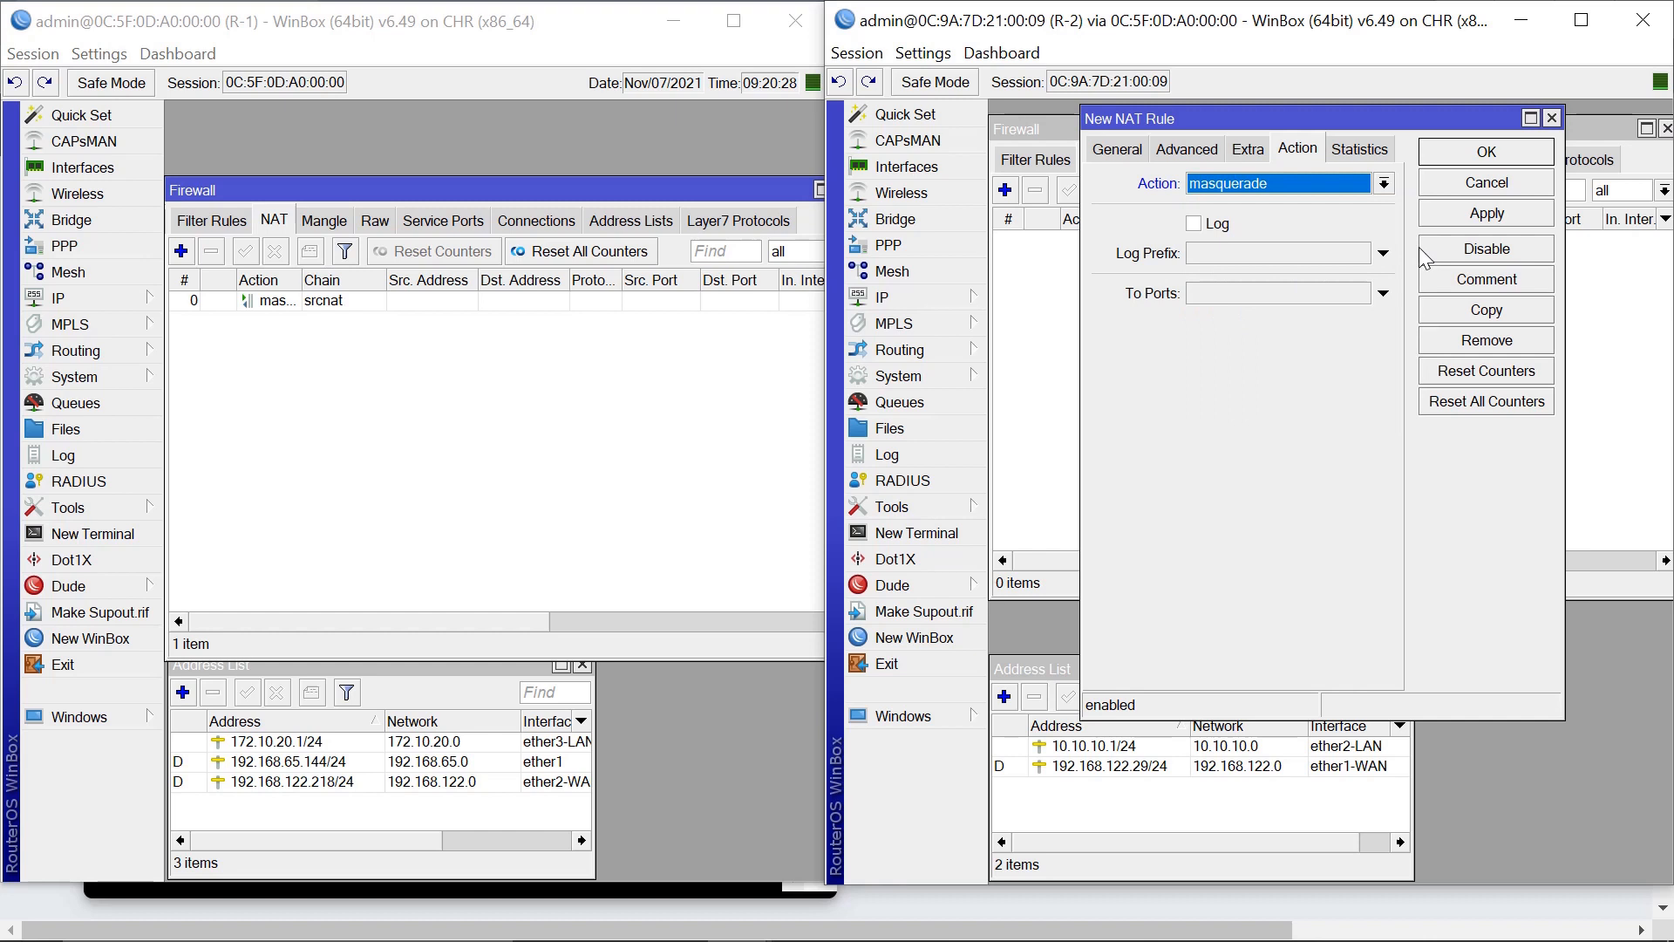
pyautogui.click(1487, 214)
pyautogui.click(1493, 165)
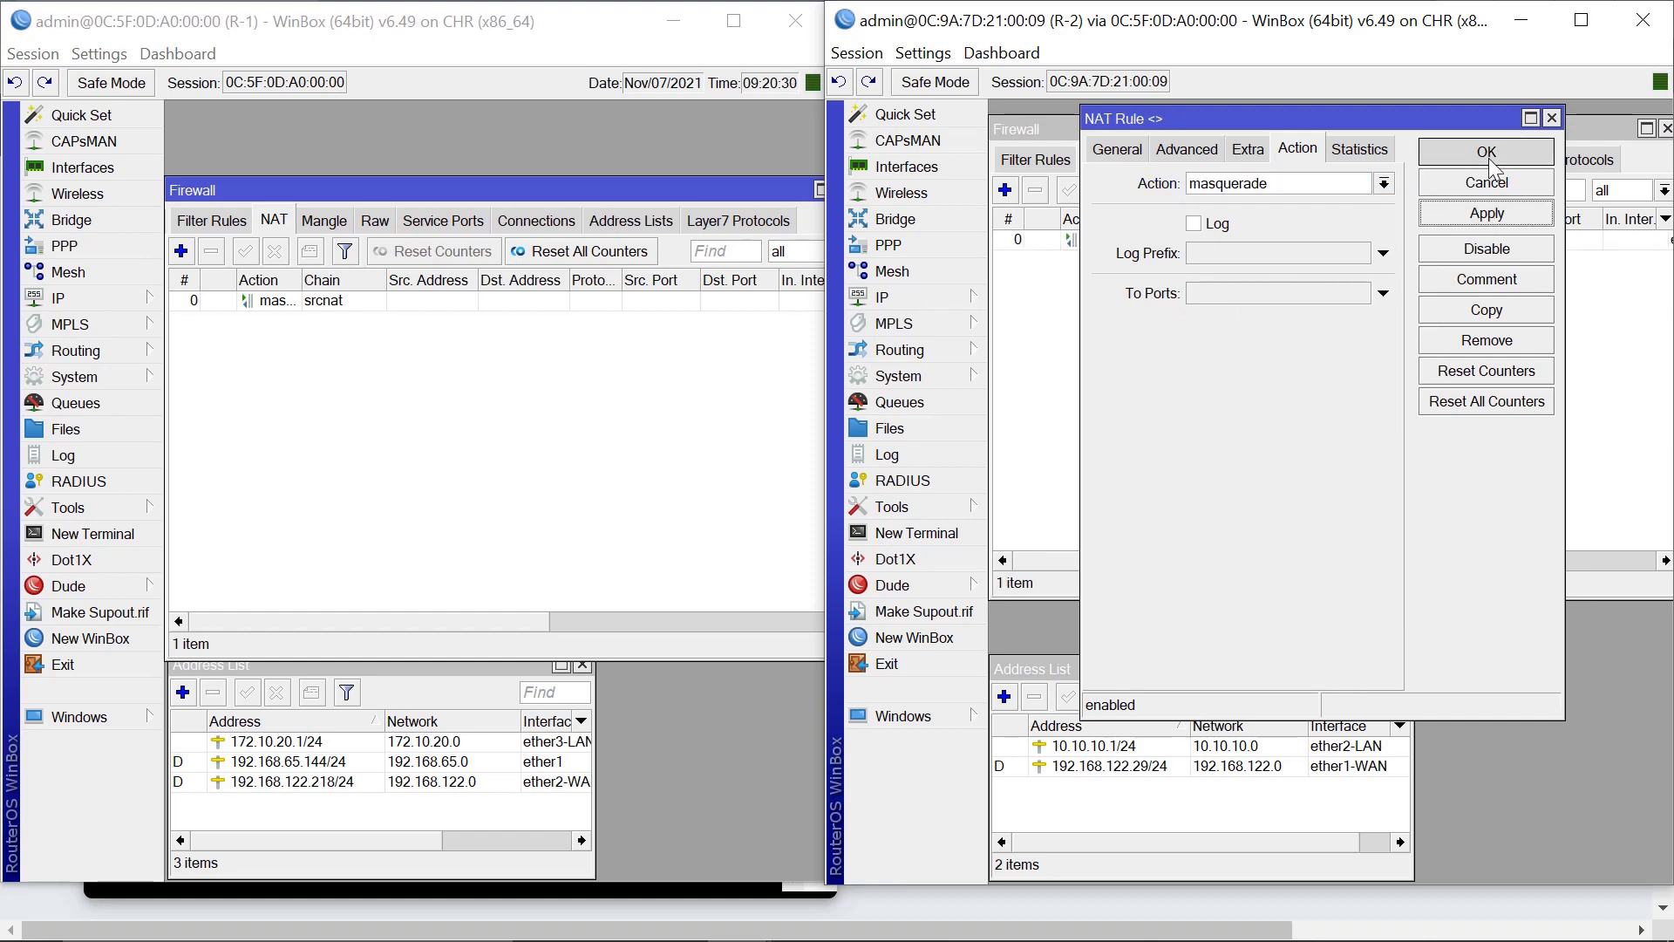
# Close both routers' firewall windows and minimise the R-1 session.
pyautogui.click(1666, 129)
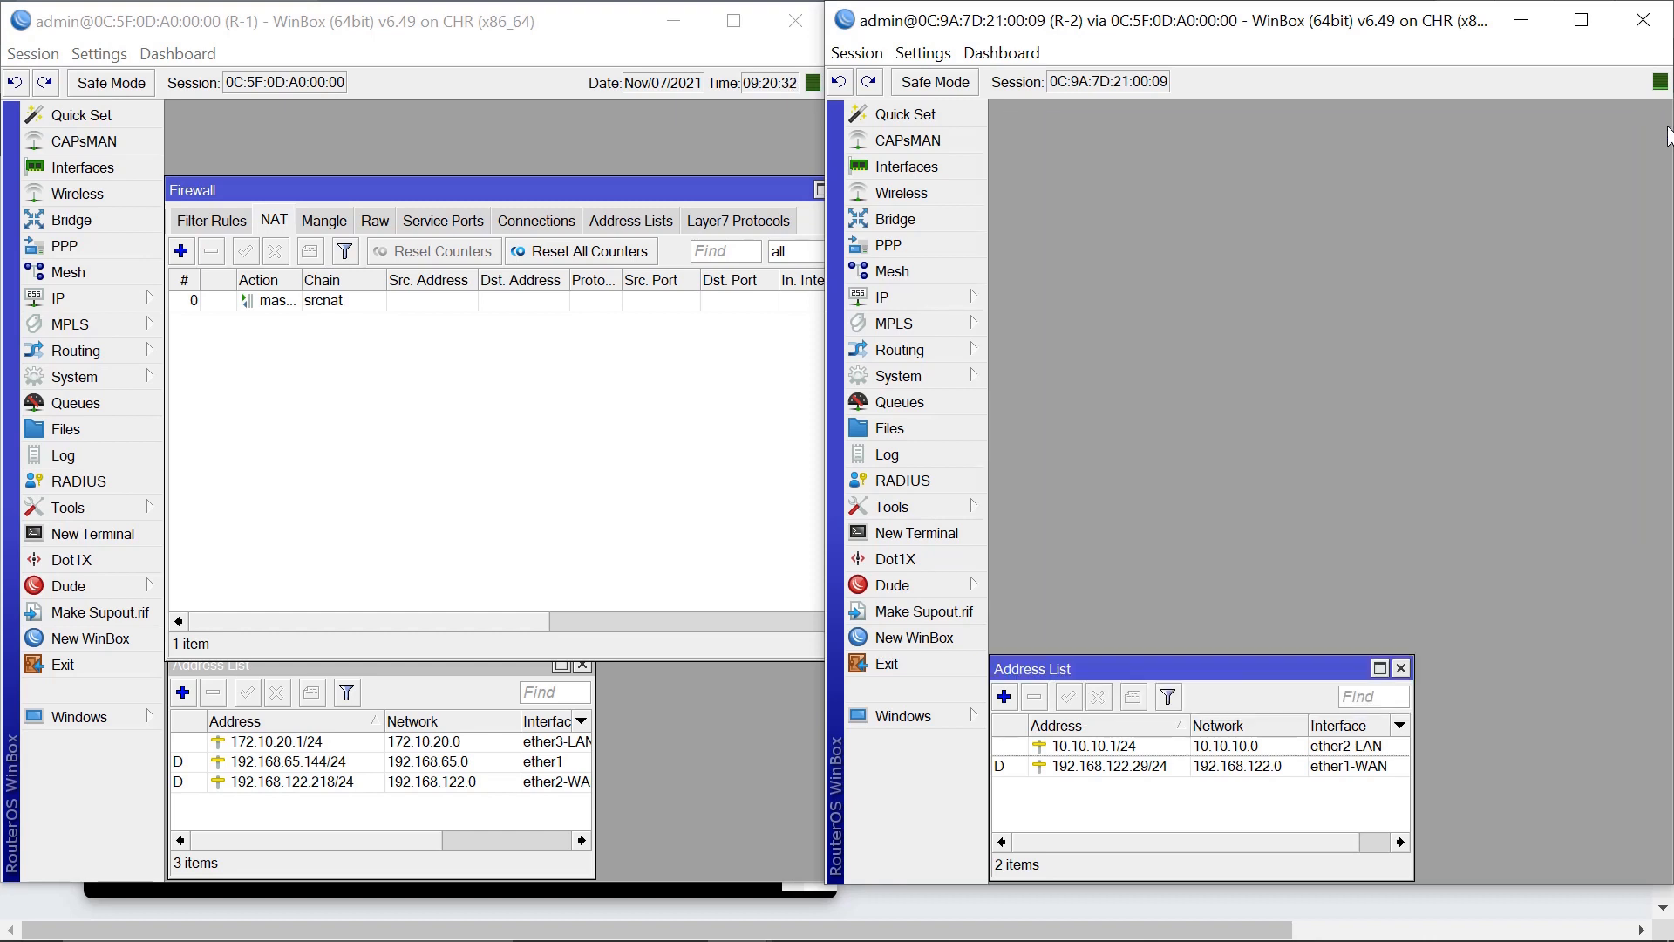
pyautogui.click(752, 187)
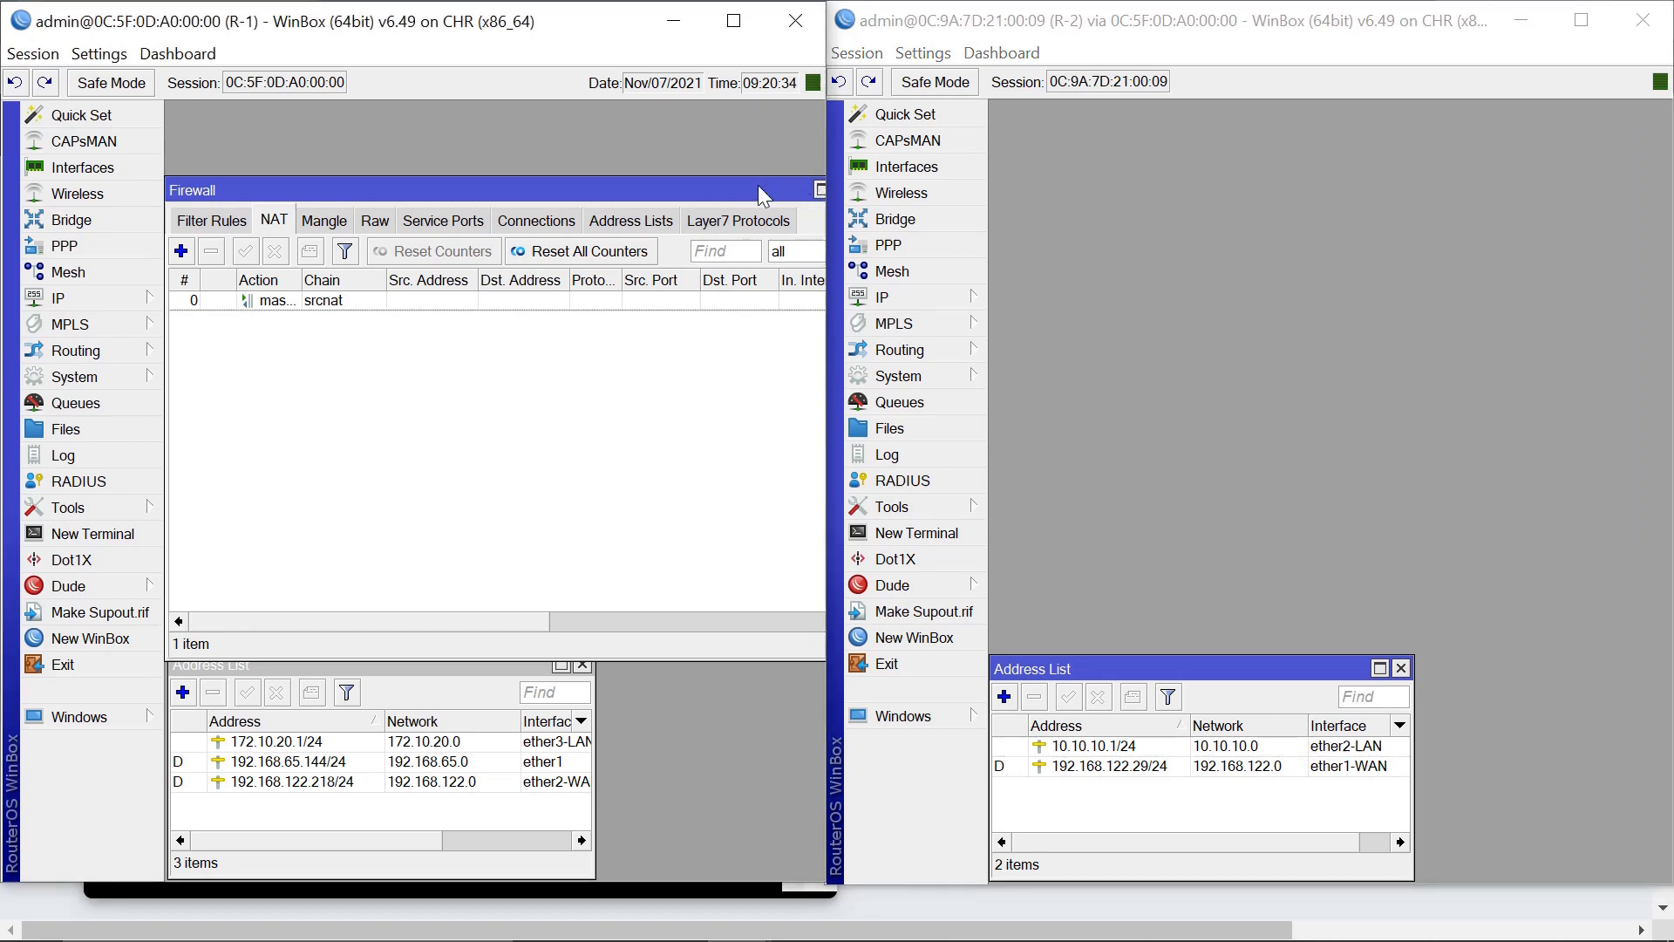
pyautogui.doubleClick(756, 185)
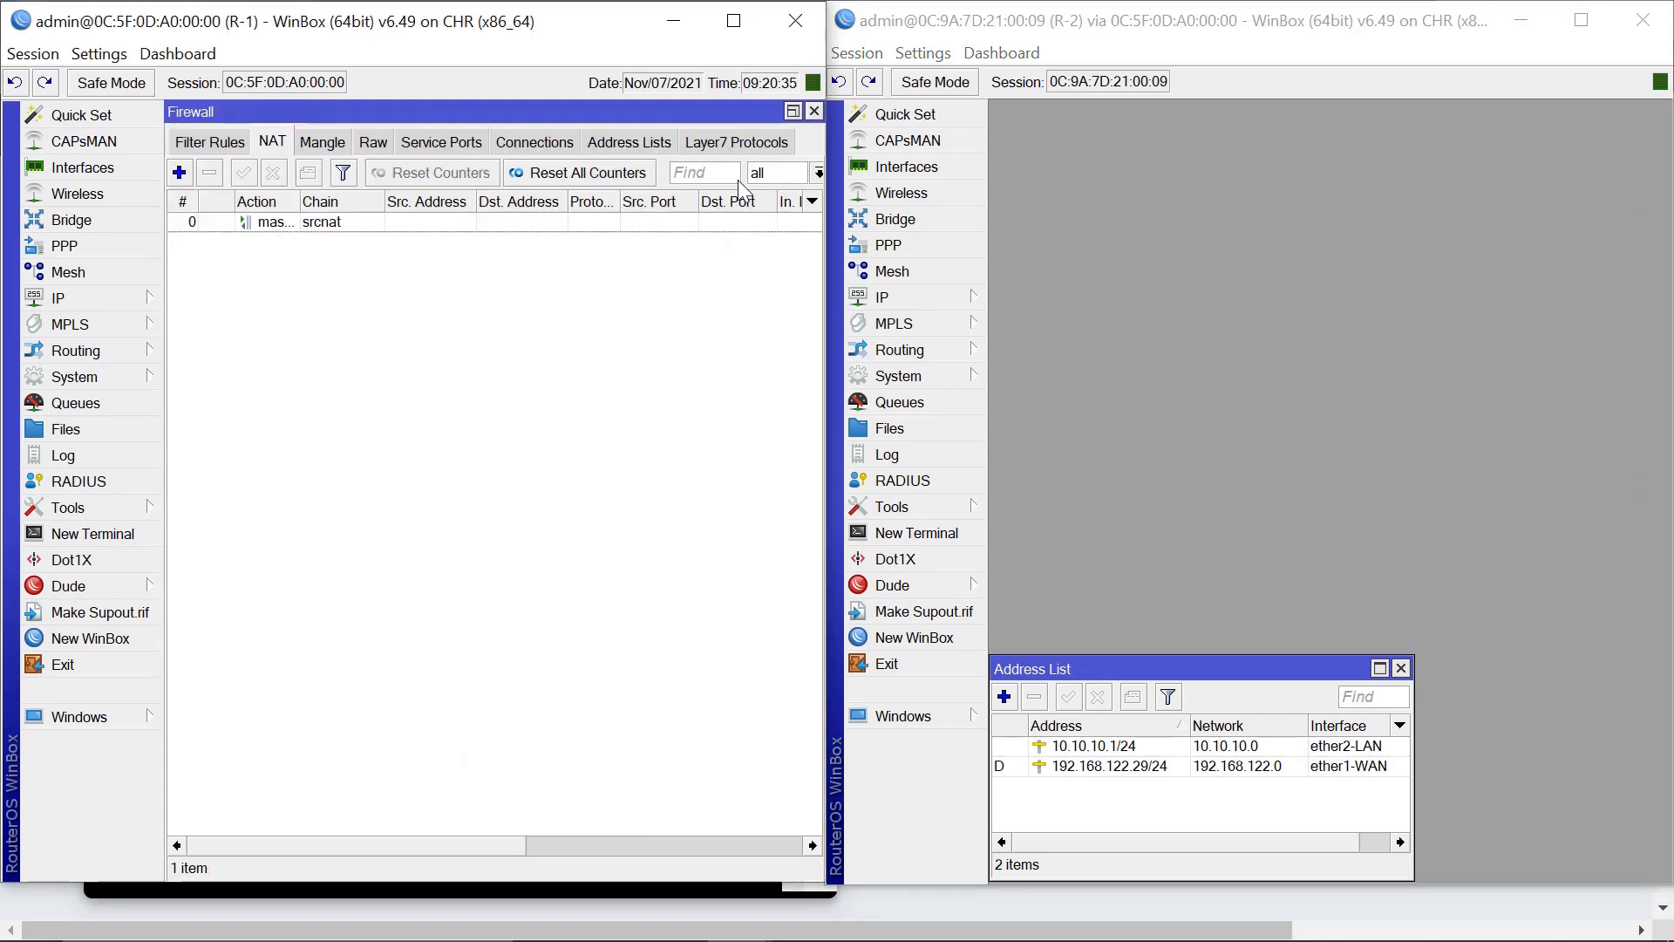
pyautogui.click(815, 112)
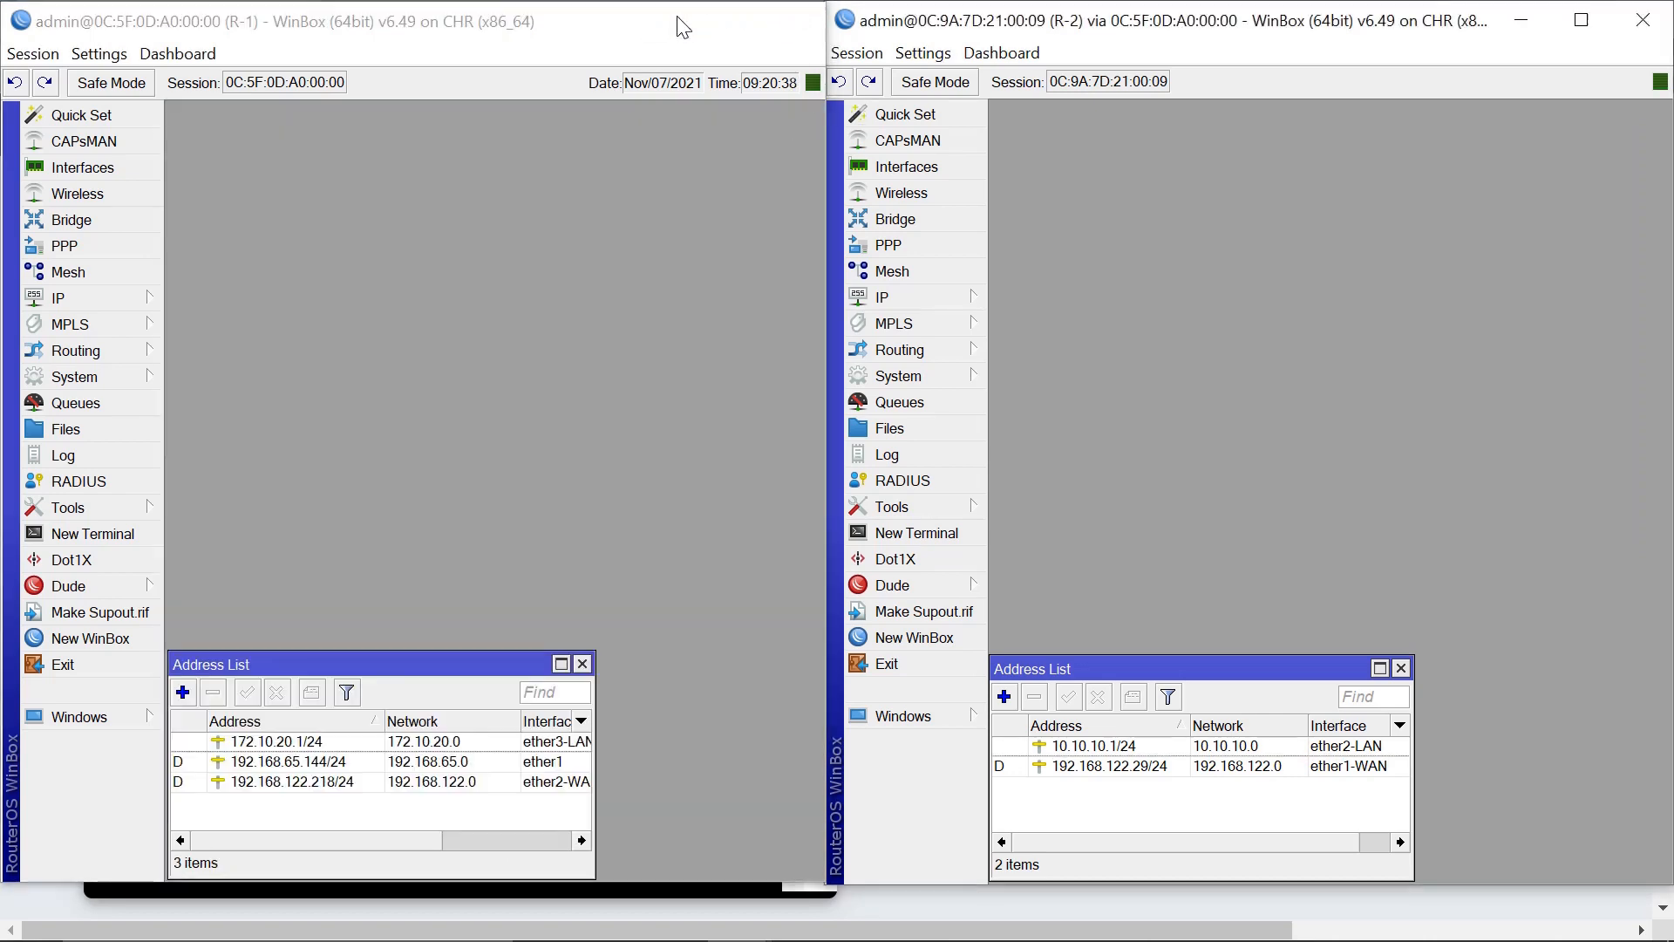
pyautogui.click(678, 18)
# Repeat PC1's ping to 8.8.8.8, now getting five replies at ttl 126.
pyautogui.click(250, 688)
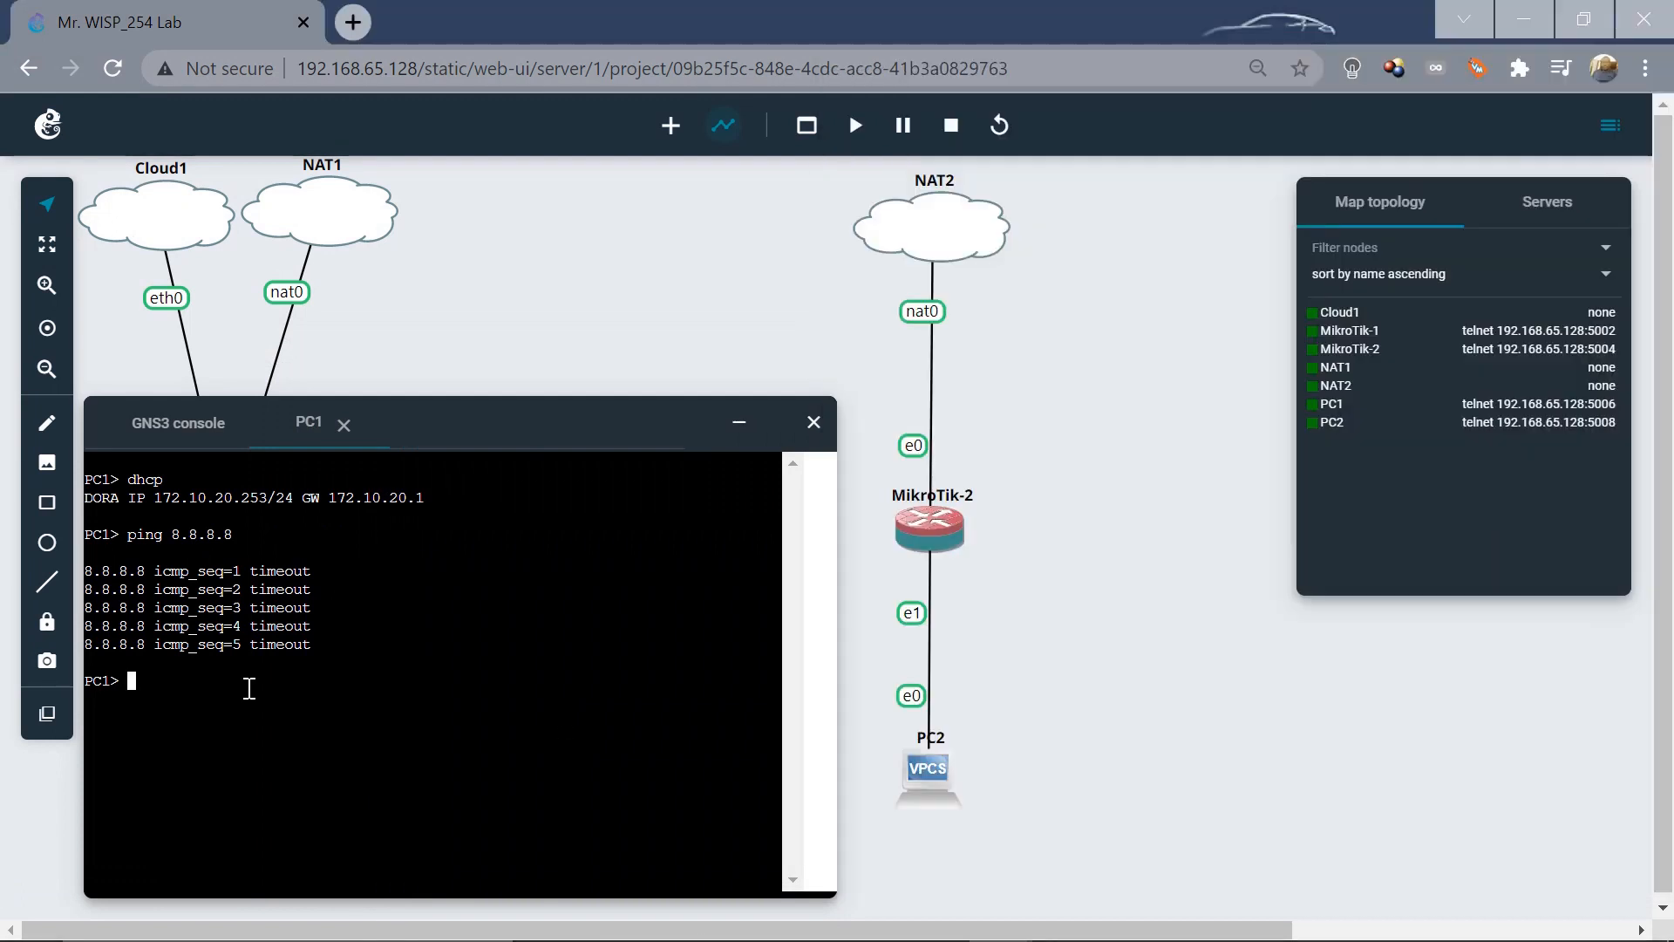
pyautogui.press('Up')
pyautogui.press('Return')
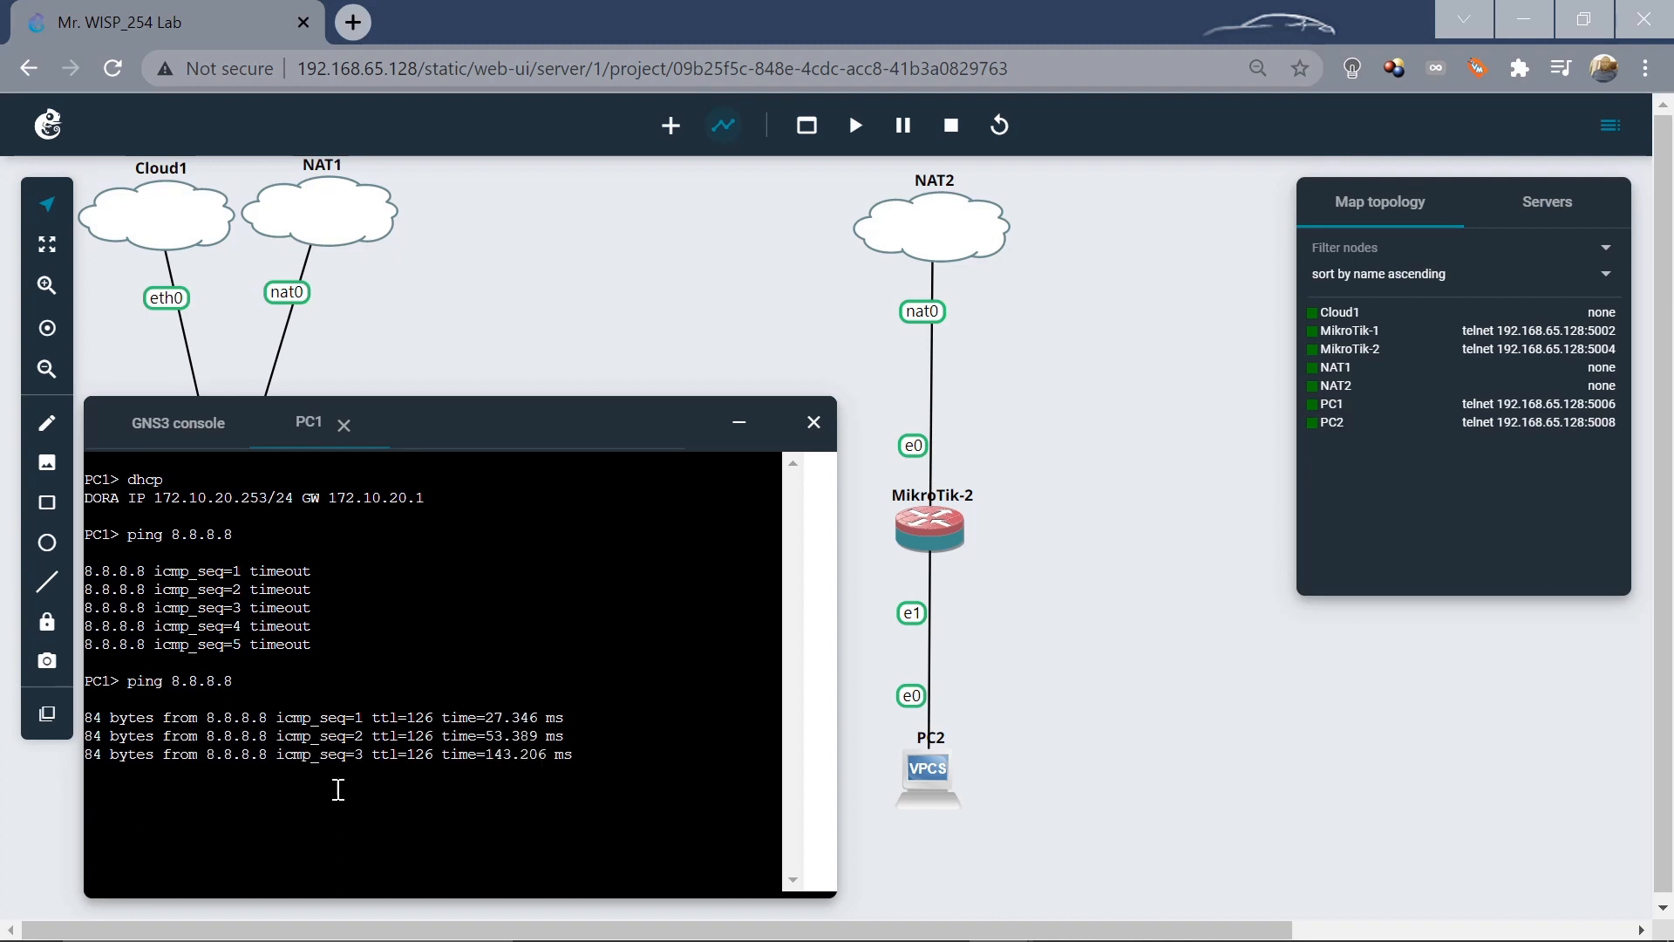
pyautogui.rightClick(938, 521)
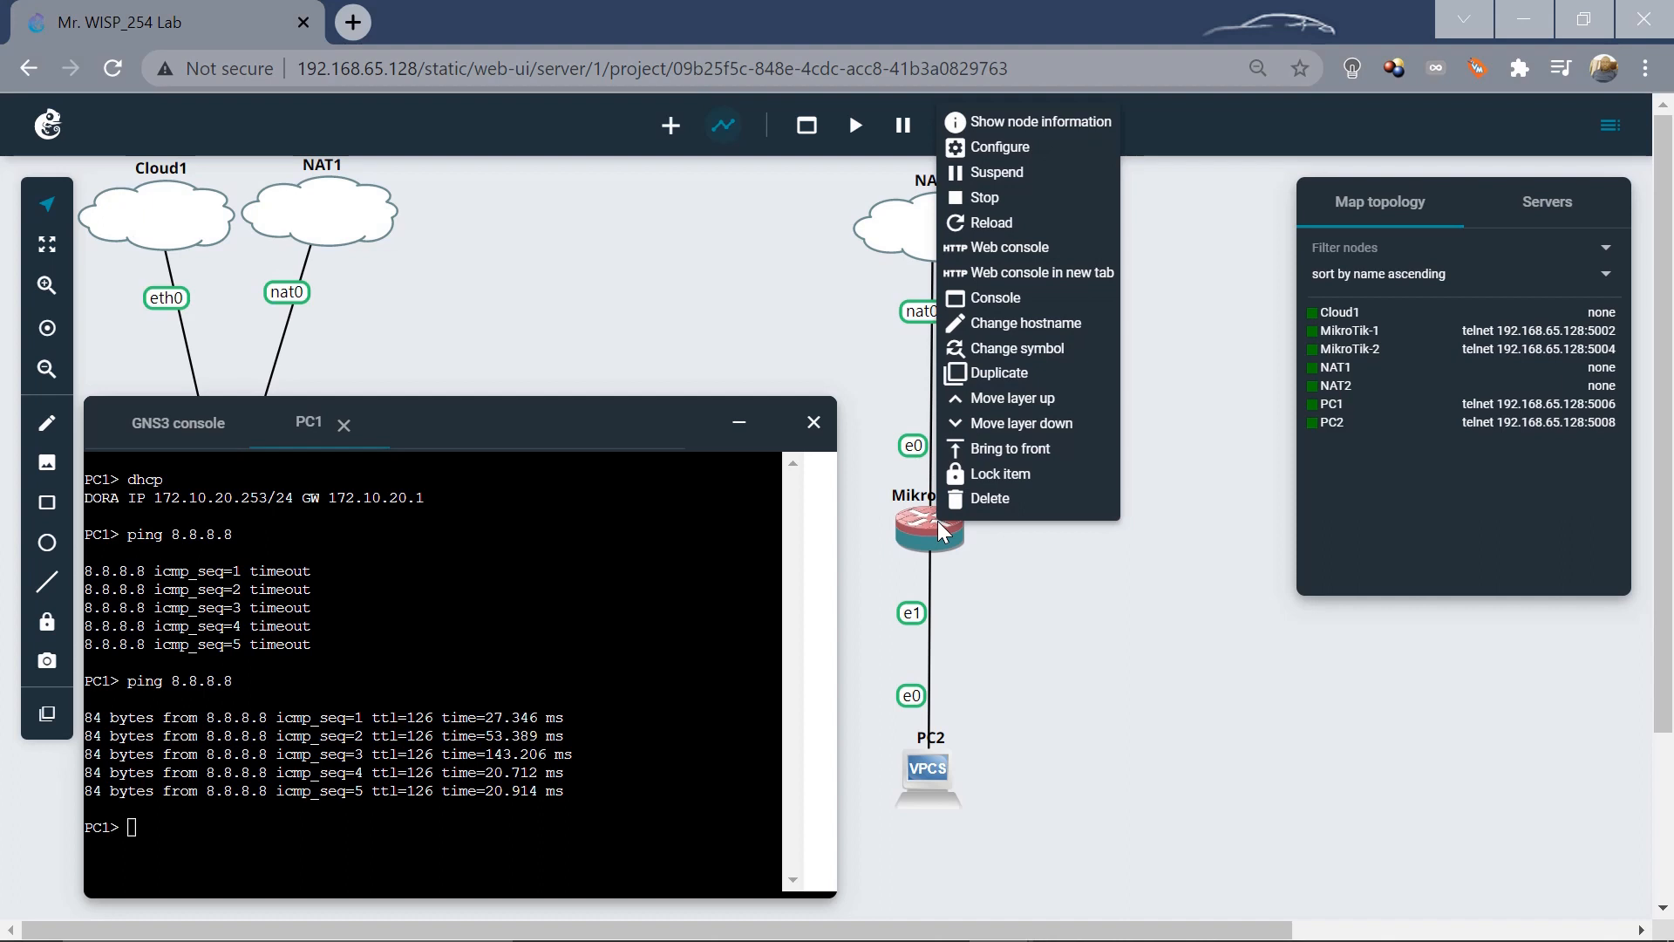
pyautogui.click(985, 251)
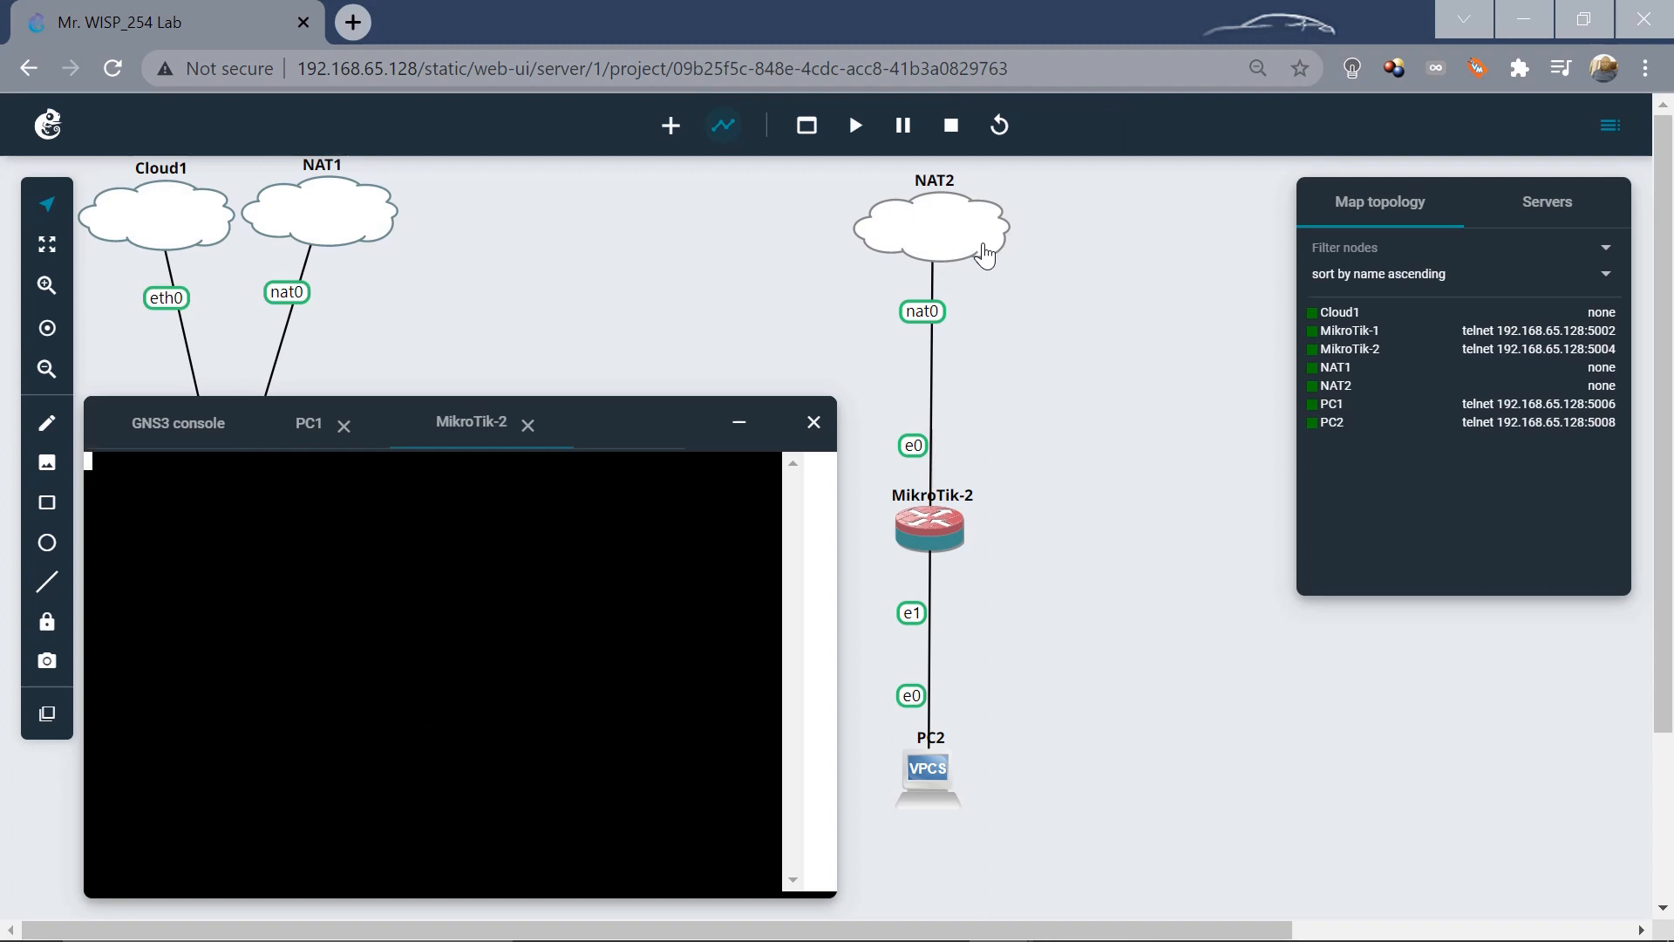
pyautogui.press('Return')
pyautogui.write('i')
pyautogui.write('hcp')
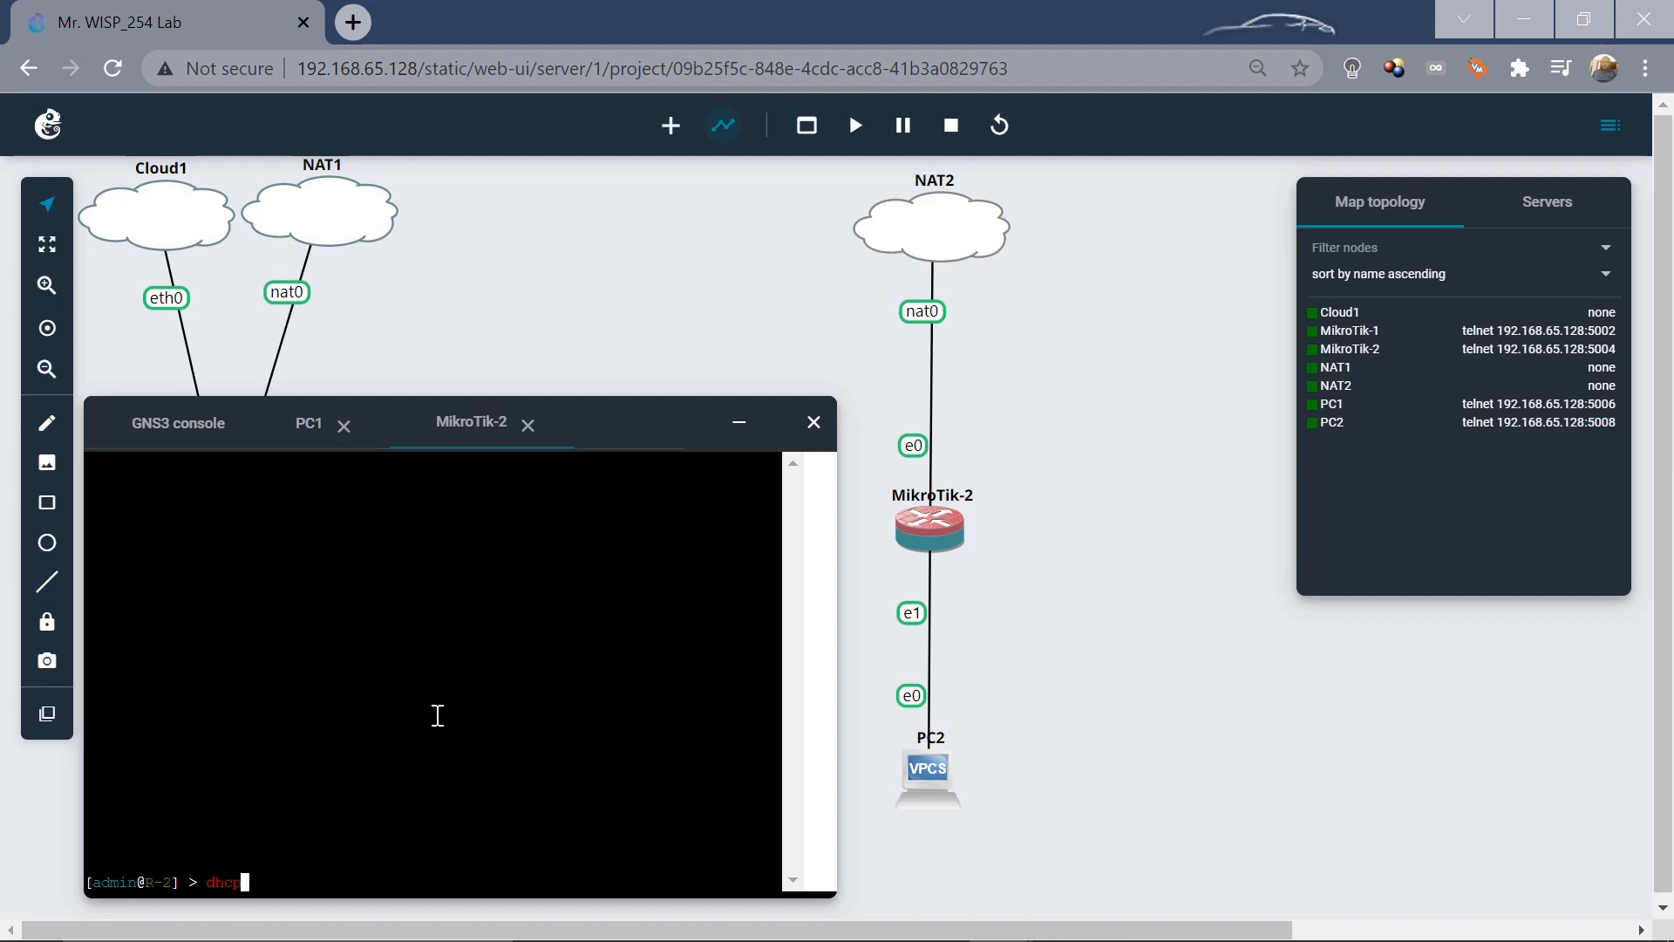
pyautogui.press('BackSpace')
pyautogui.press('BackSpace')
pyautogui.press('BackSpace')
pyautogui.press('BackSpace')
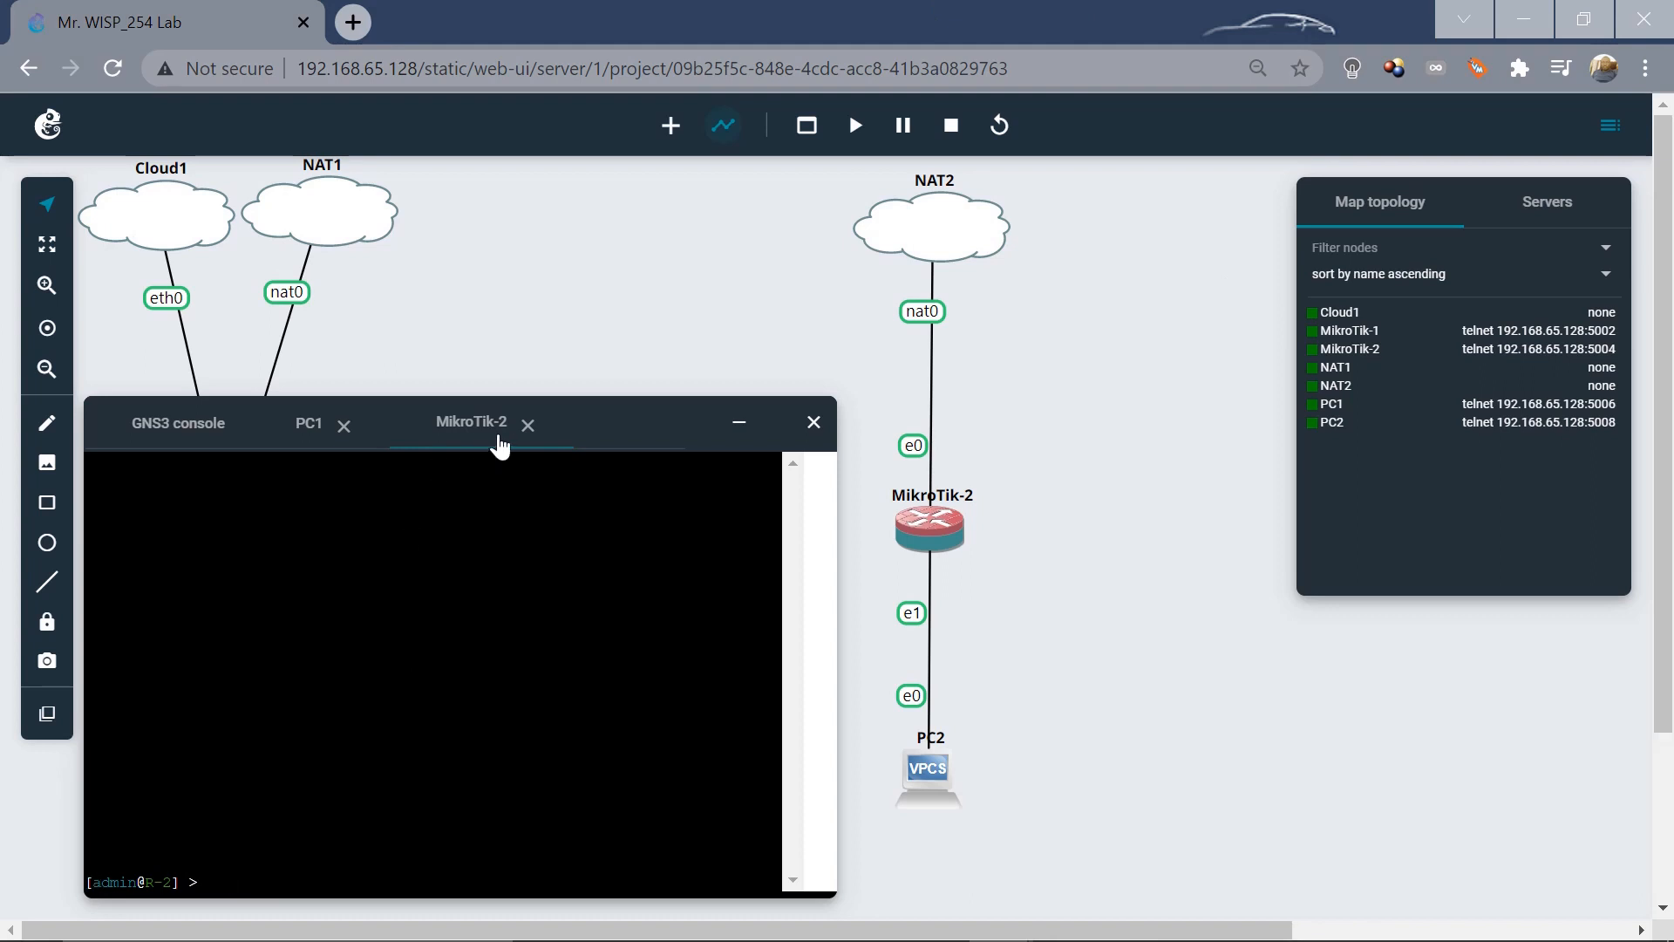
pyautogui.click(527, 424)
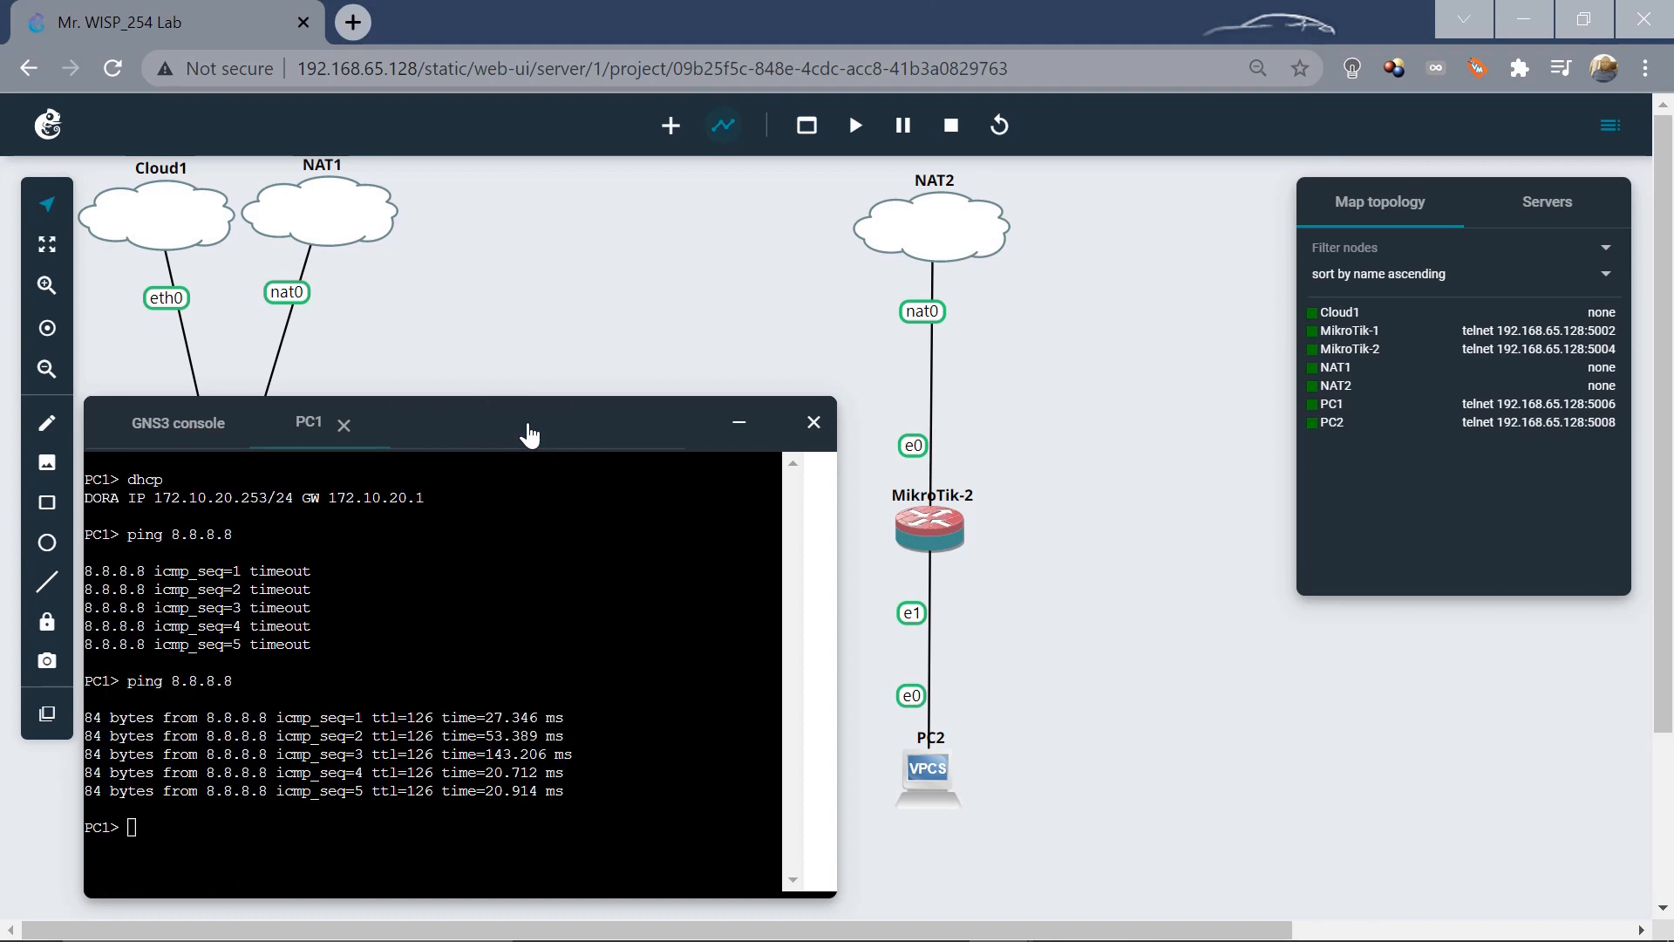
pyautogui.click(933, 775)
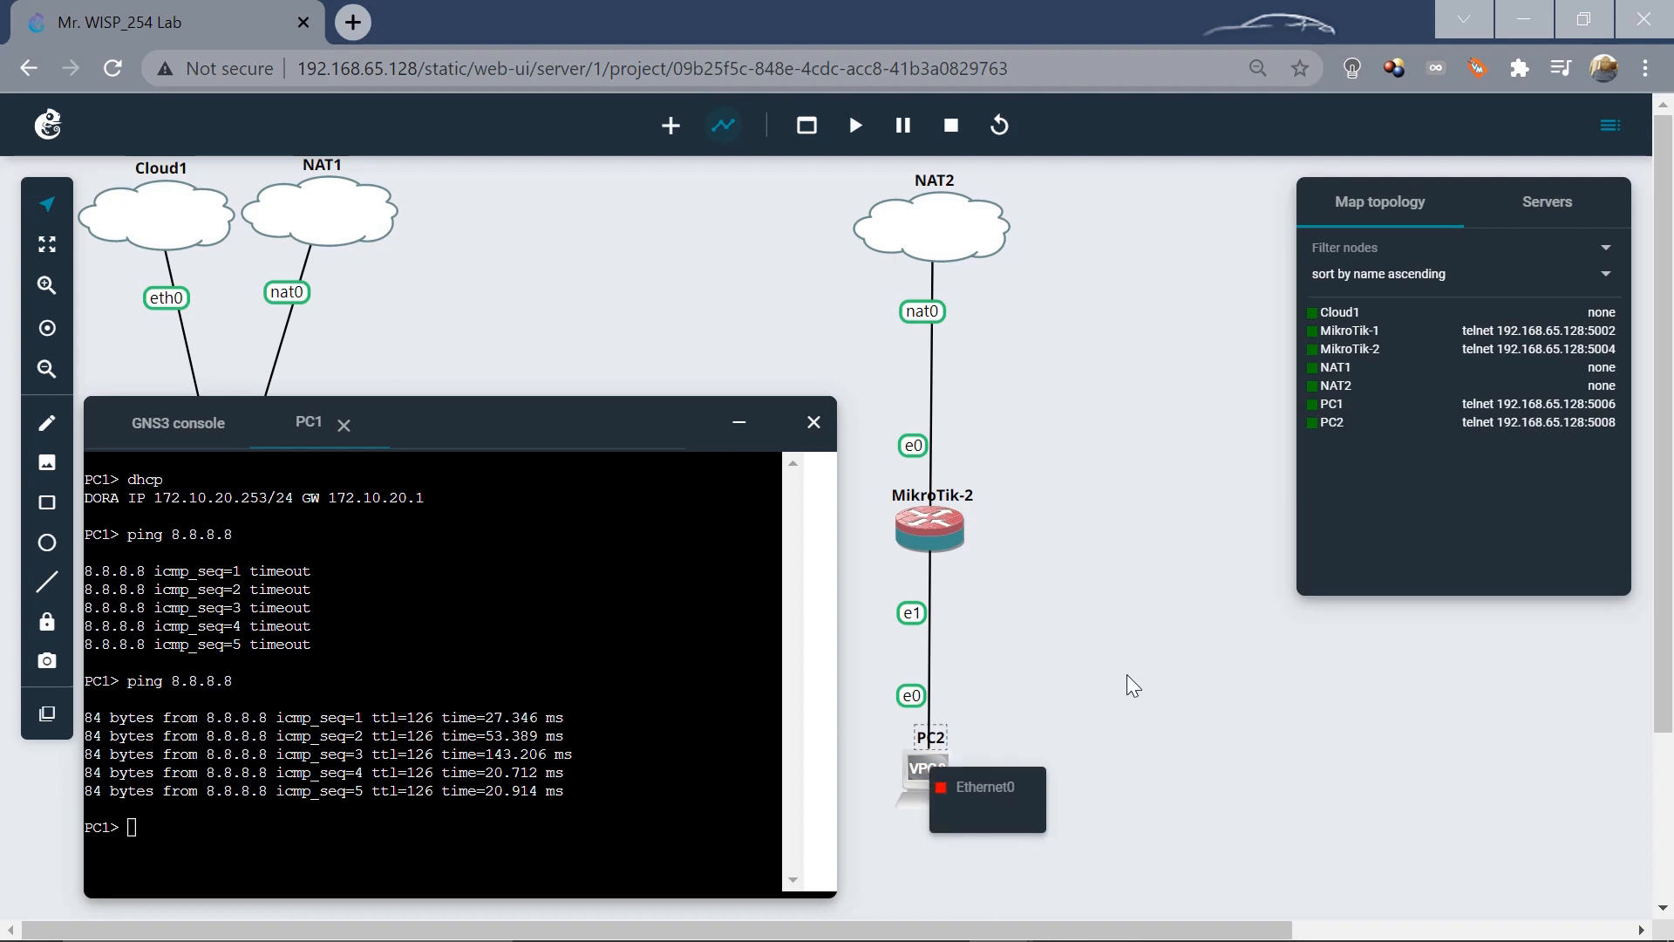
# Open PC2's web console and lease 10.10.10.253/24 with gateway 10.10.10.1 via DHCP.
pyautogui.click(1127, 675)
pyautogui.rightClick(921, 765)
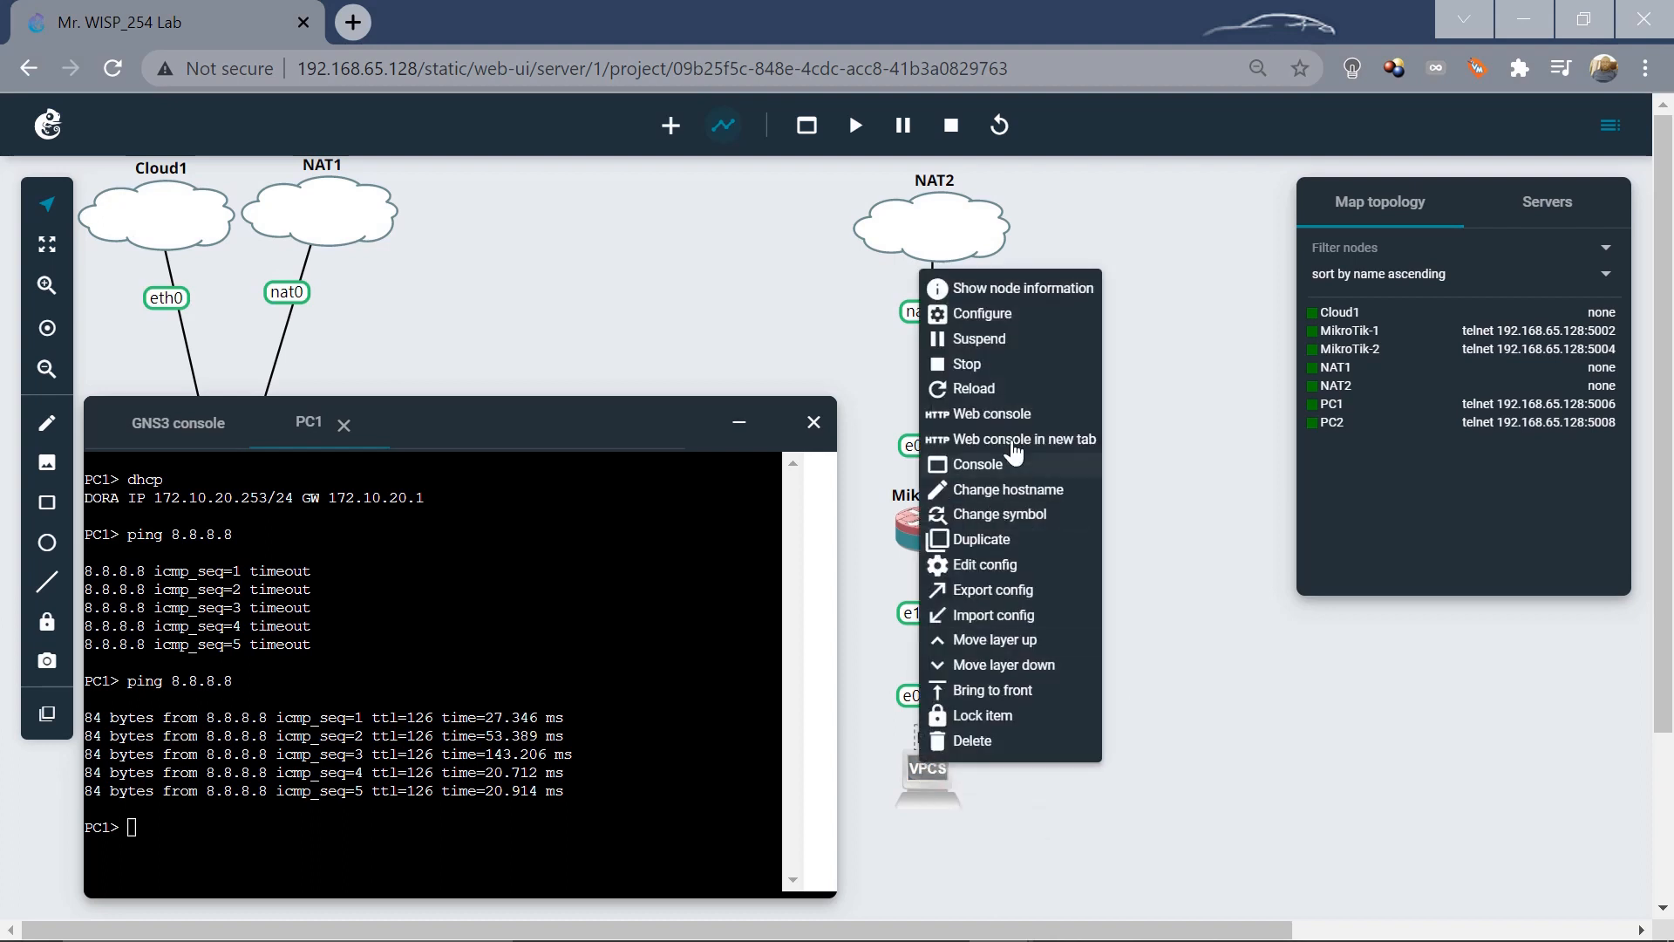
pyautogui.click(984, 415)
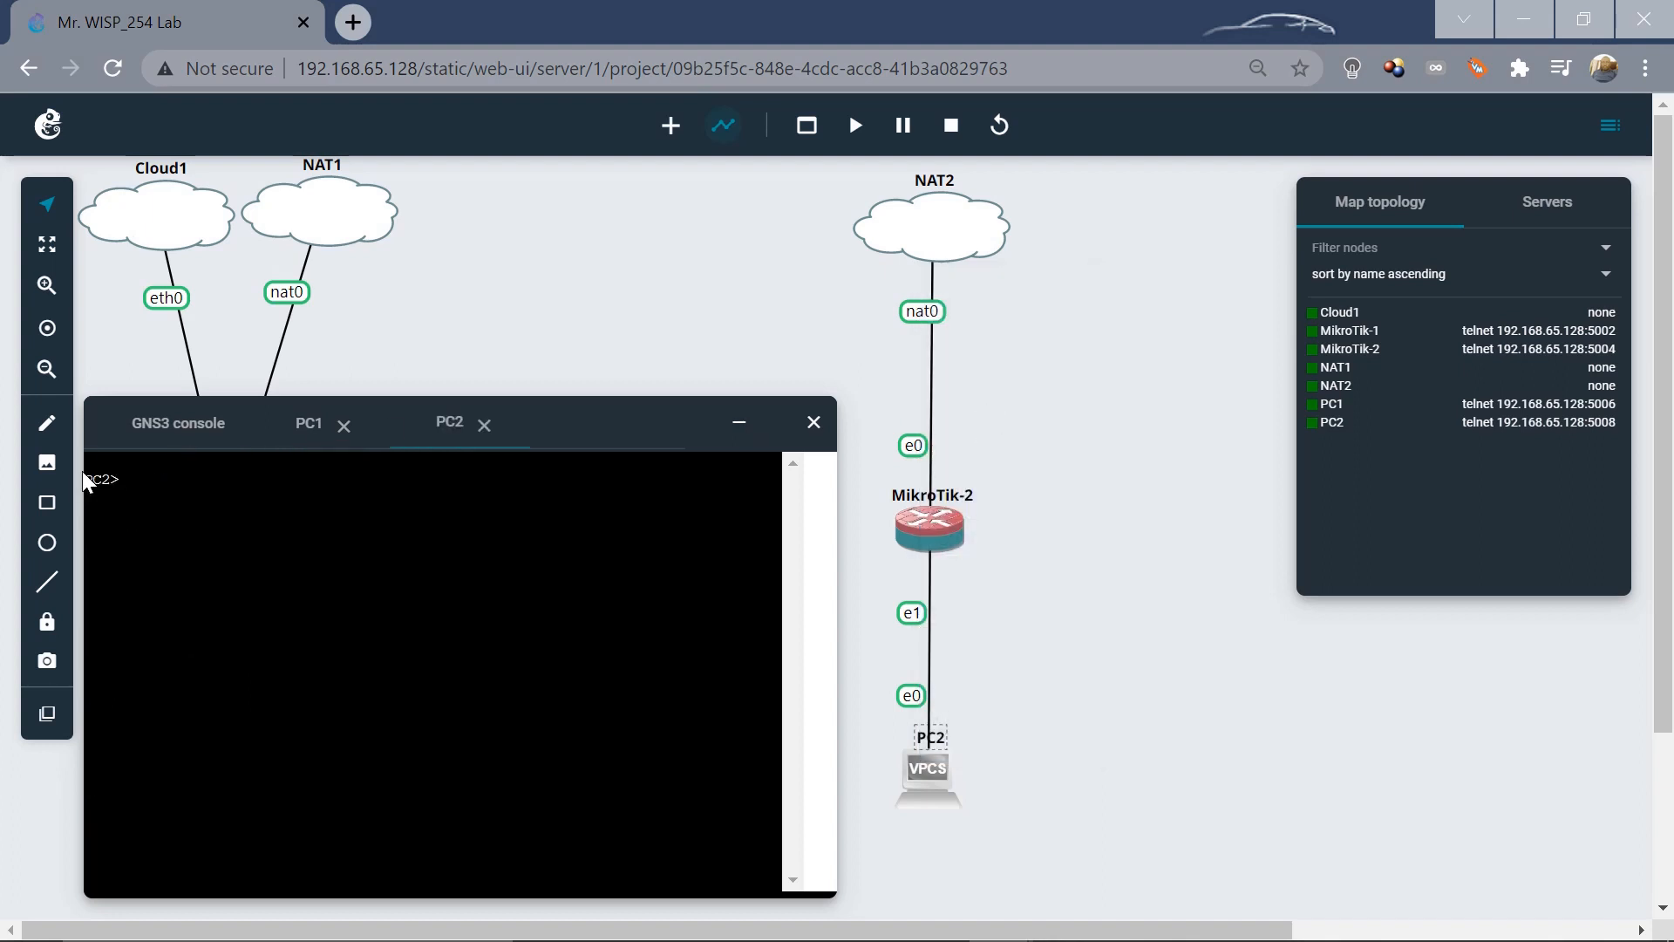
pyautogui.write('dhcp')
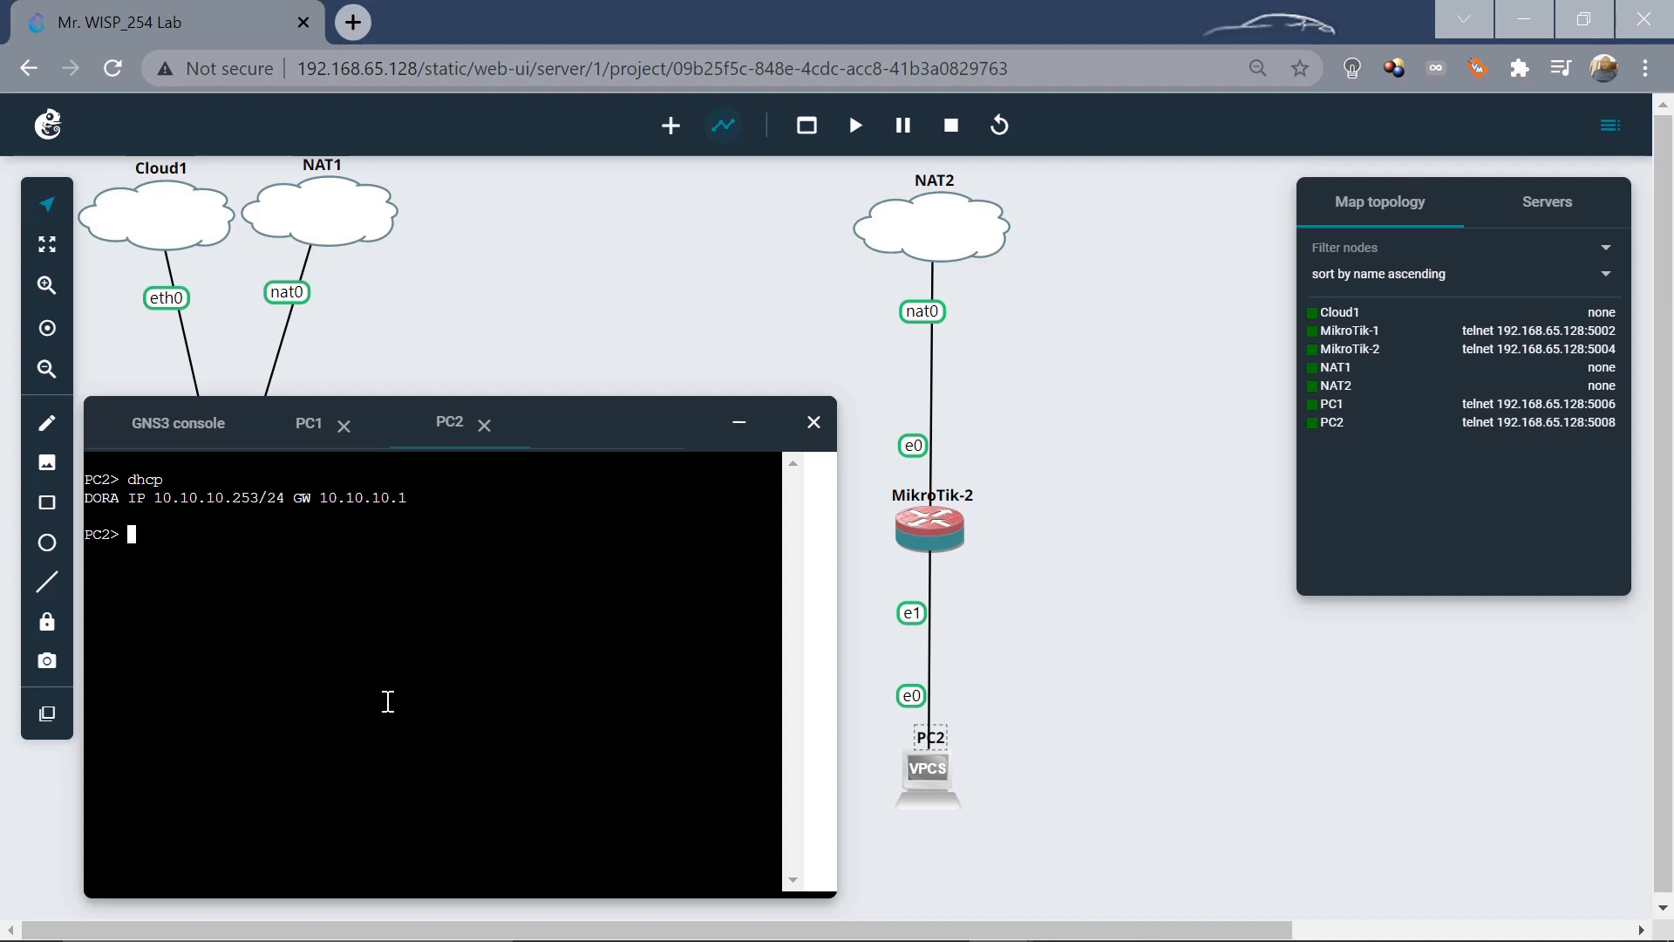
# Ping 8.8.8.8 from PC2, getting five successful replies.
pyautogui.write('ping 8.8.8.8')
pyautogui.press('Return')
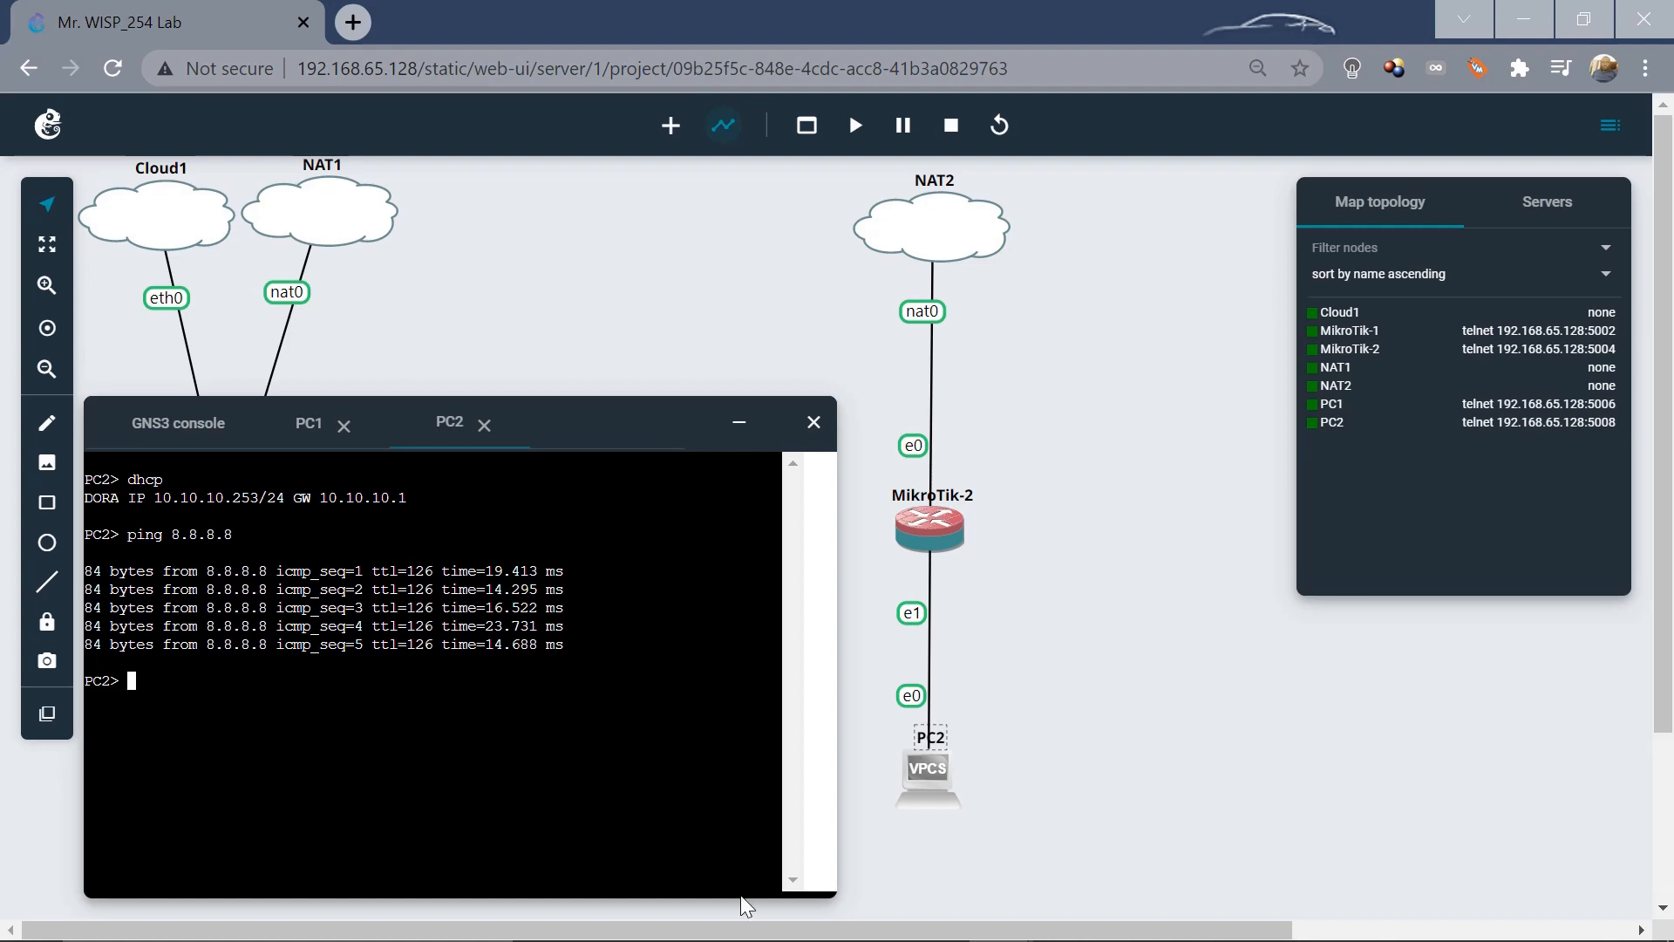
pyautogui.moveTo(726, 937)
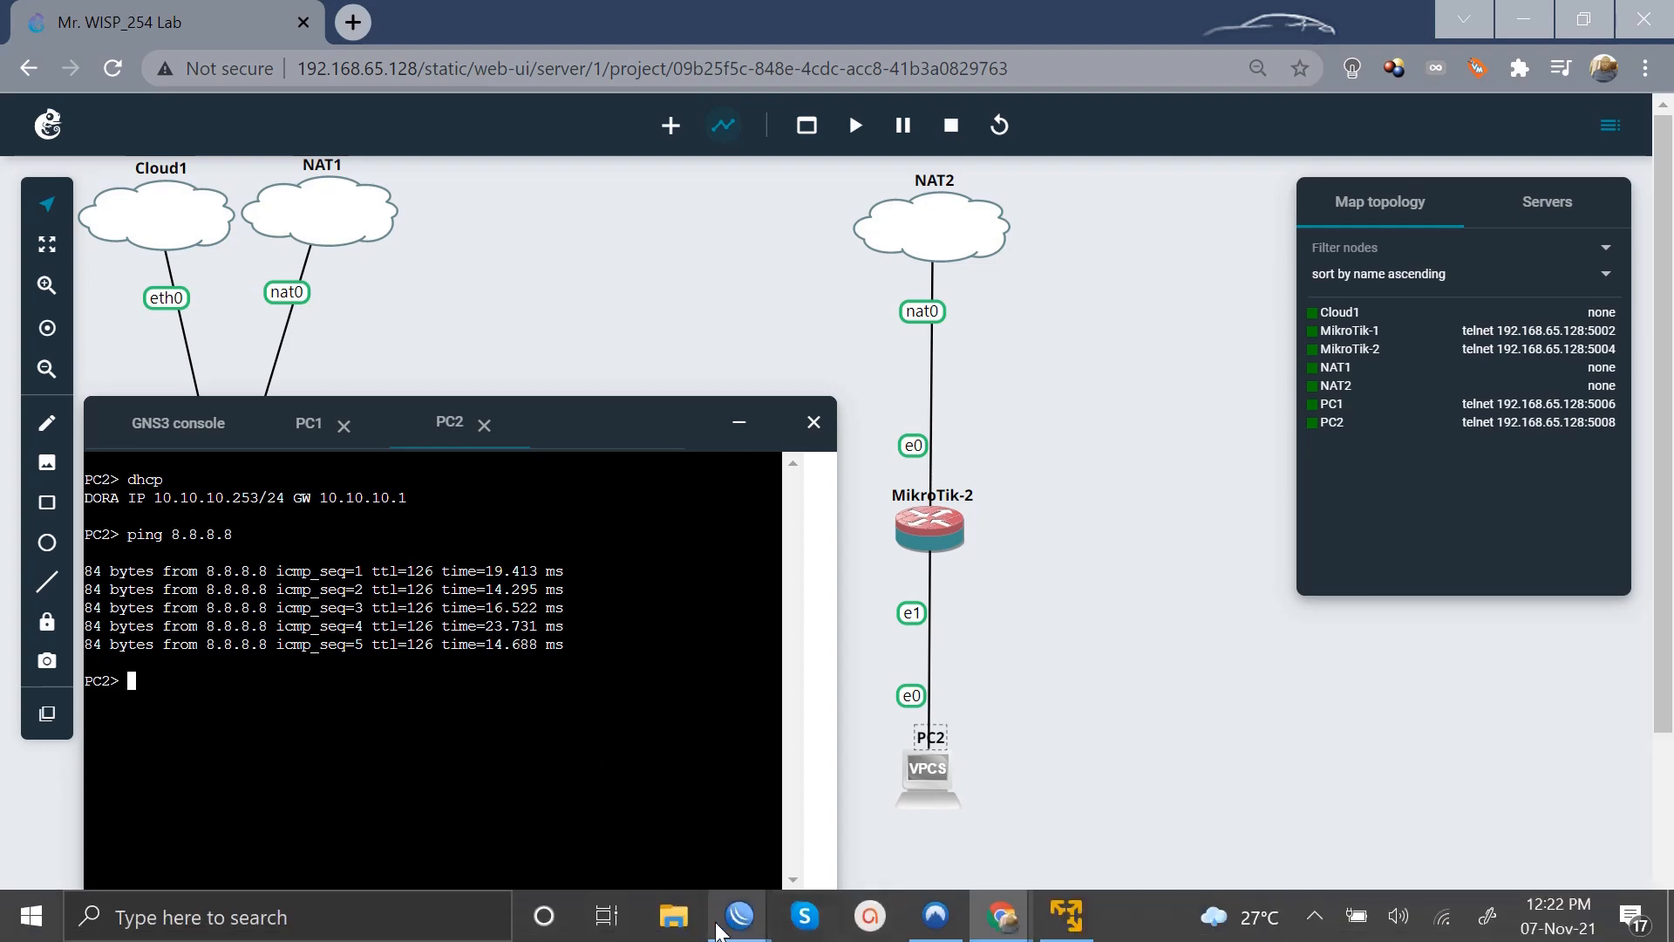
pyautogui.click(652, 777)
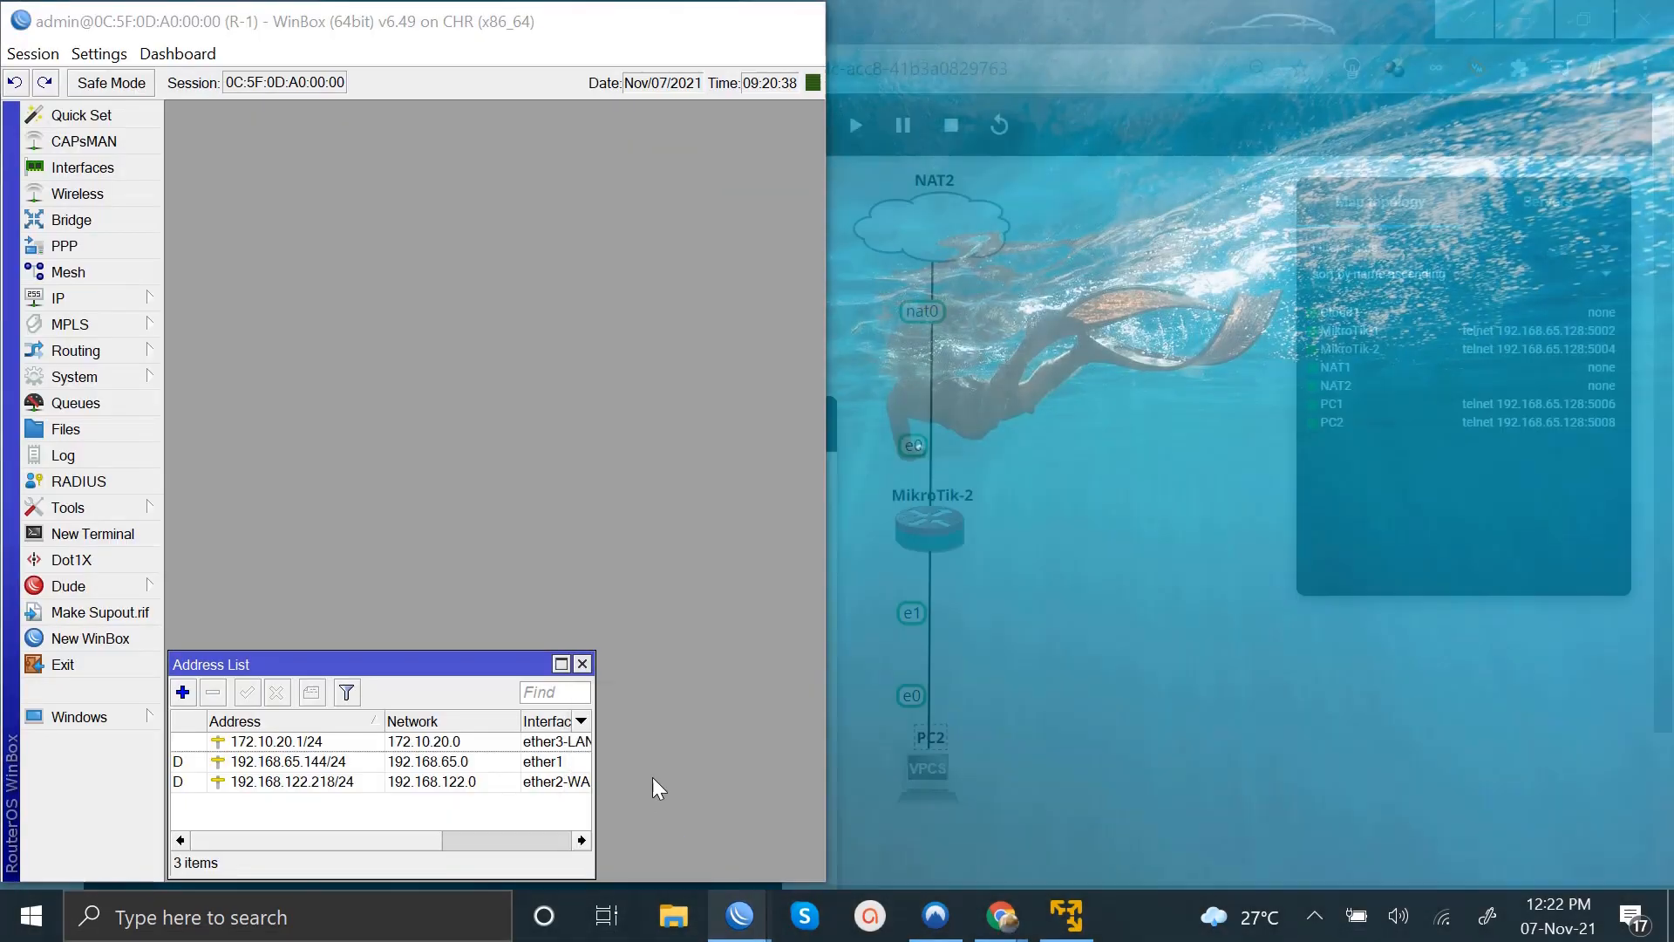
pyautogui.click(39, 298)
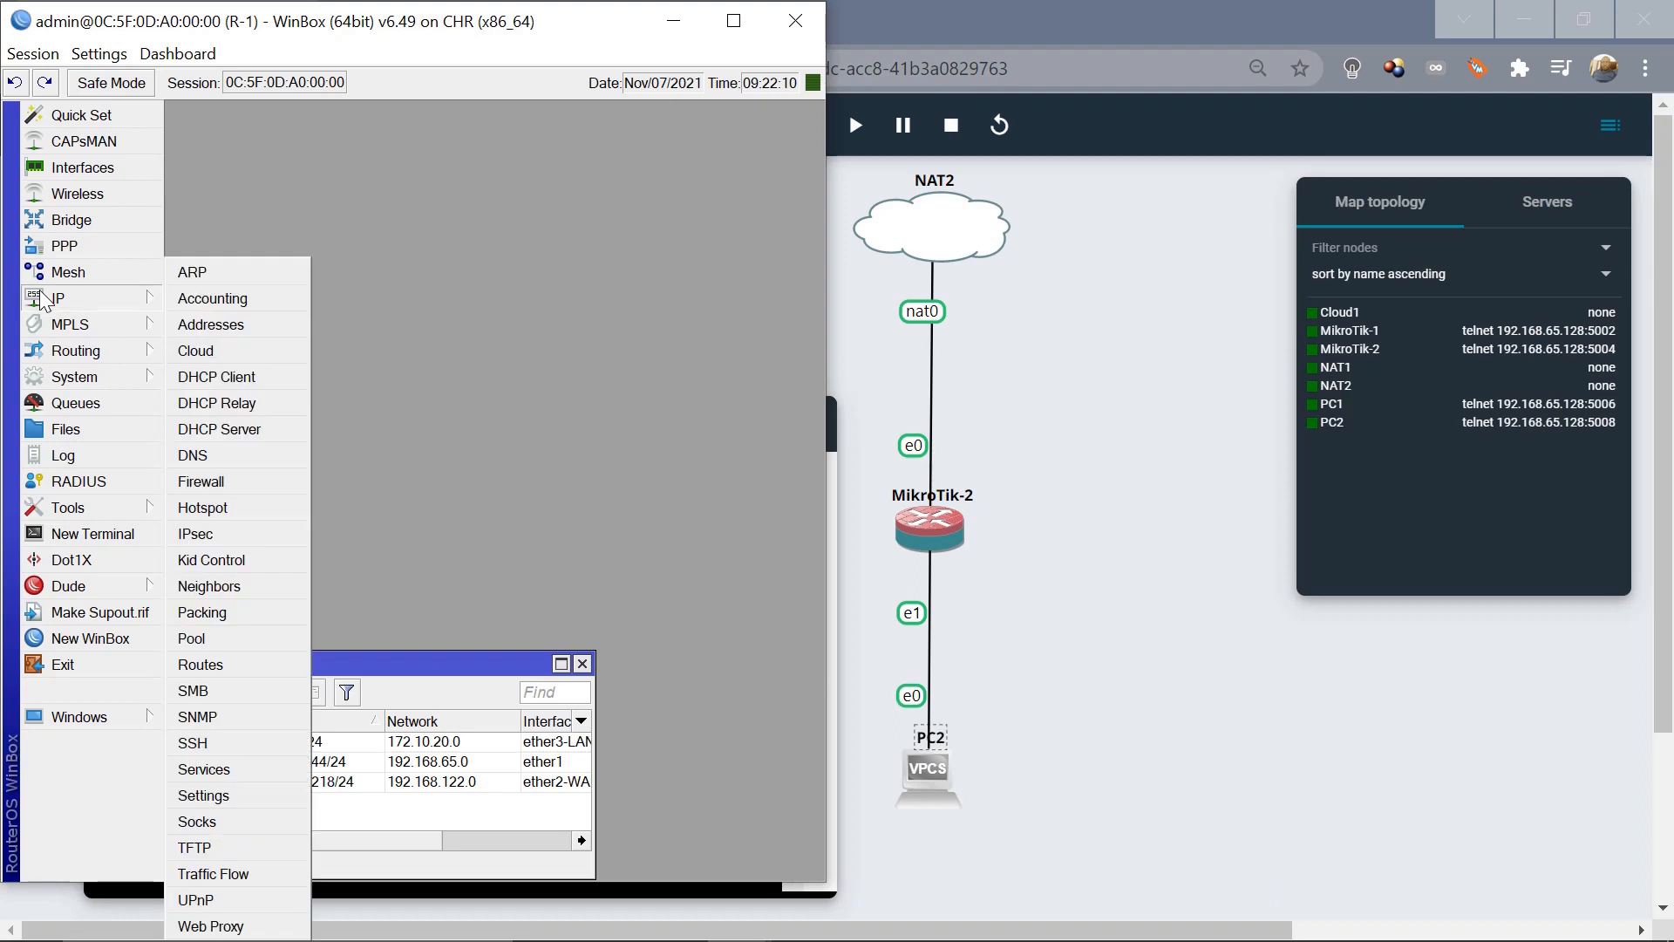
pyautogui.click(235, 330)
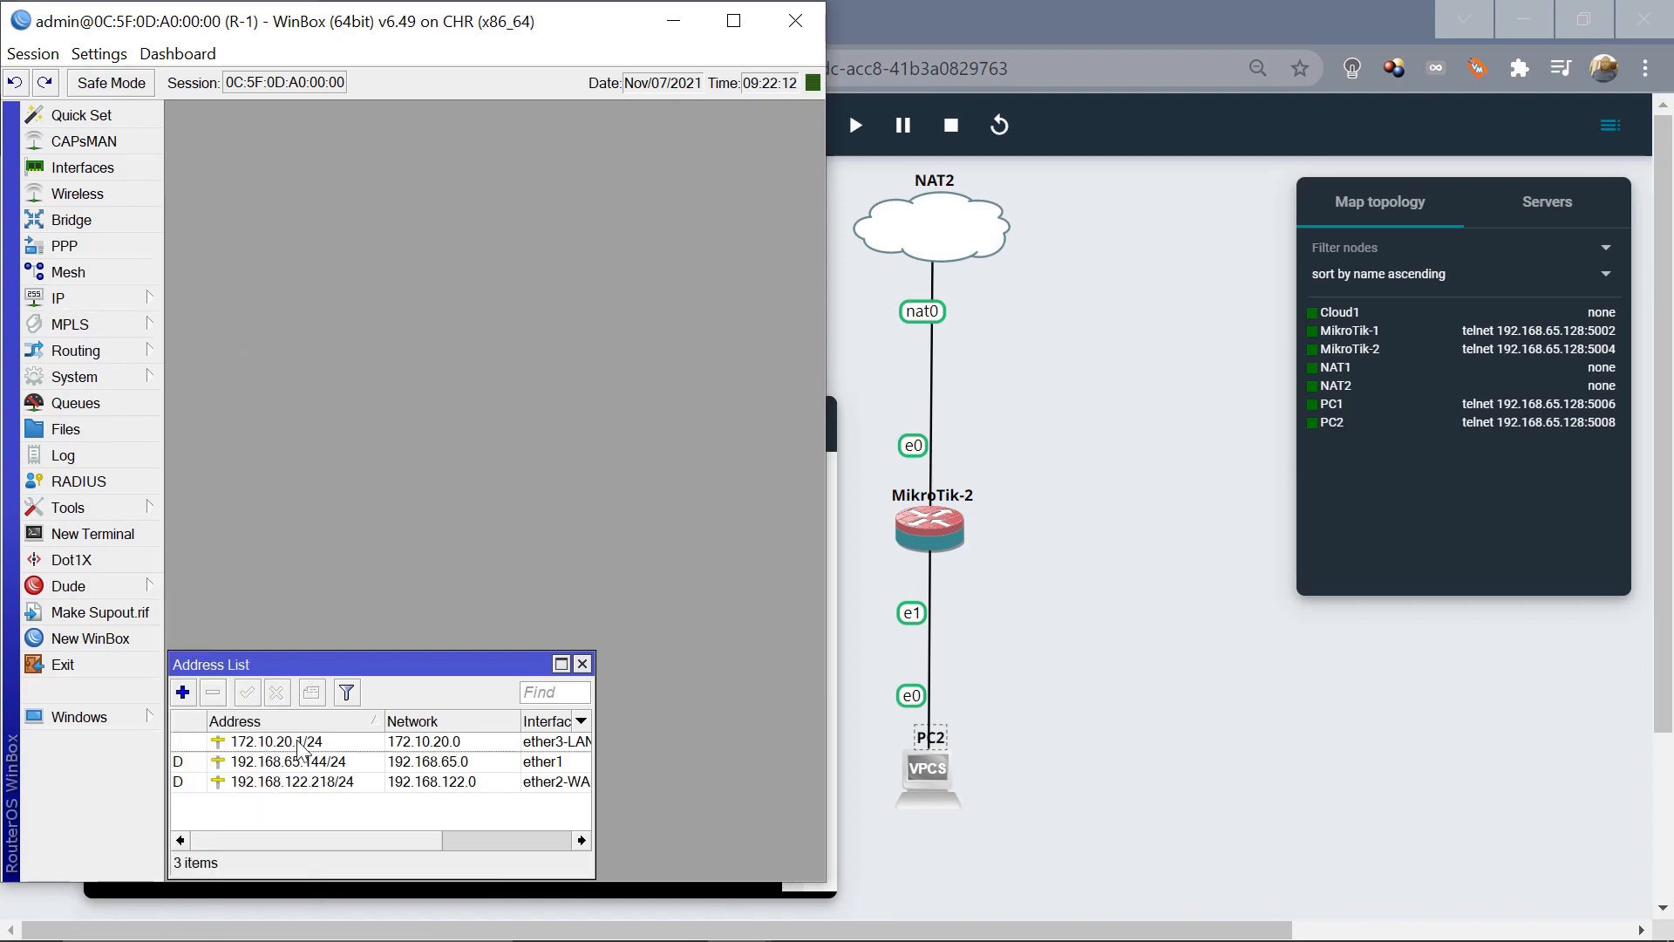
pyautogui.click(260, 744)
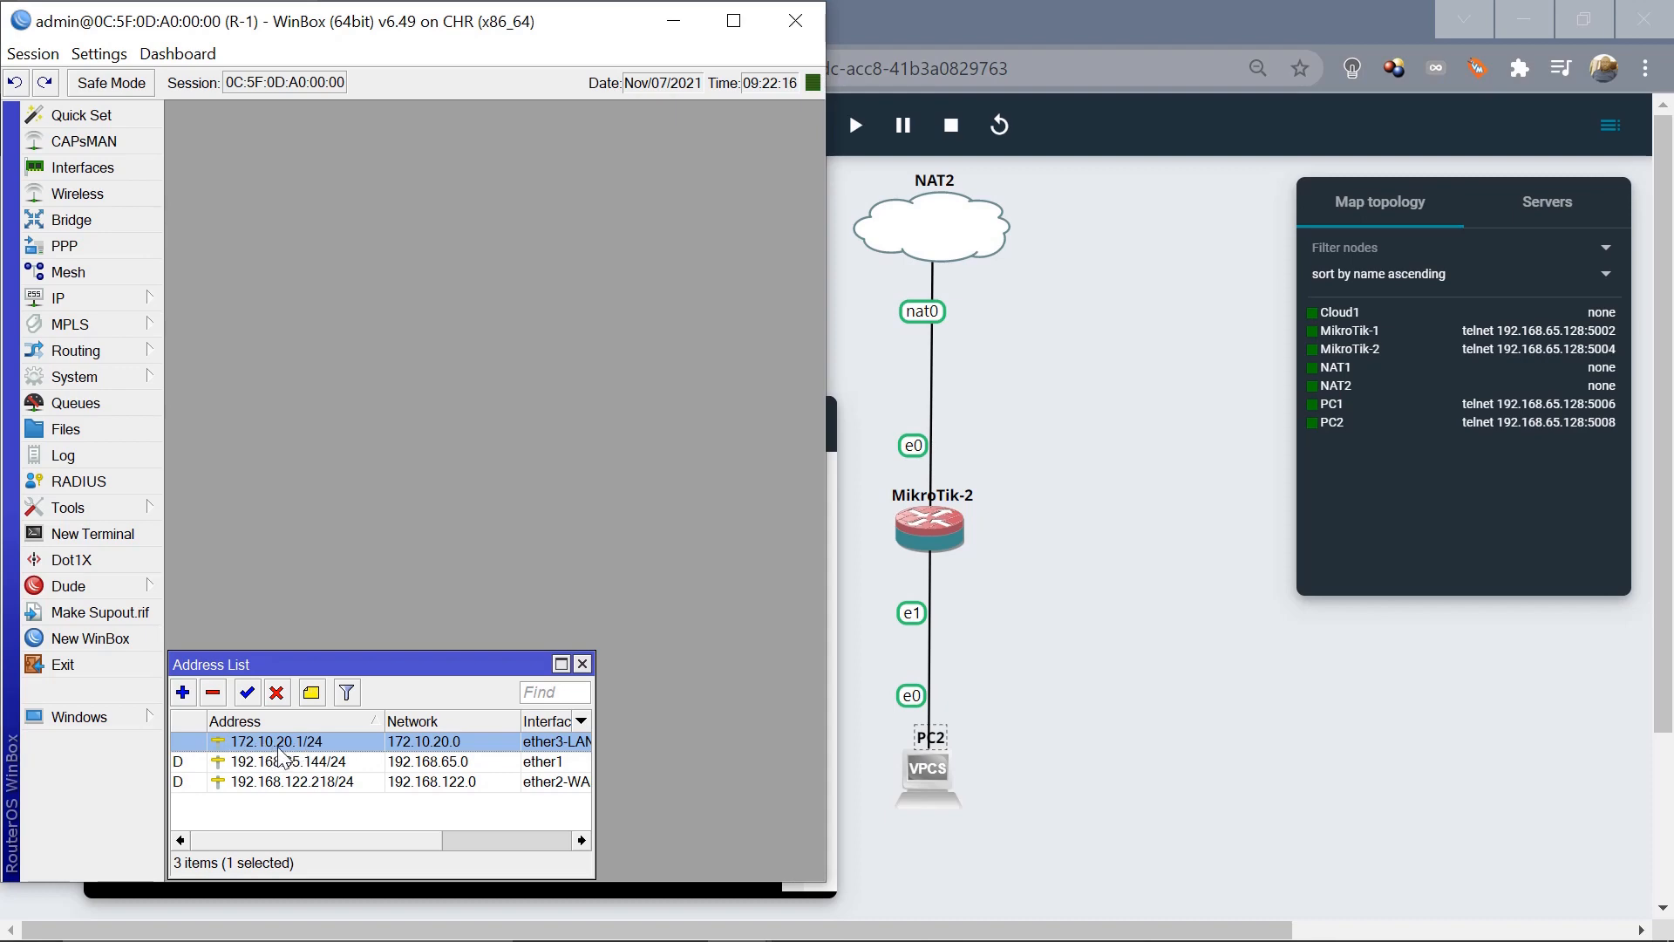
pyautogui.click(677, 19)
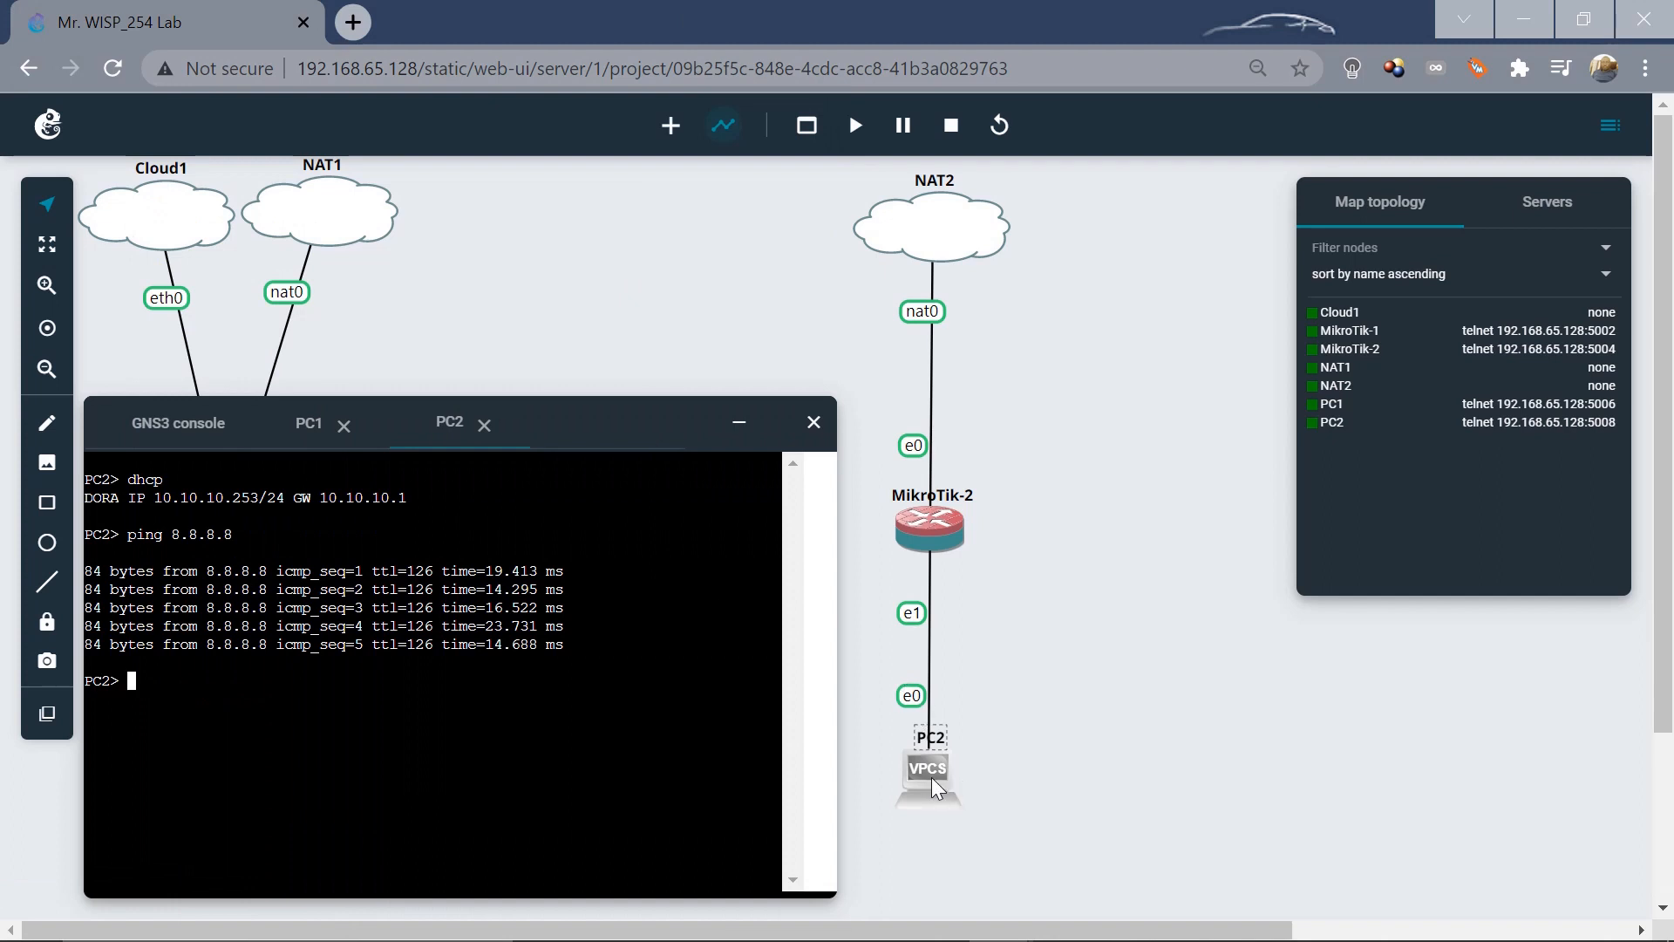
# Ping 172.10.20.1 from PC2, which times out, then collapse the console panel.
pyautogui.write('pi')
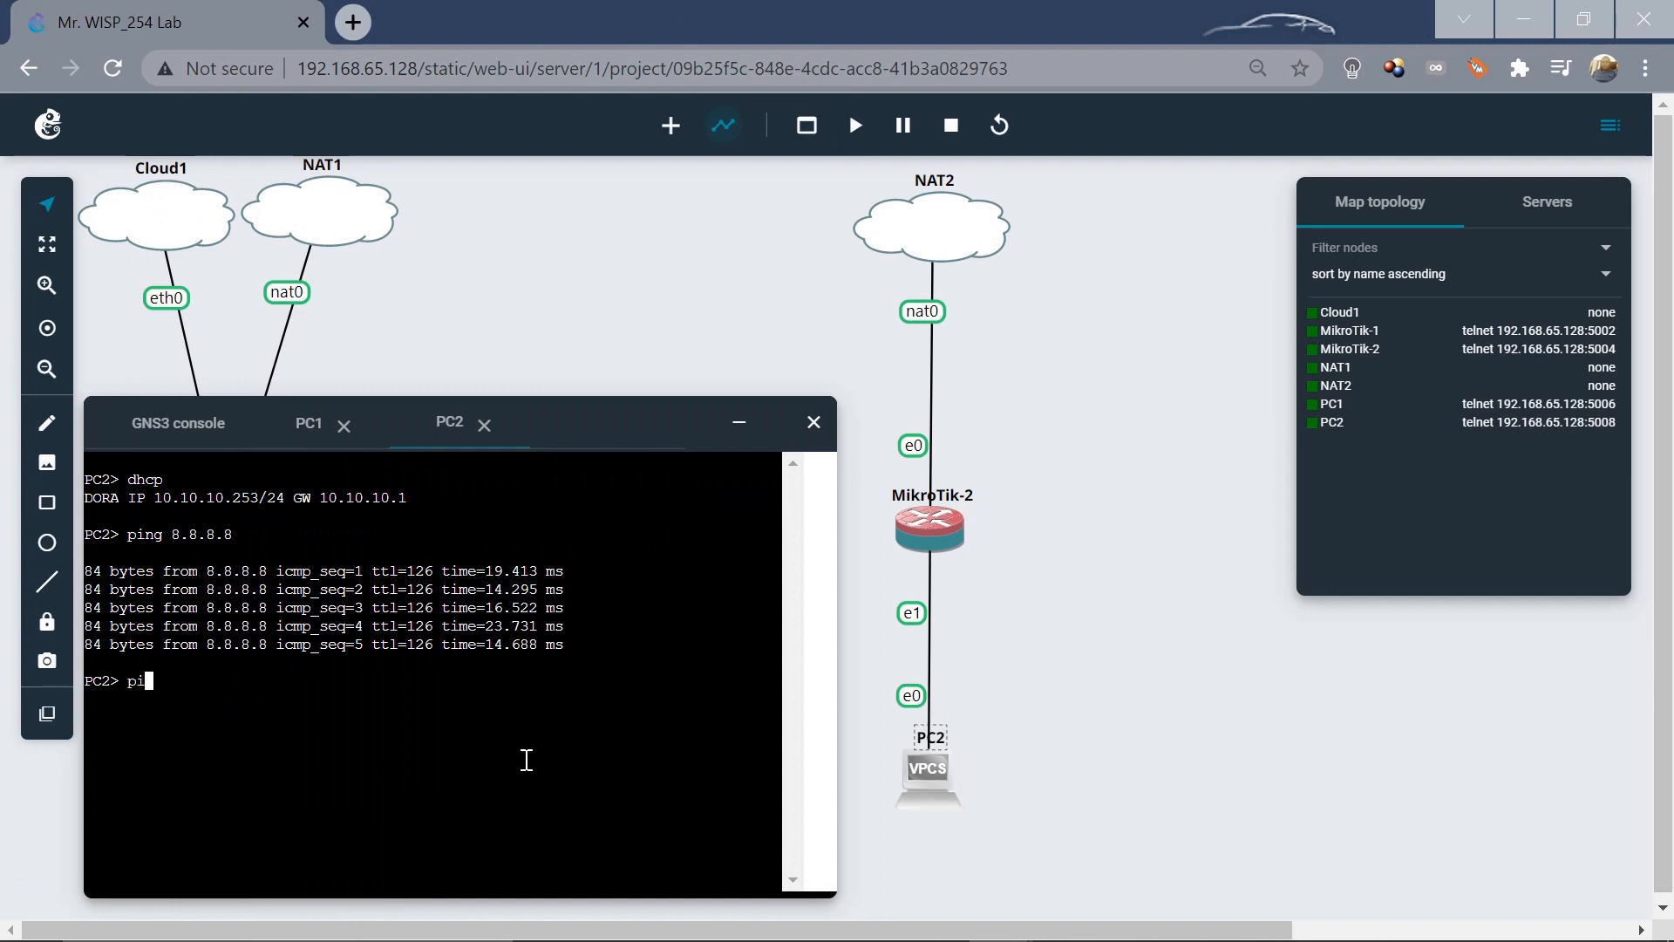
pyautogui.write('ng 172.10.20.1')
pyautogui.press('Return')
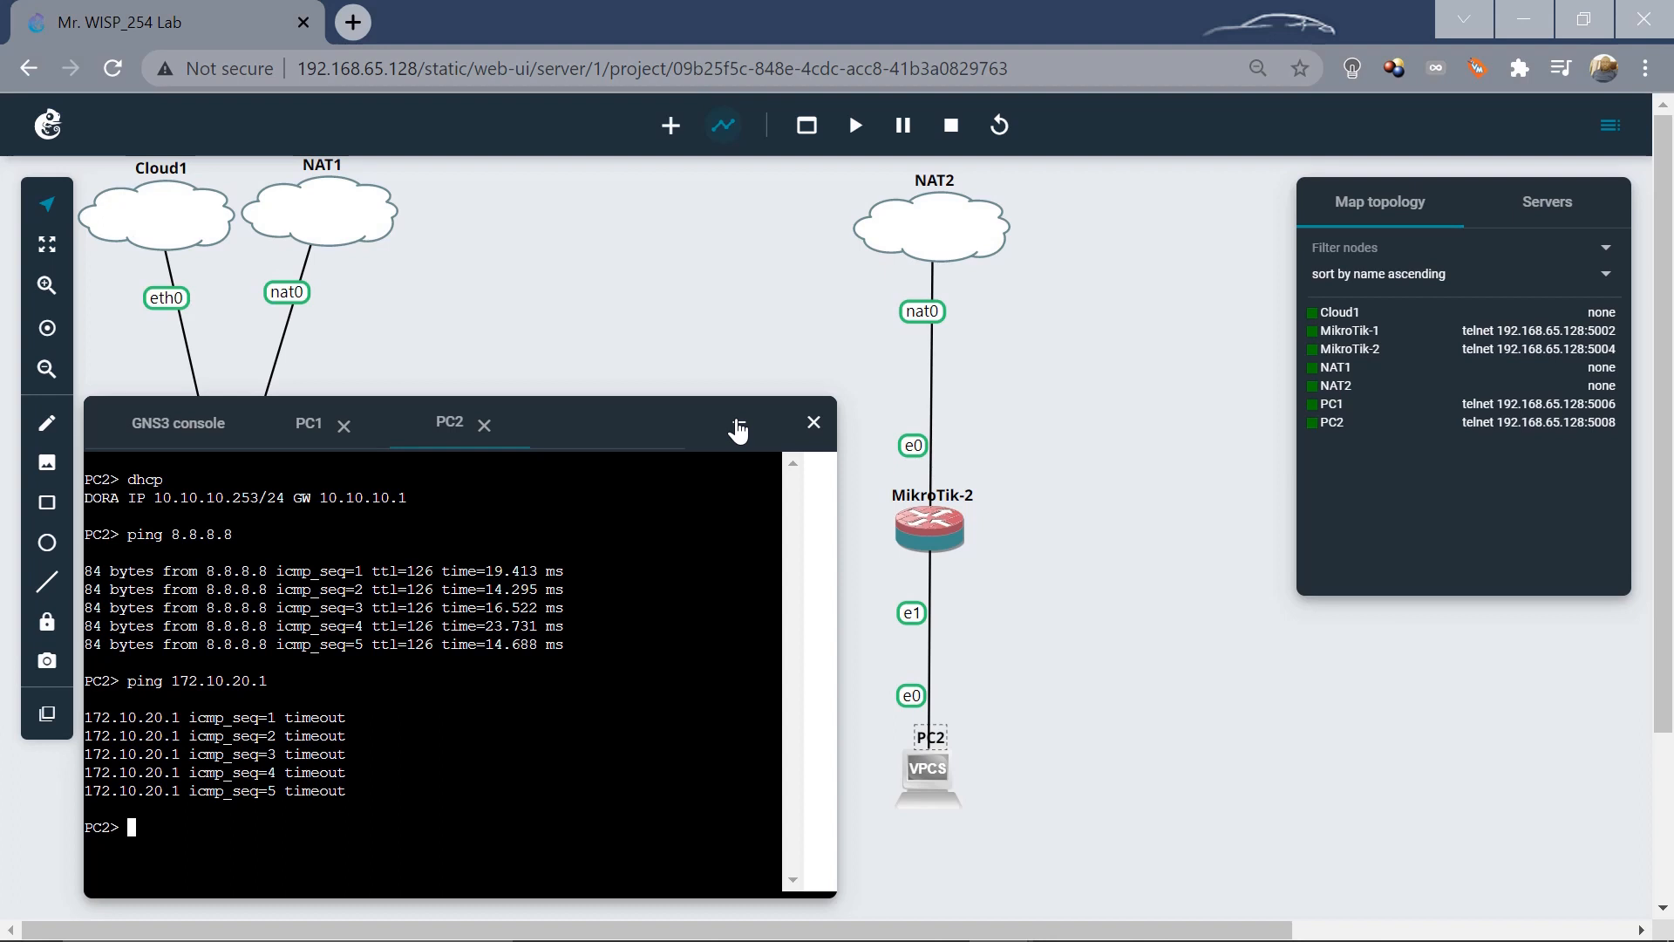
pyautogui.click(738, 428)
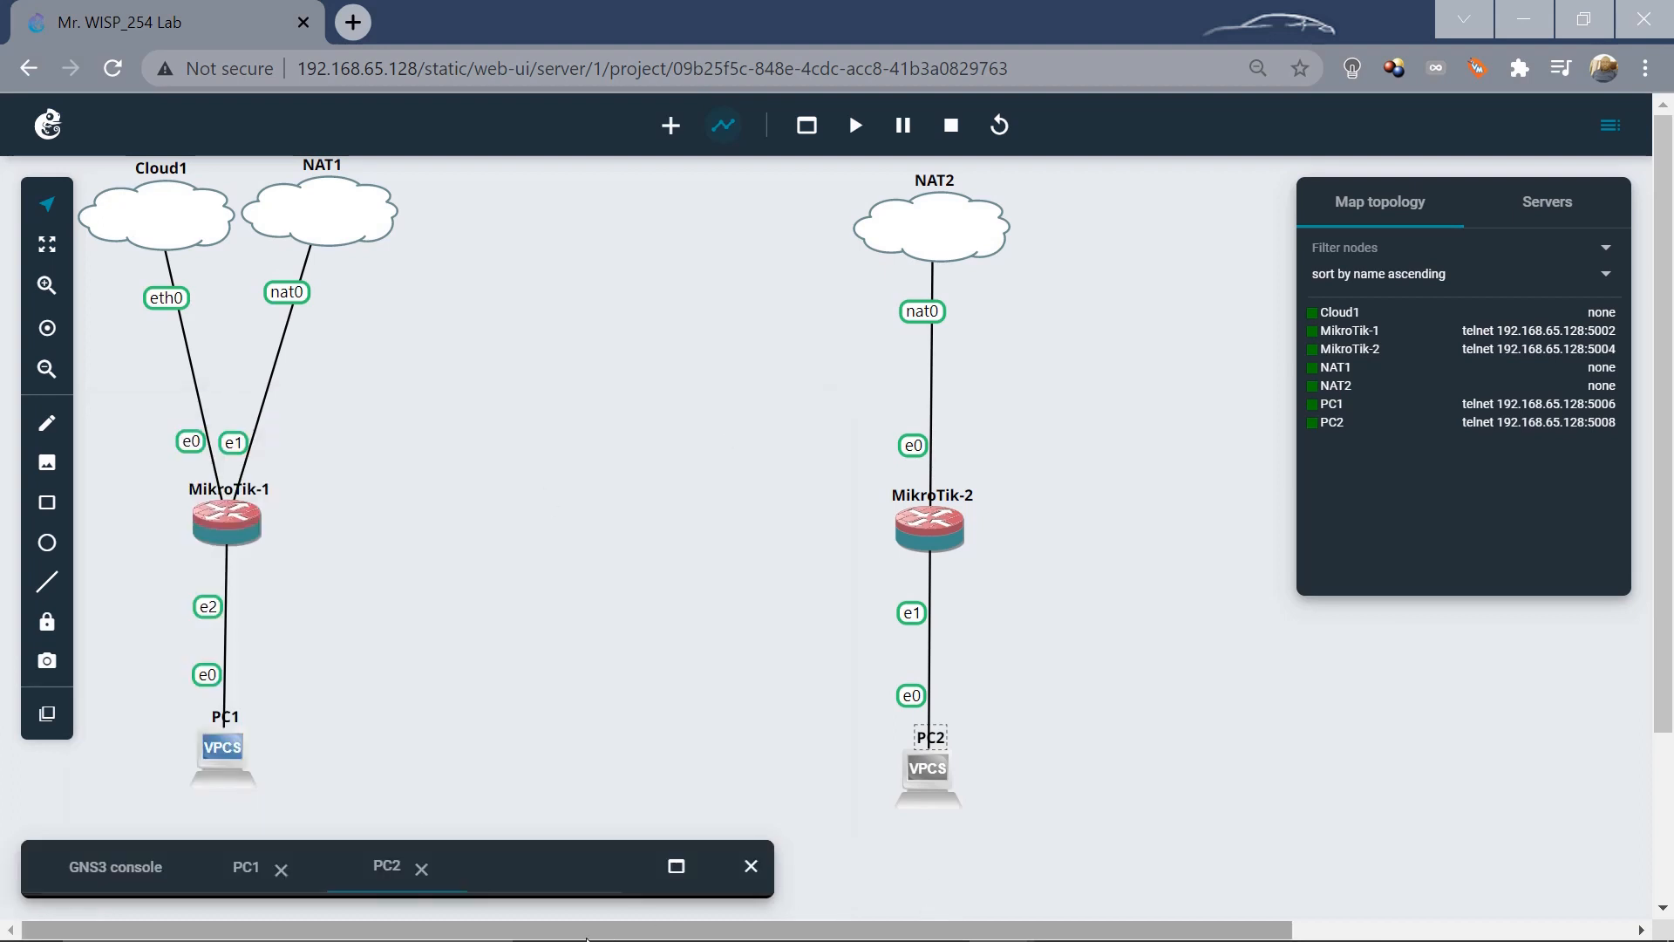
# Restore the R-1 and R-2 sessions side by side and open R-1's Interfaces list.
pyautogui.moveTo(558, 939)
pyautogui.moveTo(755, 929)
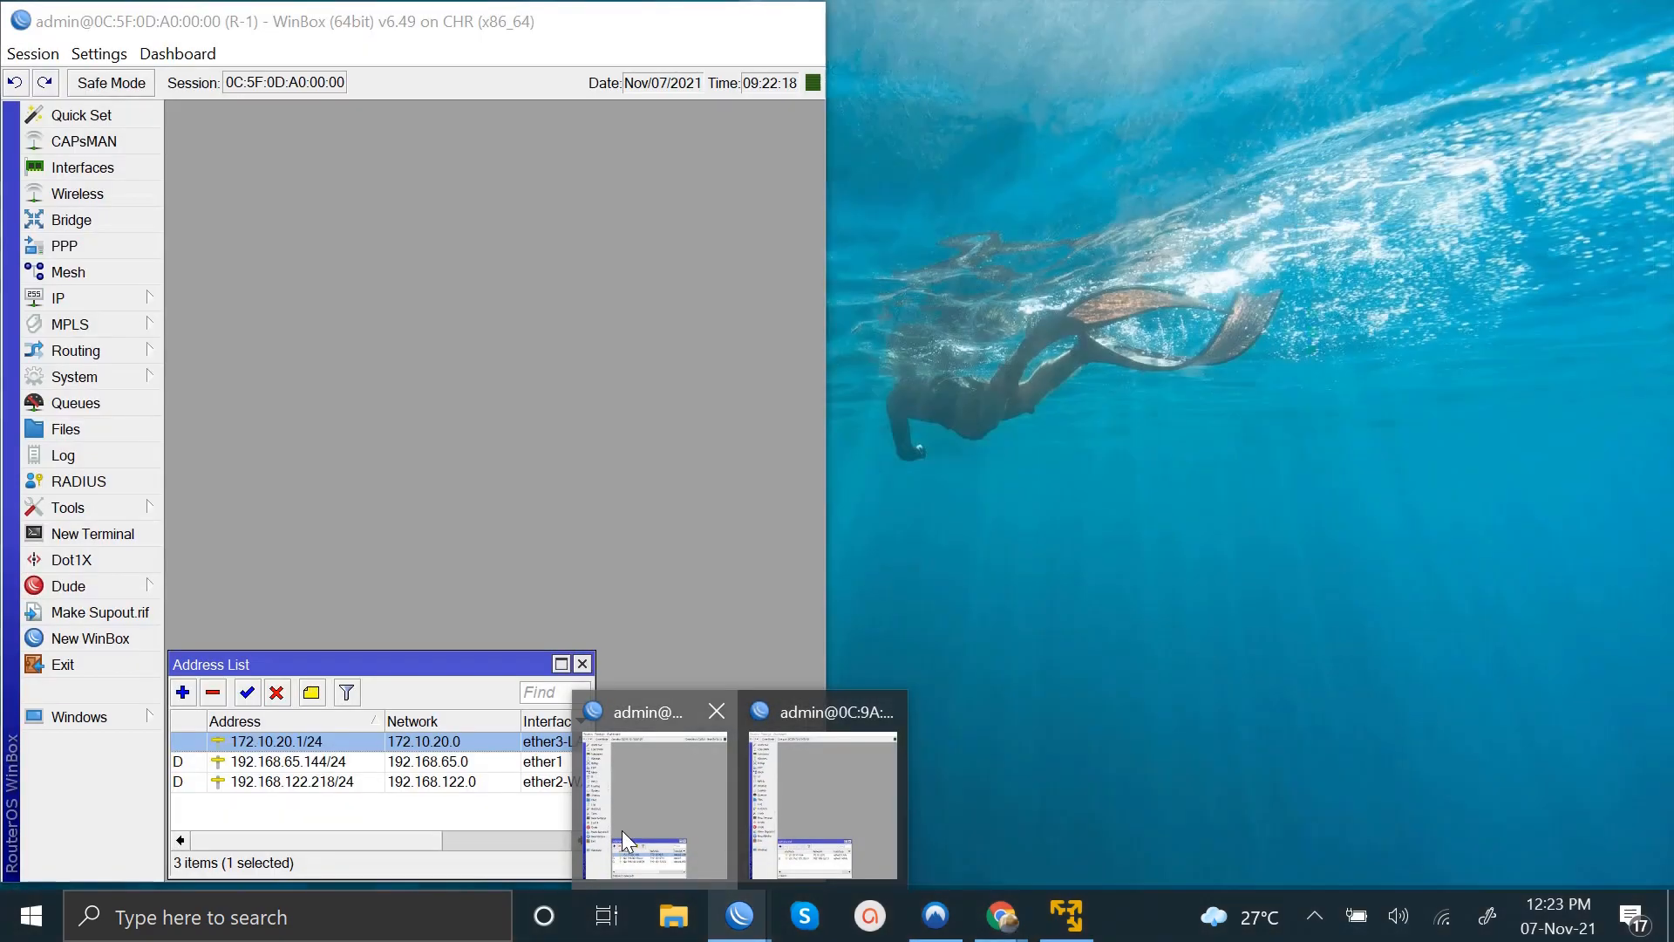
pyautogui.click(626, 841)
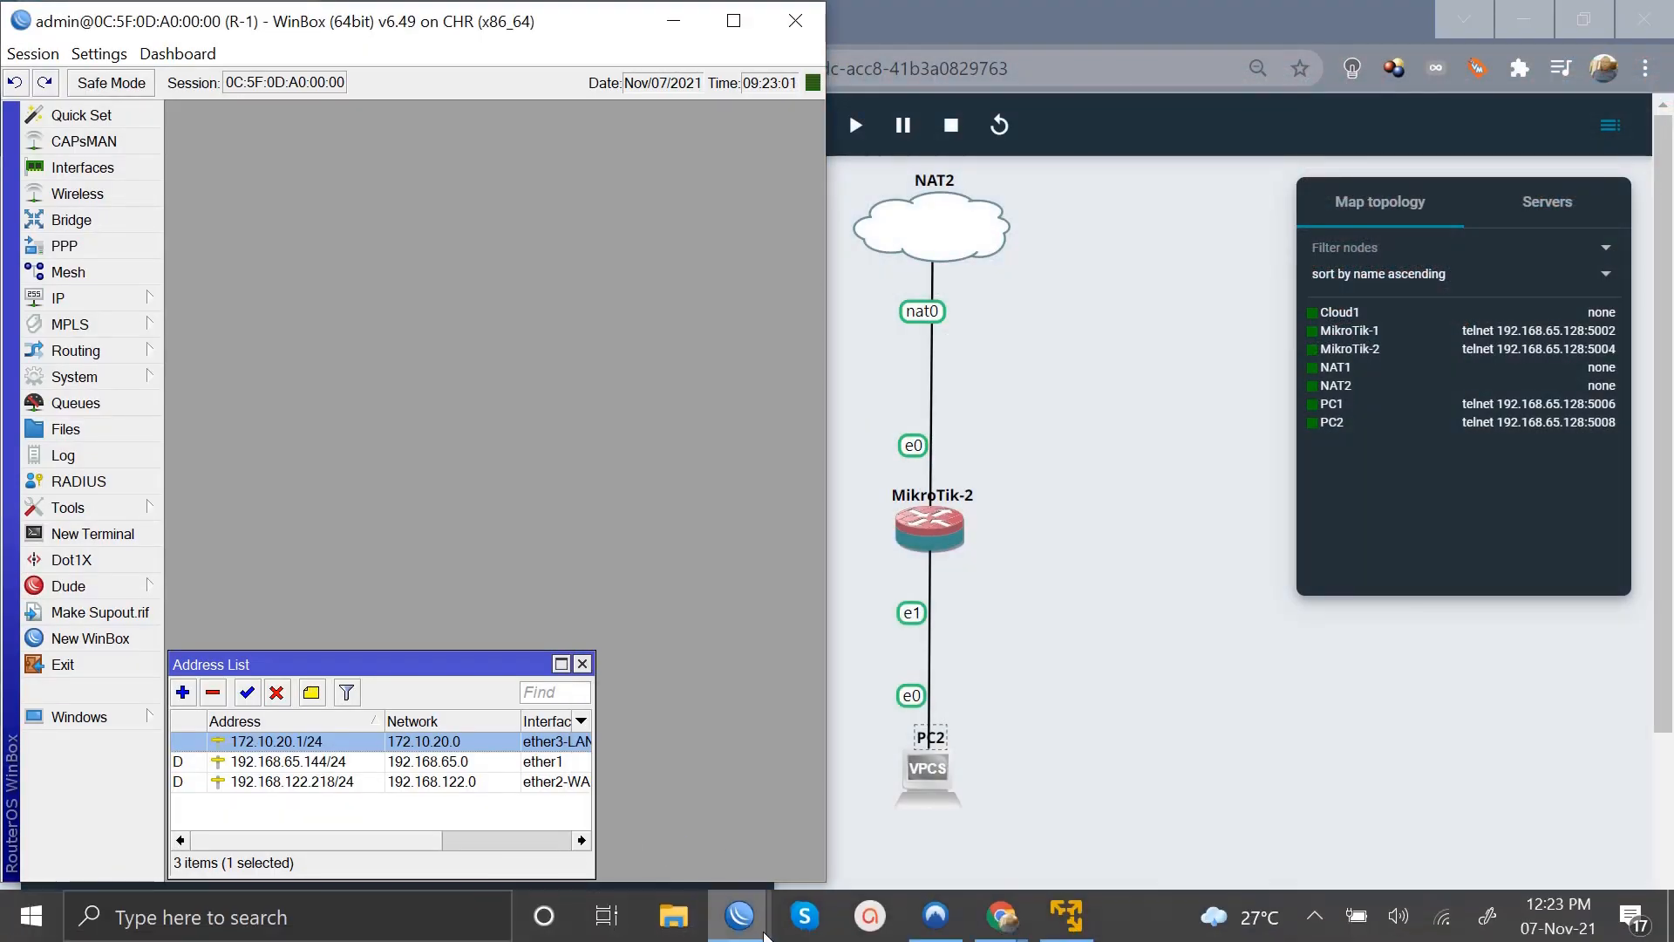
pyautogui.moveTo(764, 932)
pyautogui.click(823, 764)
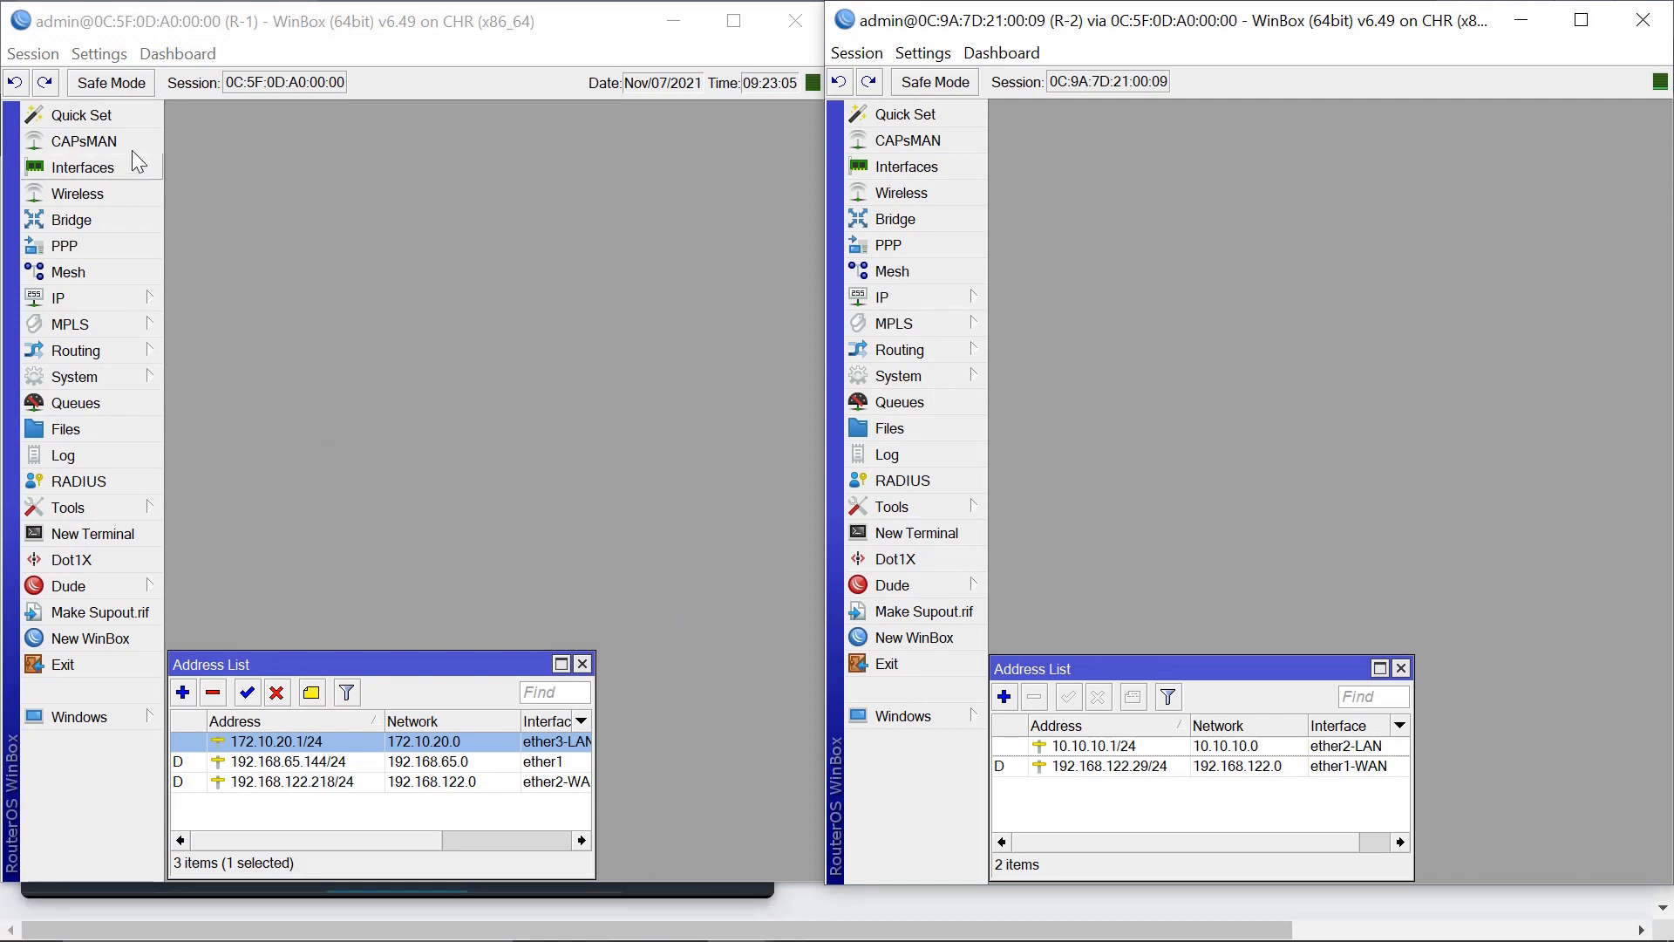
pyautogui.click(82, 168)
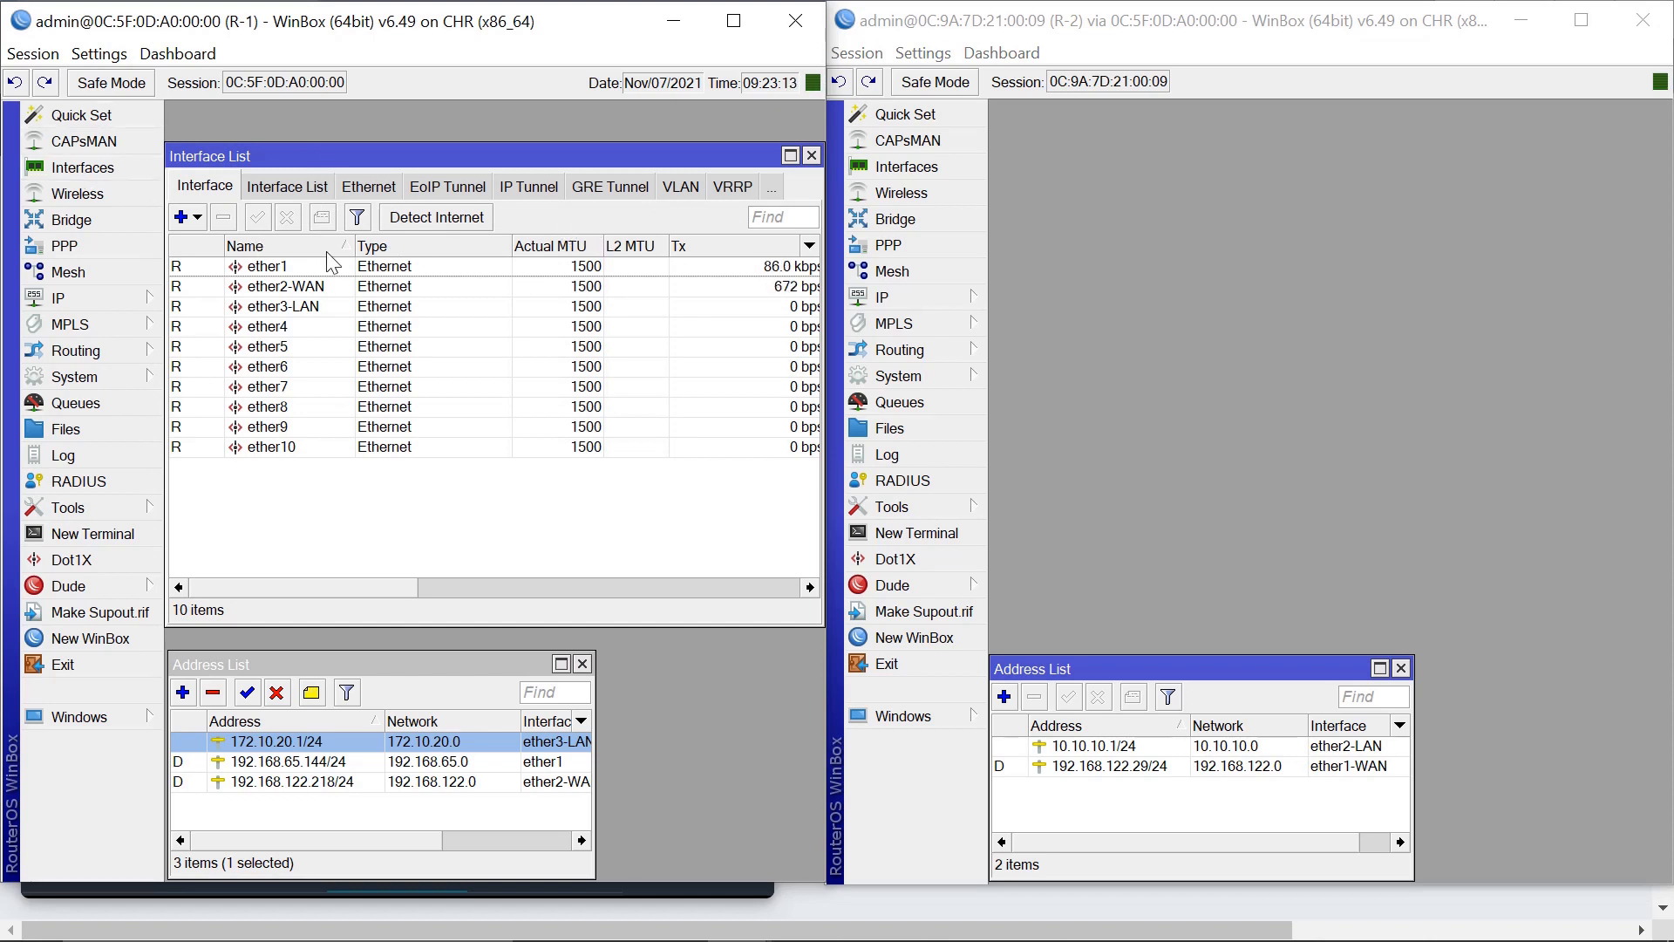
# Add a new IP Tunnel interface on R-1 named ip-tunnel.
pyautogui.click(200, 223)
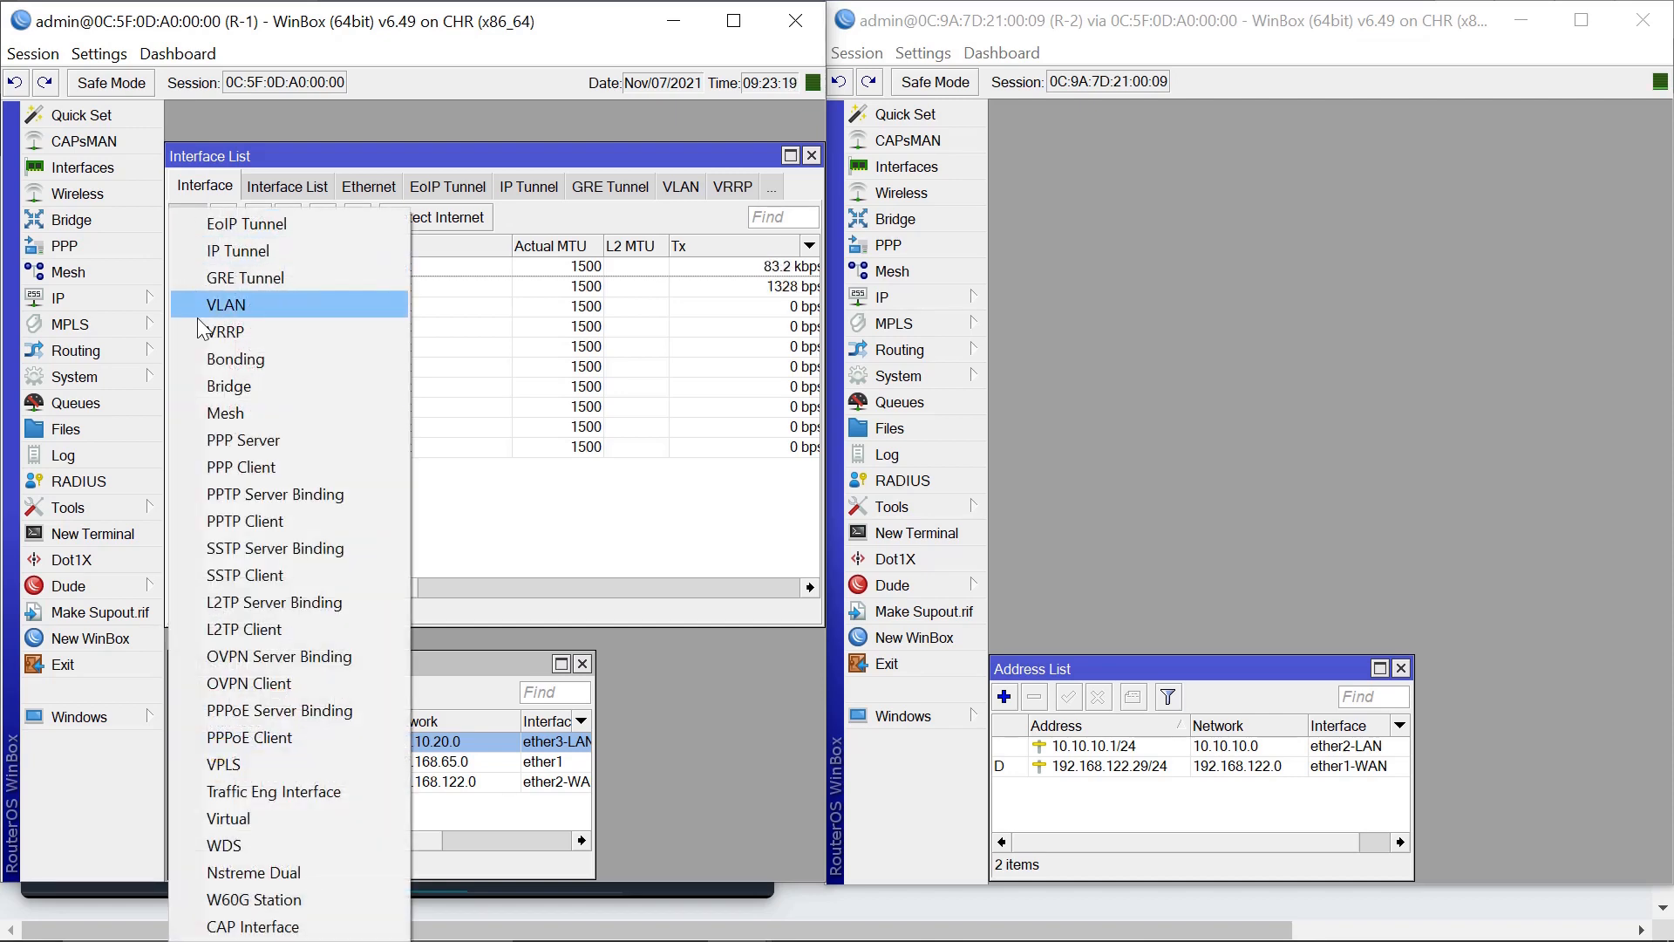
pyautogui.click(248, 251)
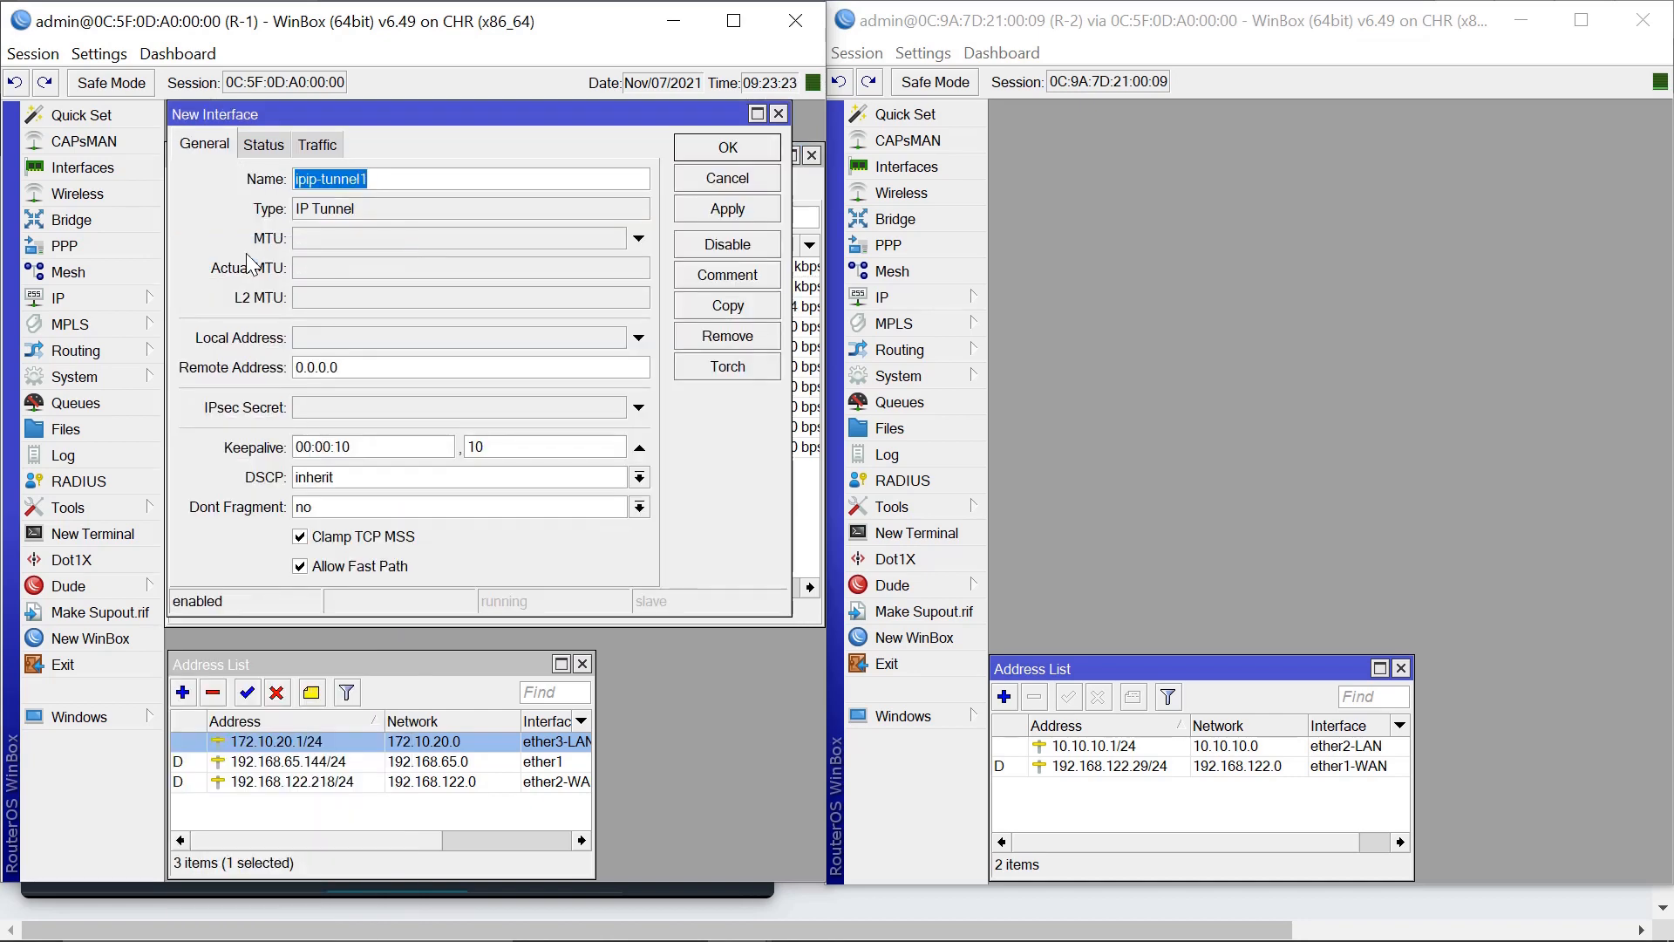
pyautogui.click(778, 113)
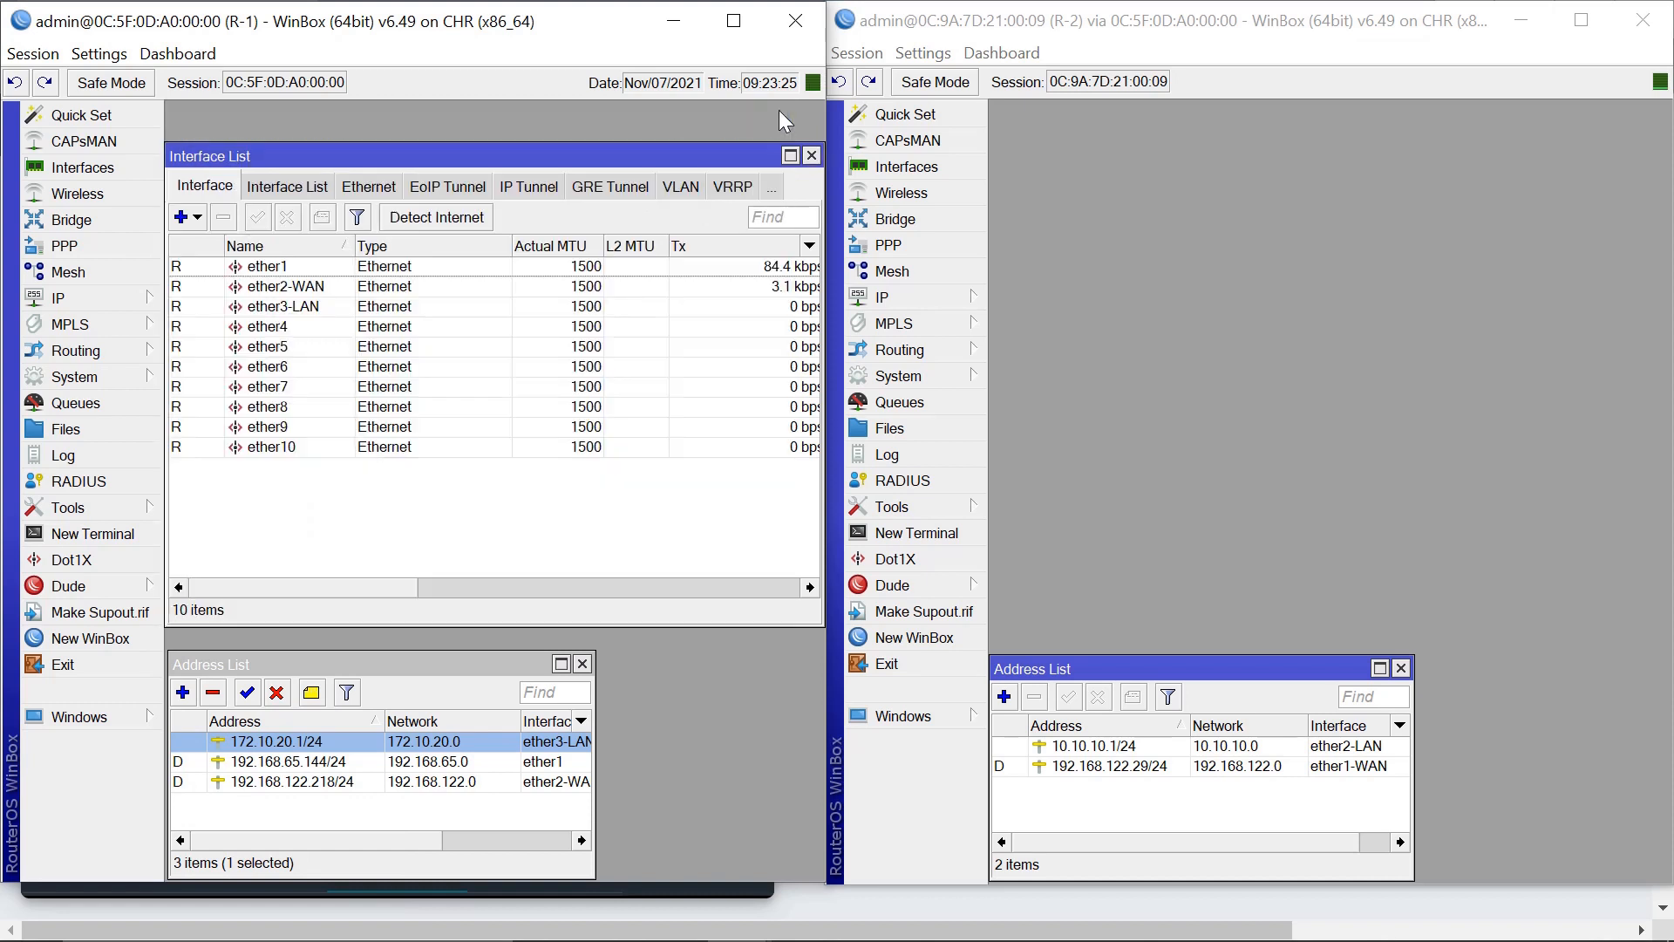
pyautogui.click(534, 193)
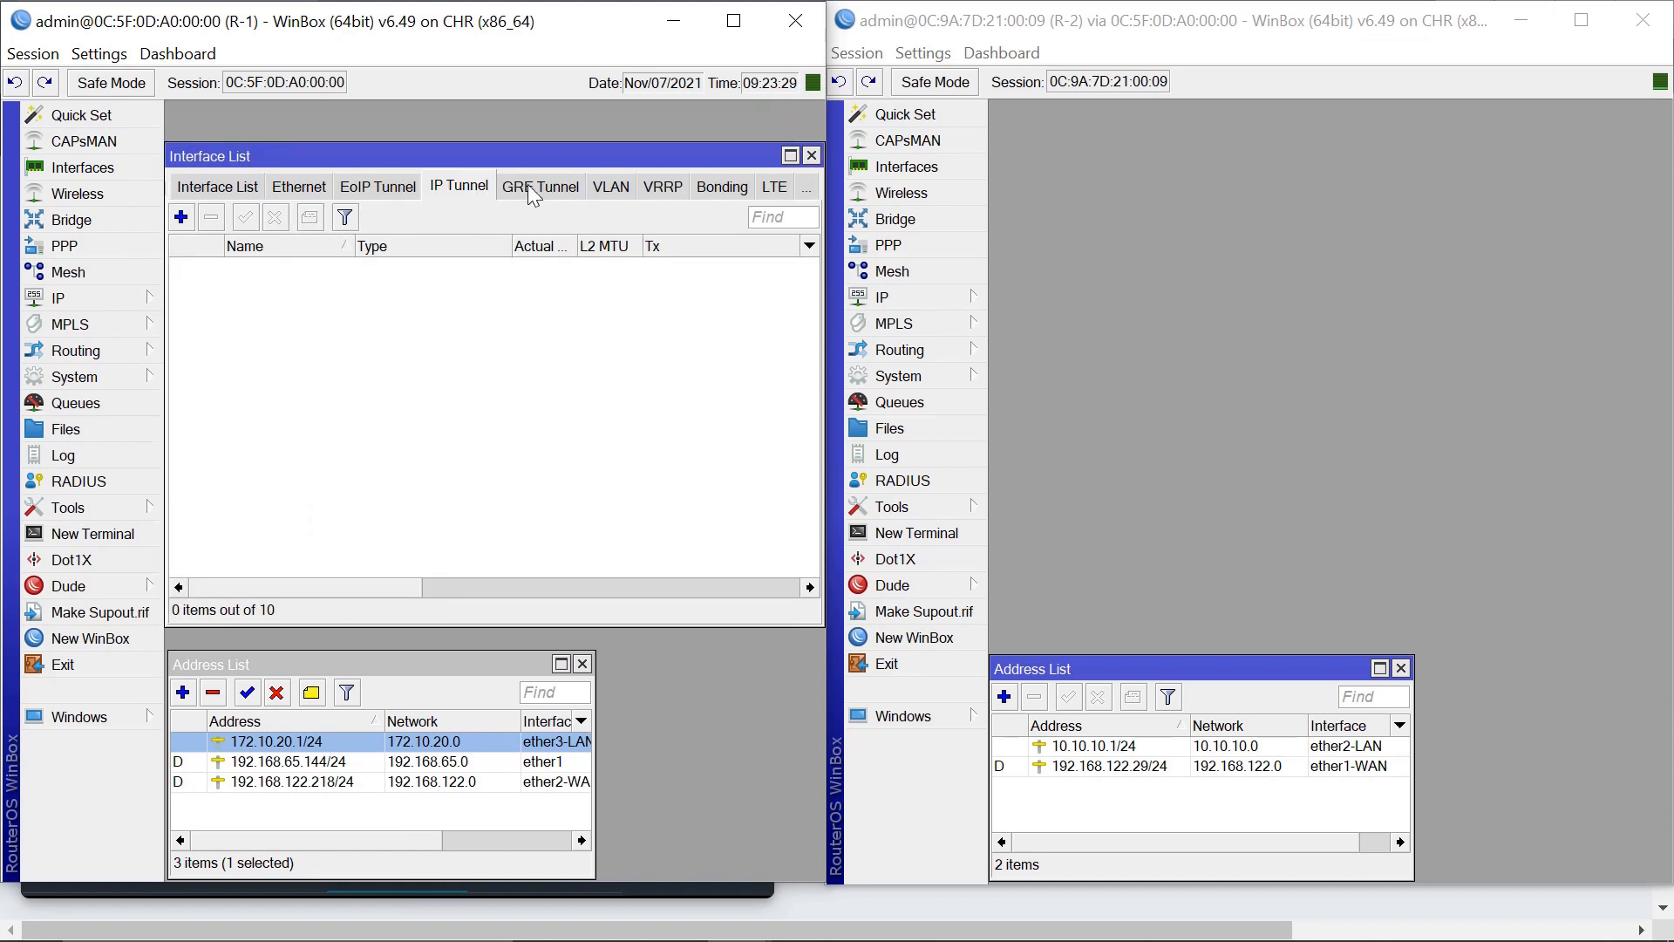
pyautogui.click(185, 223)
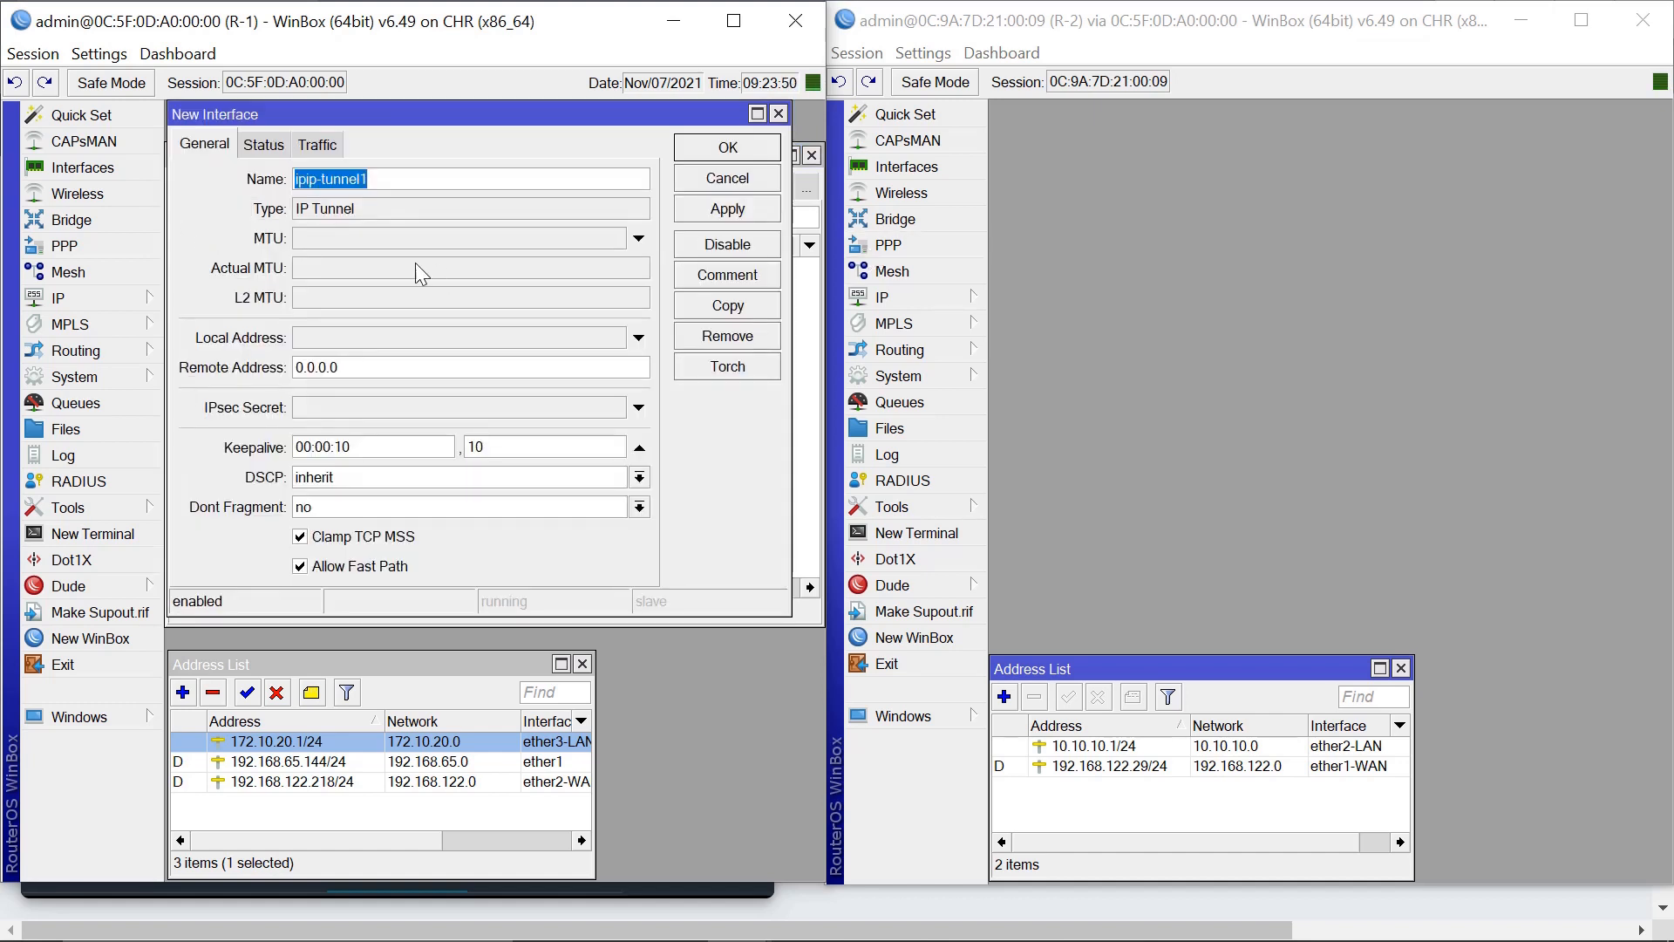
pyautogui.click(382, 178)
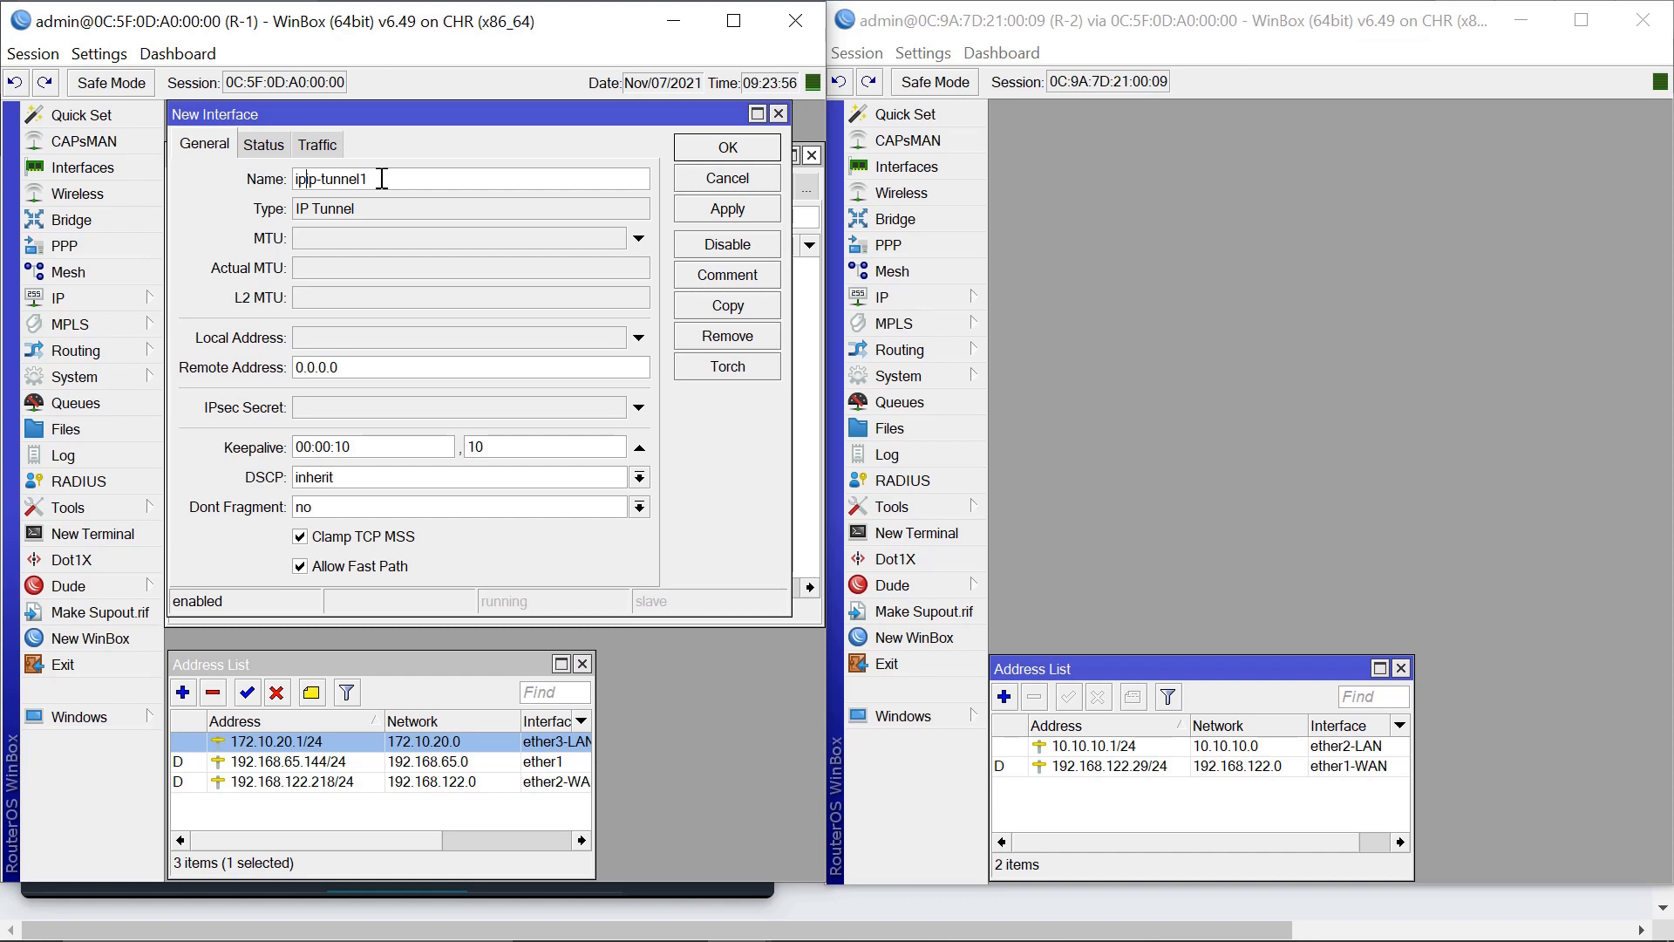
pyautogui.press('BackSpace')
pyautogui.press('BackSpace')
pyautogui.press('BackSpace')
pyautogui.click(360, 341)
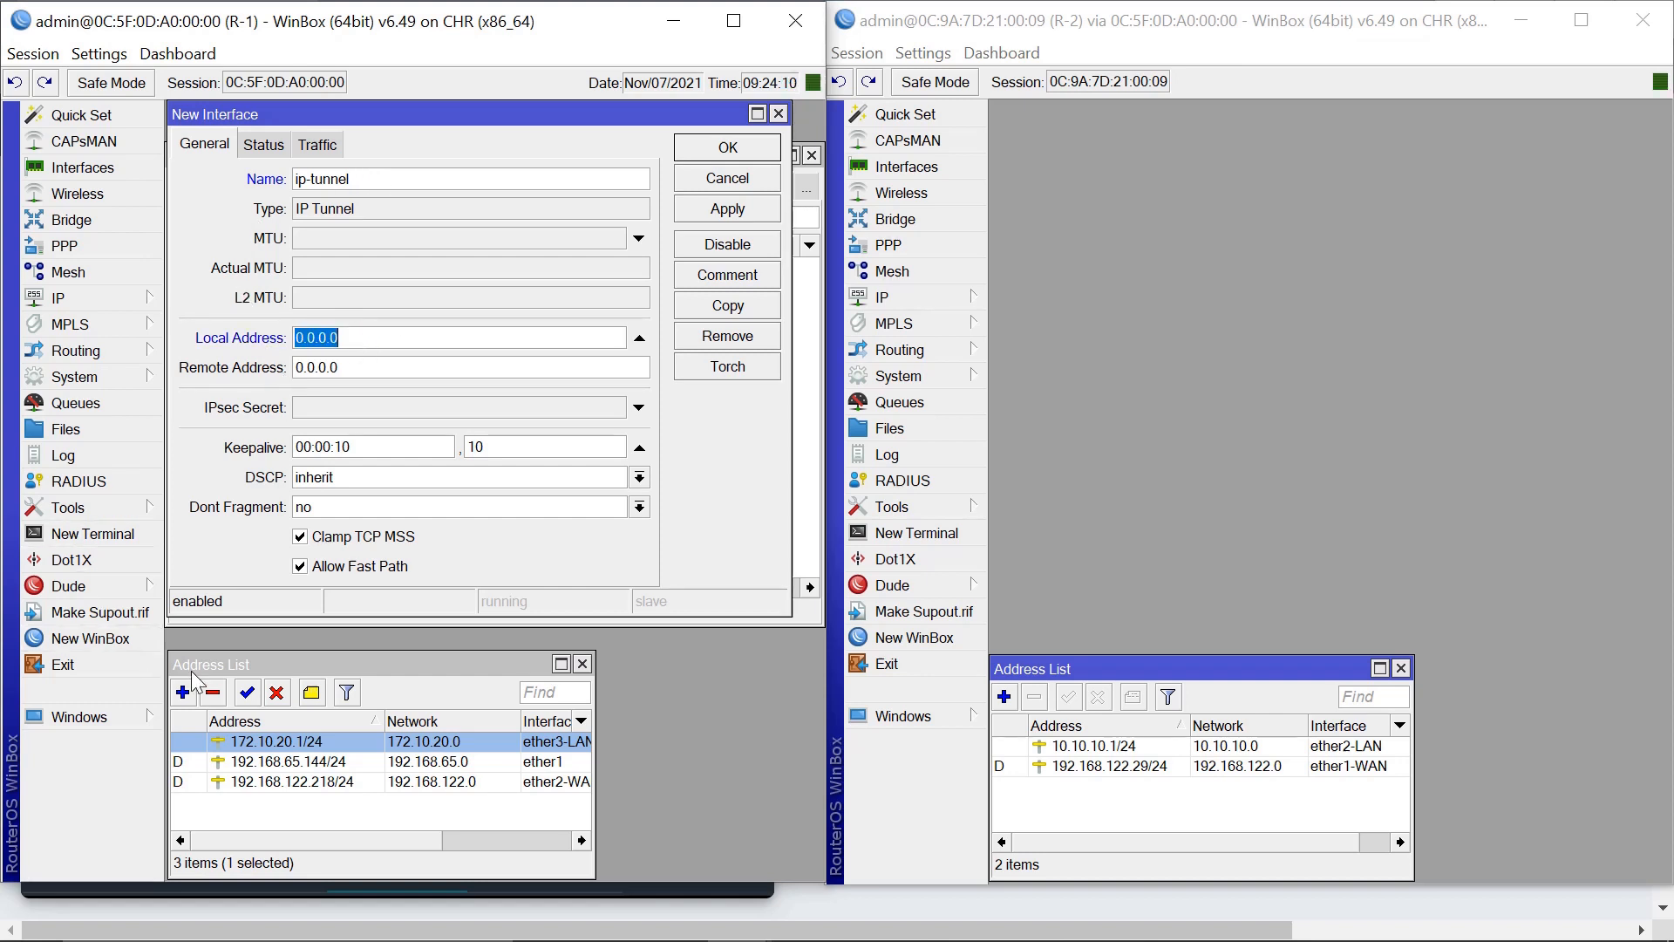
# Set the tunnel's local address to R-1's WAN address 192.168.122.218.
pyautogui.doubleClick(276, 783)
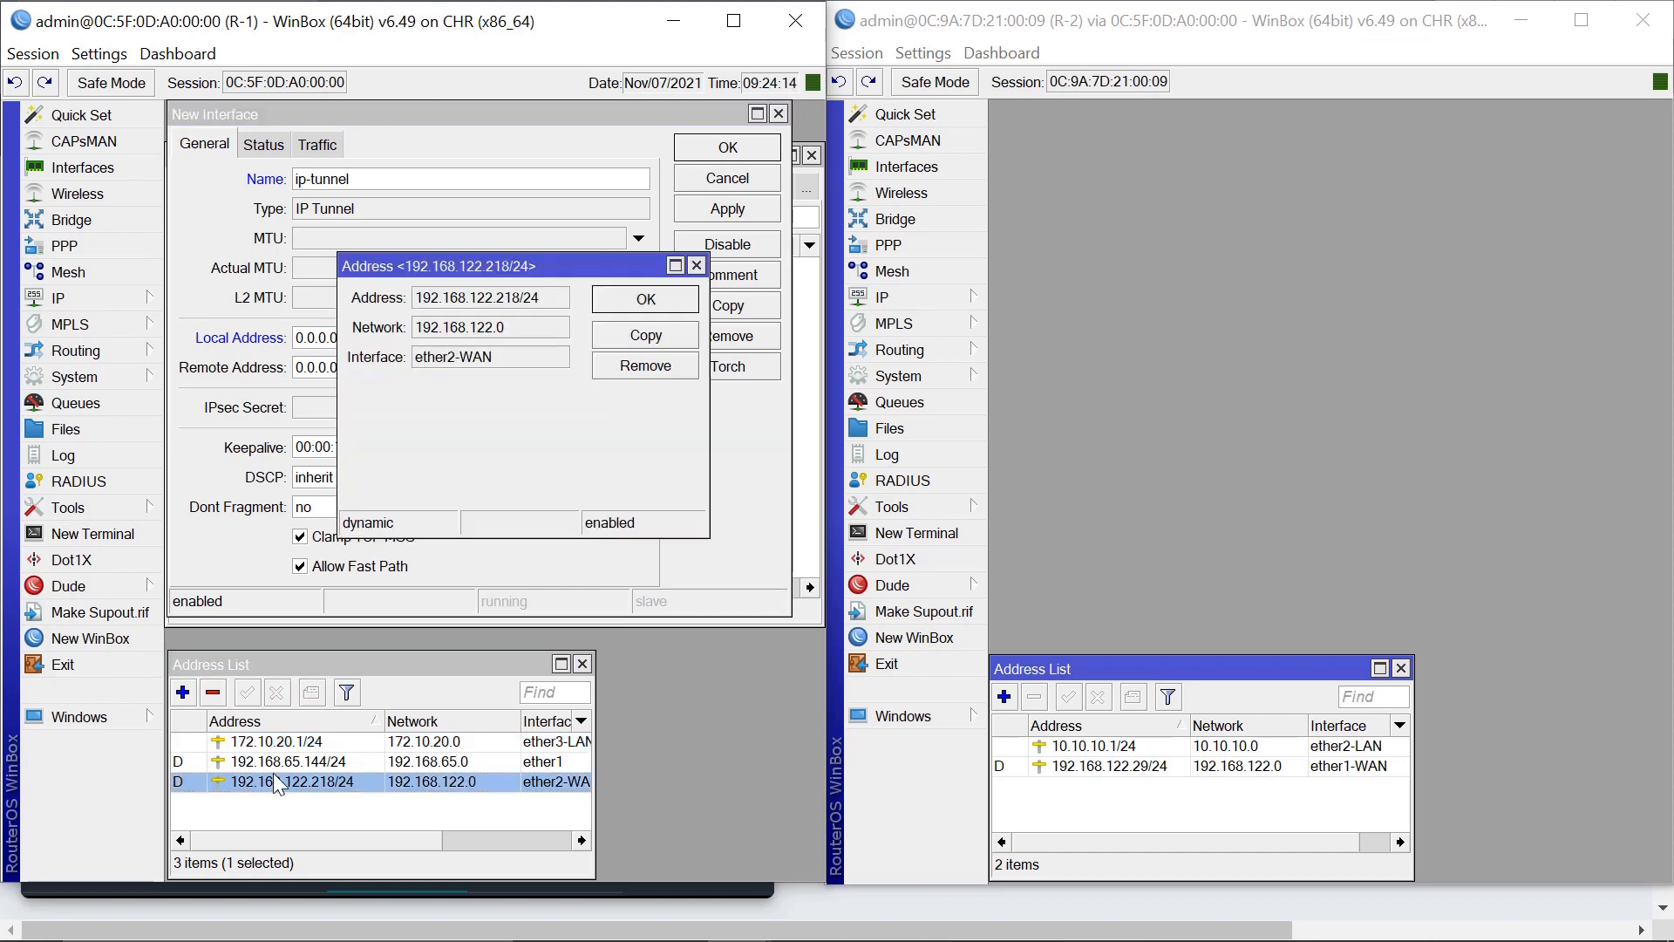
pyautogui.doubleClick(458, 297)
pyautogui.hotkey('ctrl', 'c')
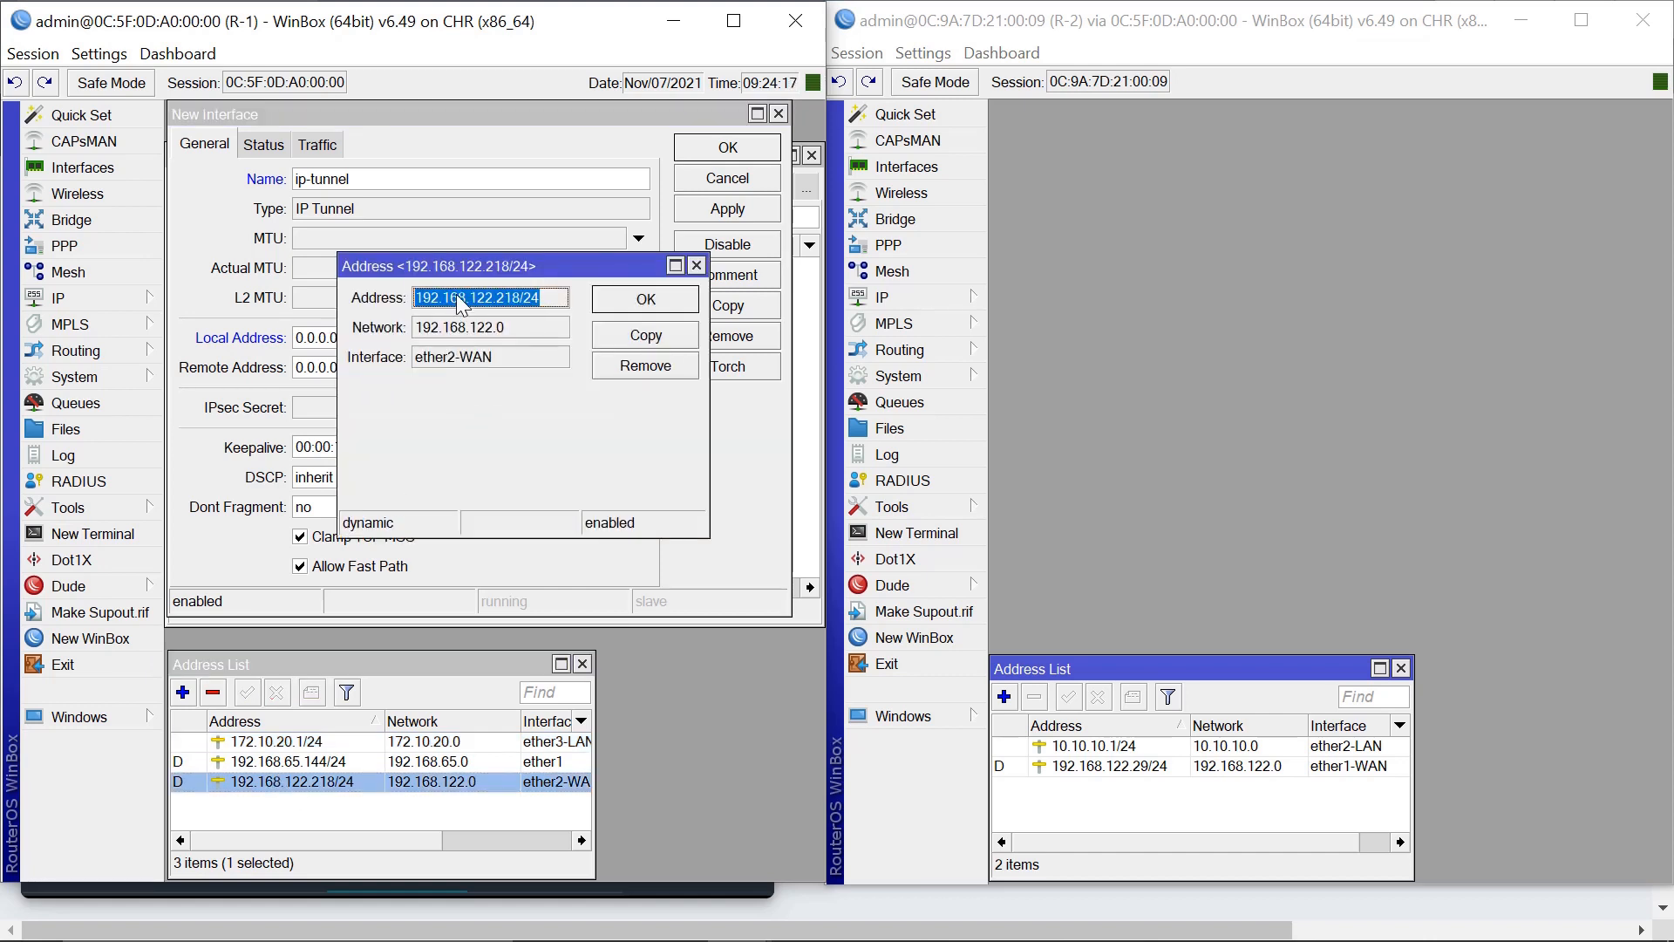
pyautogui.click(697, 266)
pyautogui.click(359, 338)
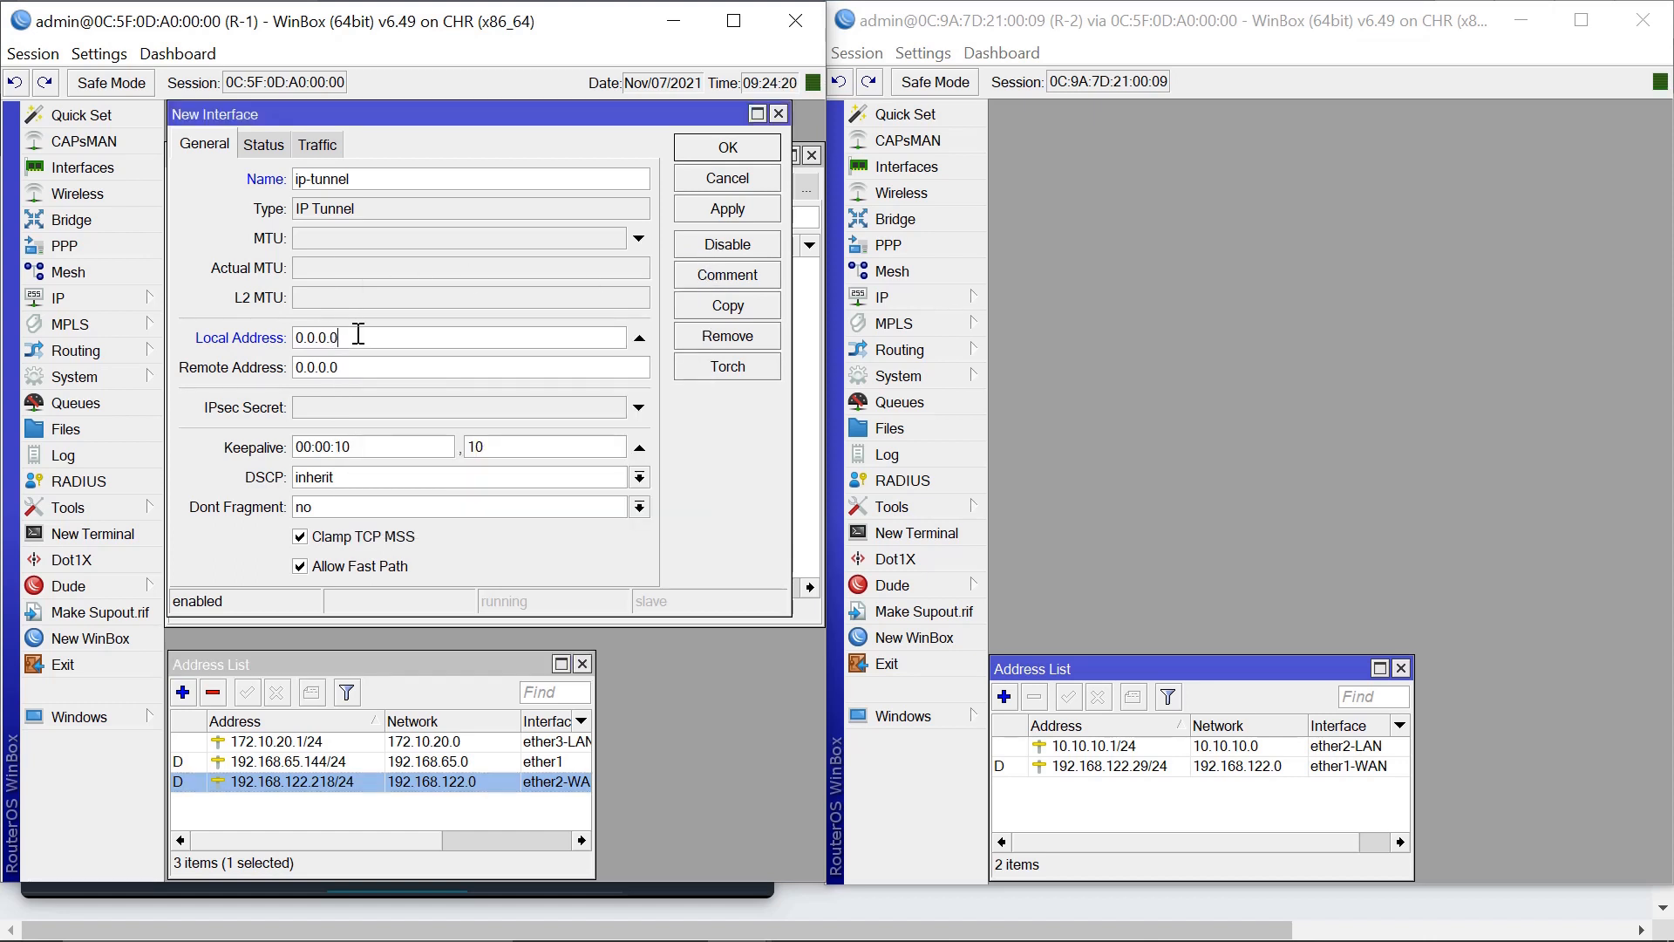
pyautogui.doubleClick(359, 336)
pyautogui.hotkey('ctrl', 'v')
# Set the tunnel's remote address to R-2's WAN address 192.168.122.29.
pyautogui.click(1125, 765)
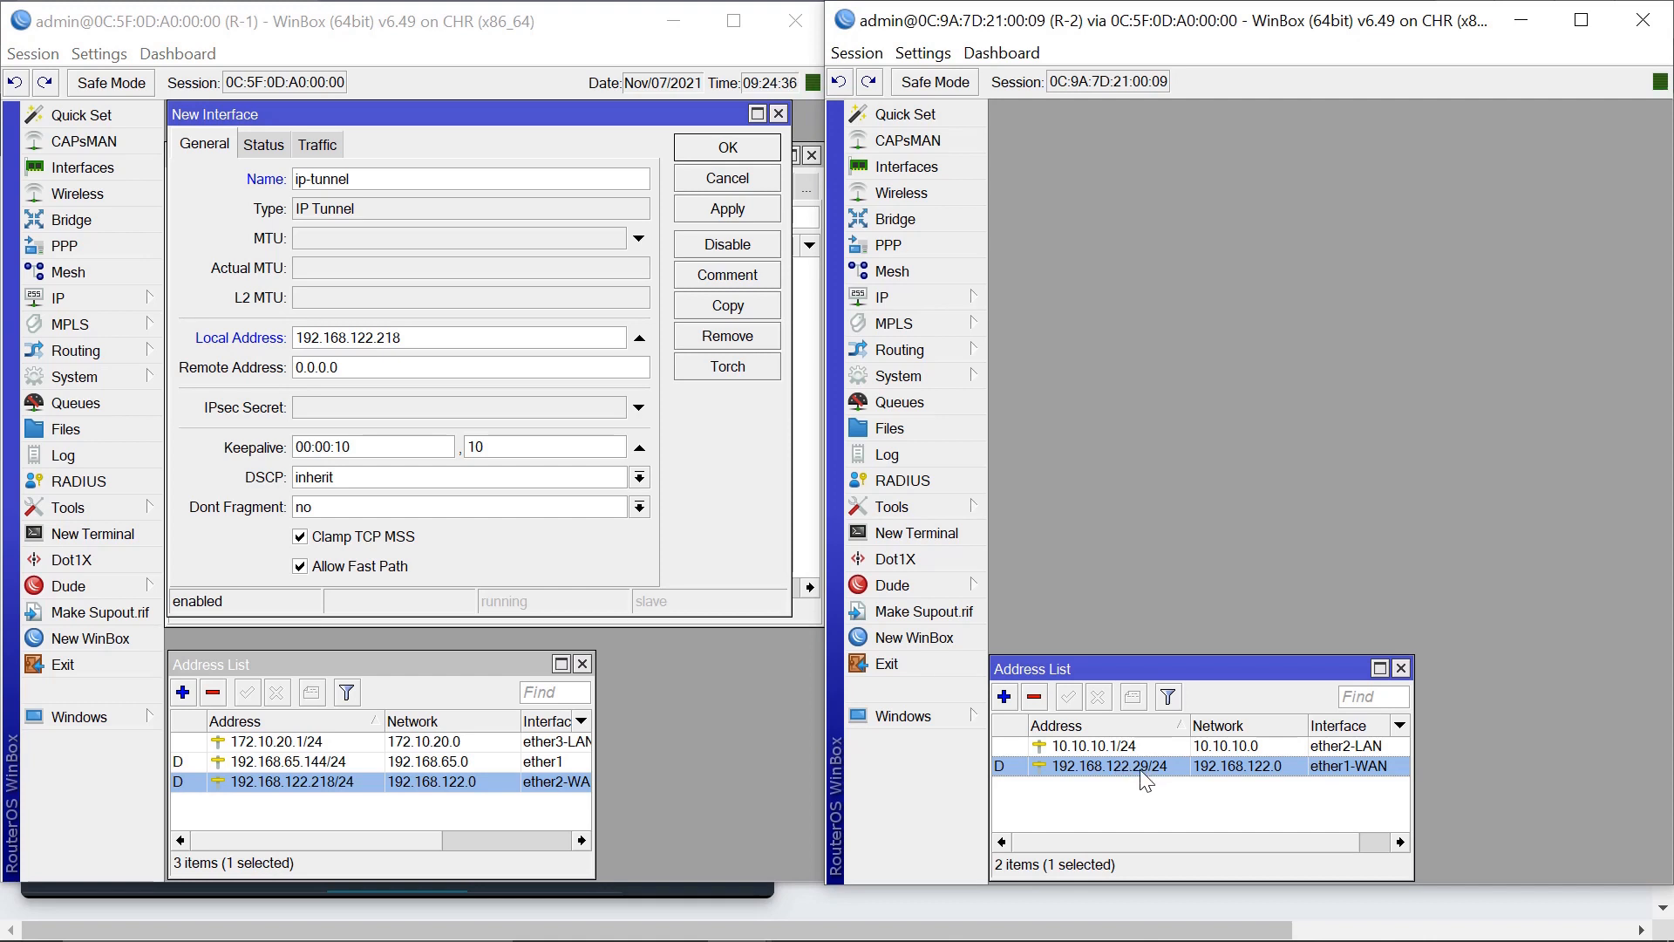
pyautogui.click(407, 369)
pyautogui.press('BackSpace')
pyautogui.press('BackSpace')
pyautogui.press('BackSpace')
pyautogui.press('BackSpace')
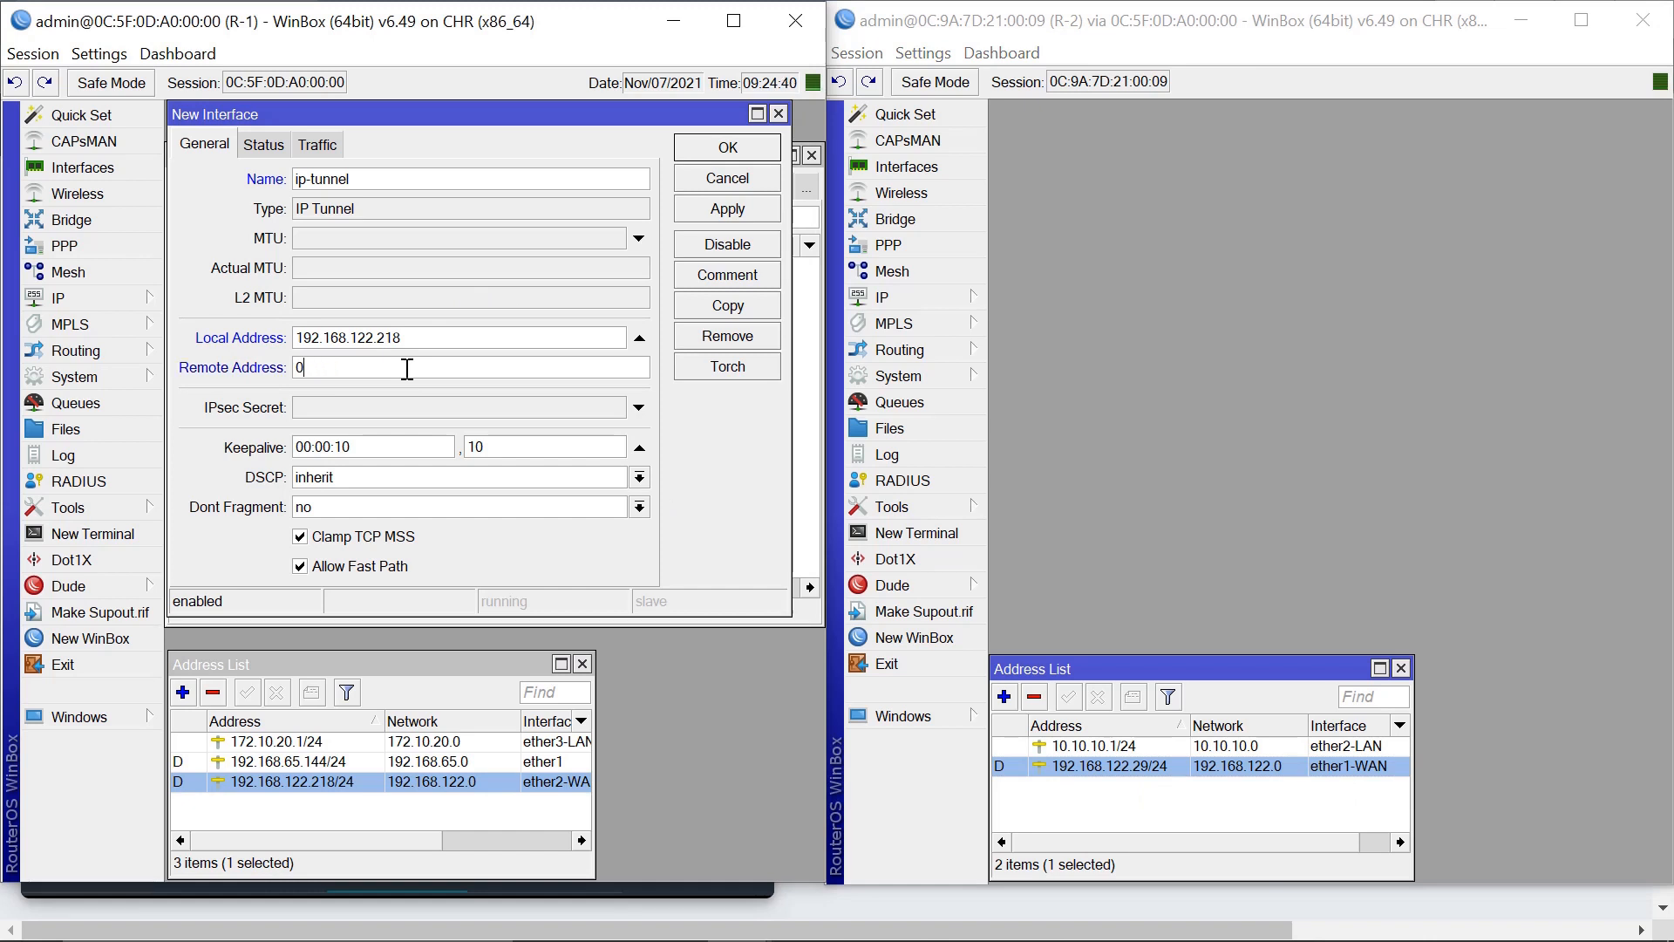
pyautogui.press('BackSpace')
pyautogui.write('192.168.122.29')
# Enter an IPsec secret, turn off Allow Fast Path, and apply the tunnel.
pyautogui.click(317, 406)
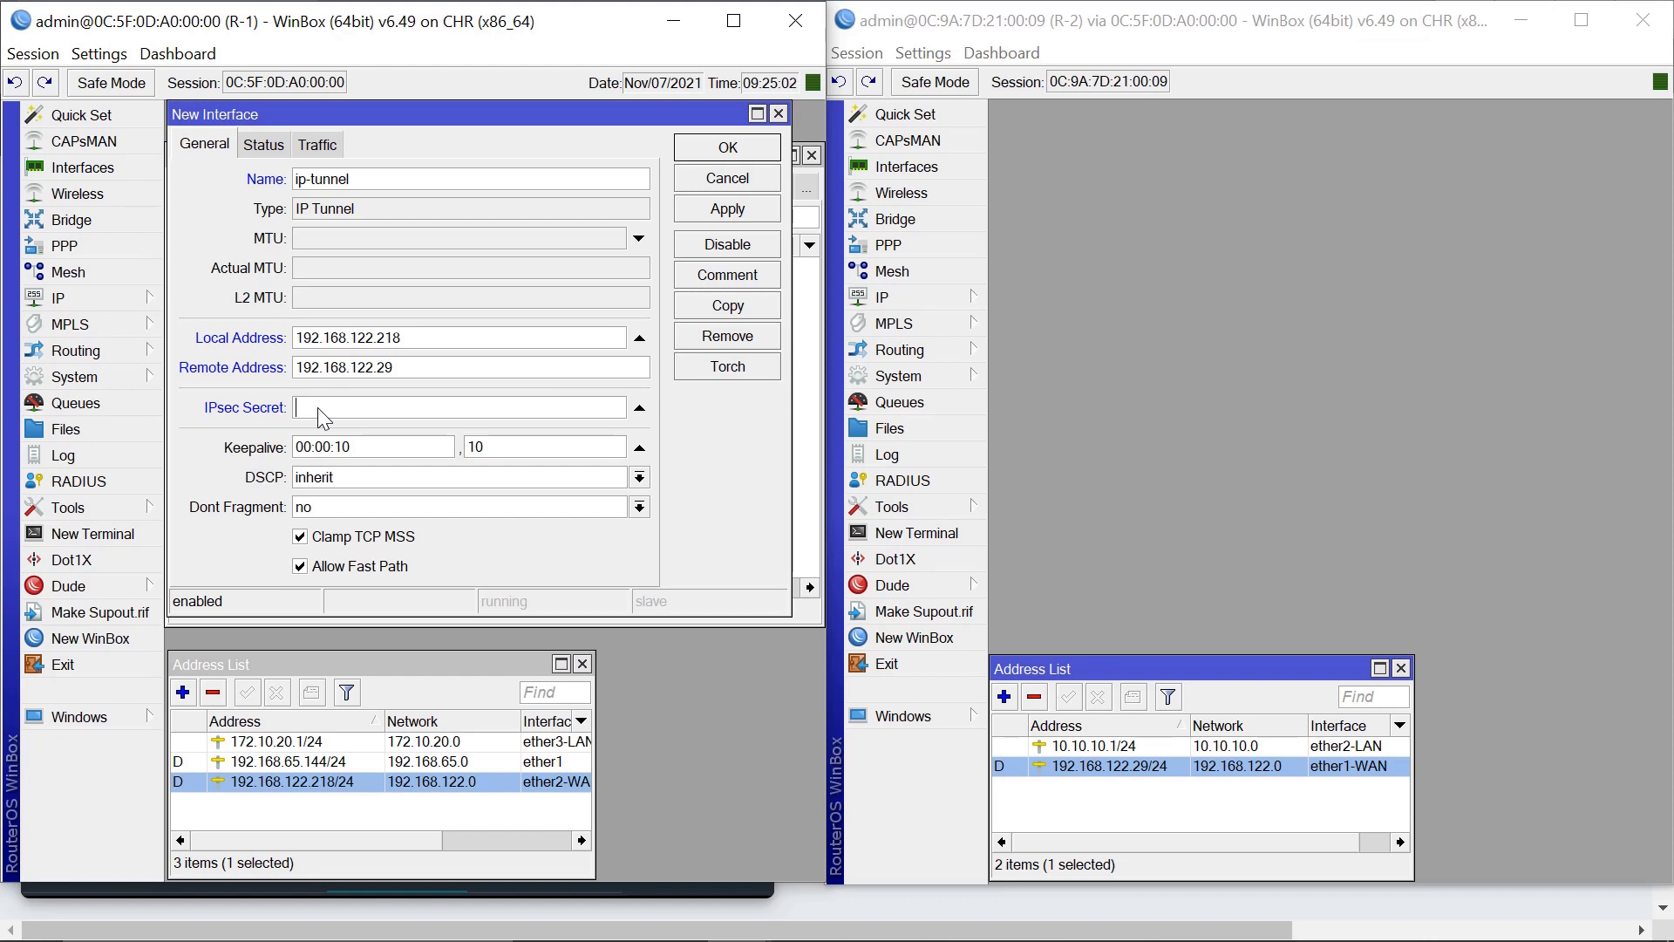
pyautogui.write('2345678')
pyautogui.click(300, 569)
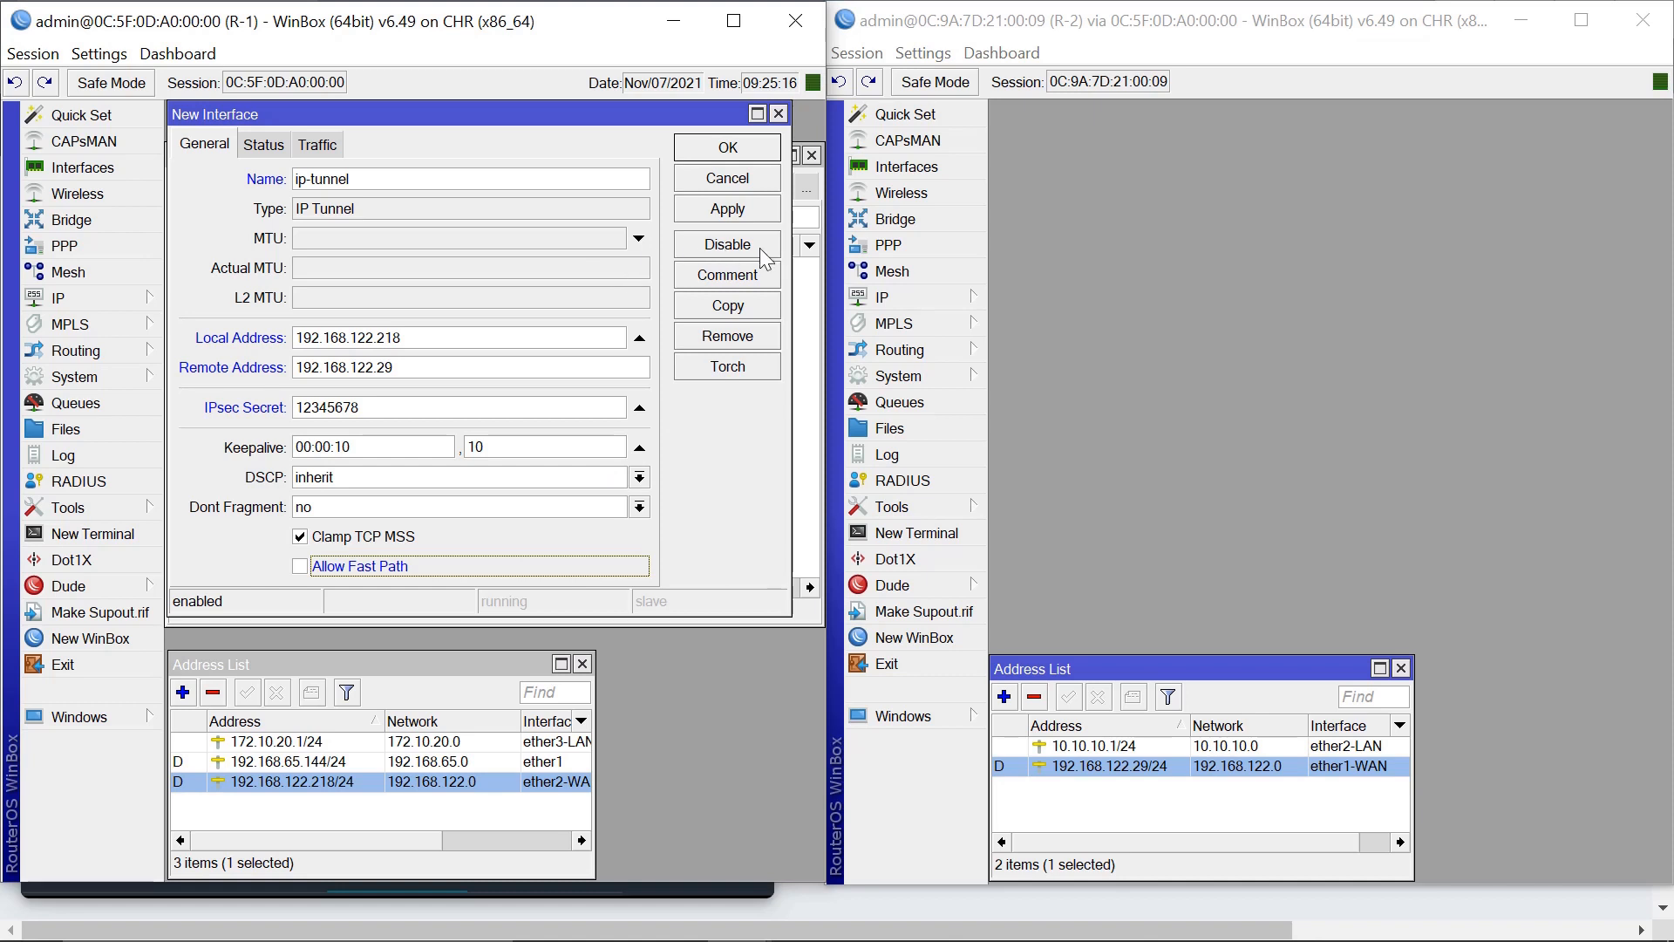
pyautogui.click(731, 213)
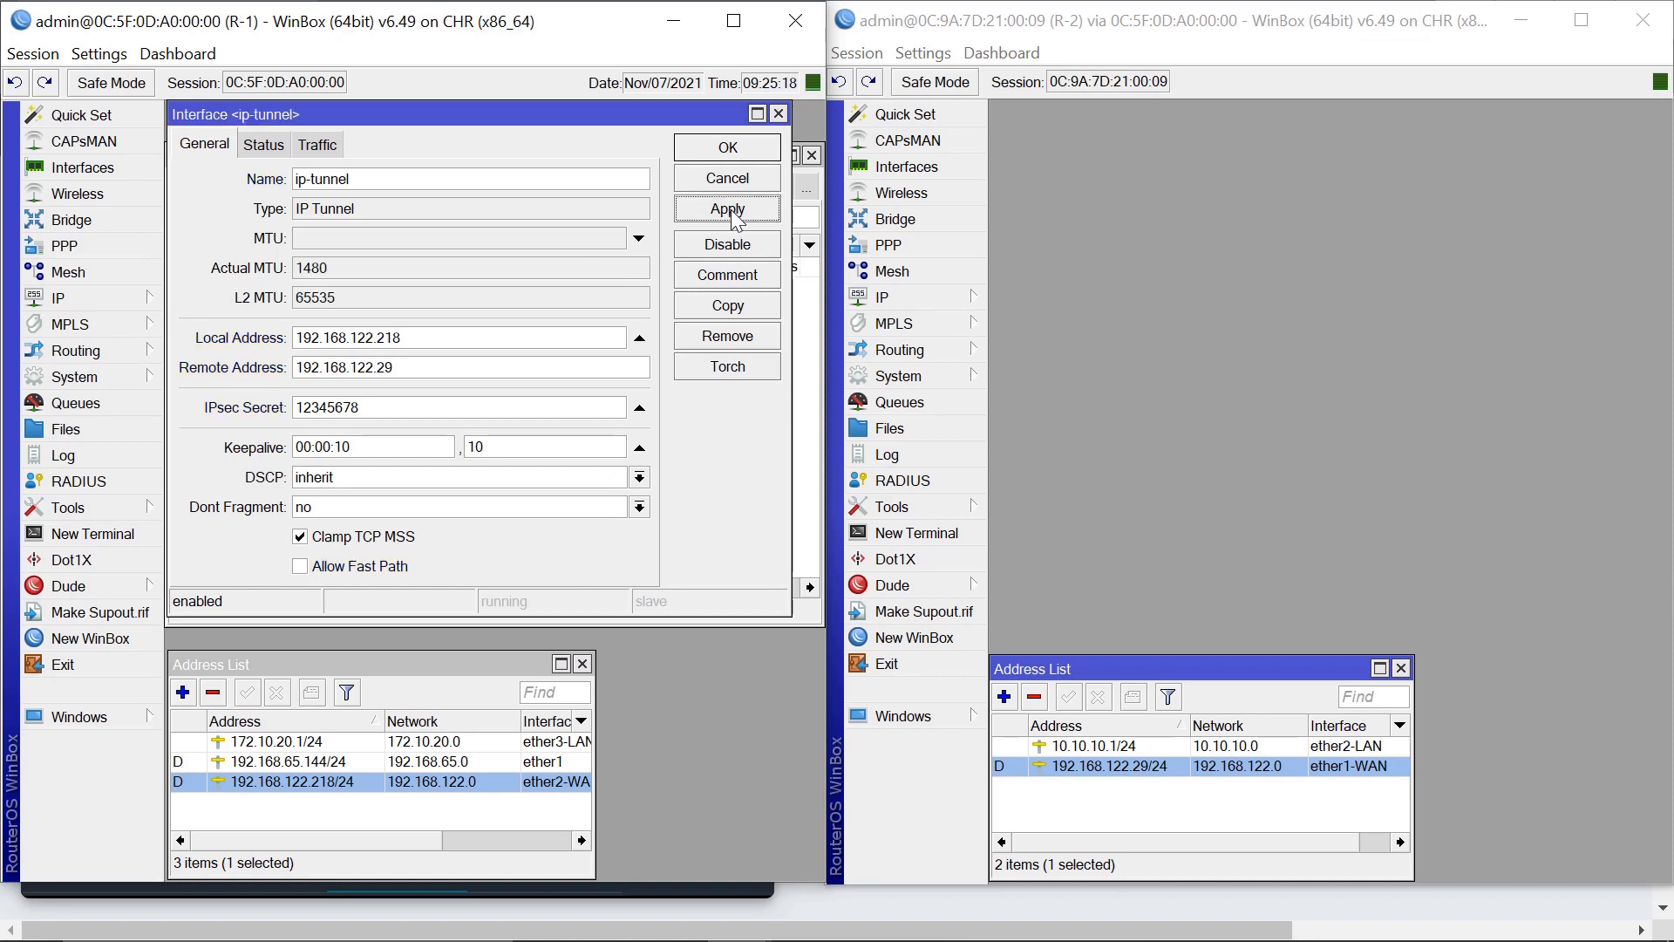
# Save R-1's ip-tunnel and inspect its dynamic IPsec policy between 192.168.122.218 and 192.168.122.29.
pyautogui.click(731, 148)
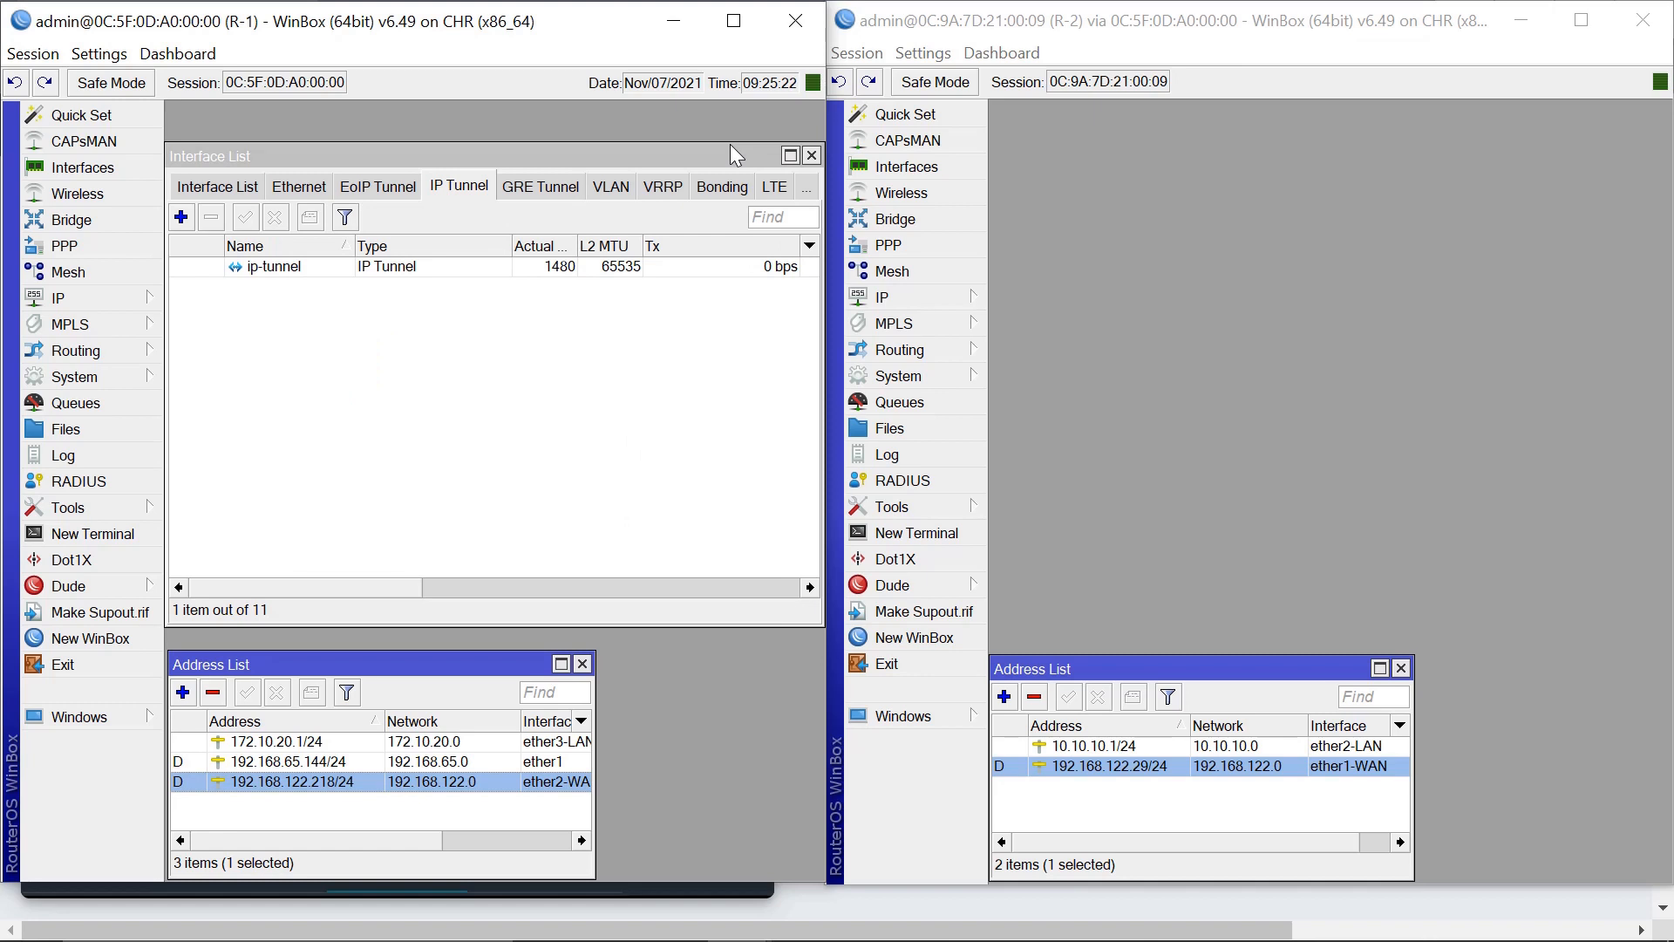
pyautogui.click(86, 300)
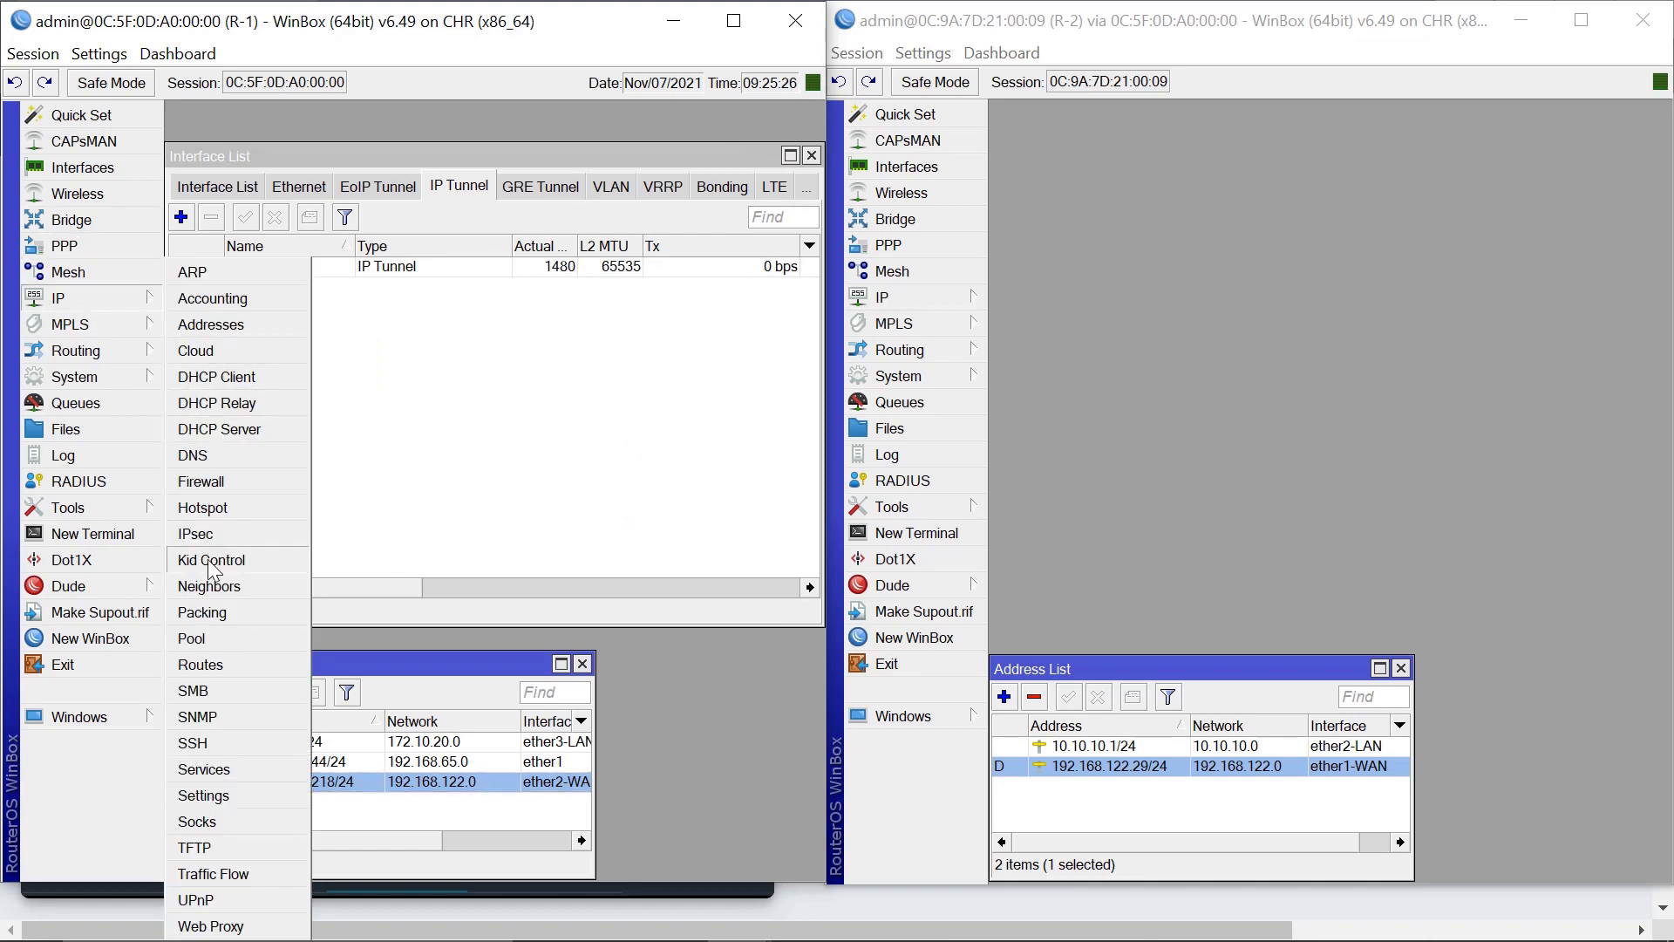
pyautogui.click(211, 534)
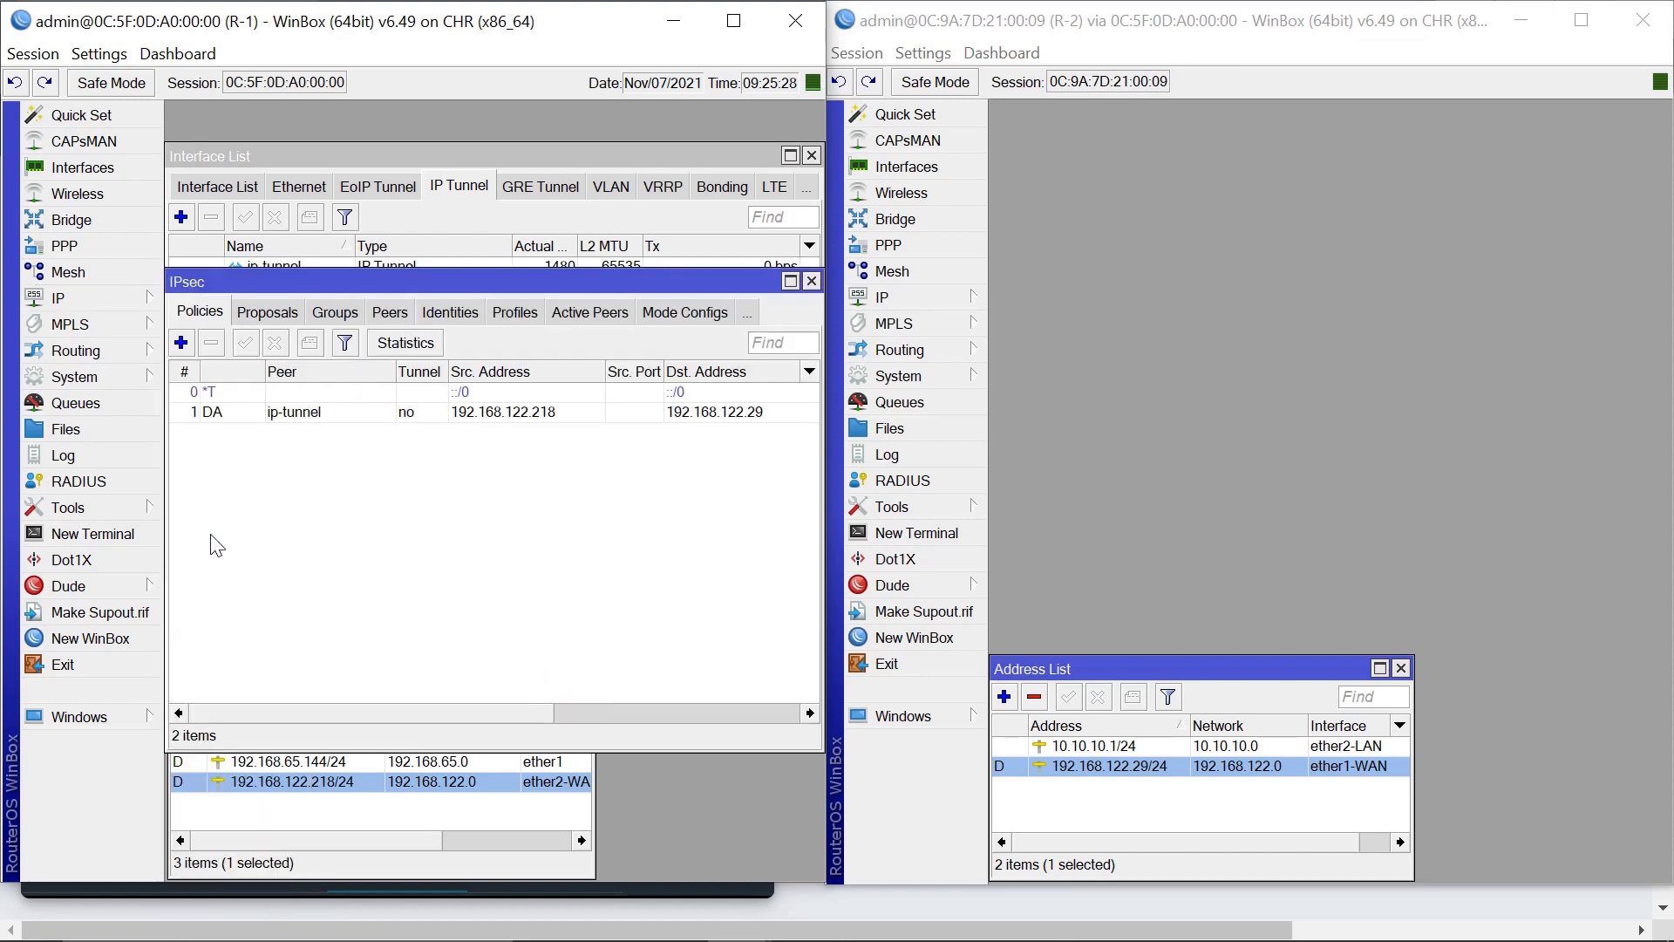
pyautogui.click(450, 413)
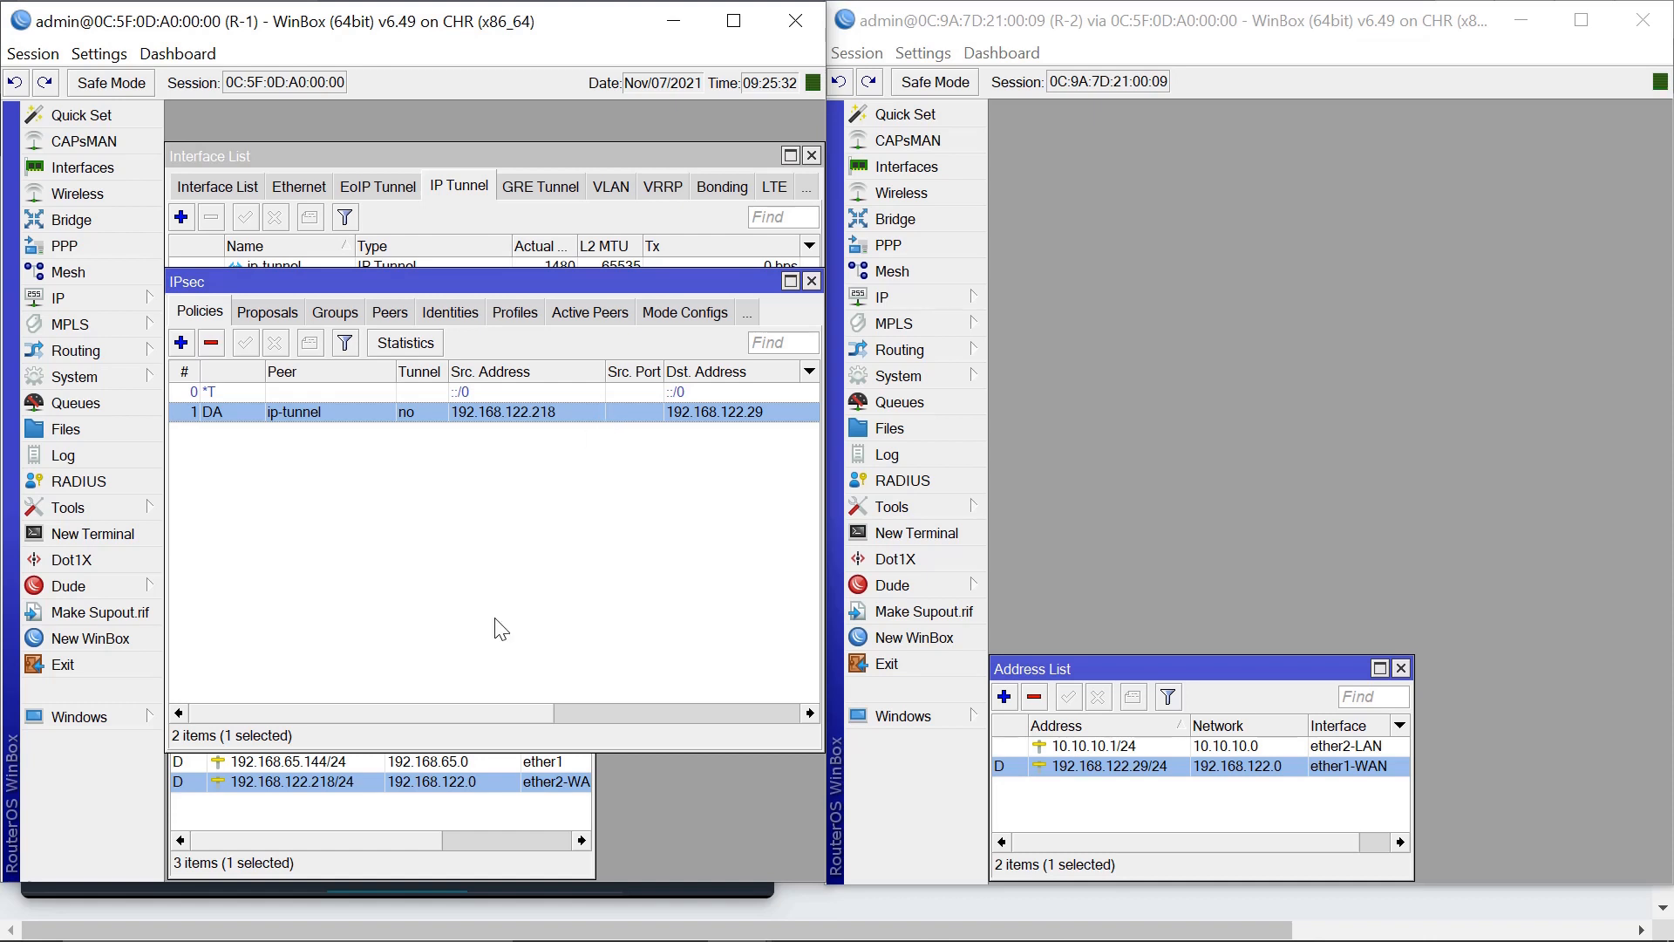
pyautogui.moveTo(448, 721); pyautogui.dragTo(359, 689)
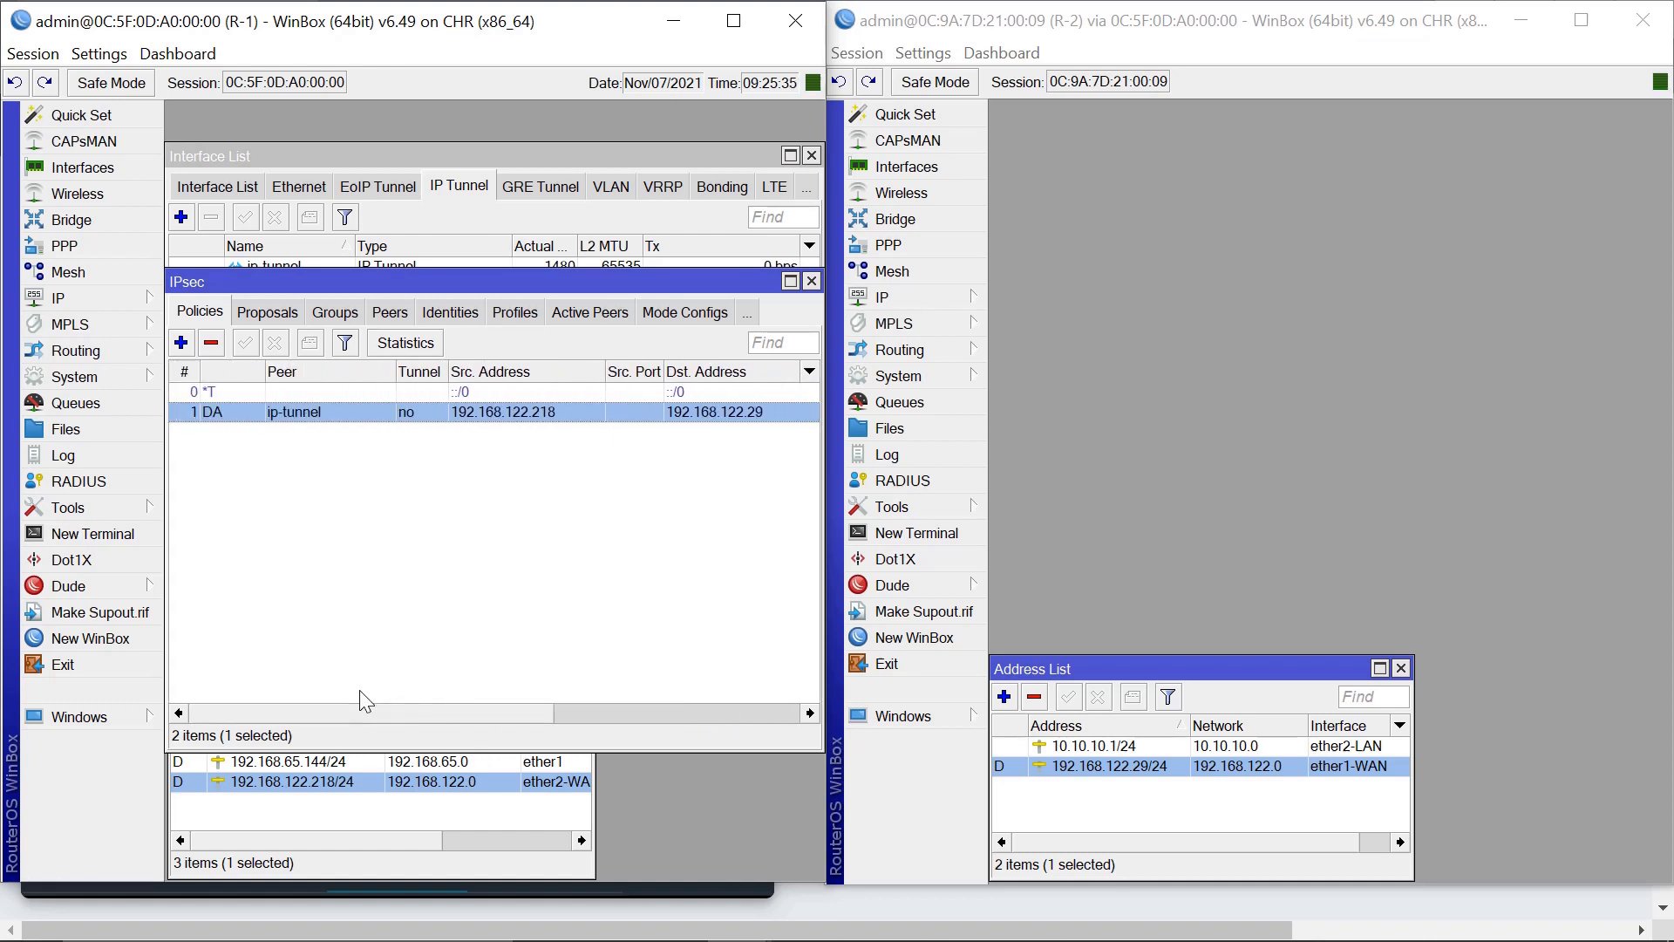
pyautogui.click(811, 281)
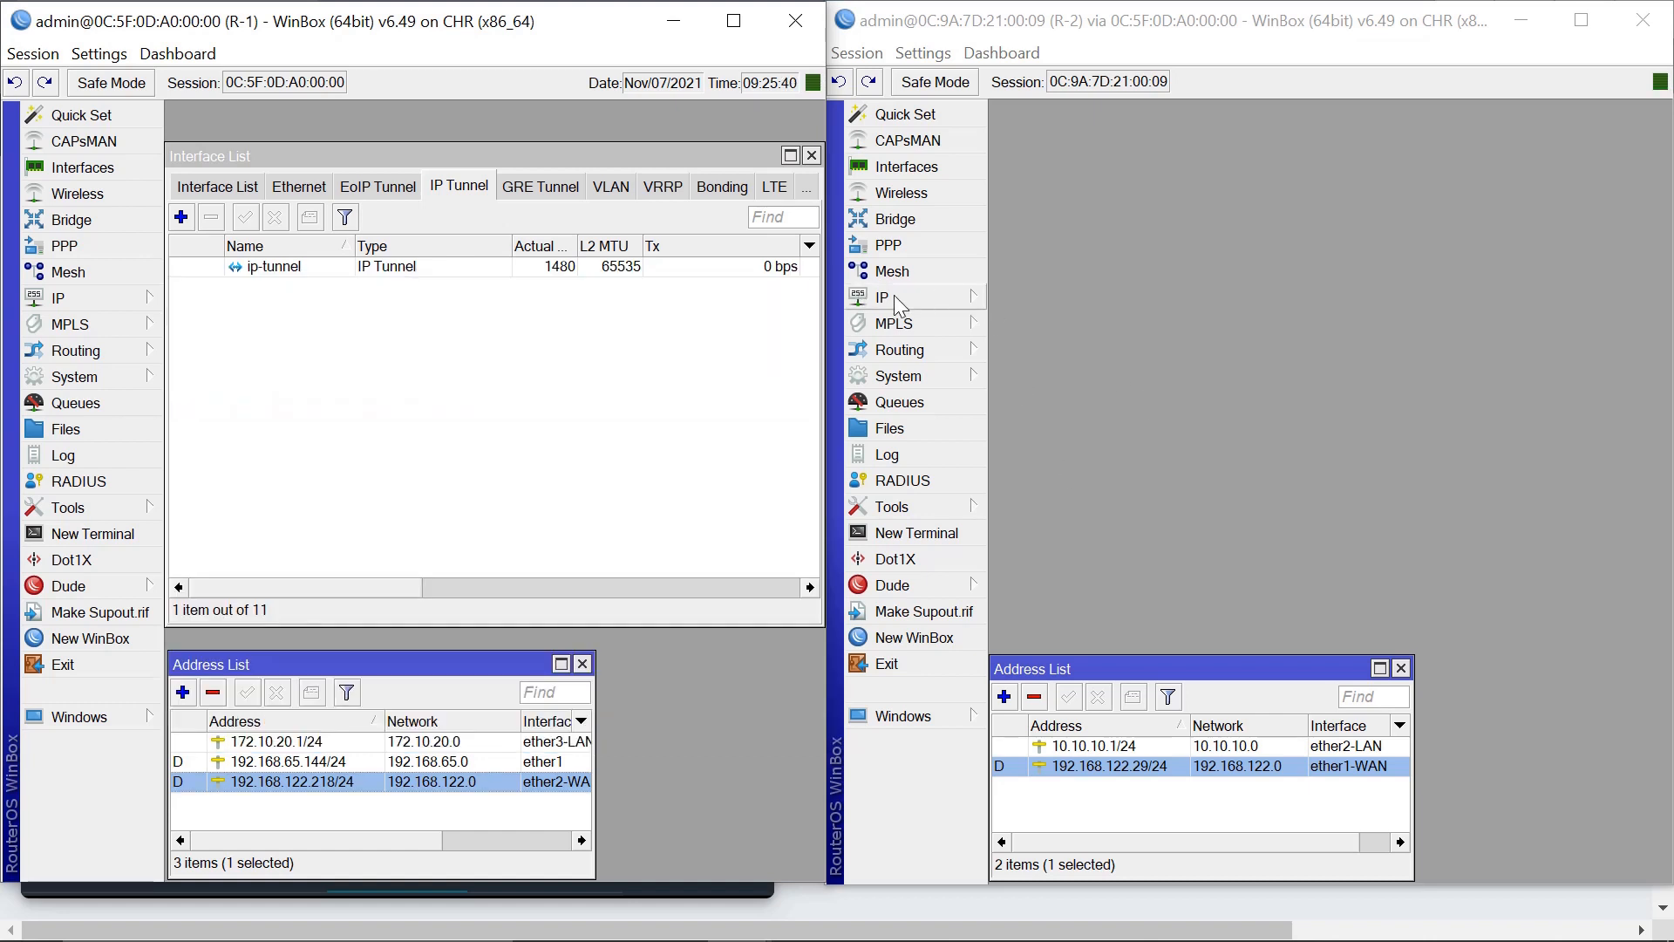
# Add a new IP Tunnel interface on R-2 and rename it to ip-tunnel.
pyautogui.click(938, 175)
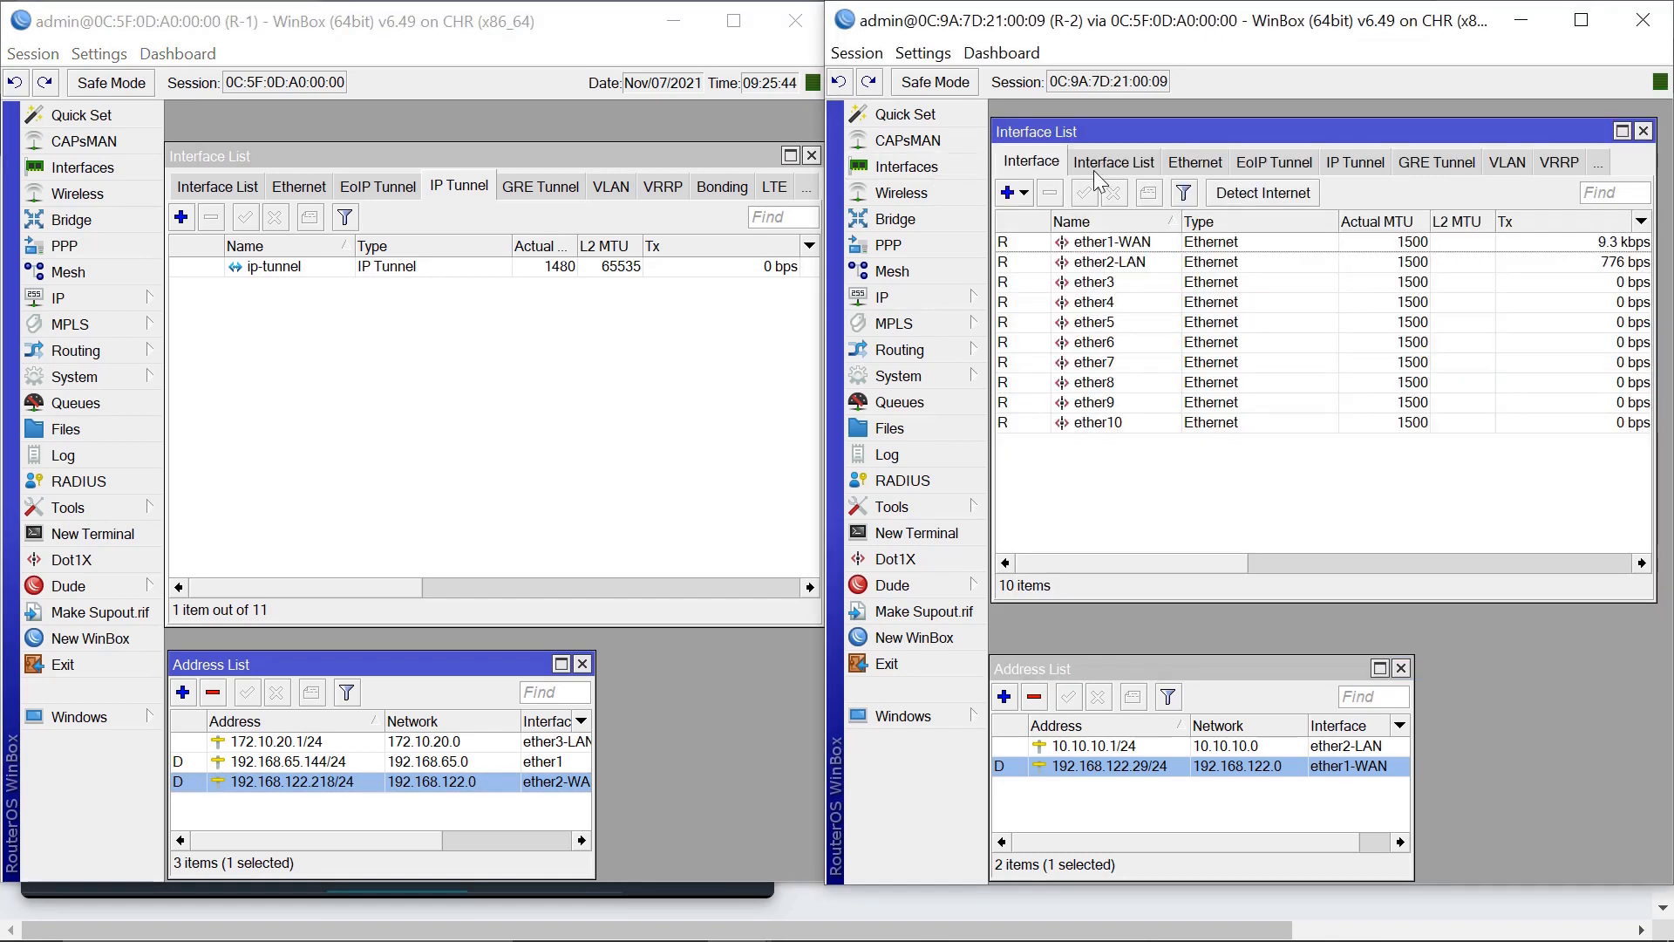
pyautogui.click(1025, 193)
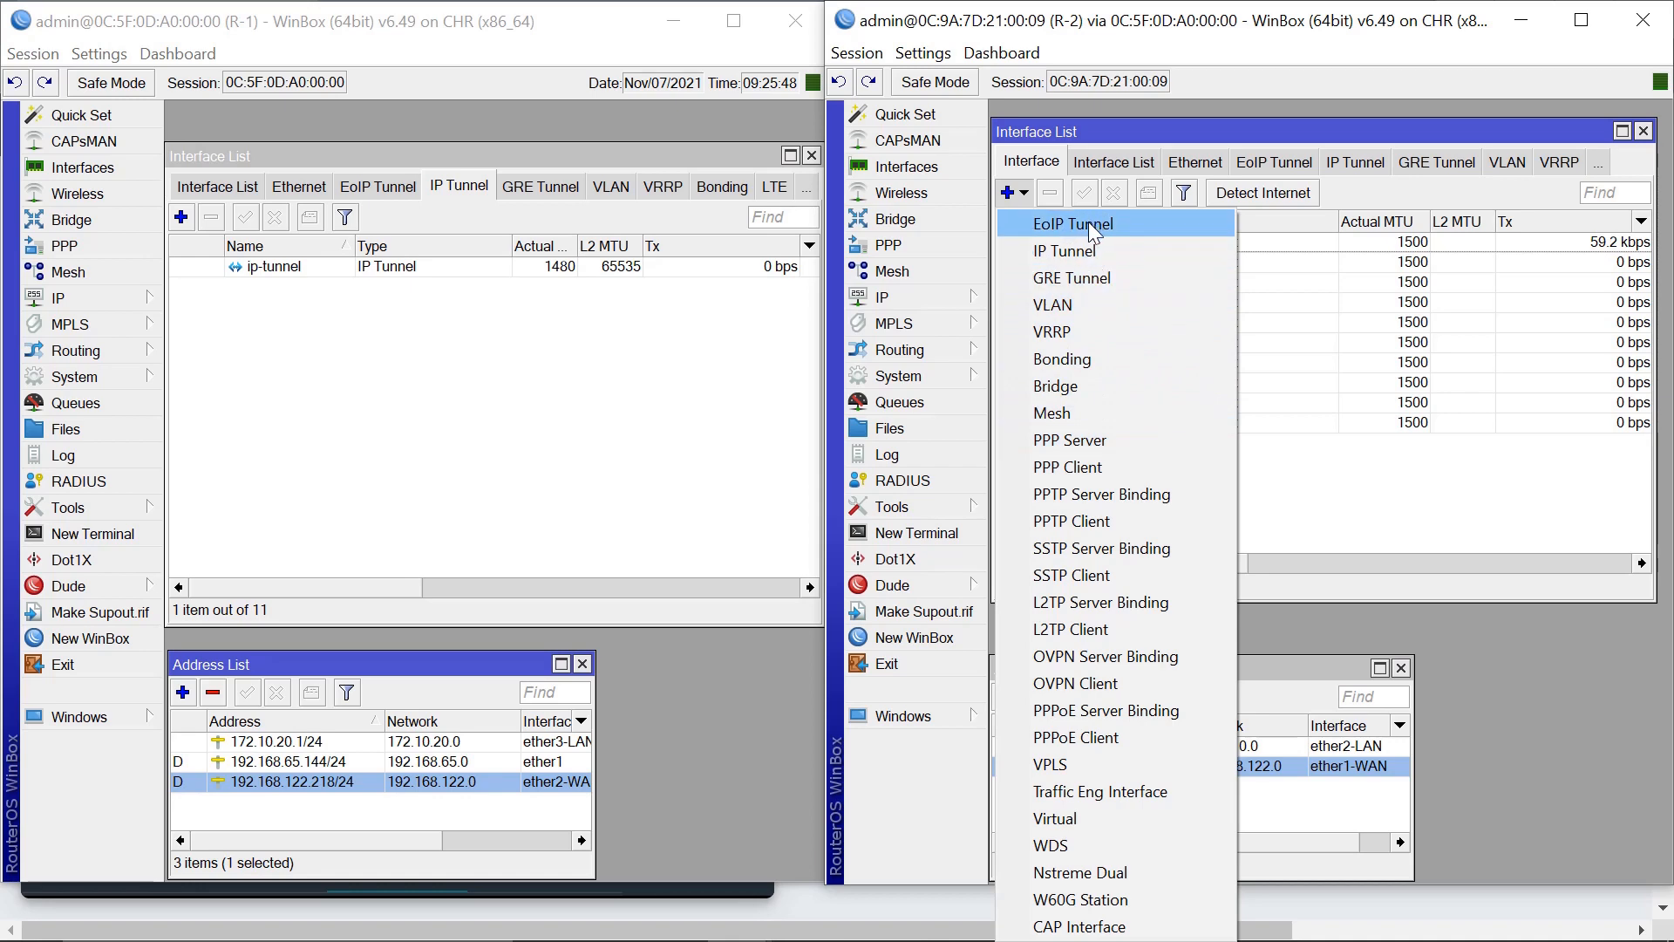
pyautogui.click(1076, 254)
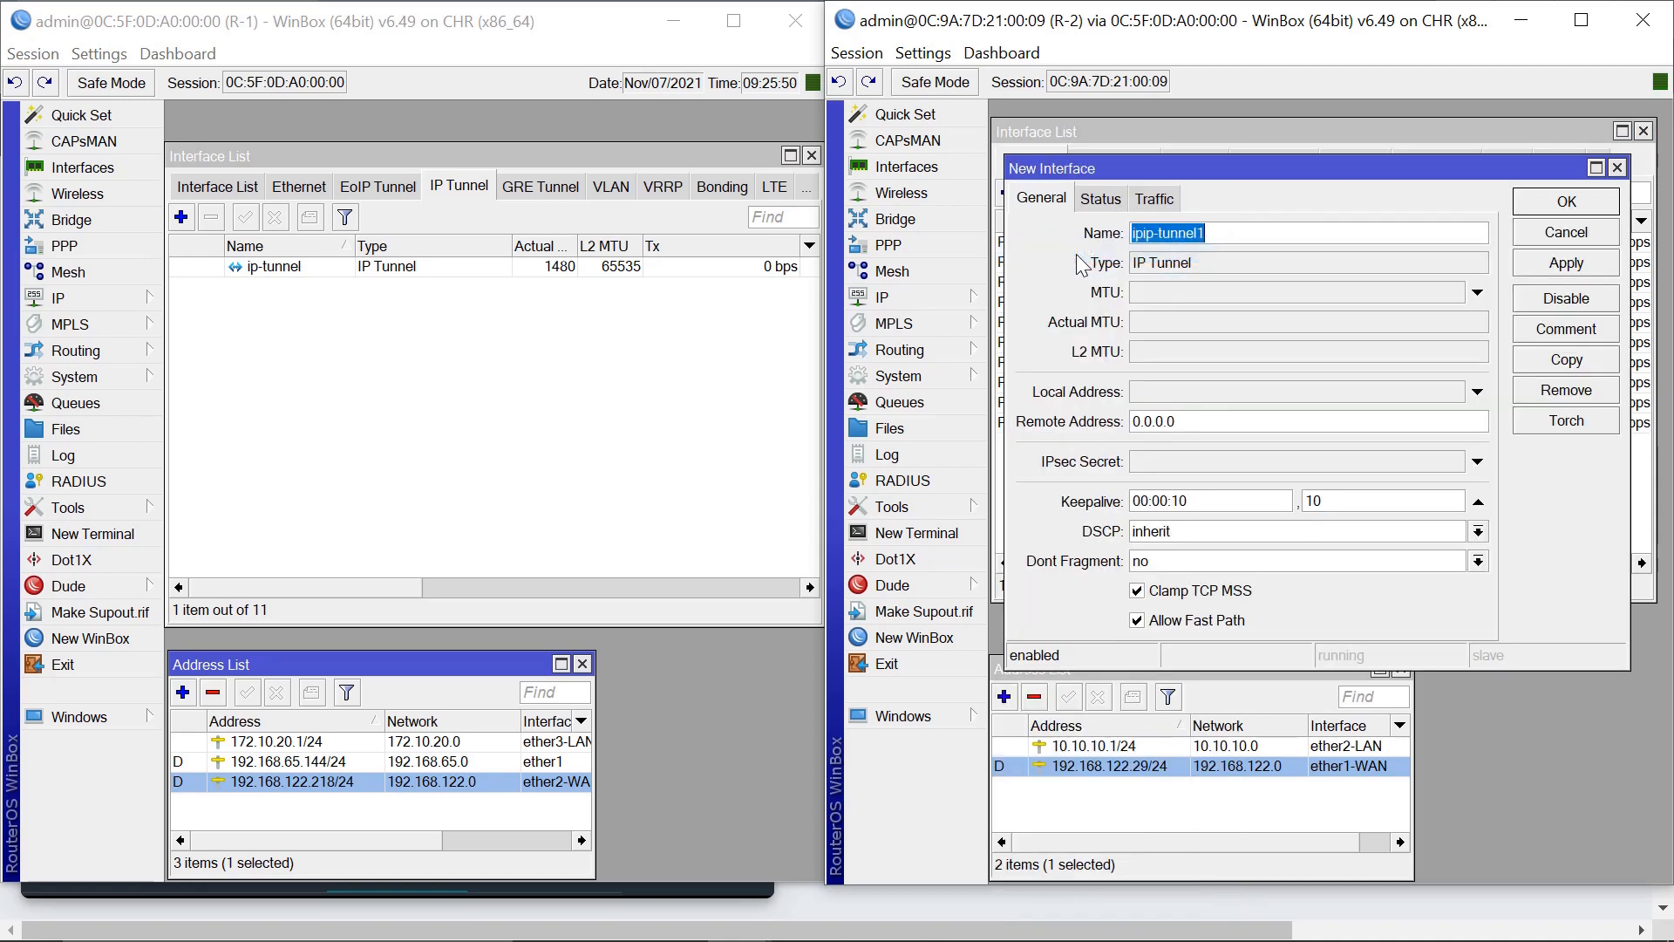
pyautogui.click(1241, 236)
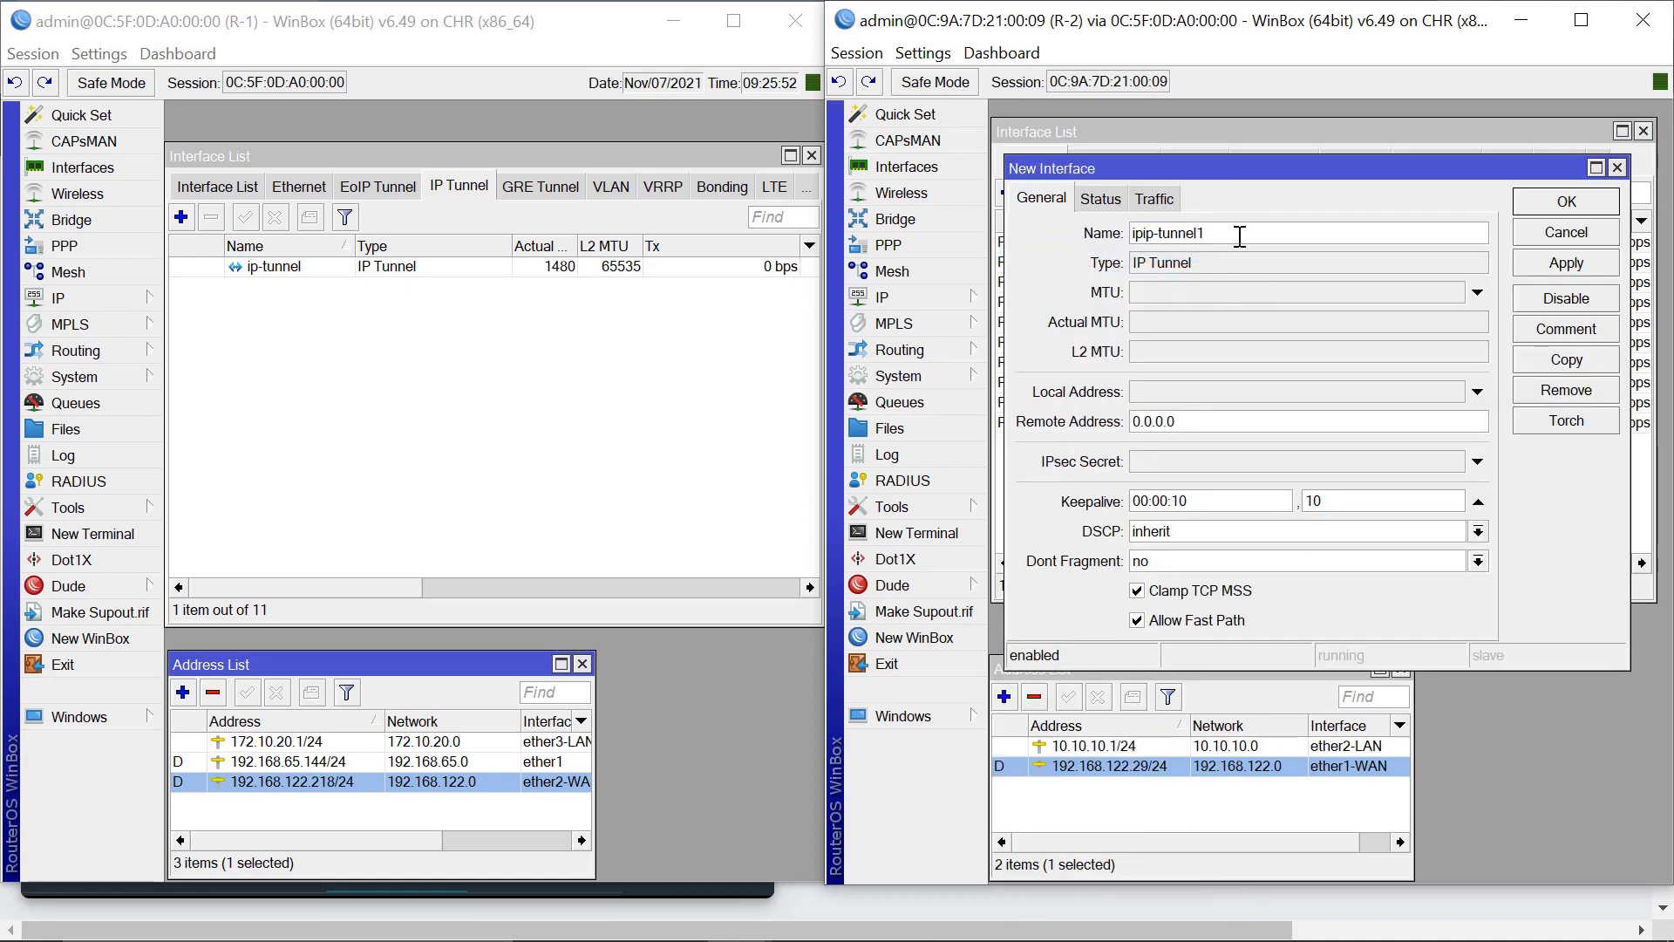
pyautogui.press('BackSpace')
pyautogui.press('Home')
pyautogui.press('Delete')
pyautogui.press('Delete')
# Set the tunnel's local address to 192.168.122.29 and remote address to 192.168.122.218.
pyautogui.click(1205, 396)
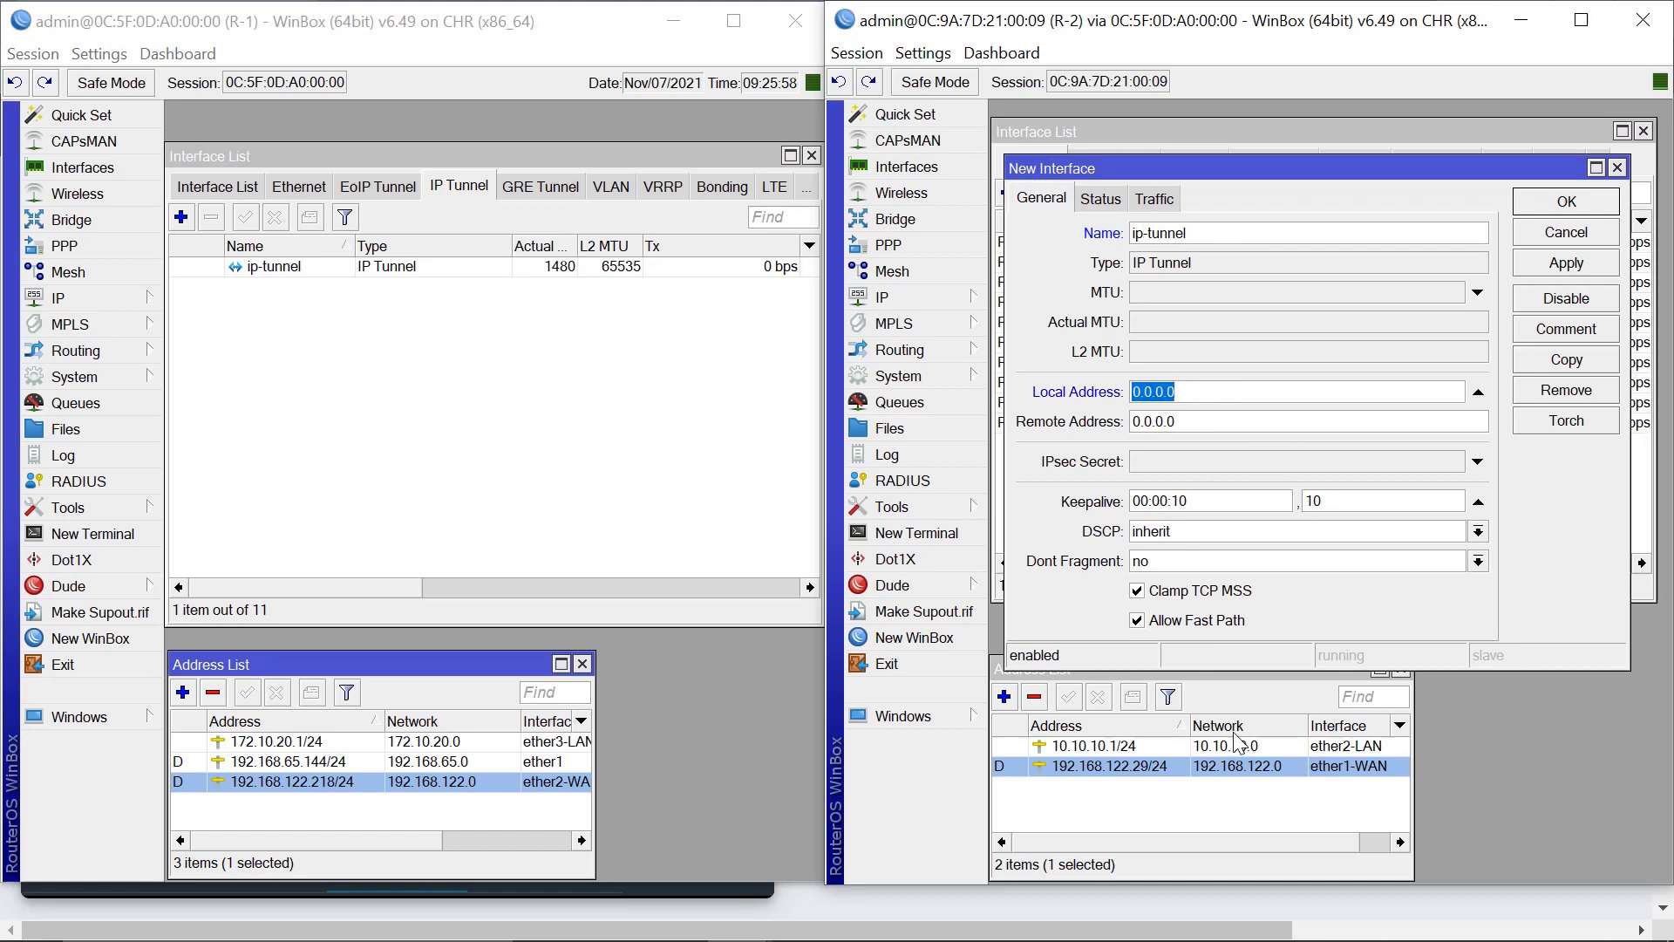
pyautogui.click(1106, 764)
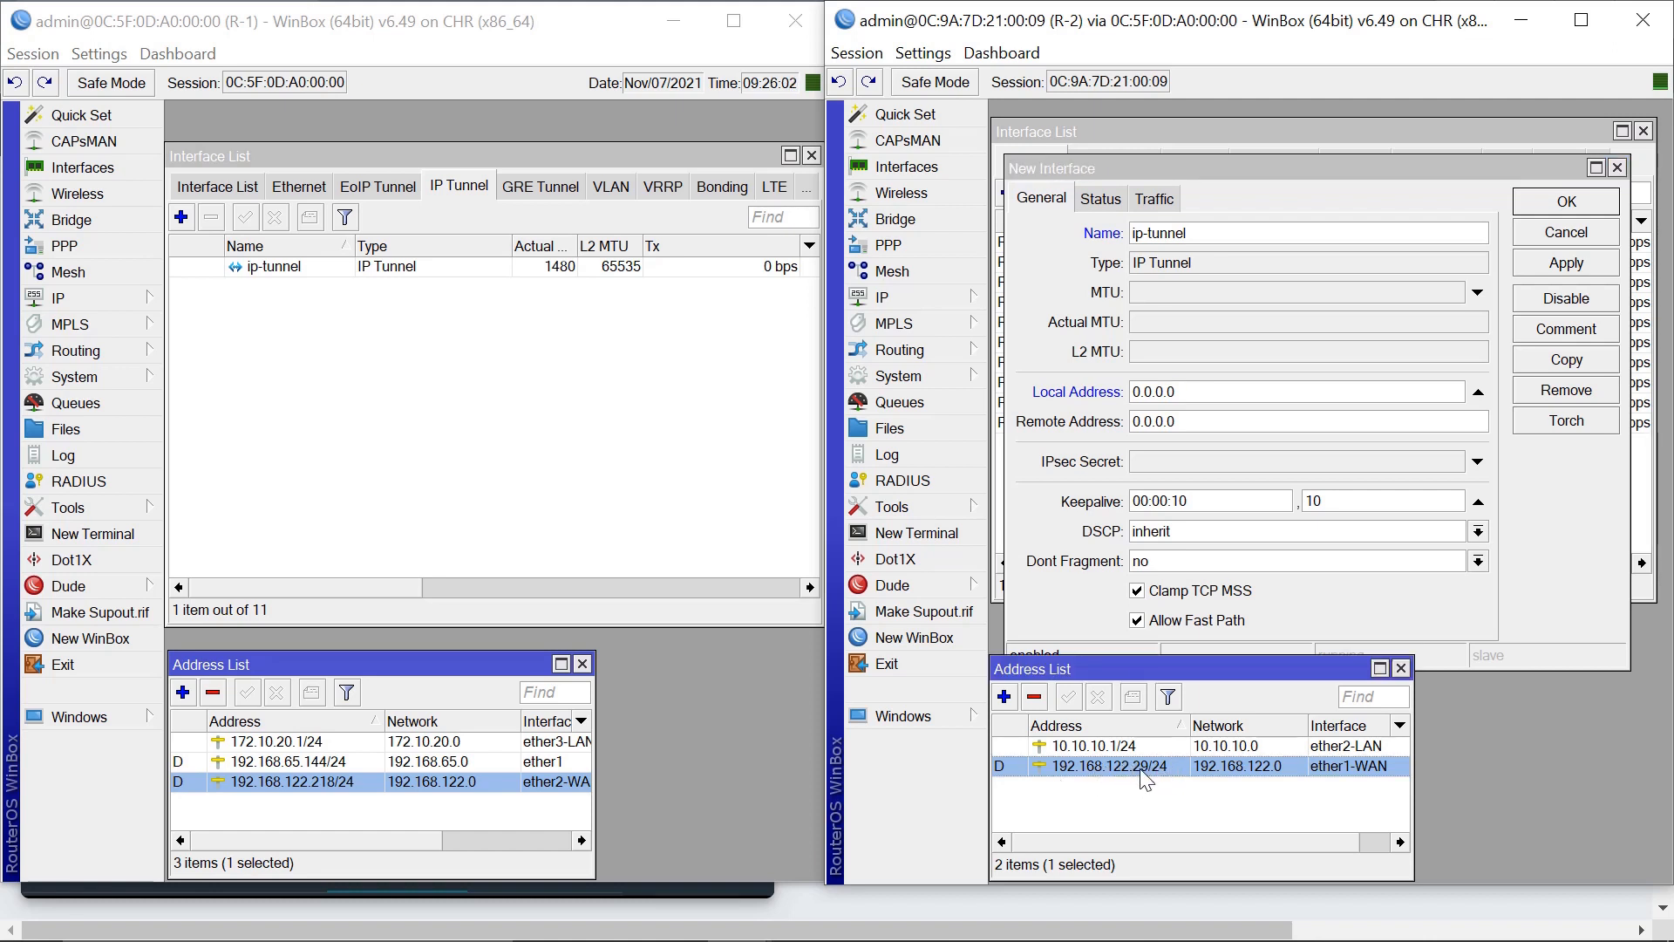
pyautogui.click(1197, 391)
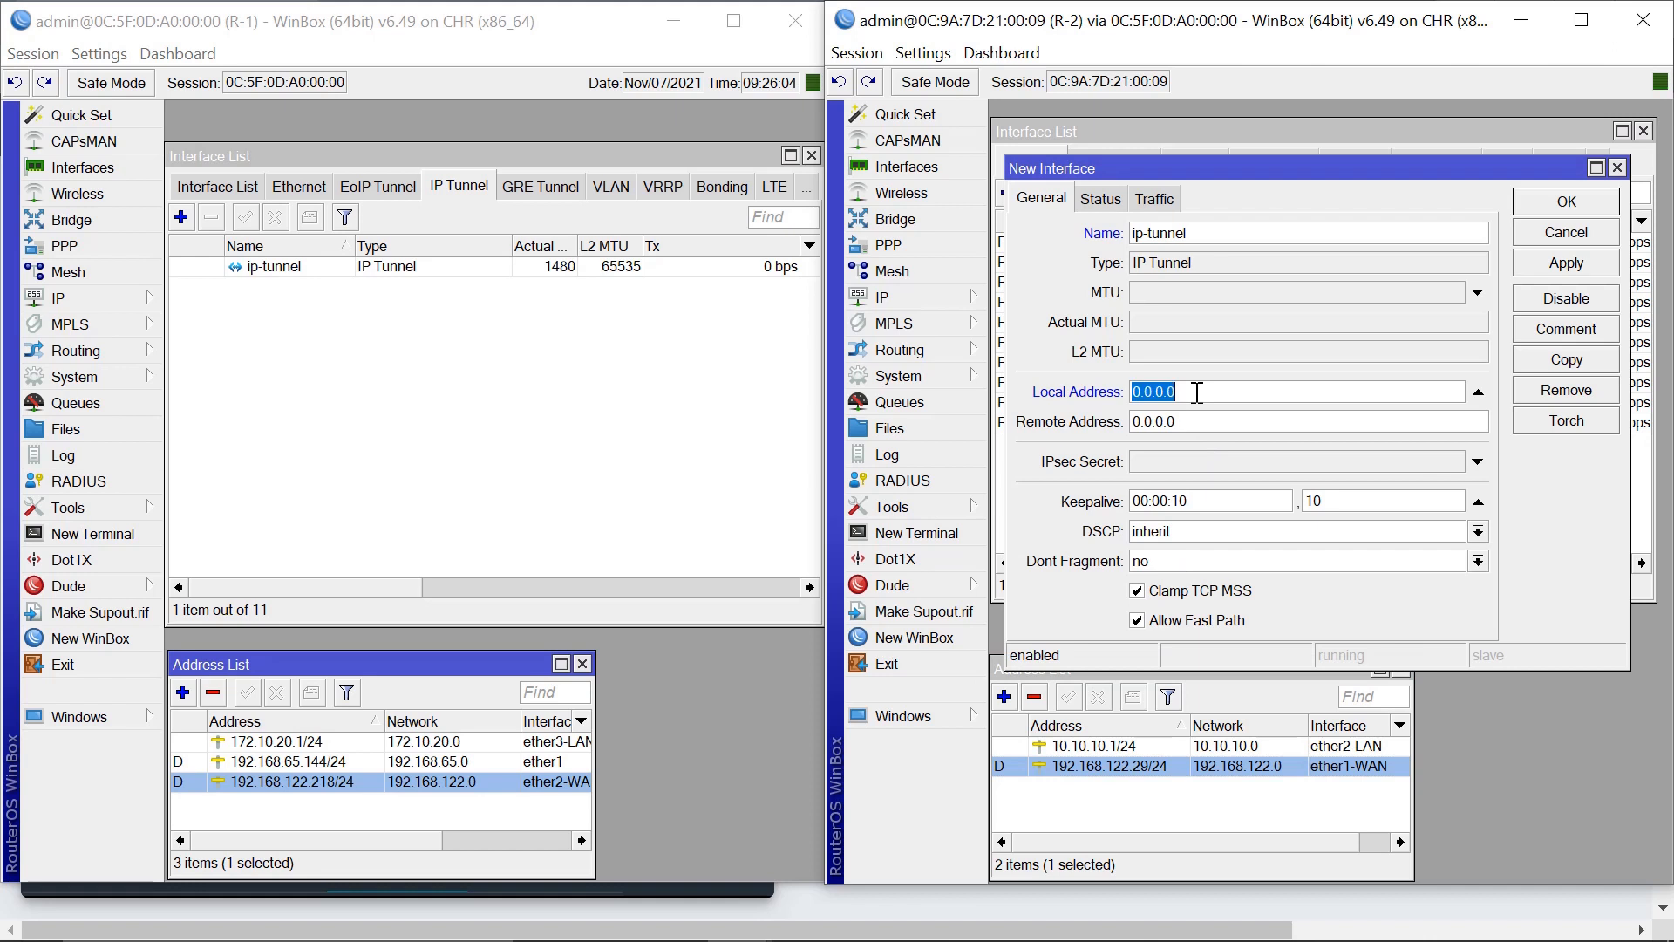
pyautogui.write('192.168.122.')
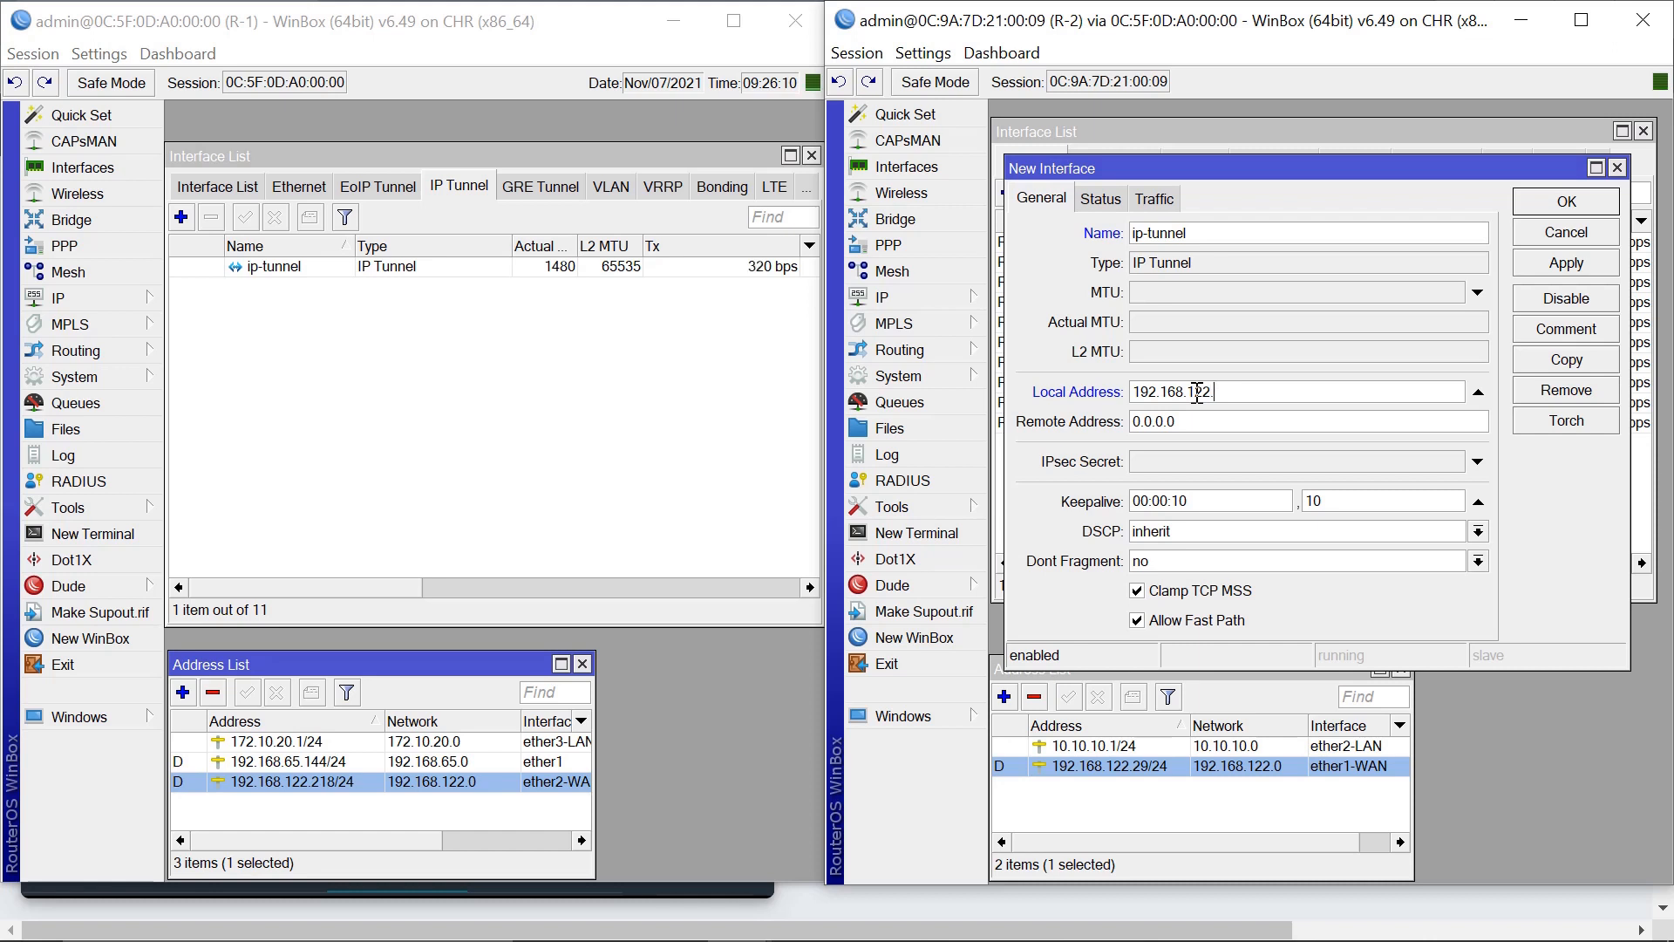
pyautogui.write('29')
pyautogui.doubleClick(1188, 413)
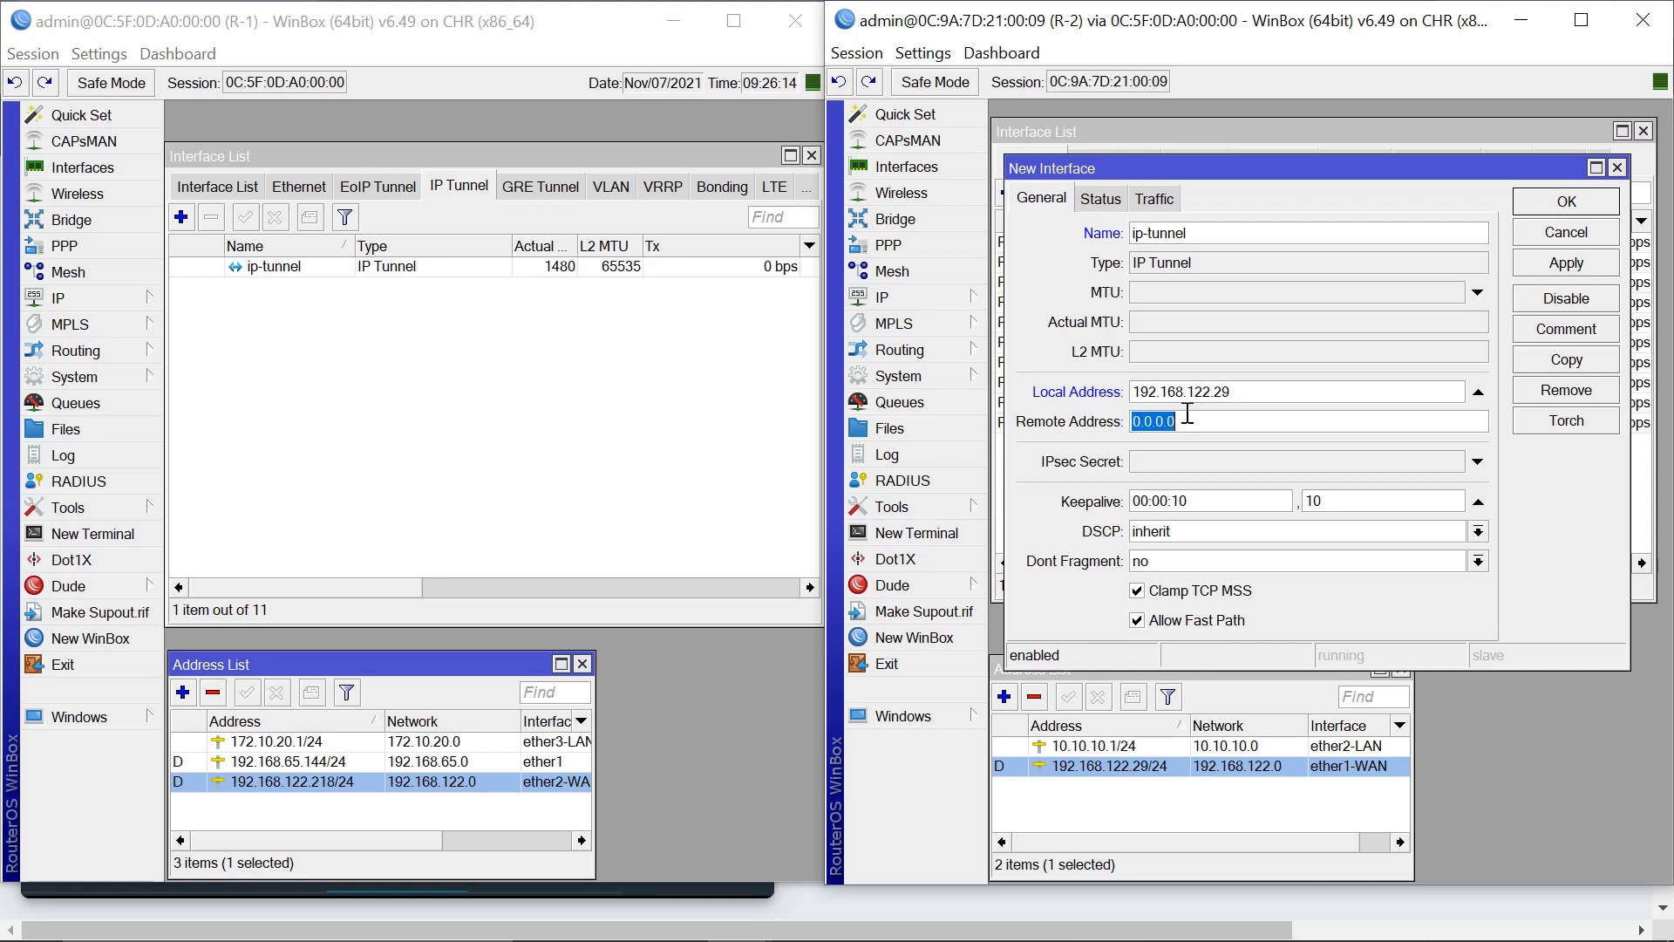
pyautogui.press('BackSpace')
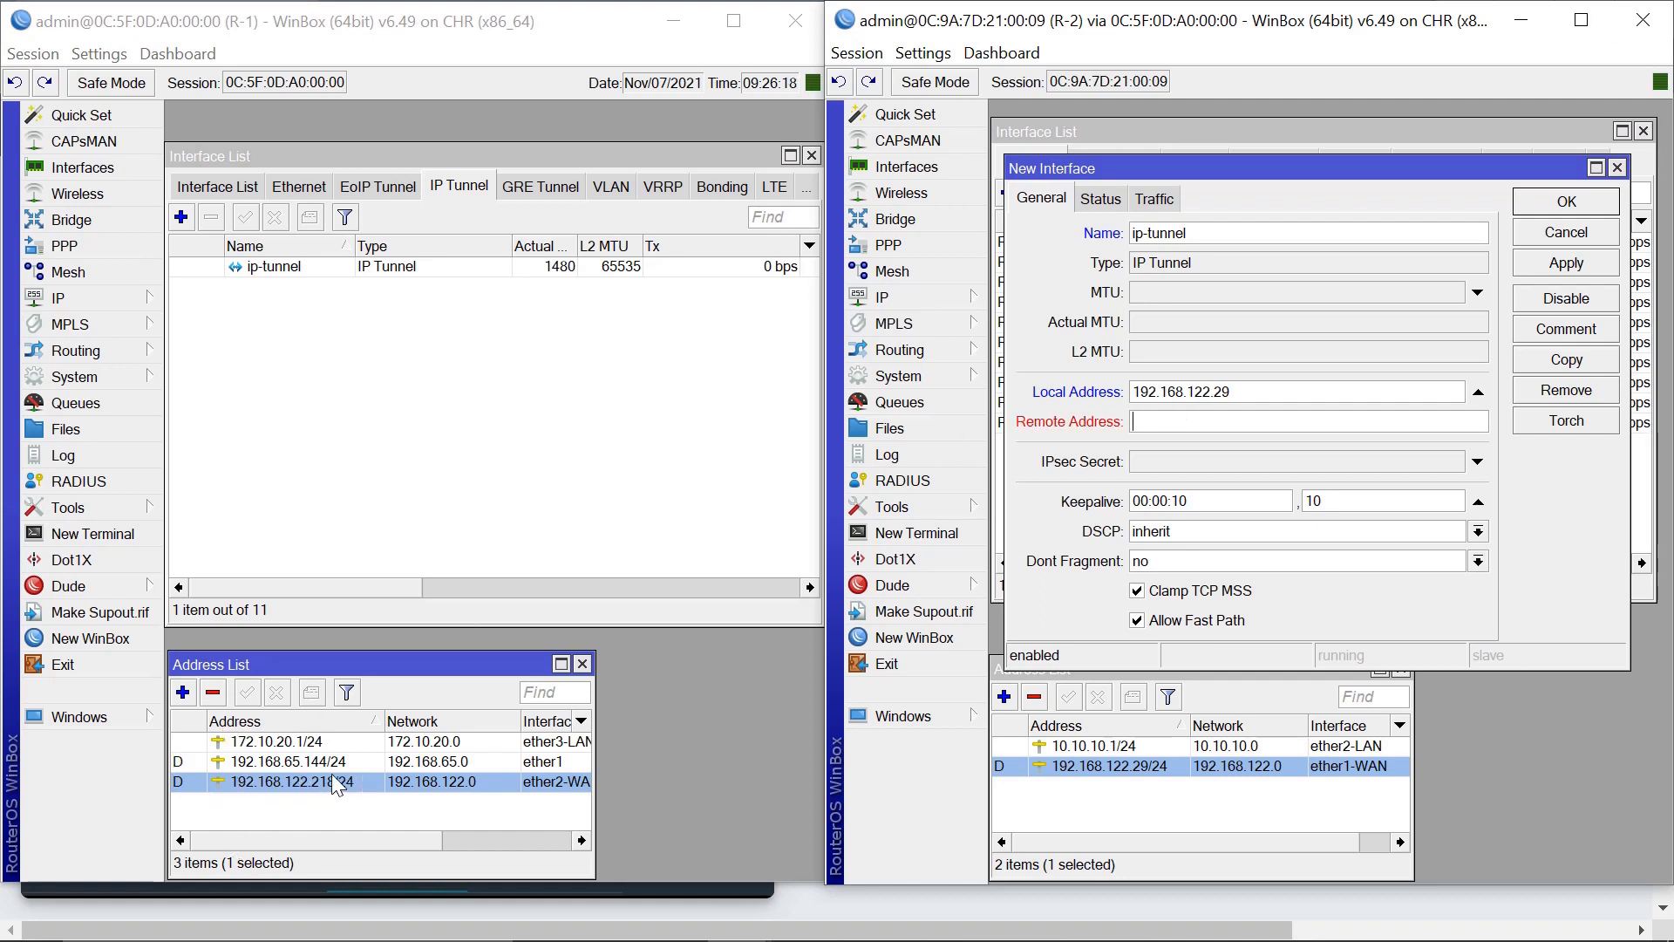
pyautogui.click(1162, 423)
pyautogui.write('192.168')
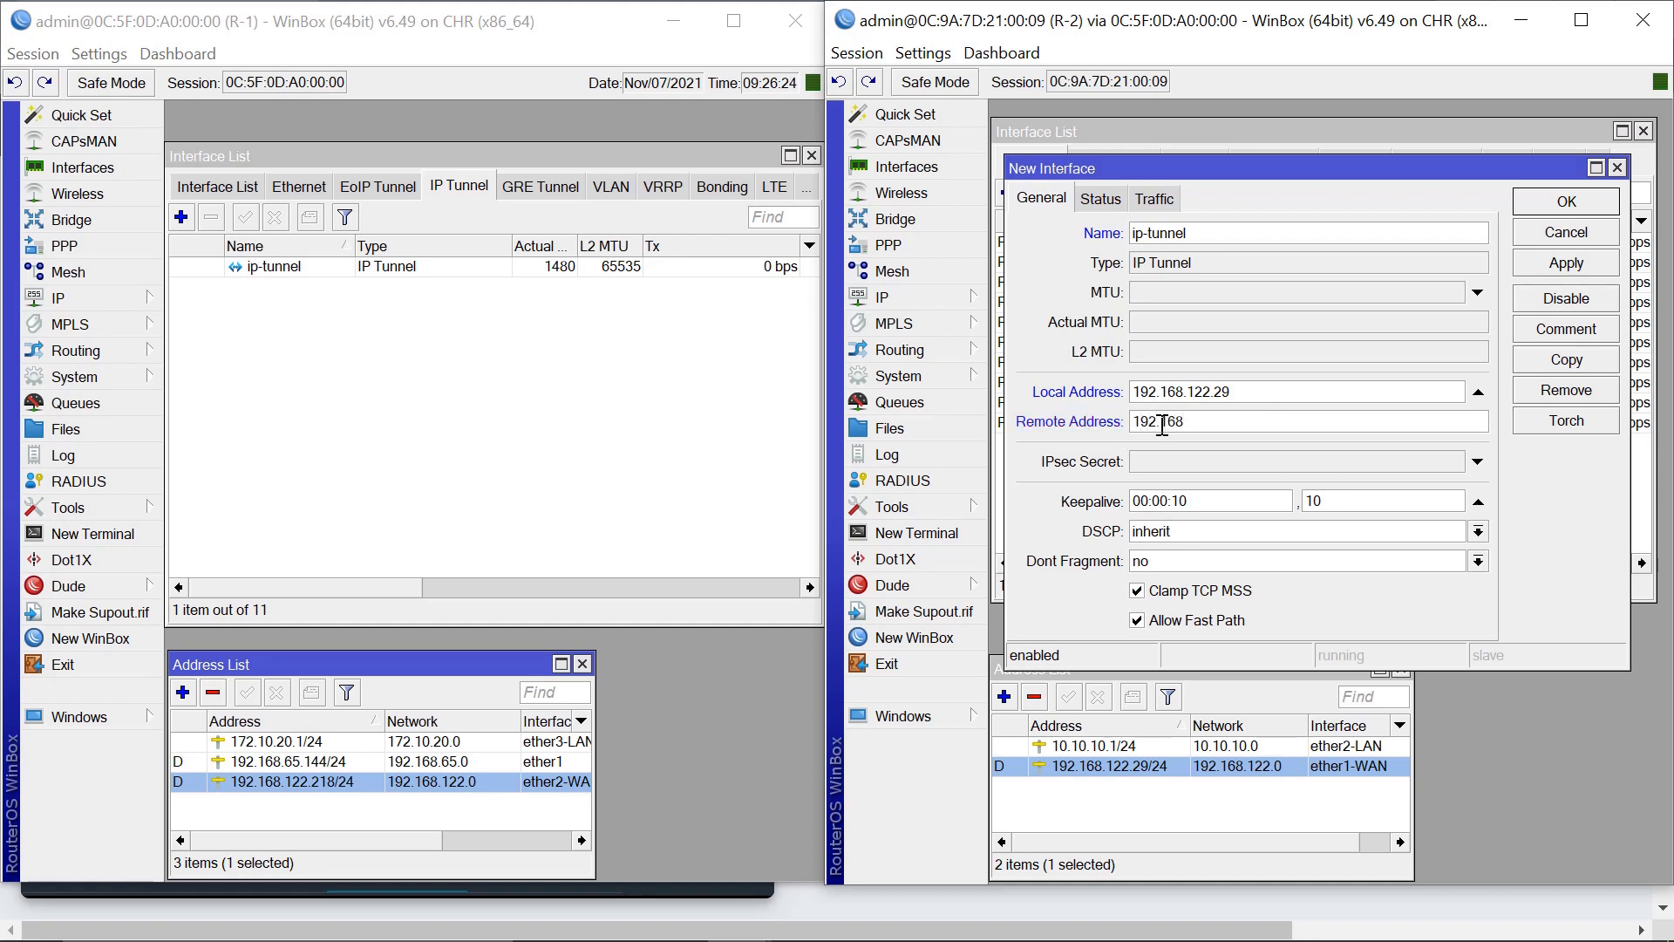
pyautogui.write('.122.218')
# Enter the IPsec secret, disable Allow Fast Path, and save R-2's tunnel.
pyautogui.click(1172, 463)
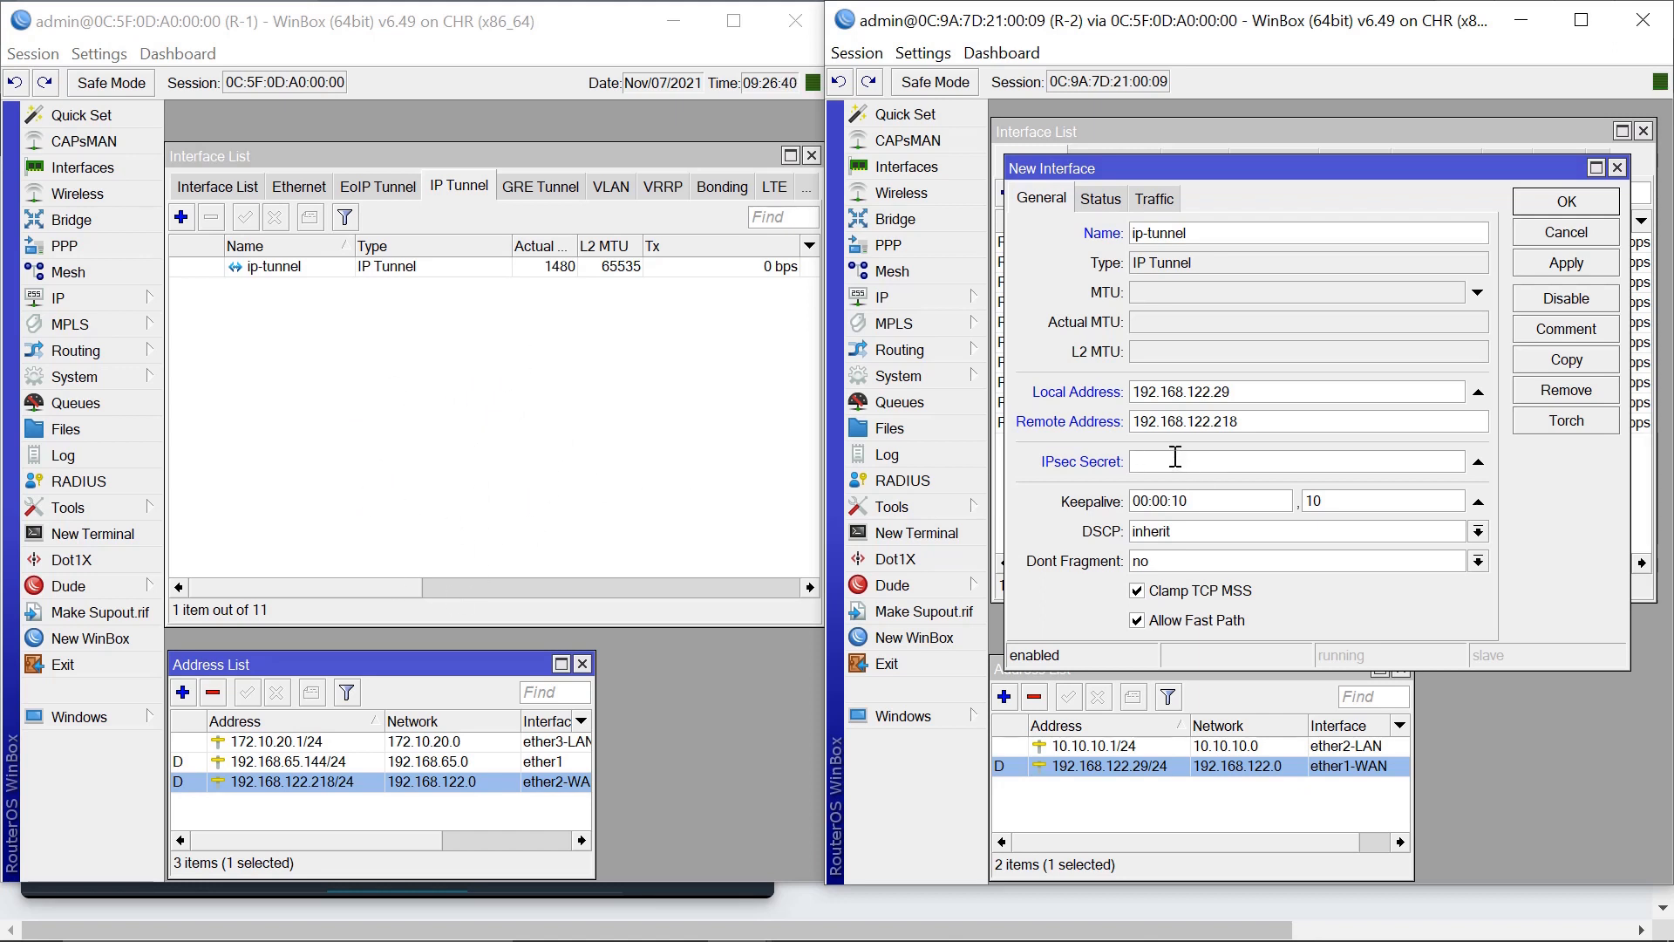
pyautogui.write('12345678')
pyautogui.click(1138, 621)
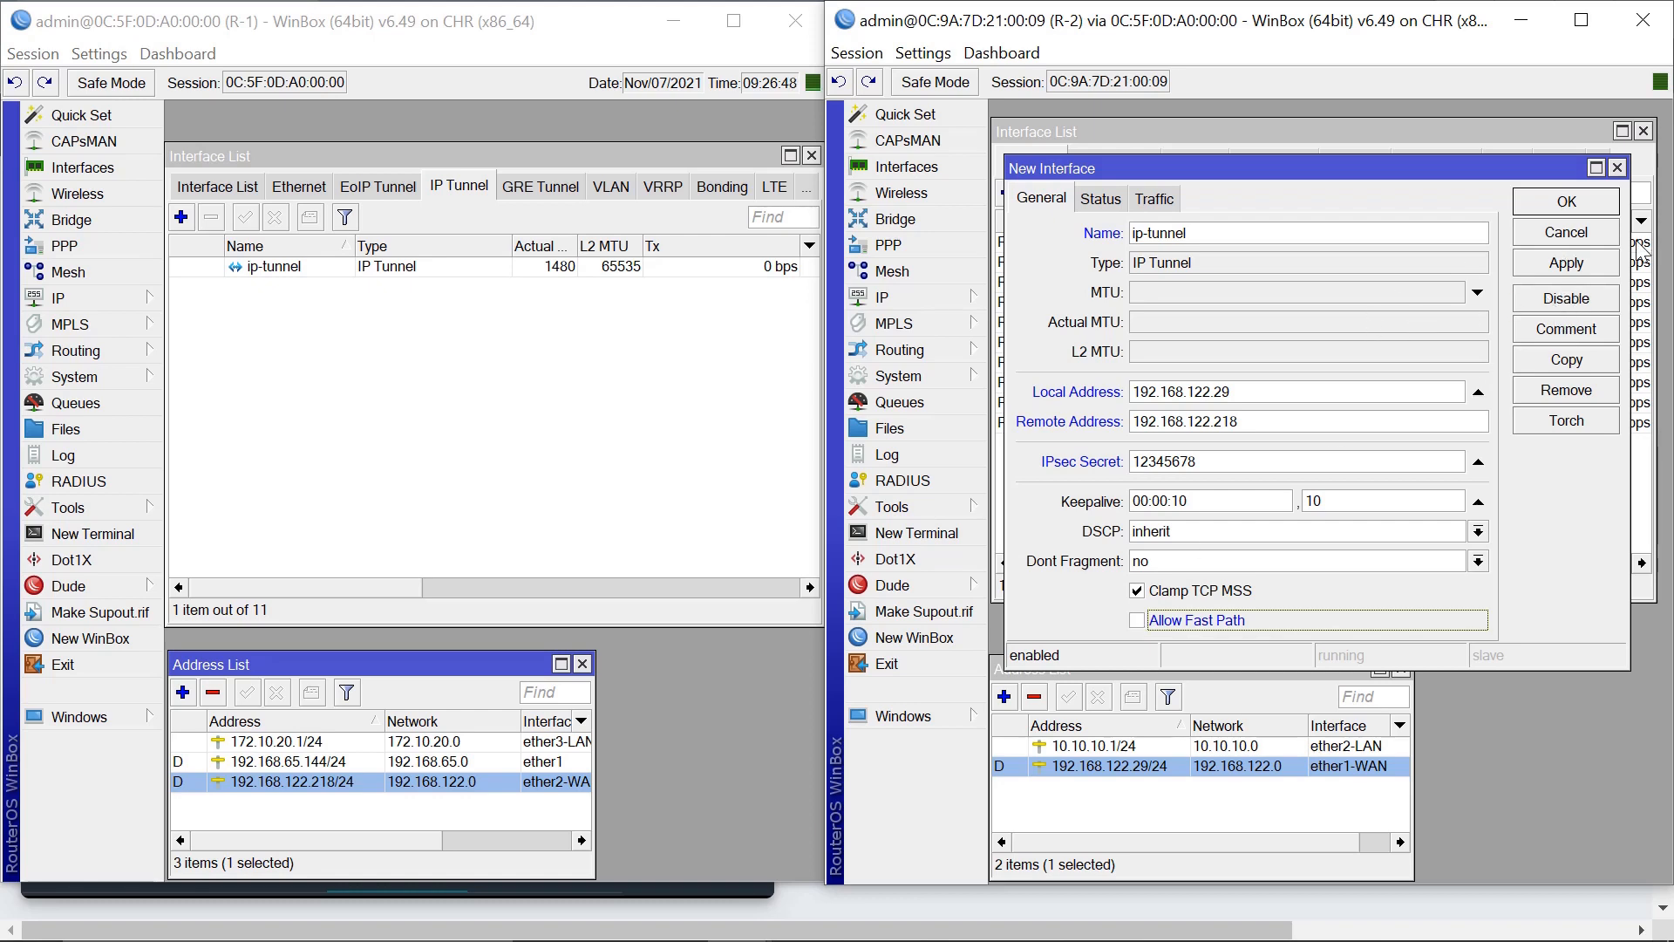
pyautogui.click(1567, 269)
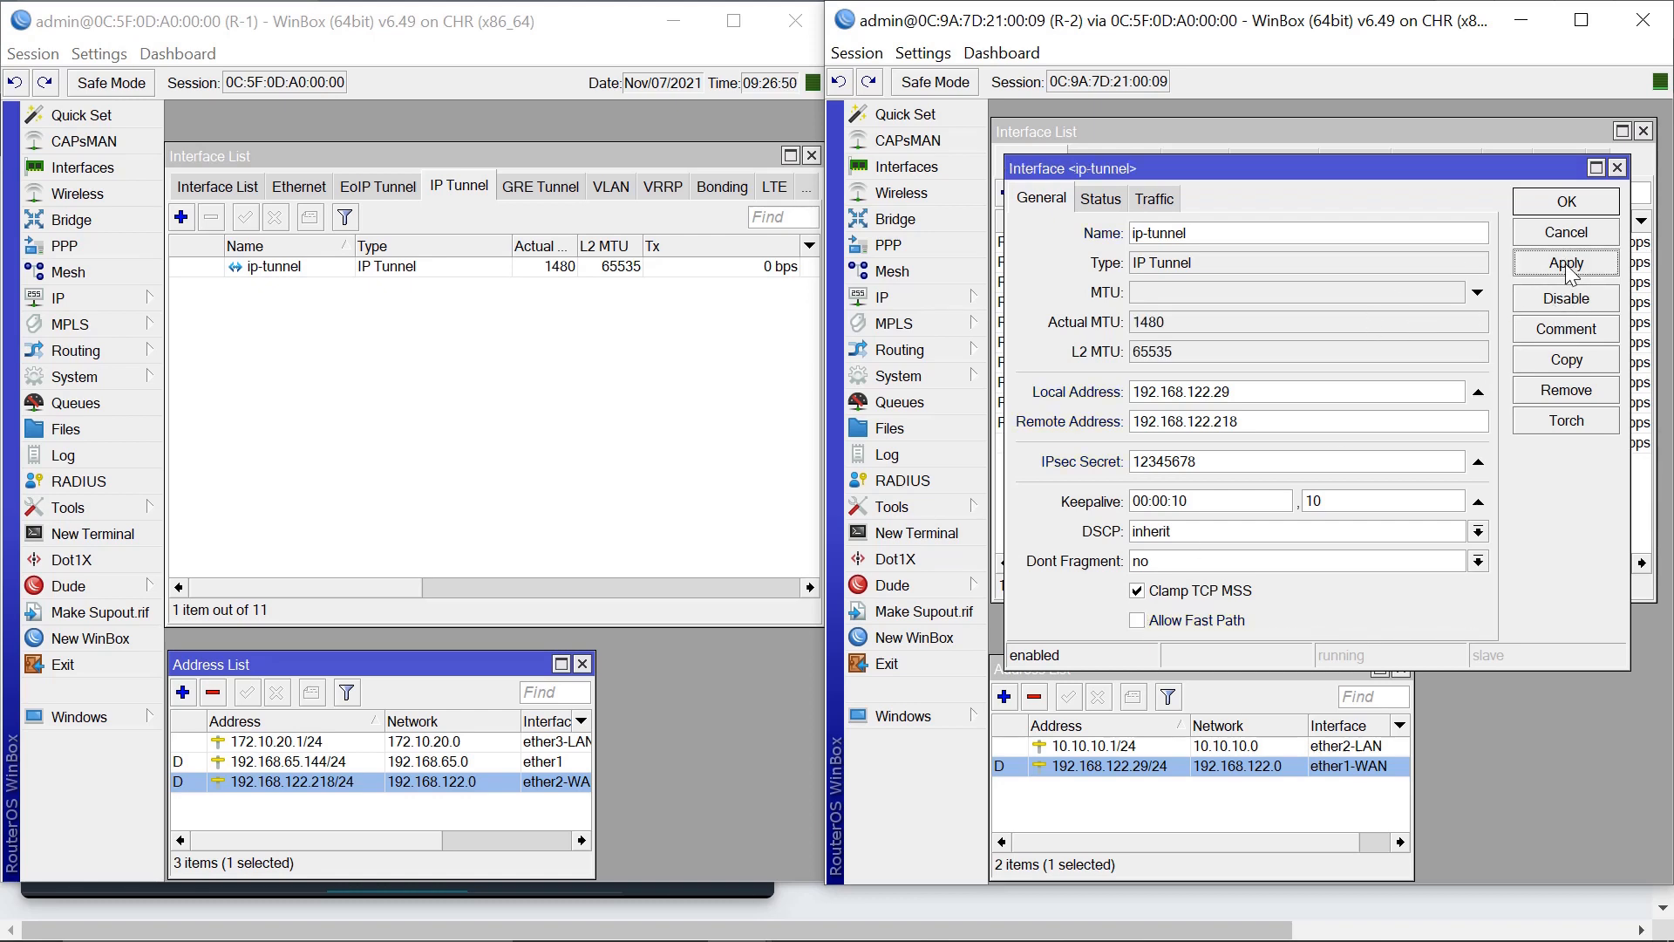
pyautogui.click(1567, 206)
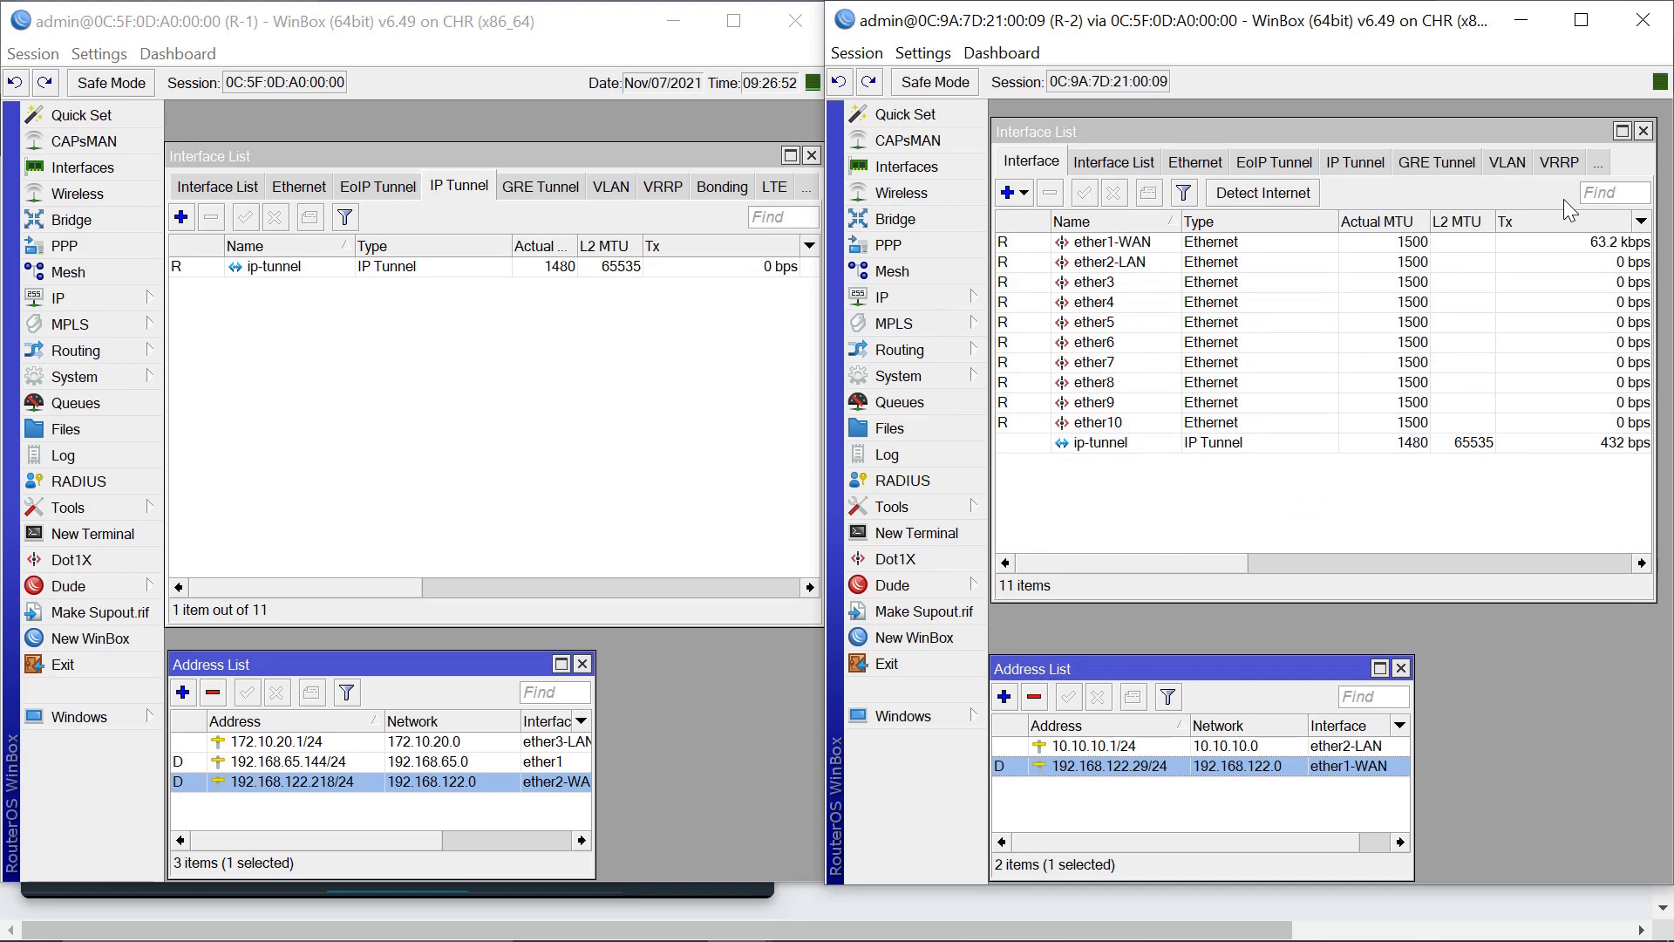
# Select ip-tunnel in both routers' interface lists, then open R-1's IP > Addresses list.
pyautogui.click(1081, 447)
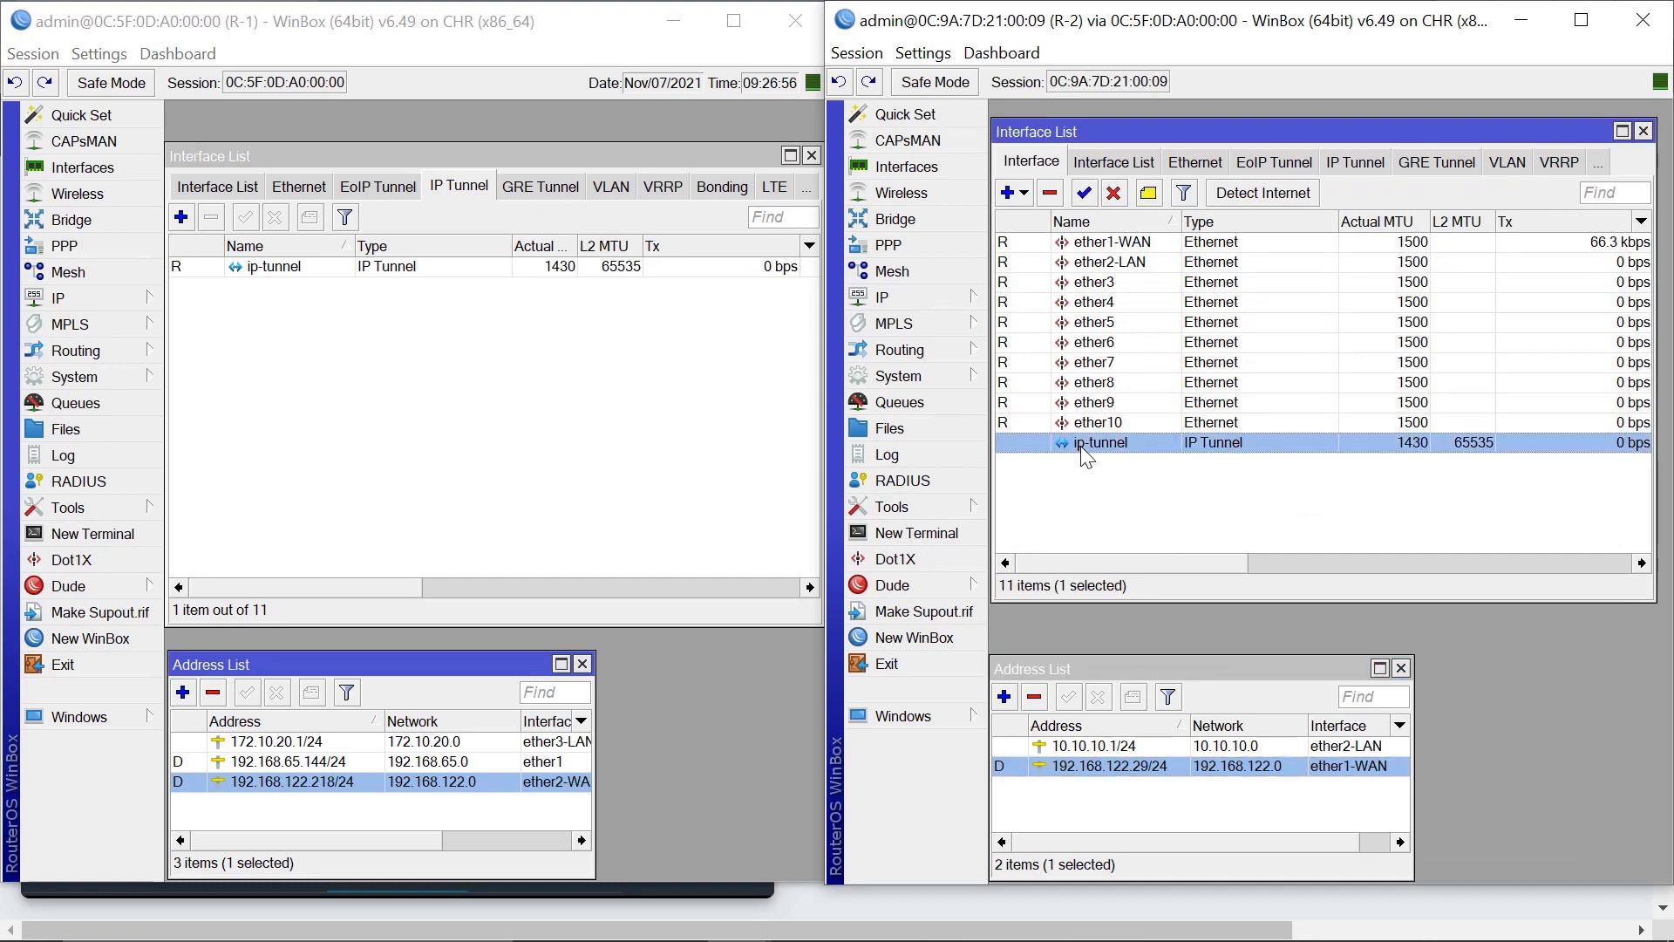
pyautogui.click(185, 193)
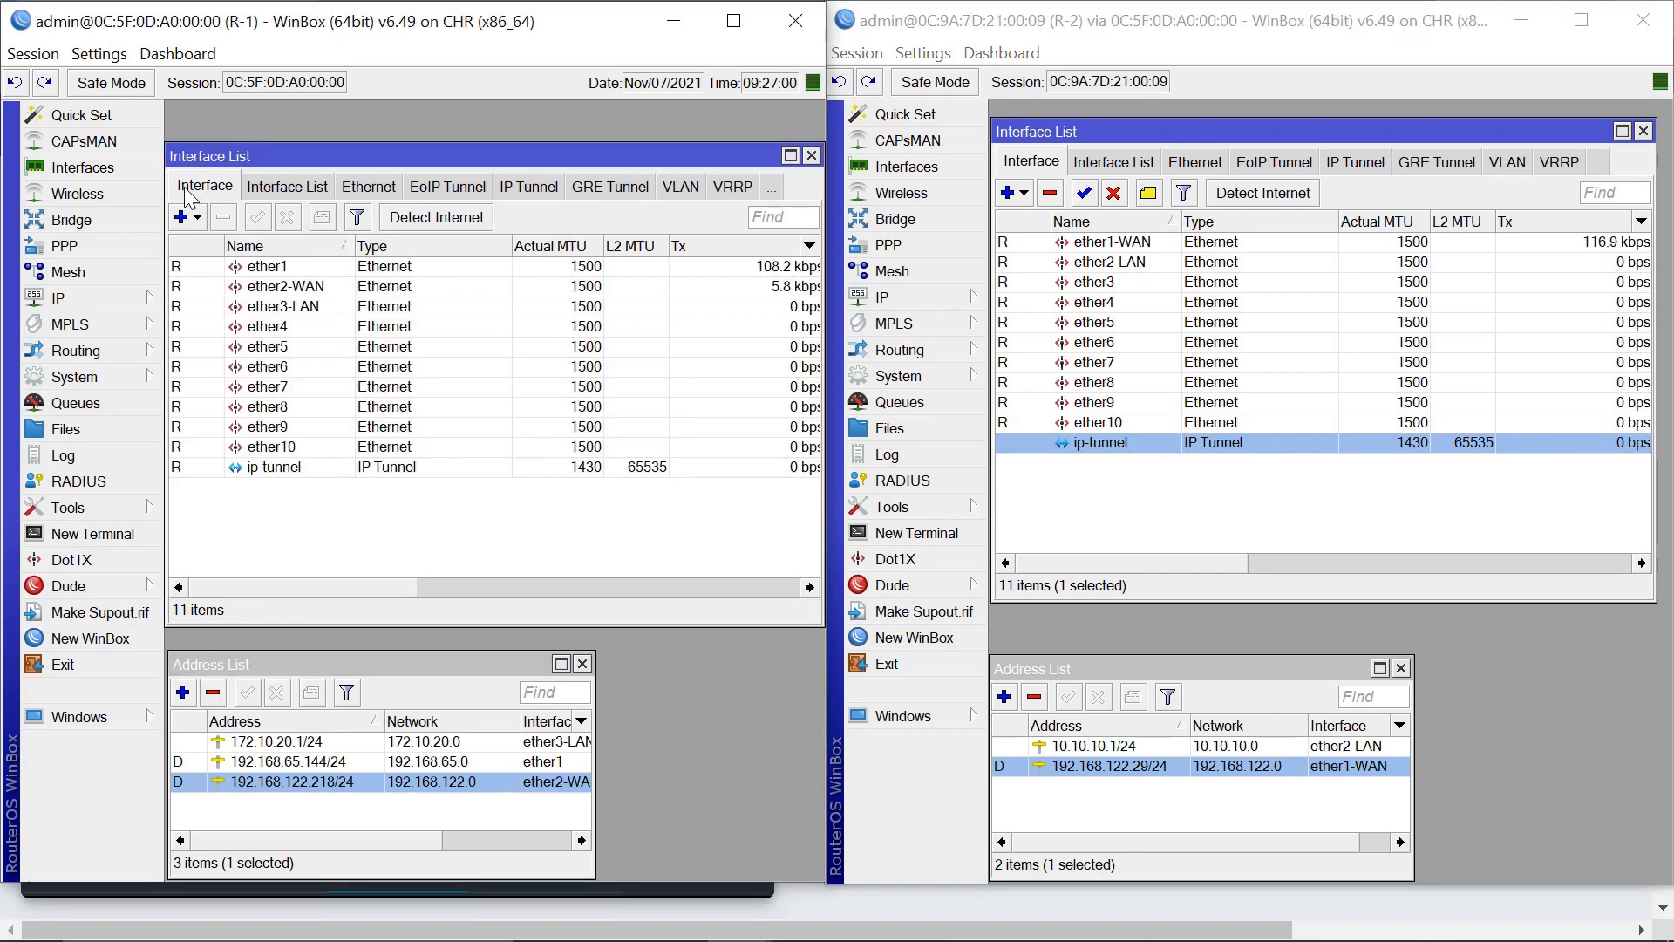
pyautogui.click(271, 472)
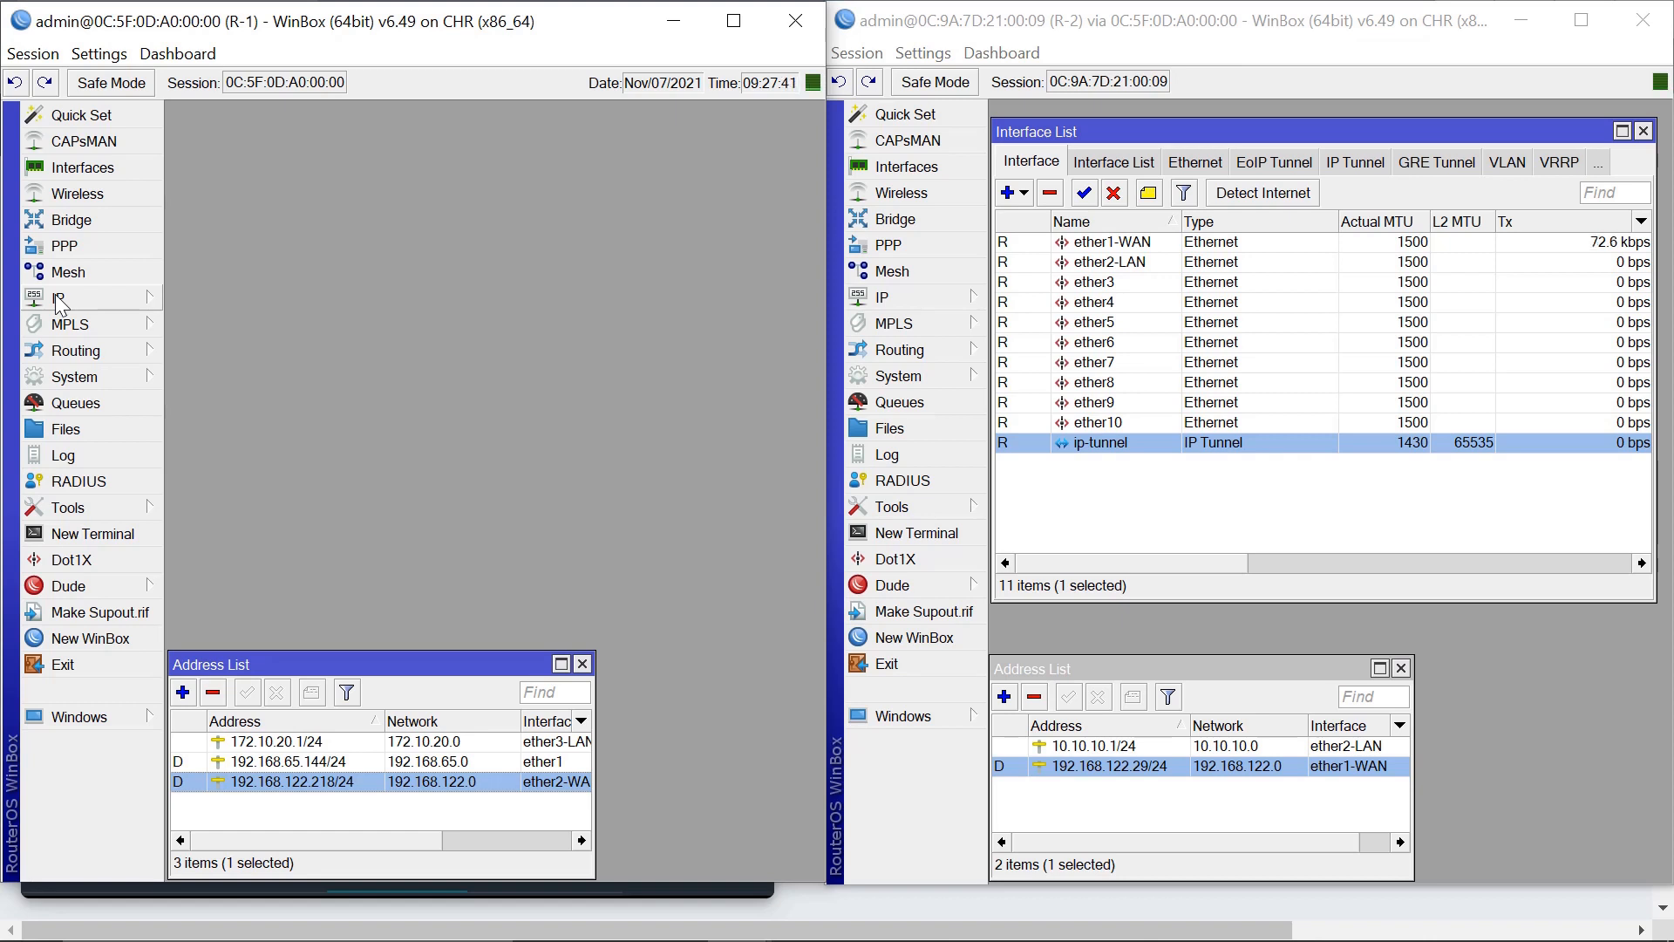
pyautogui.click(60, 299)
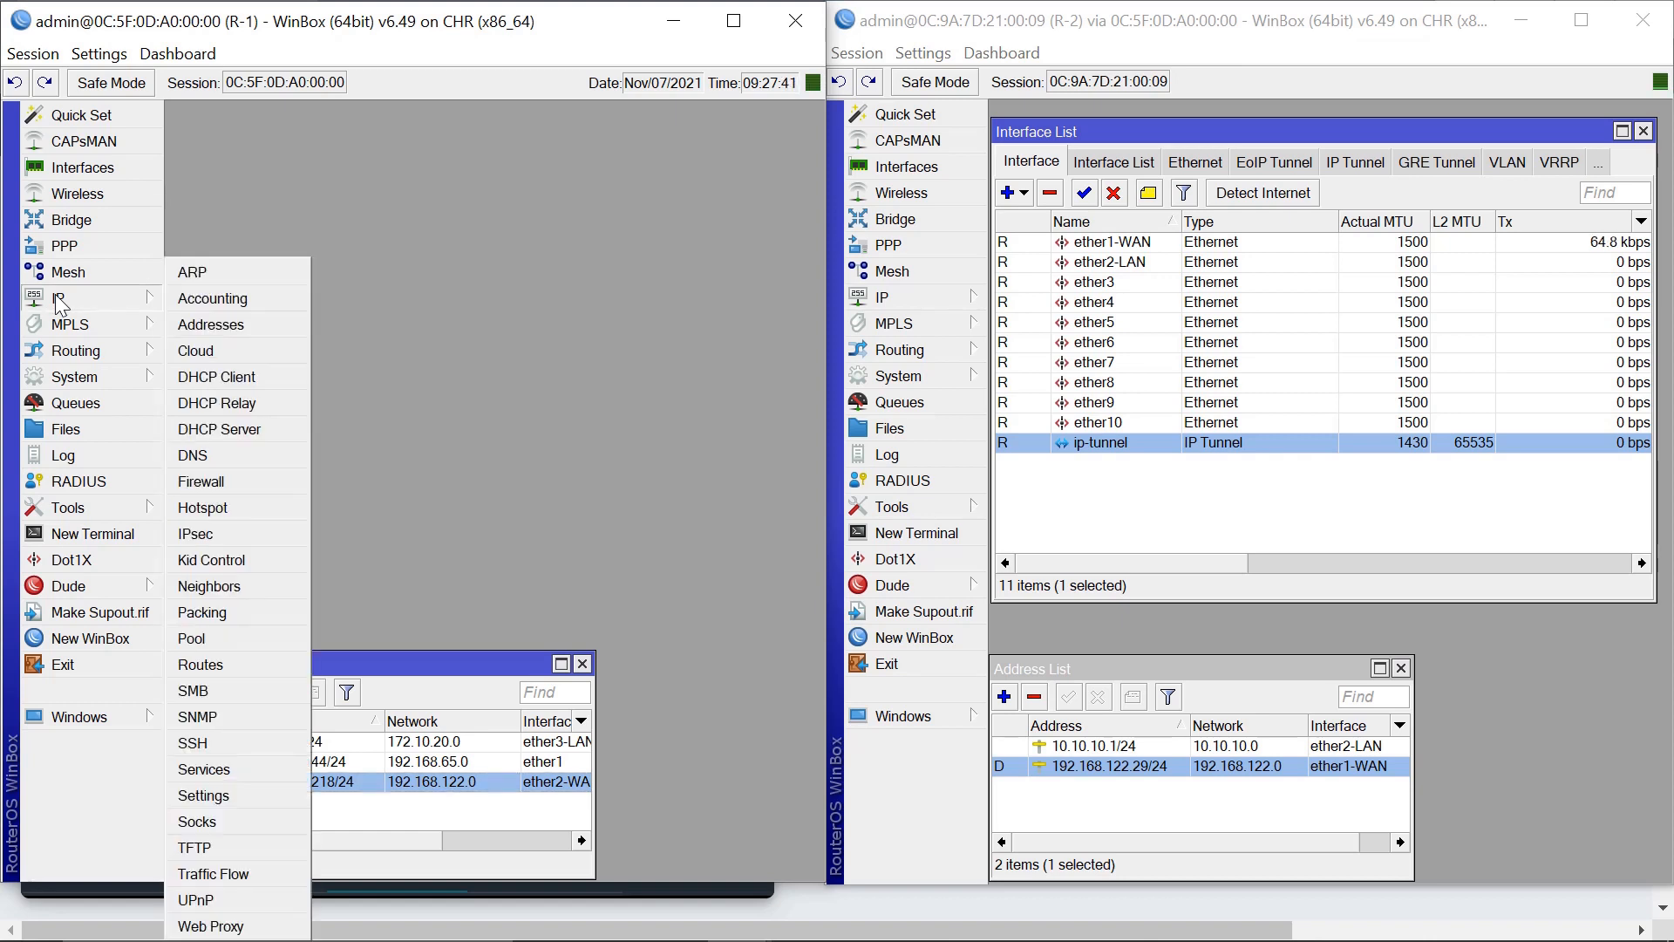
pyautogui.click(239, 323)
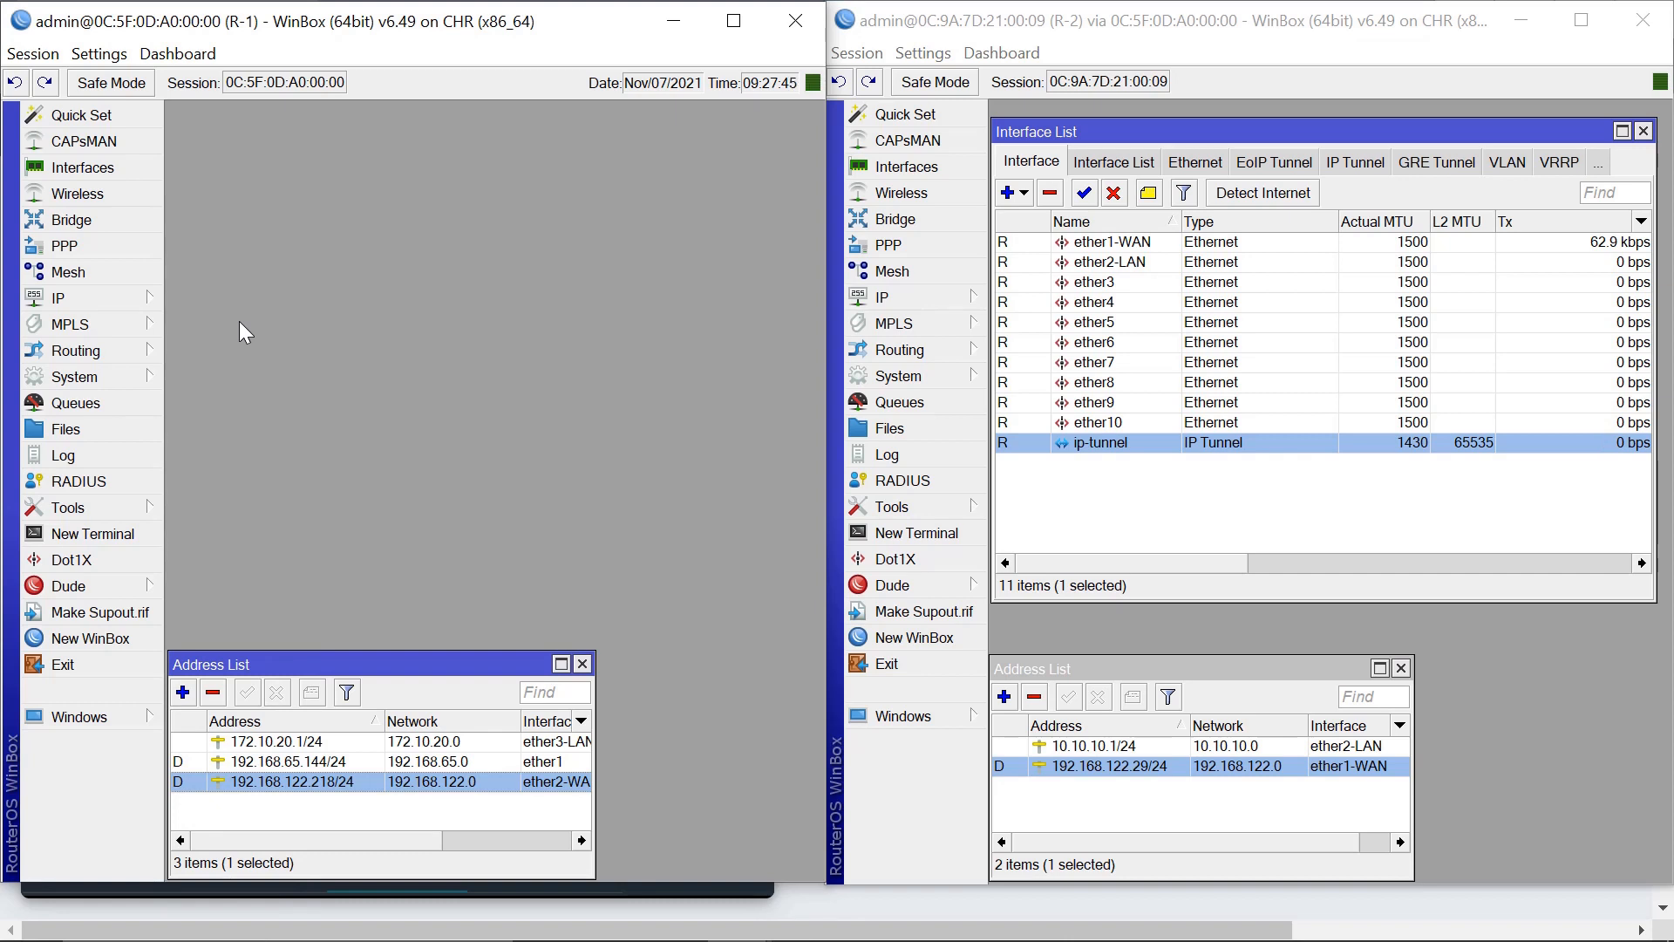
pyautogui.moveTo(293, 668); pyautogui.dragTo(295, 653)
# Add address 172.10.100.1/24 on interface ip-tunnel in R-1's Address List and save it.
pyautogui.click(185, 678)
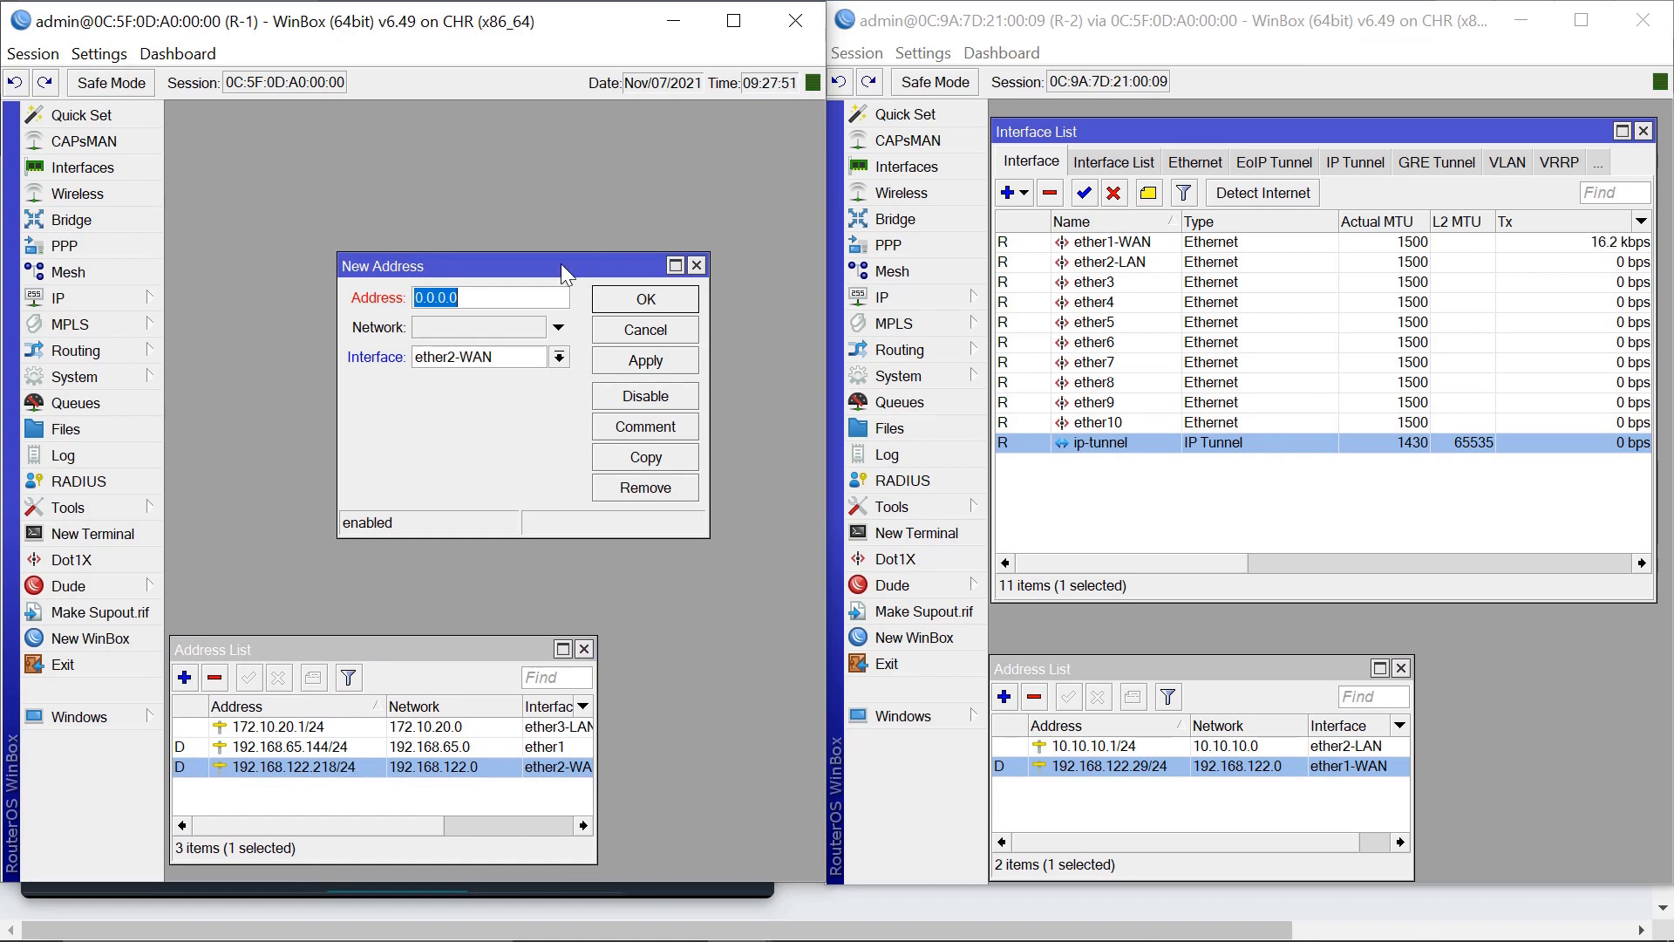
pyautogui.write('172.10')
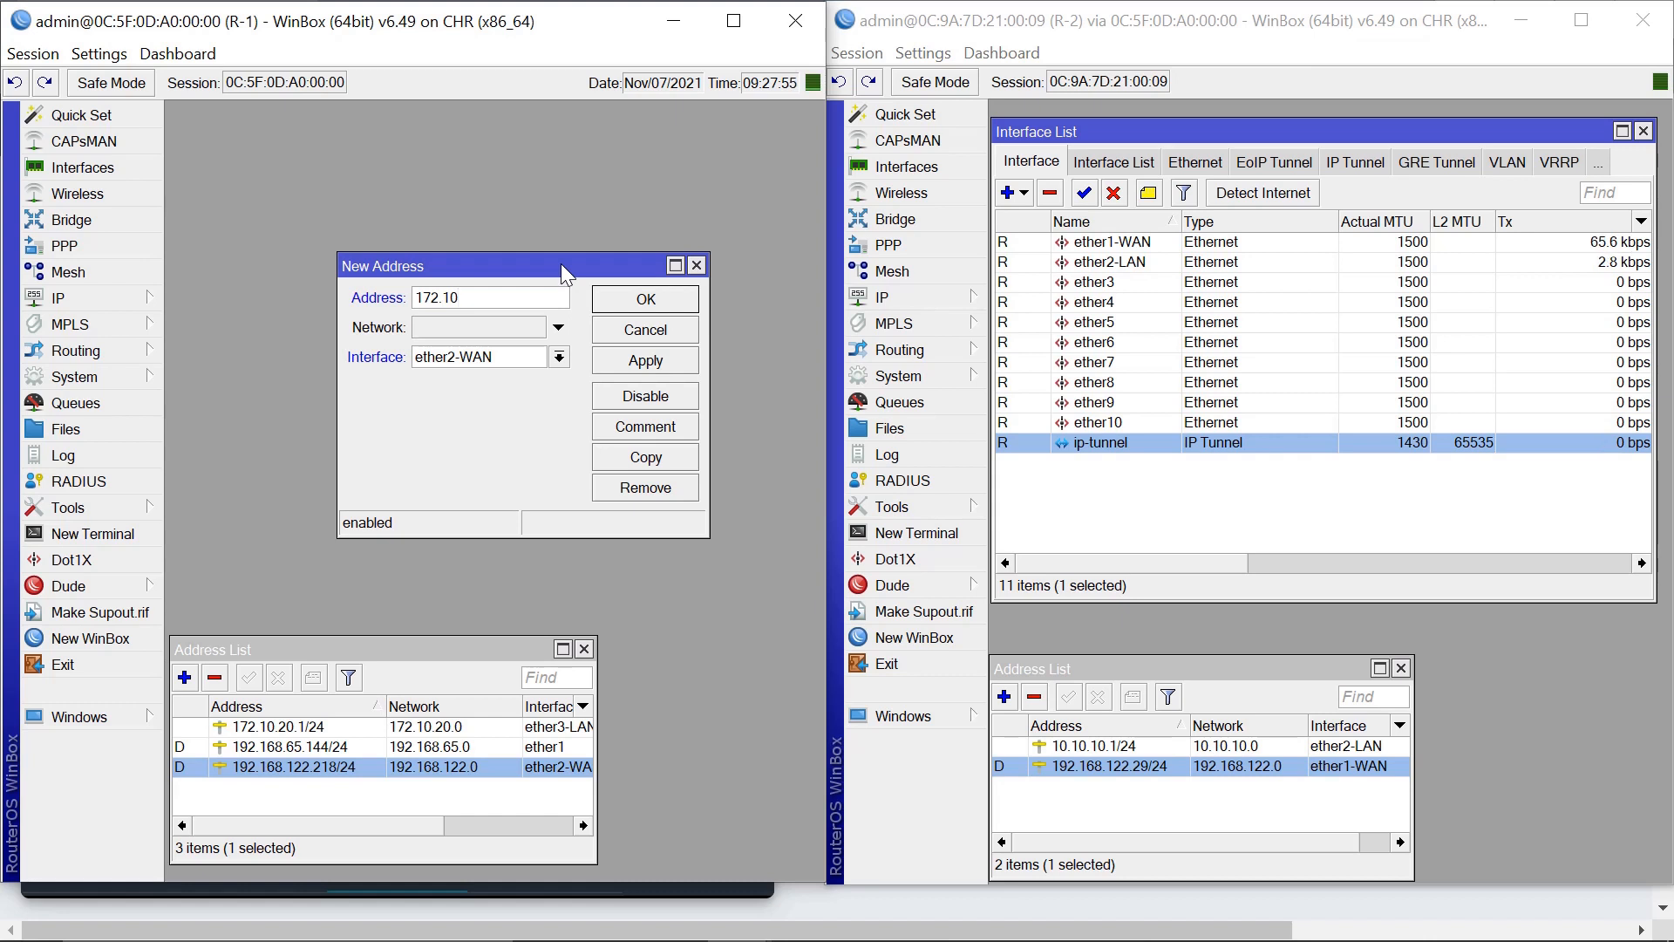
pyautogui.write('.100.1/24')
pyautogui.click(559, 356)
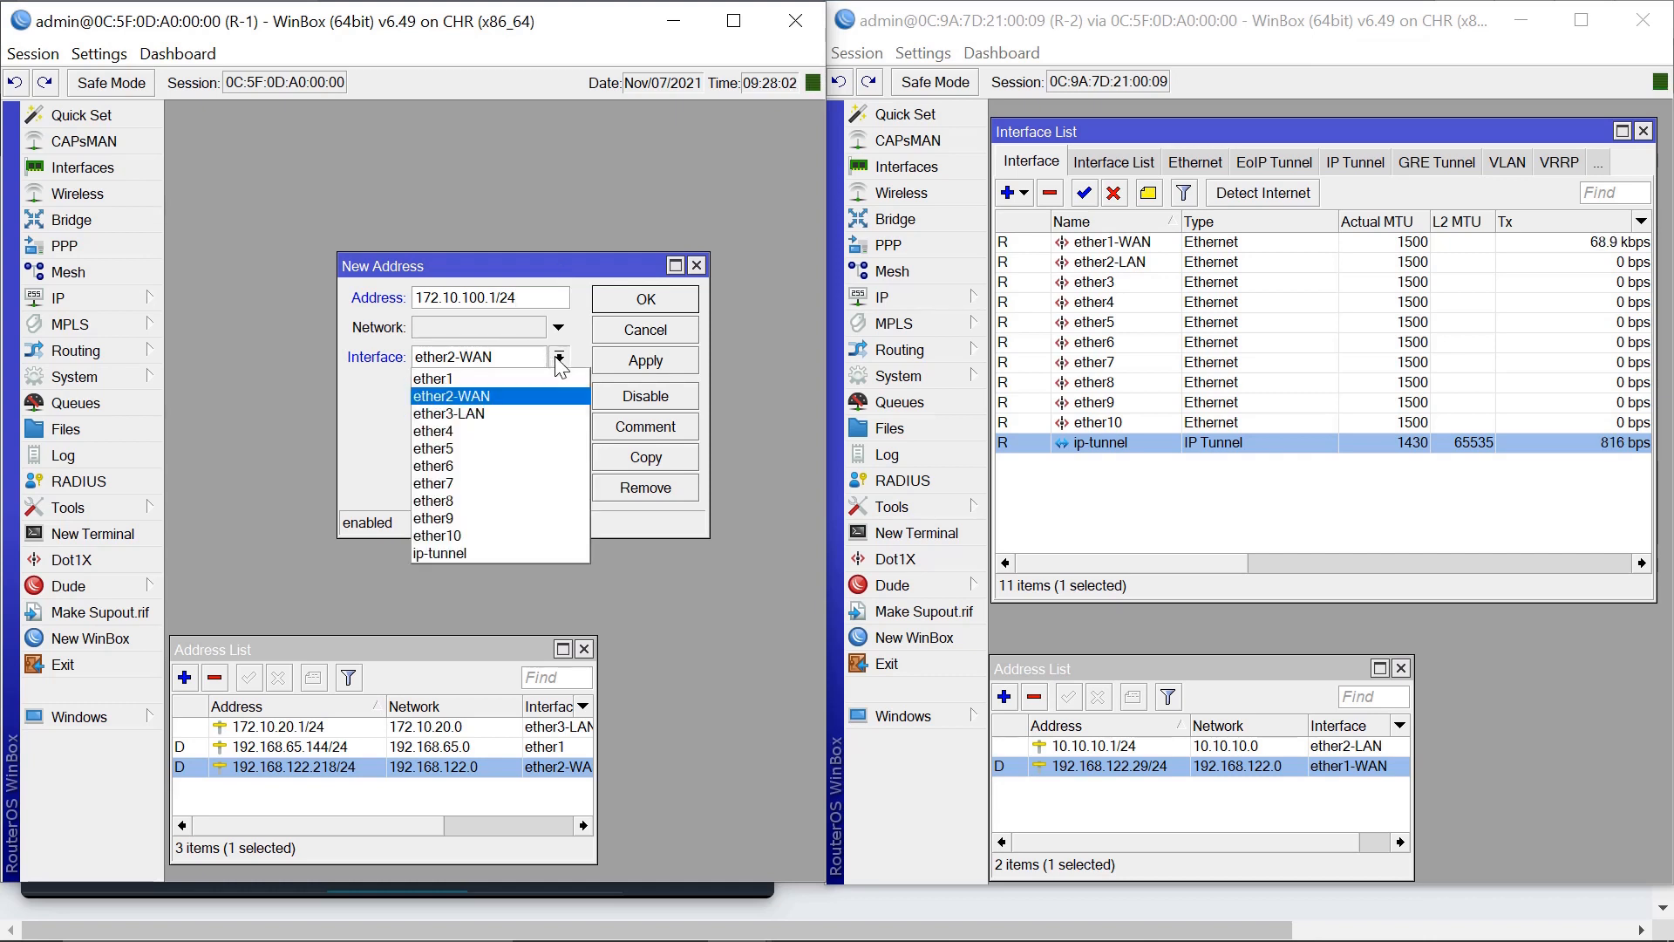
pyautogui.click(437, 554)
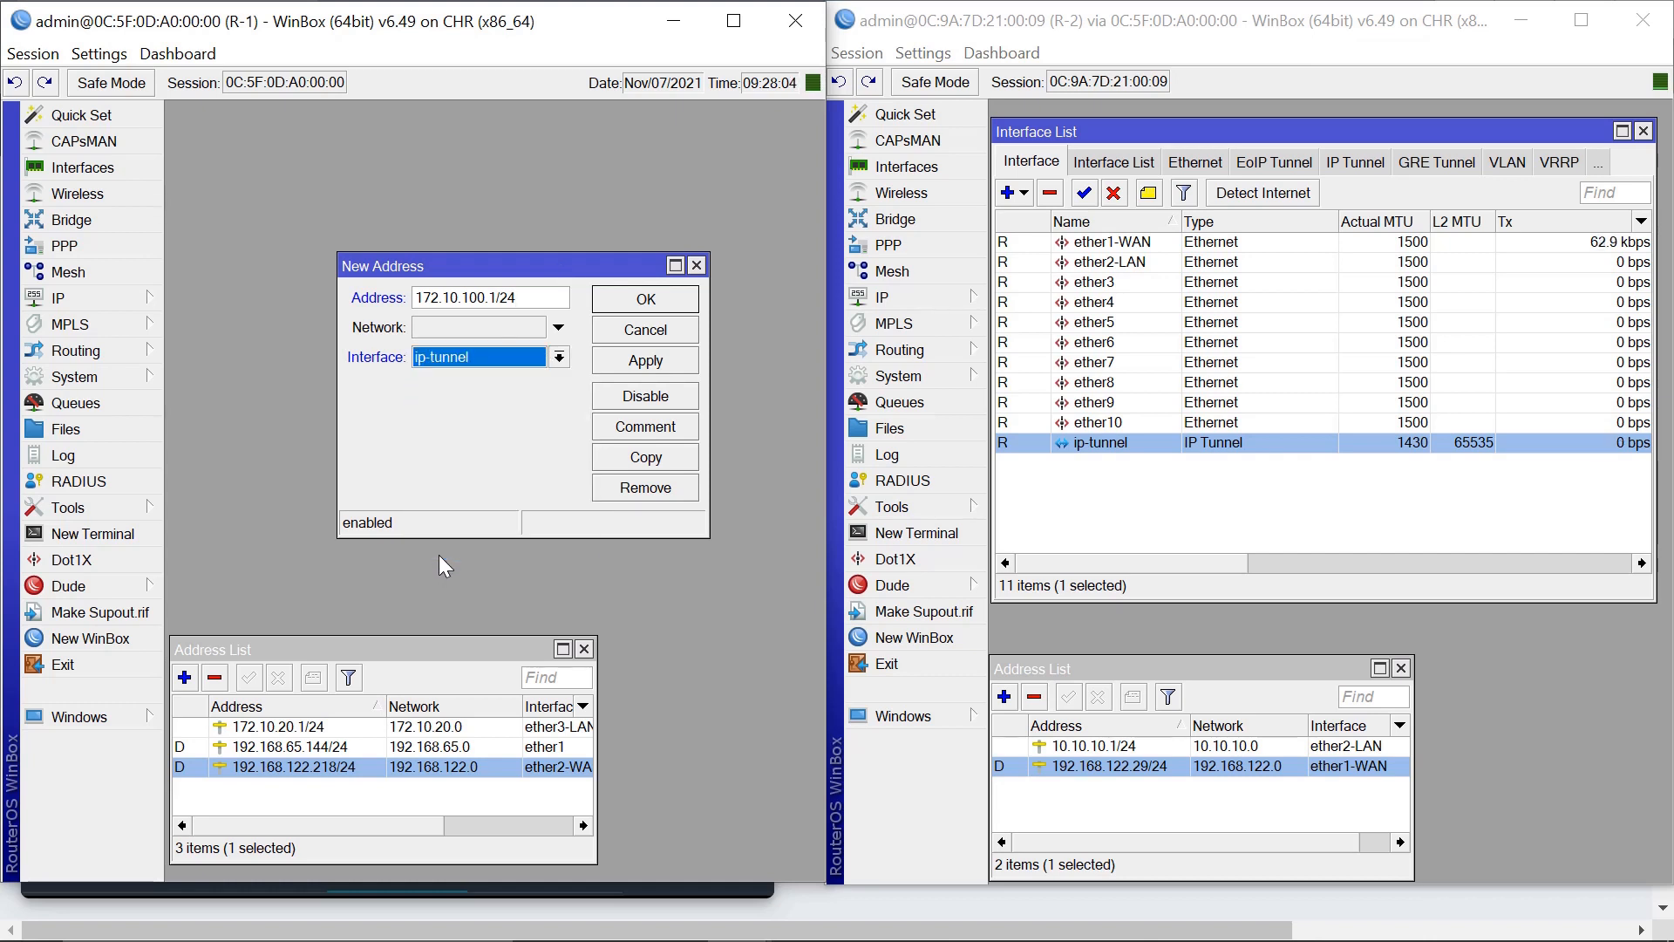
pyautogui.click(645, 360)
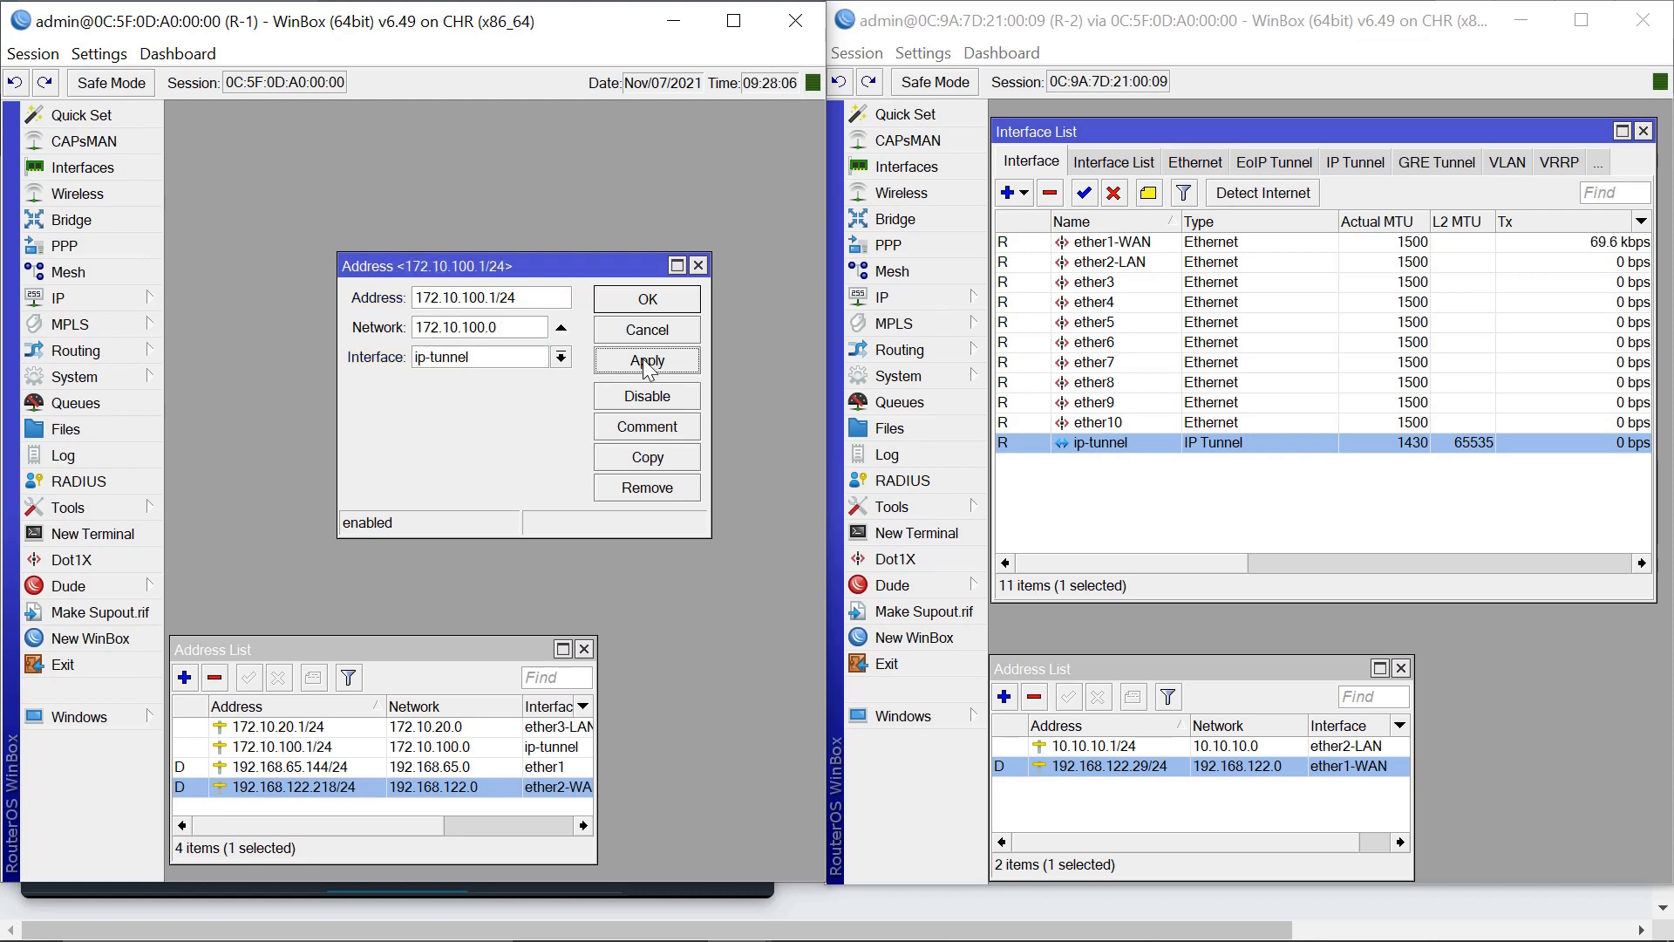
pyautogui.click(647, 298)
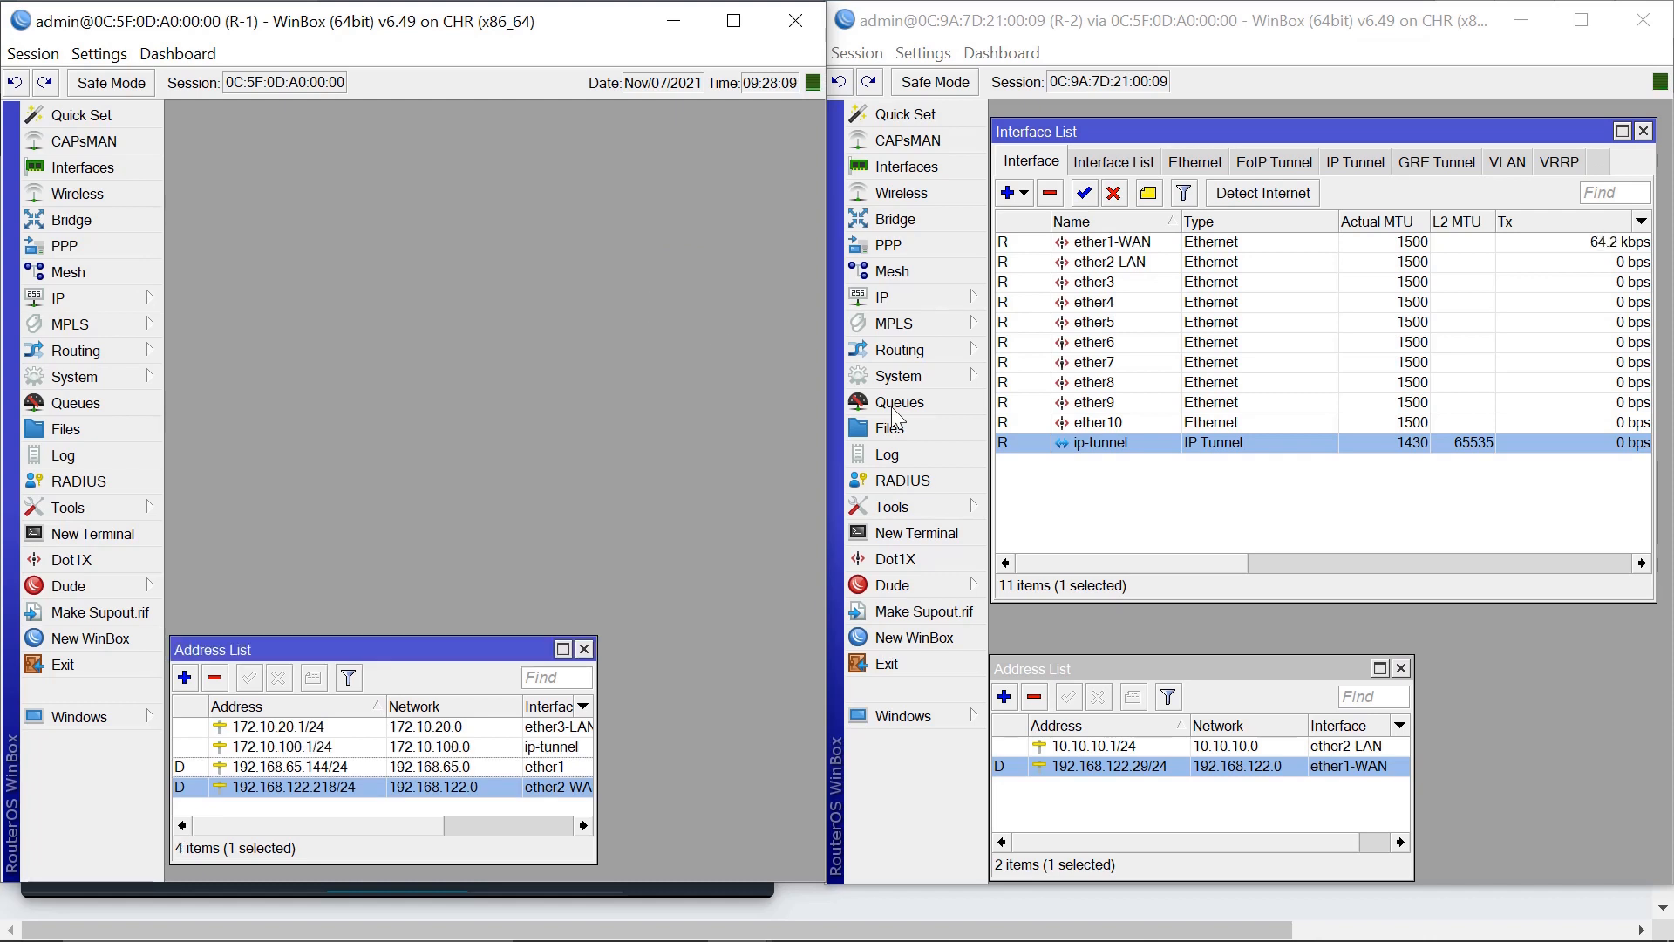
# Add 10.10.200.1/24 on R-2's ip-tunnel interface, then close R-2's Interface List.
pyautogui.click(1005, 699)
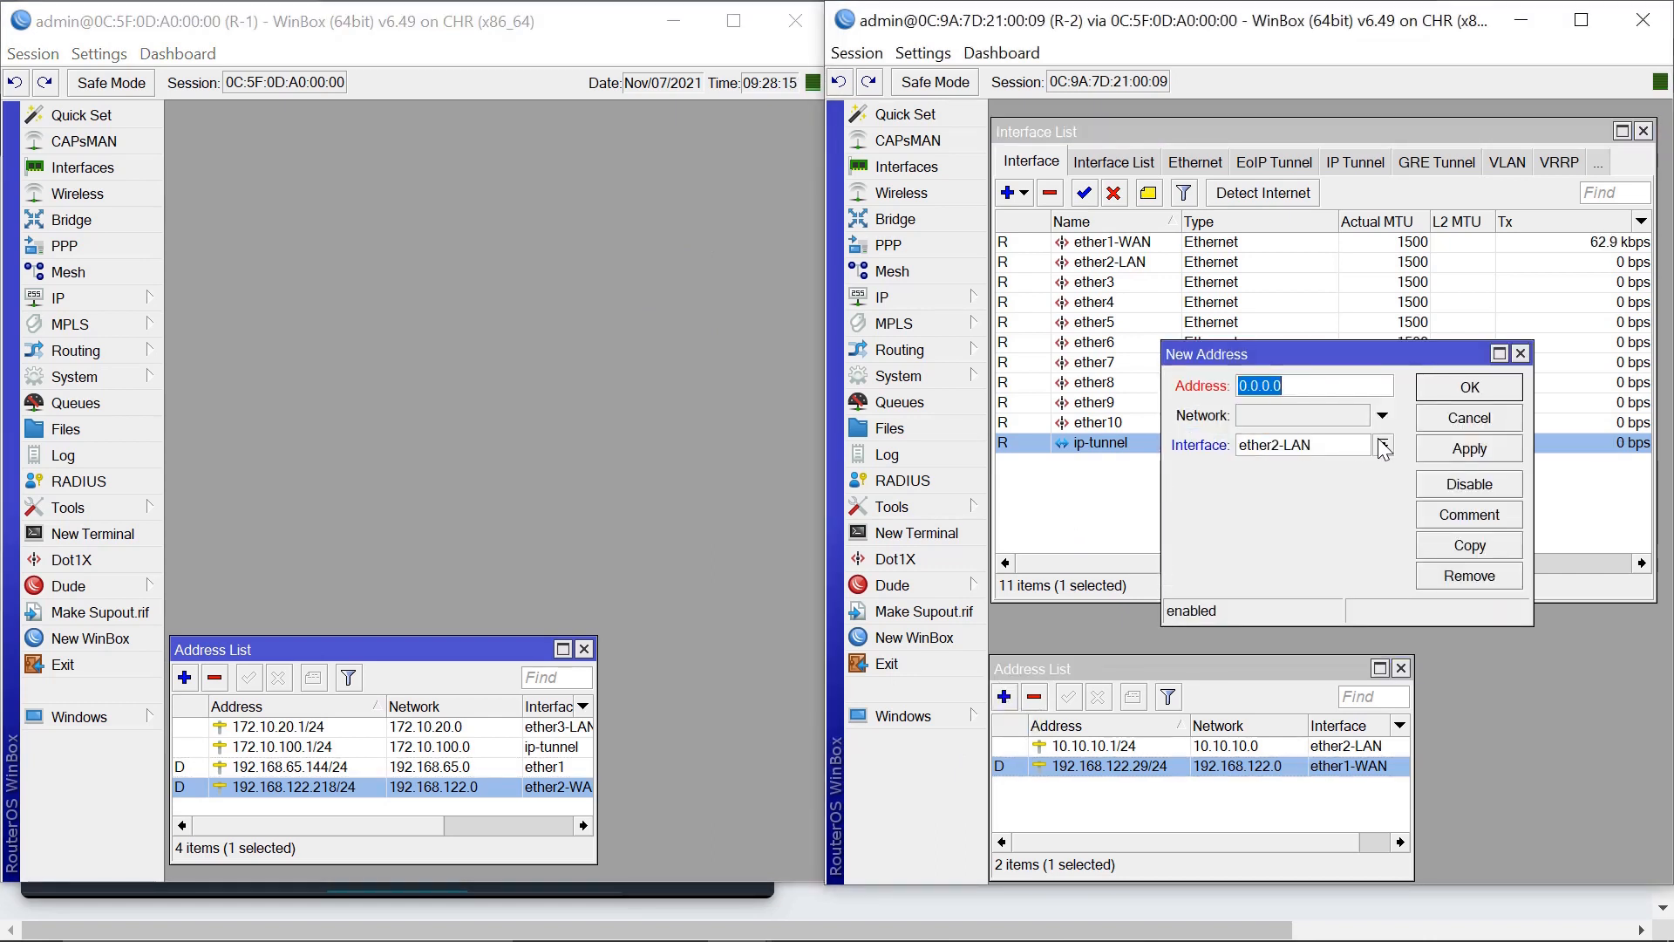
pyautogui.write('10.10.200')
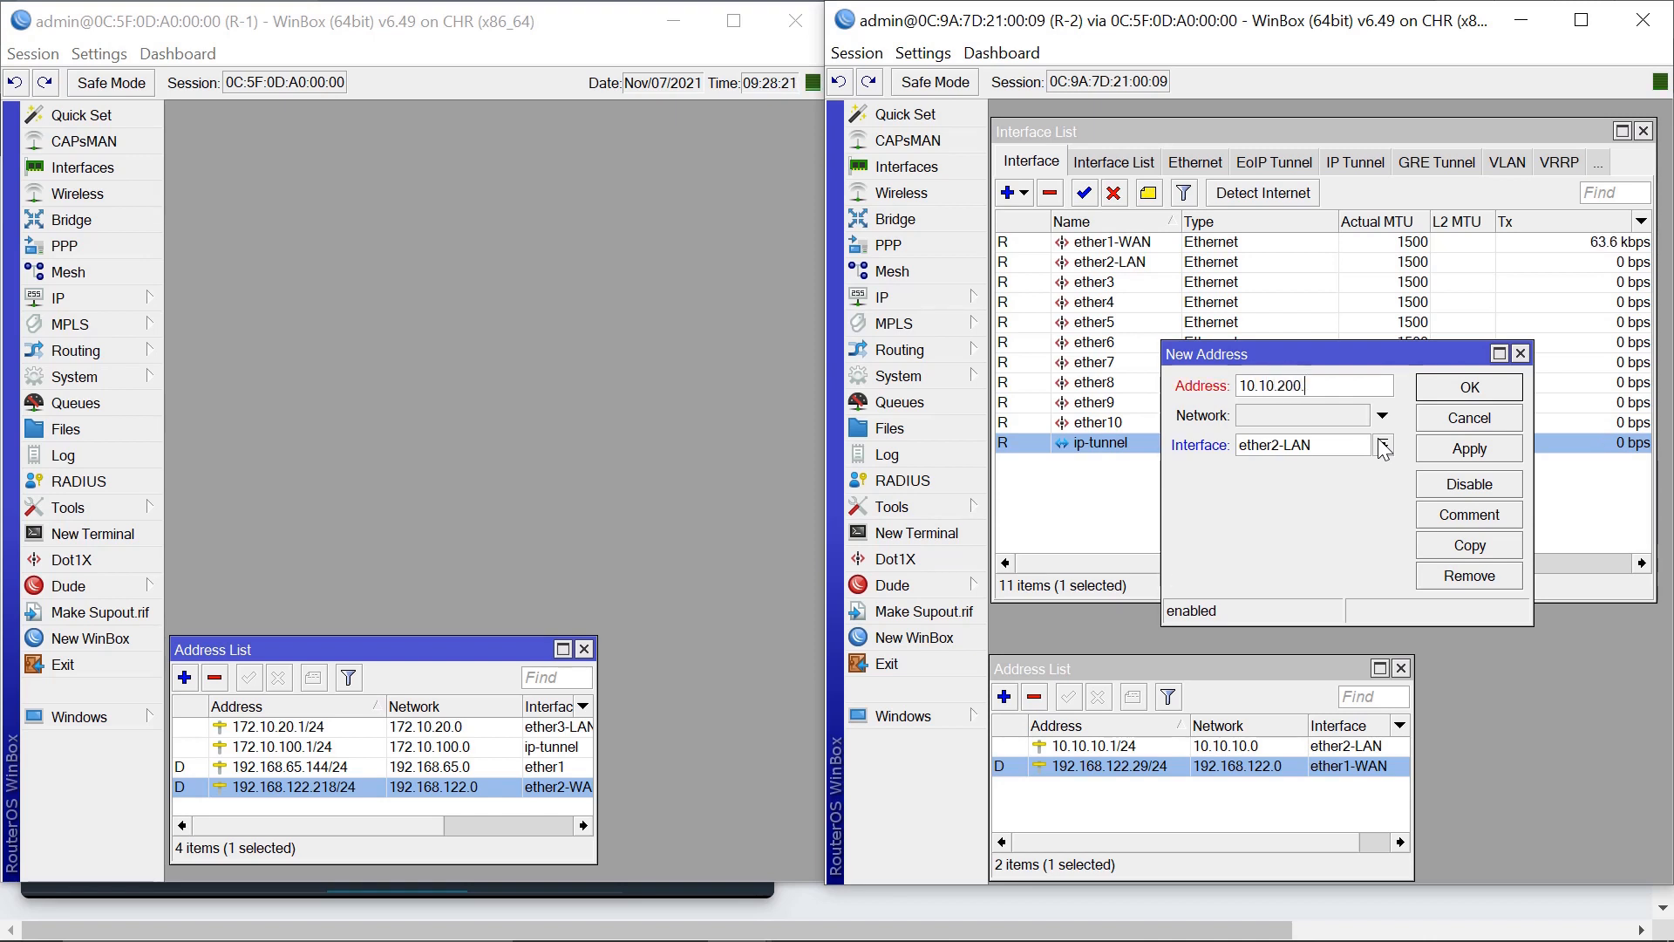
pyautogui.write('.1/24')
pyautogui.click(1384, 446)
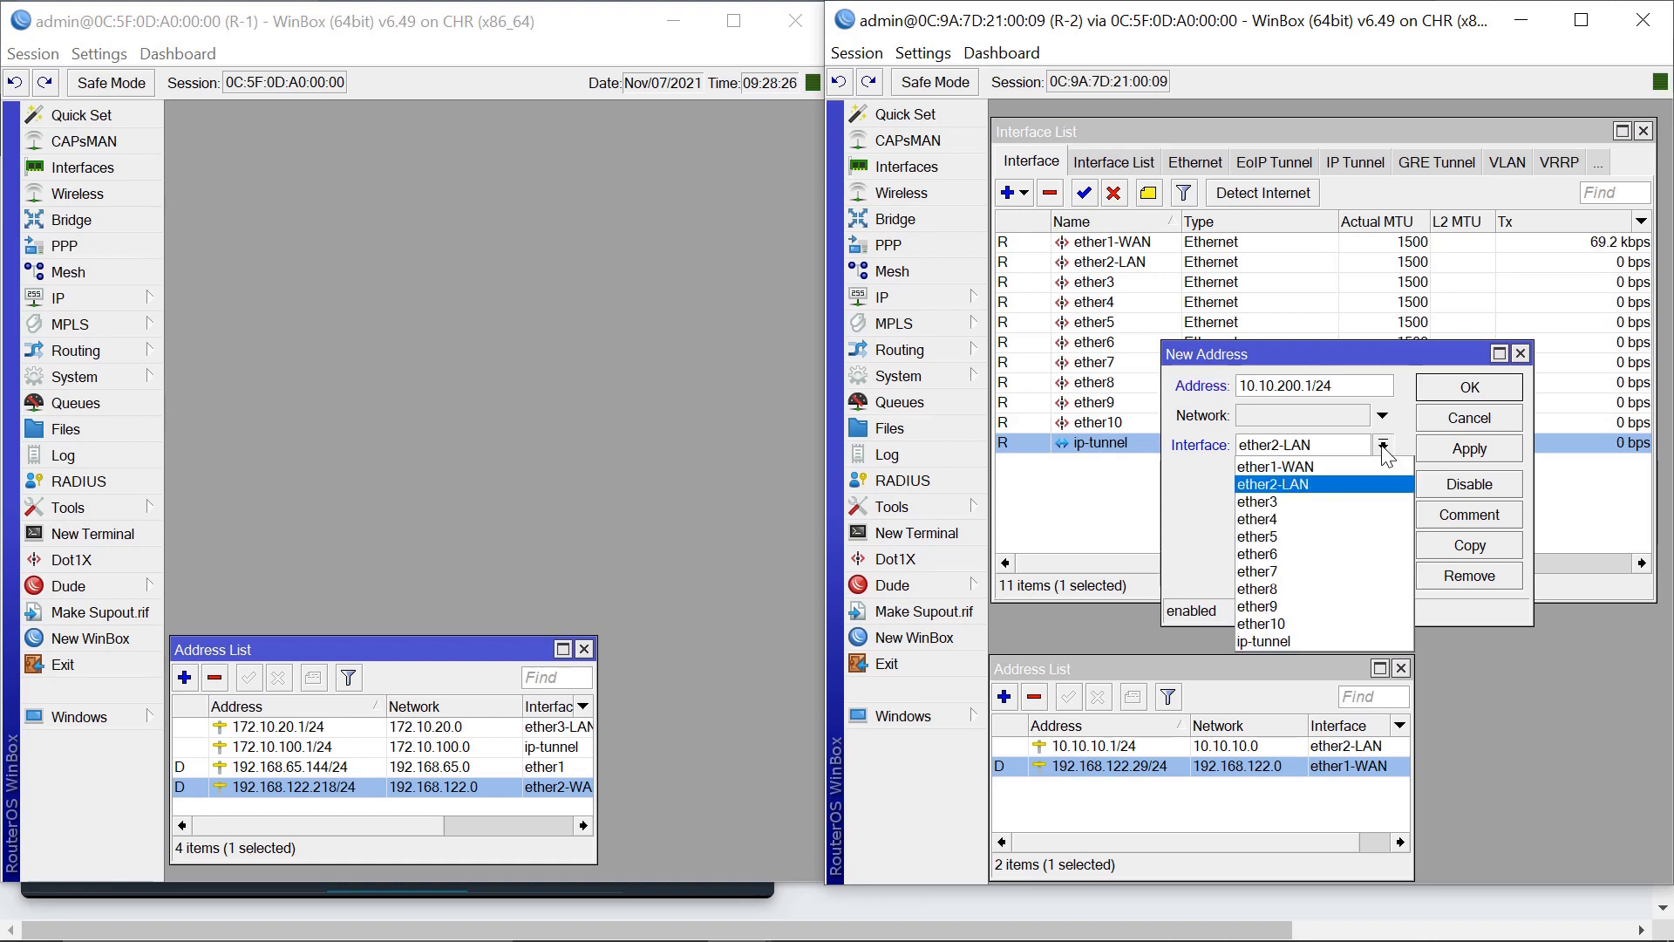
pyautogui.click(1294, 640)
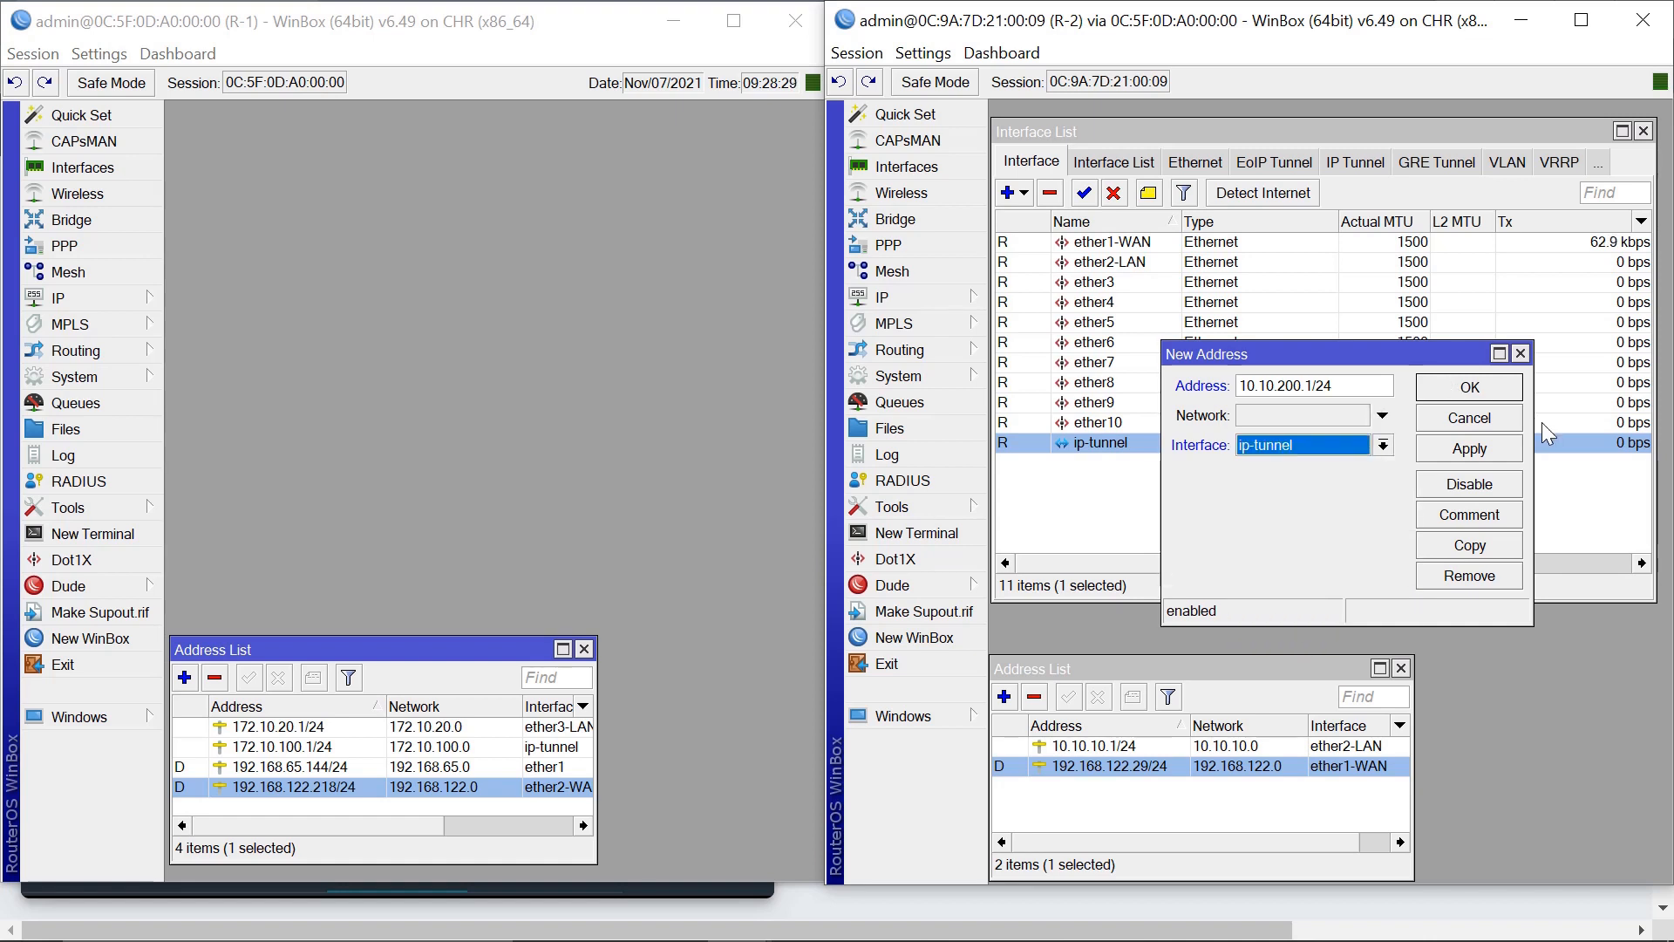
pyautogui.click(1470, 449)
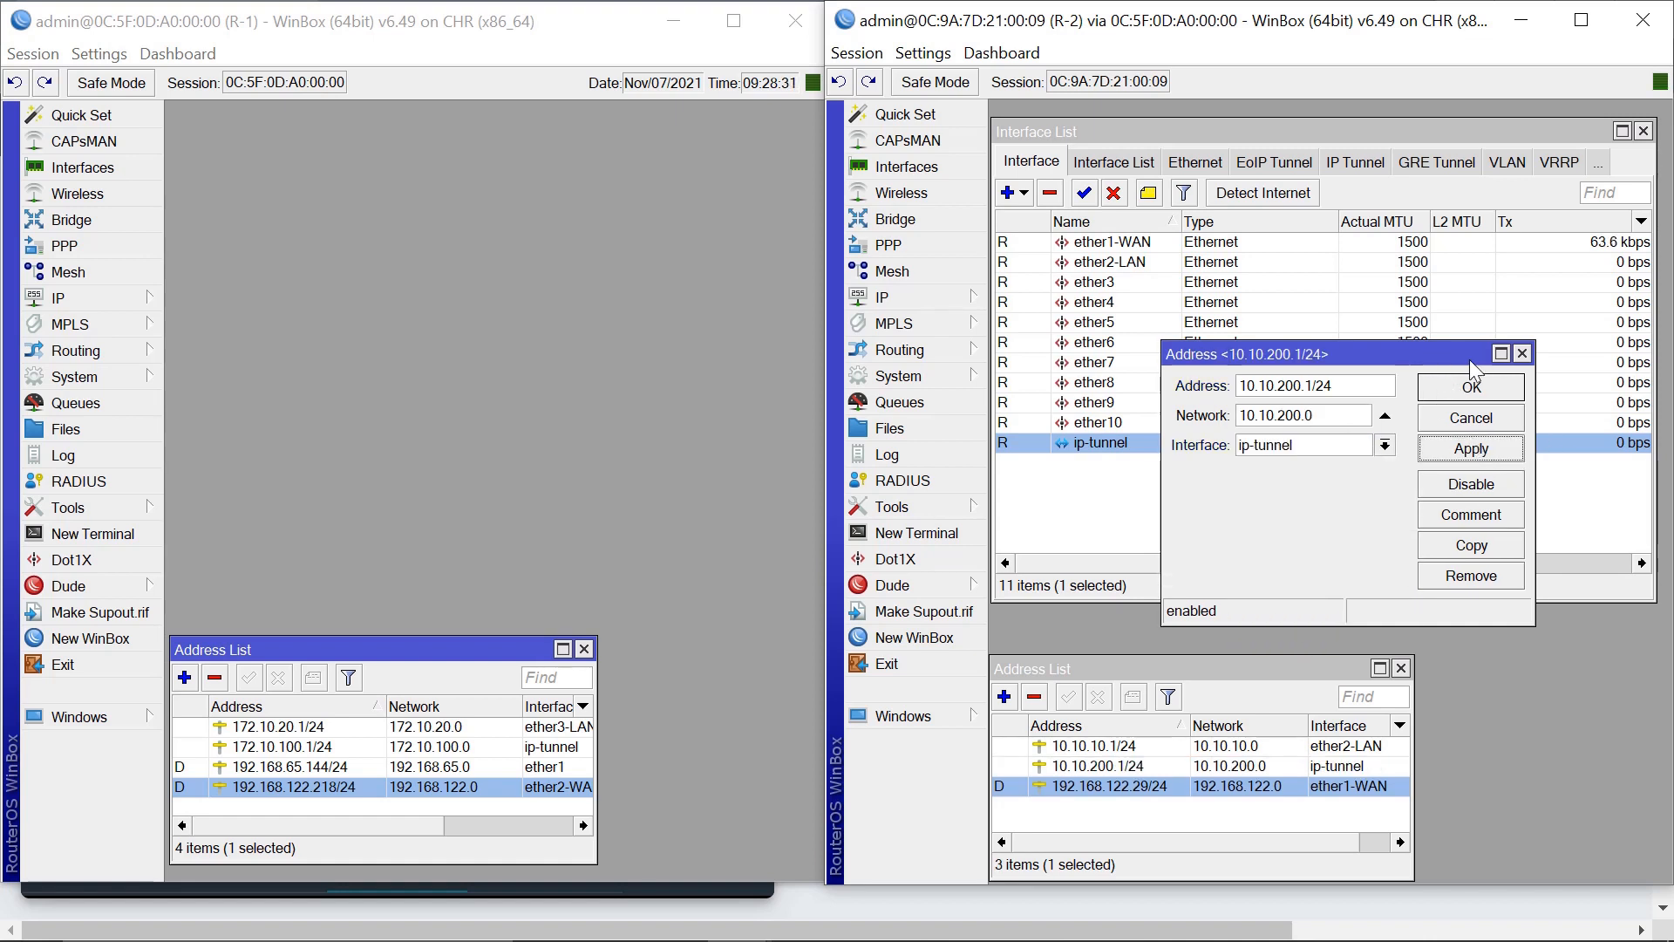
pyautogui.click(1493, 389)
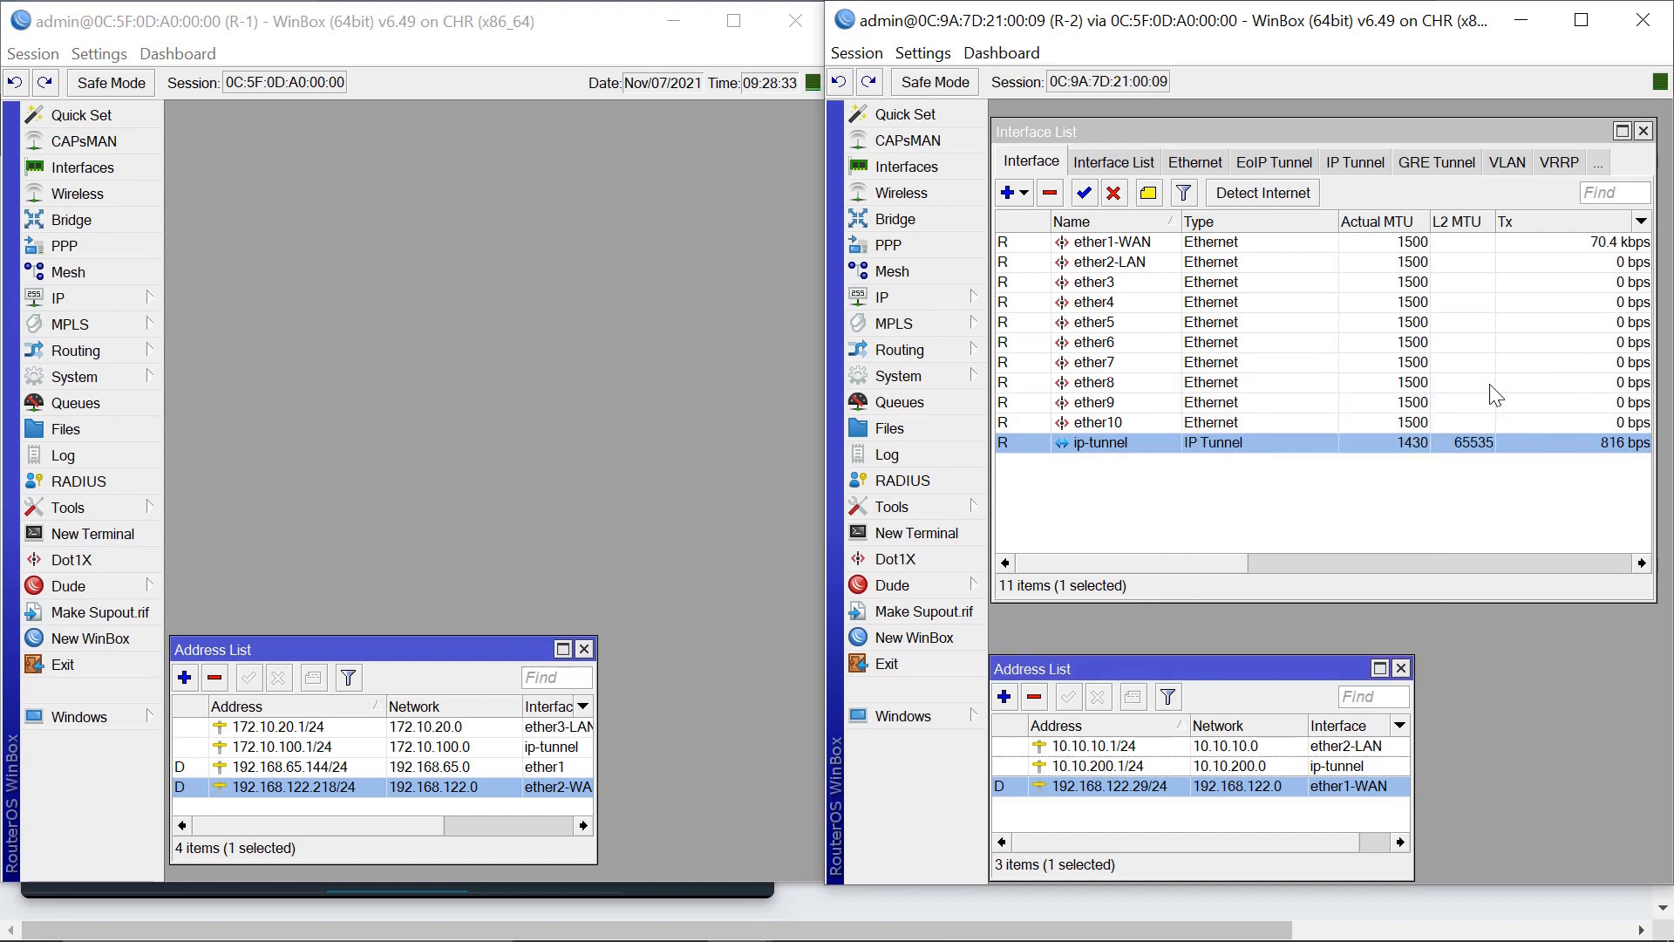
pyautogui.click(1644, 132)
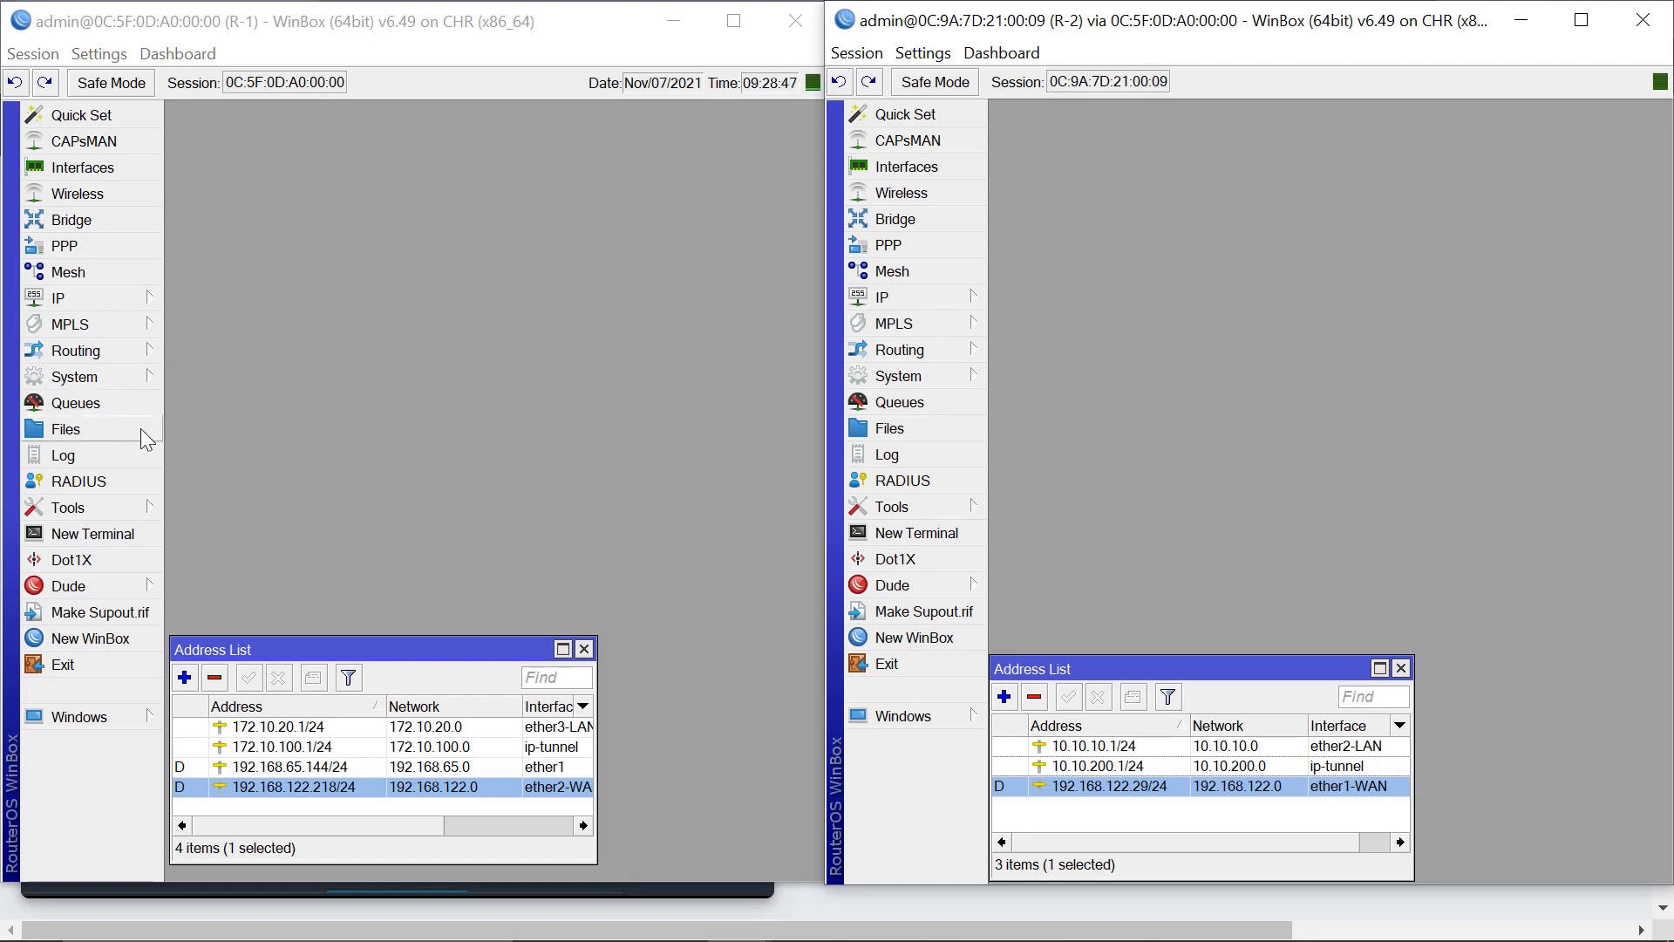
# Create a new route in R-1's IP > Routes with destination 10.10.10.0/24 and gateway ip-tunnel.
pyautogui.click(76, 300)
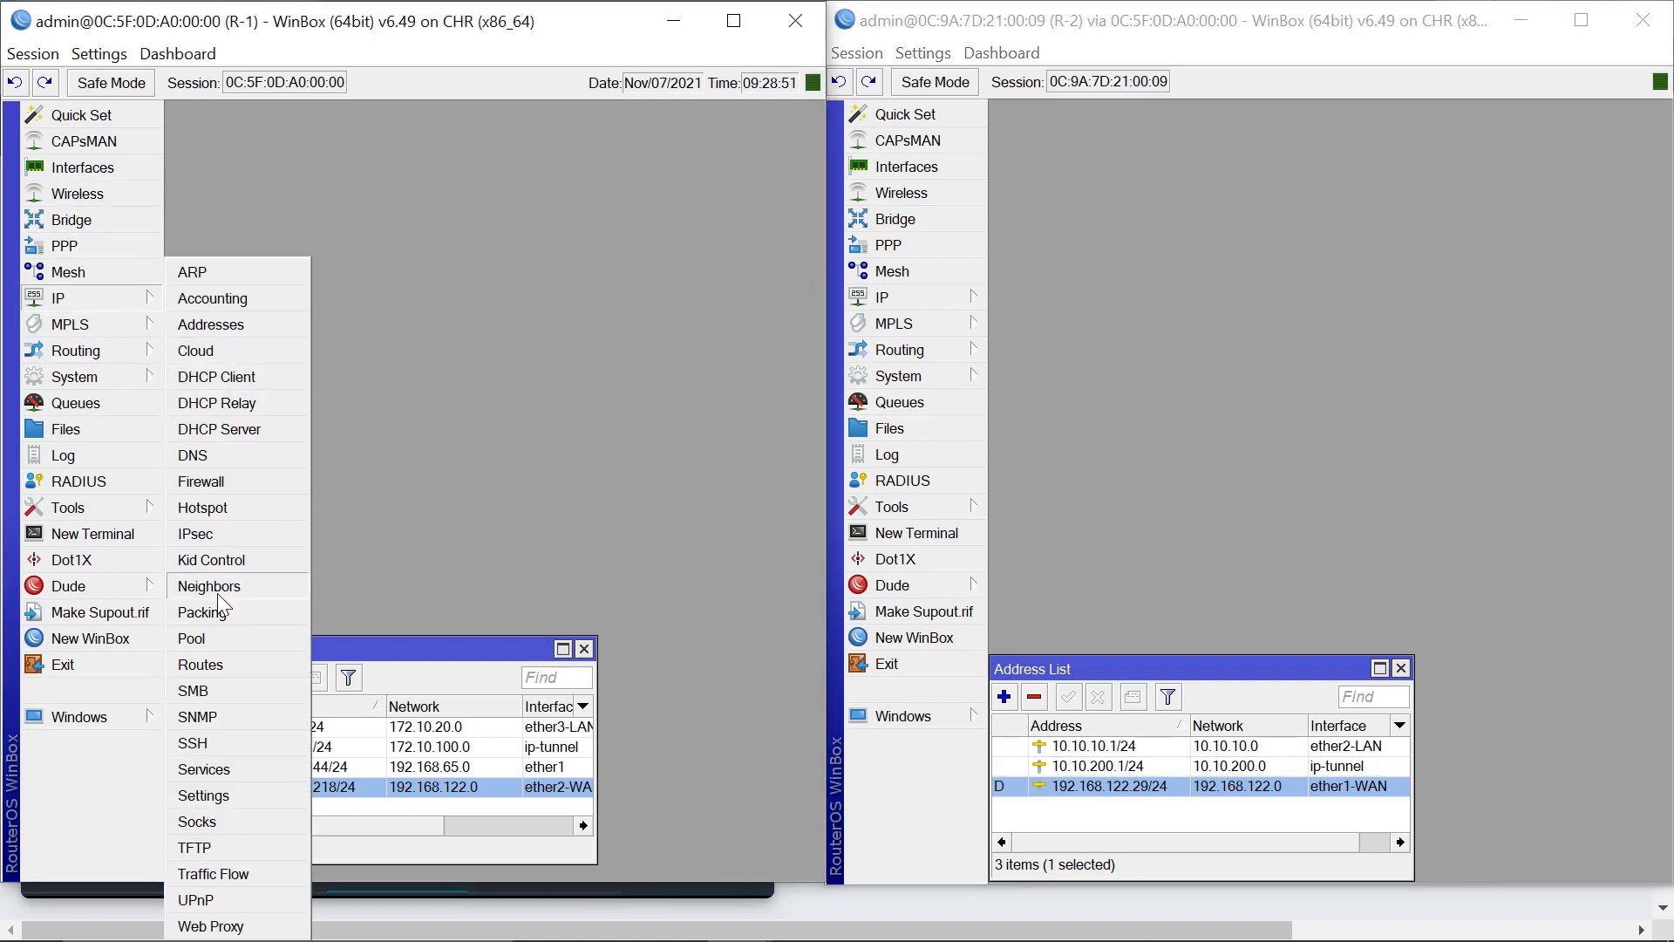
pyautogui.click(206, 668)
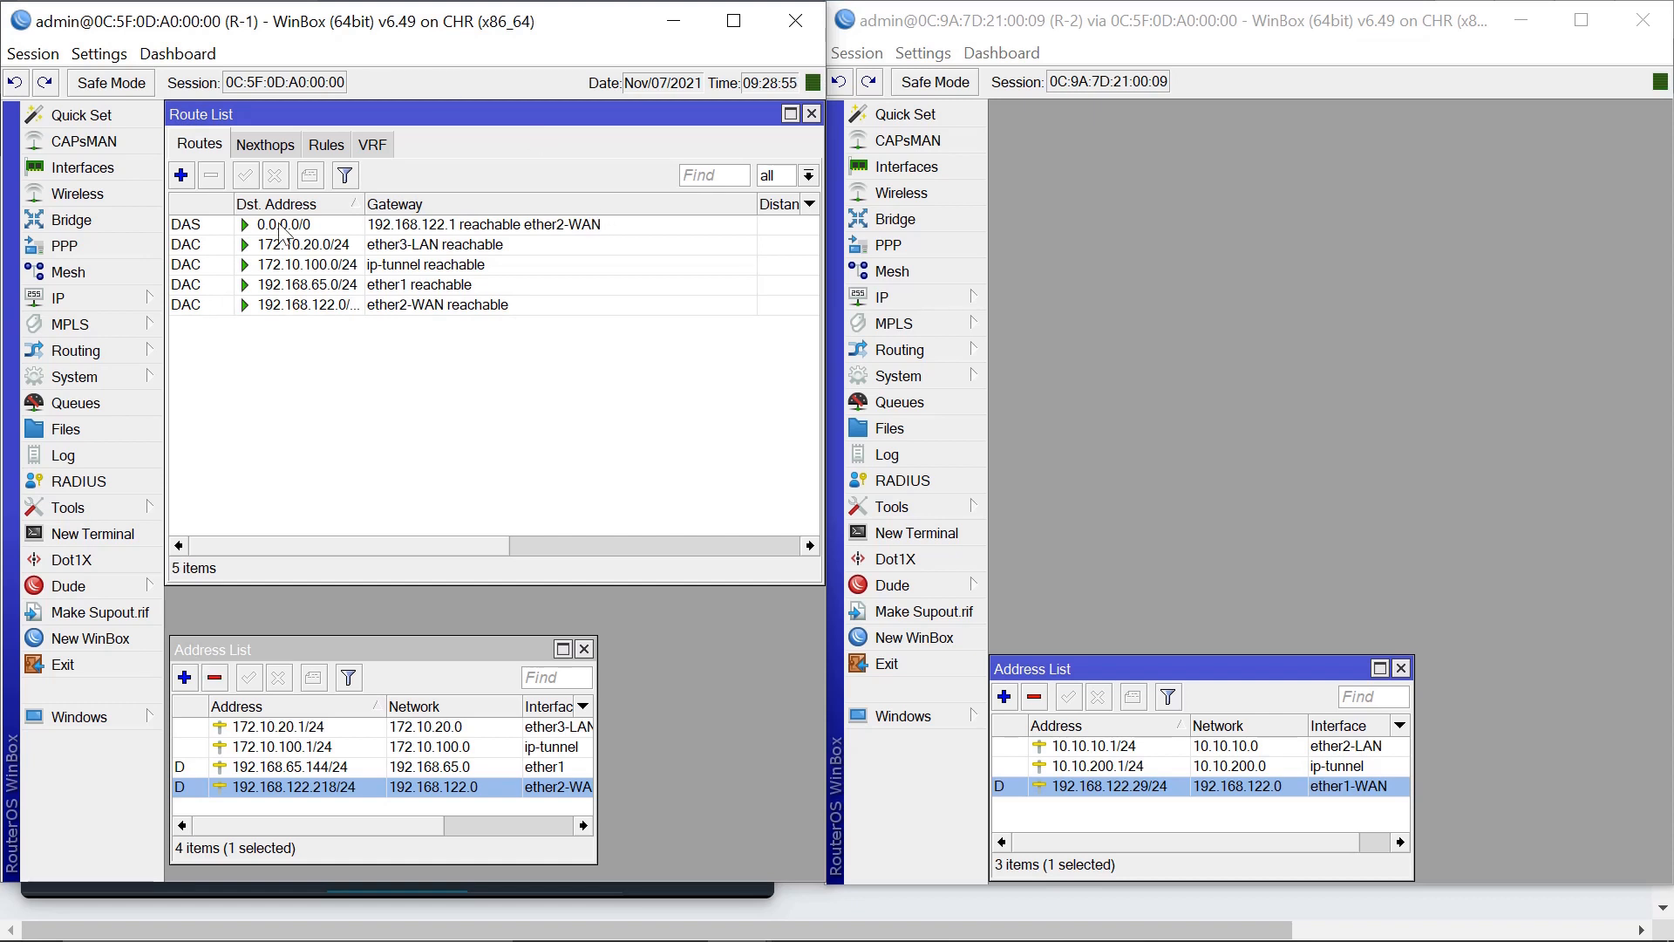
pyautogui.click(182, 175)
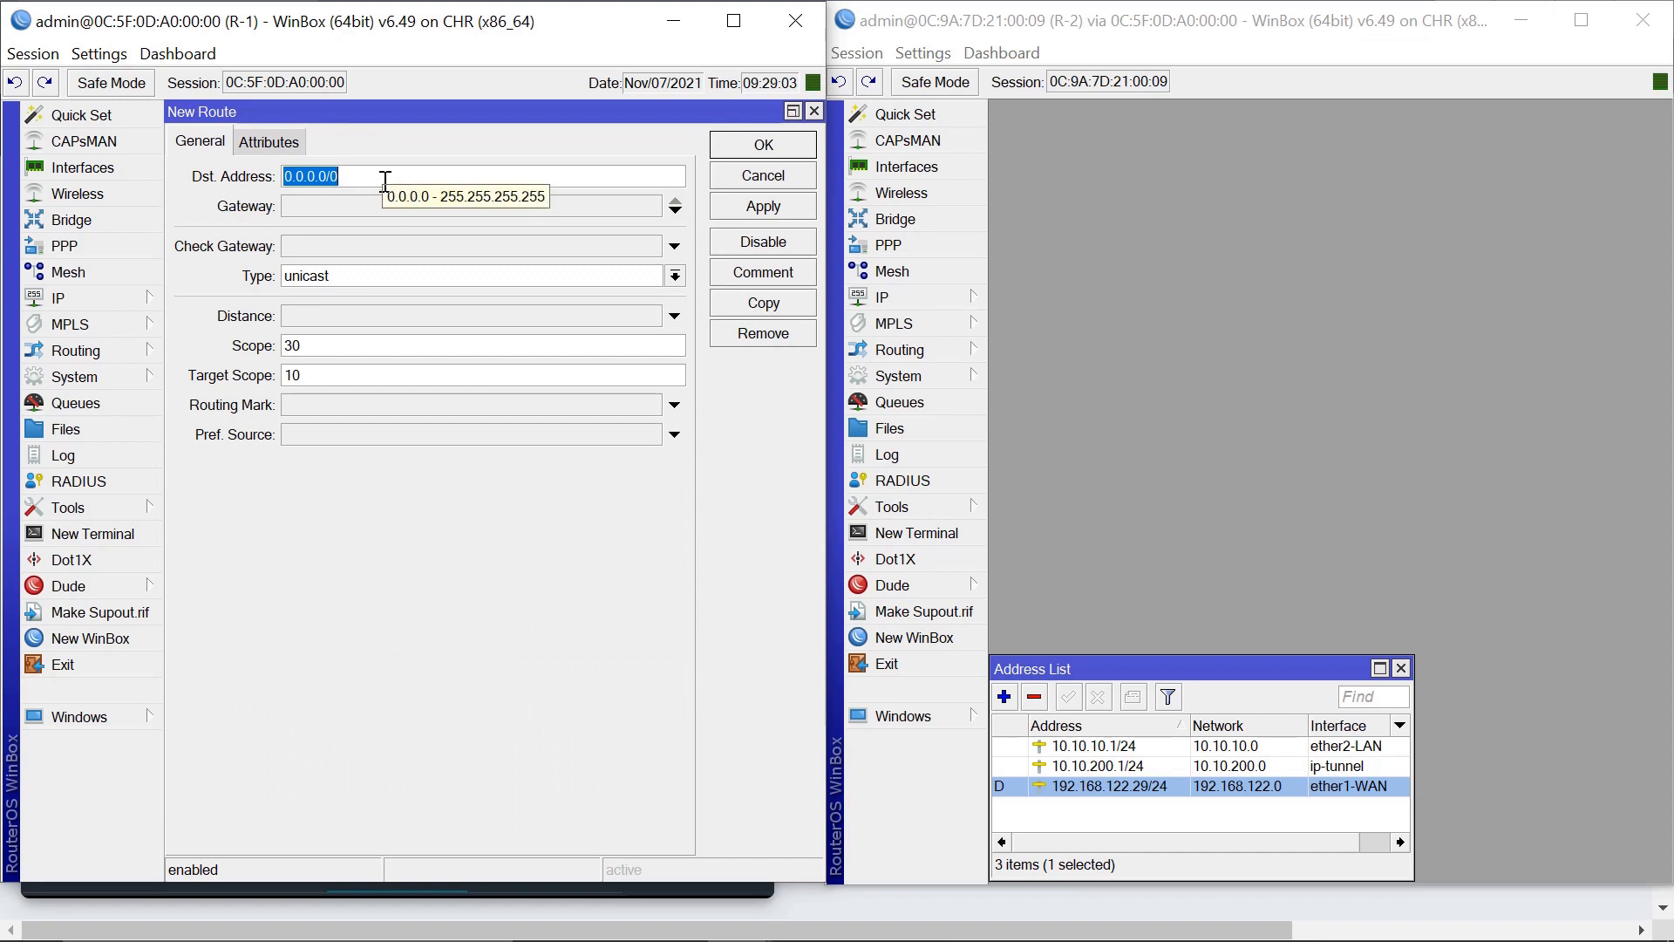
pyautogui.click(1105, 750)
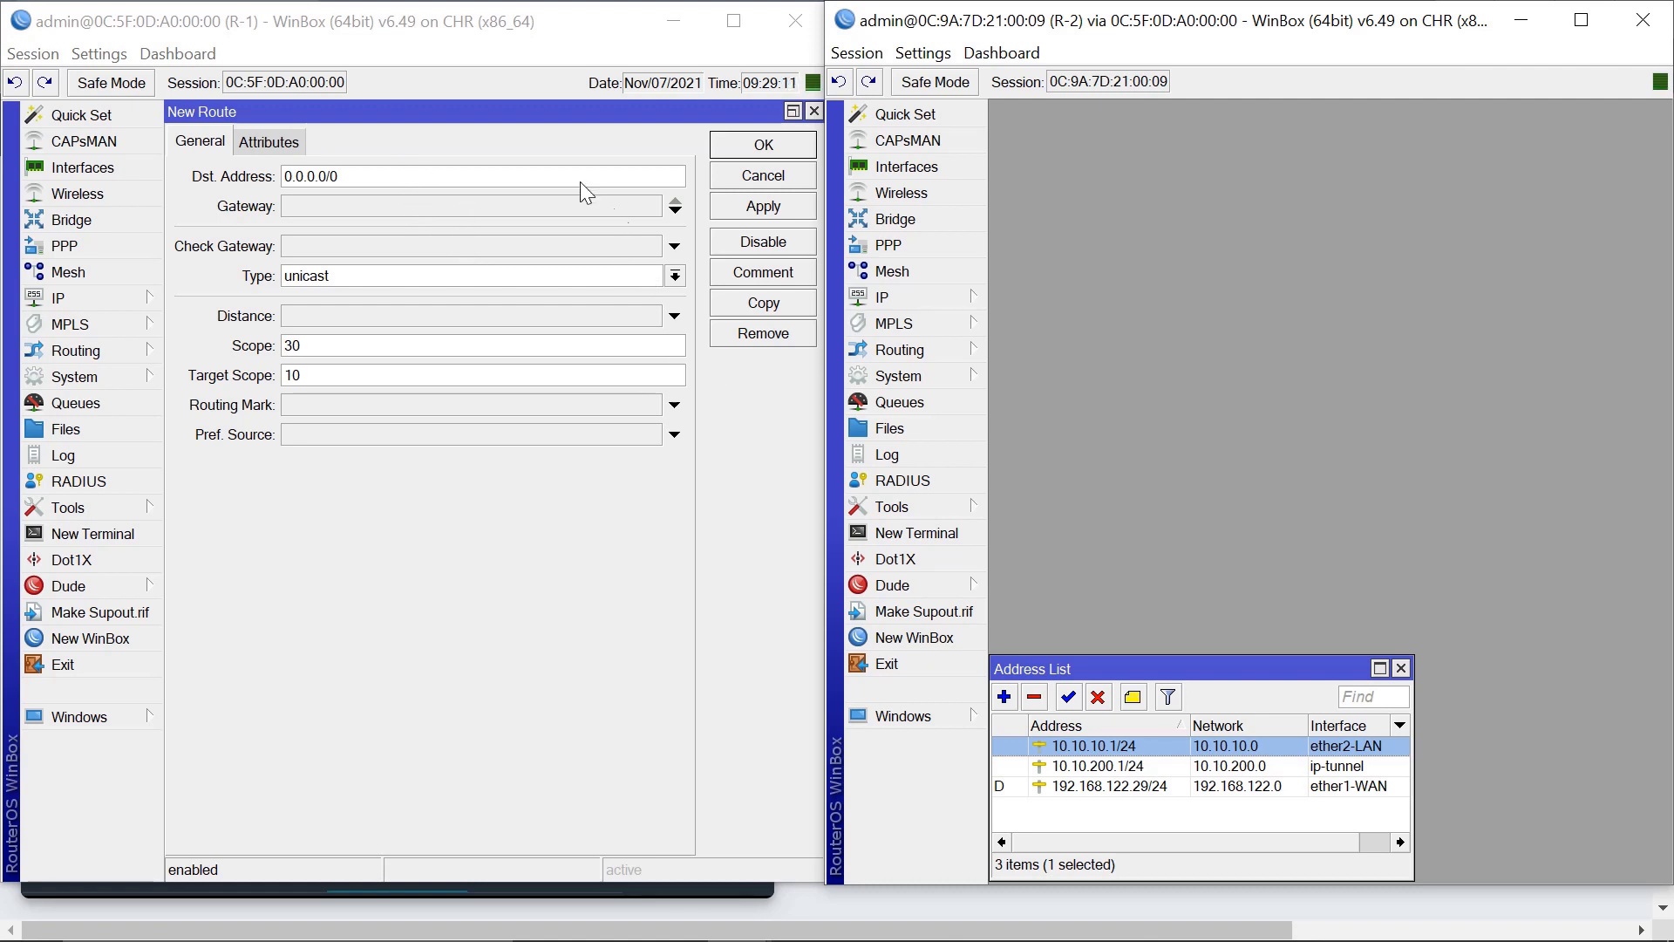
pyautogui.click(551, 176)
pyautogui.write('1')
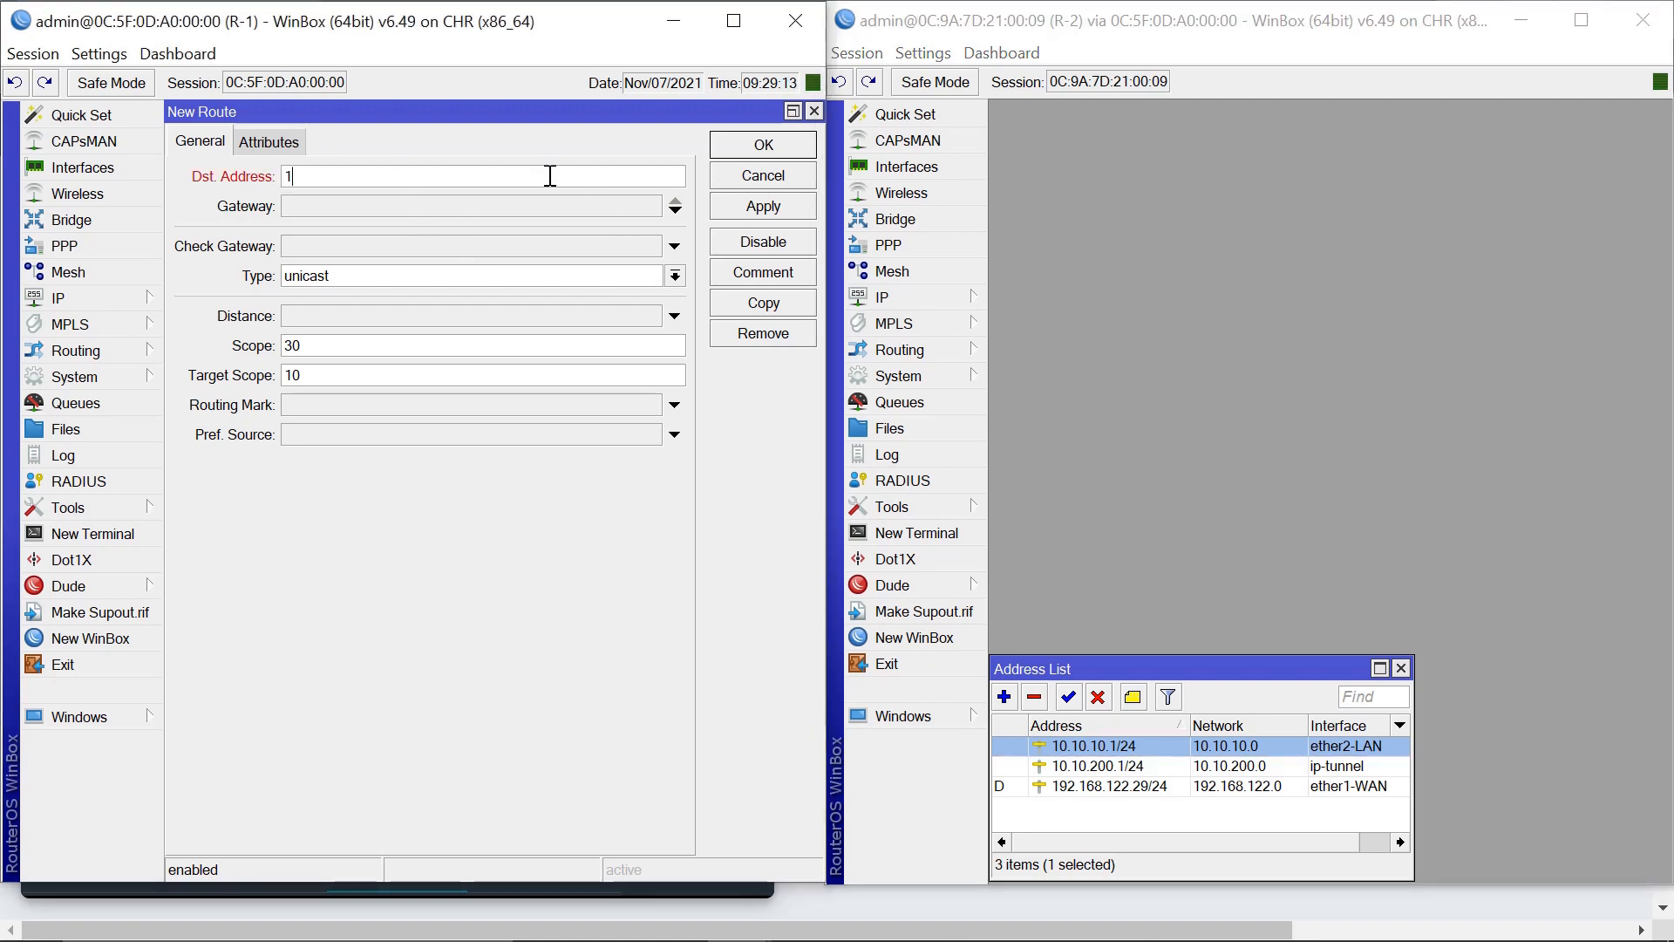
pyautogui.write('0.10')
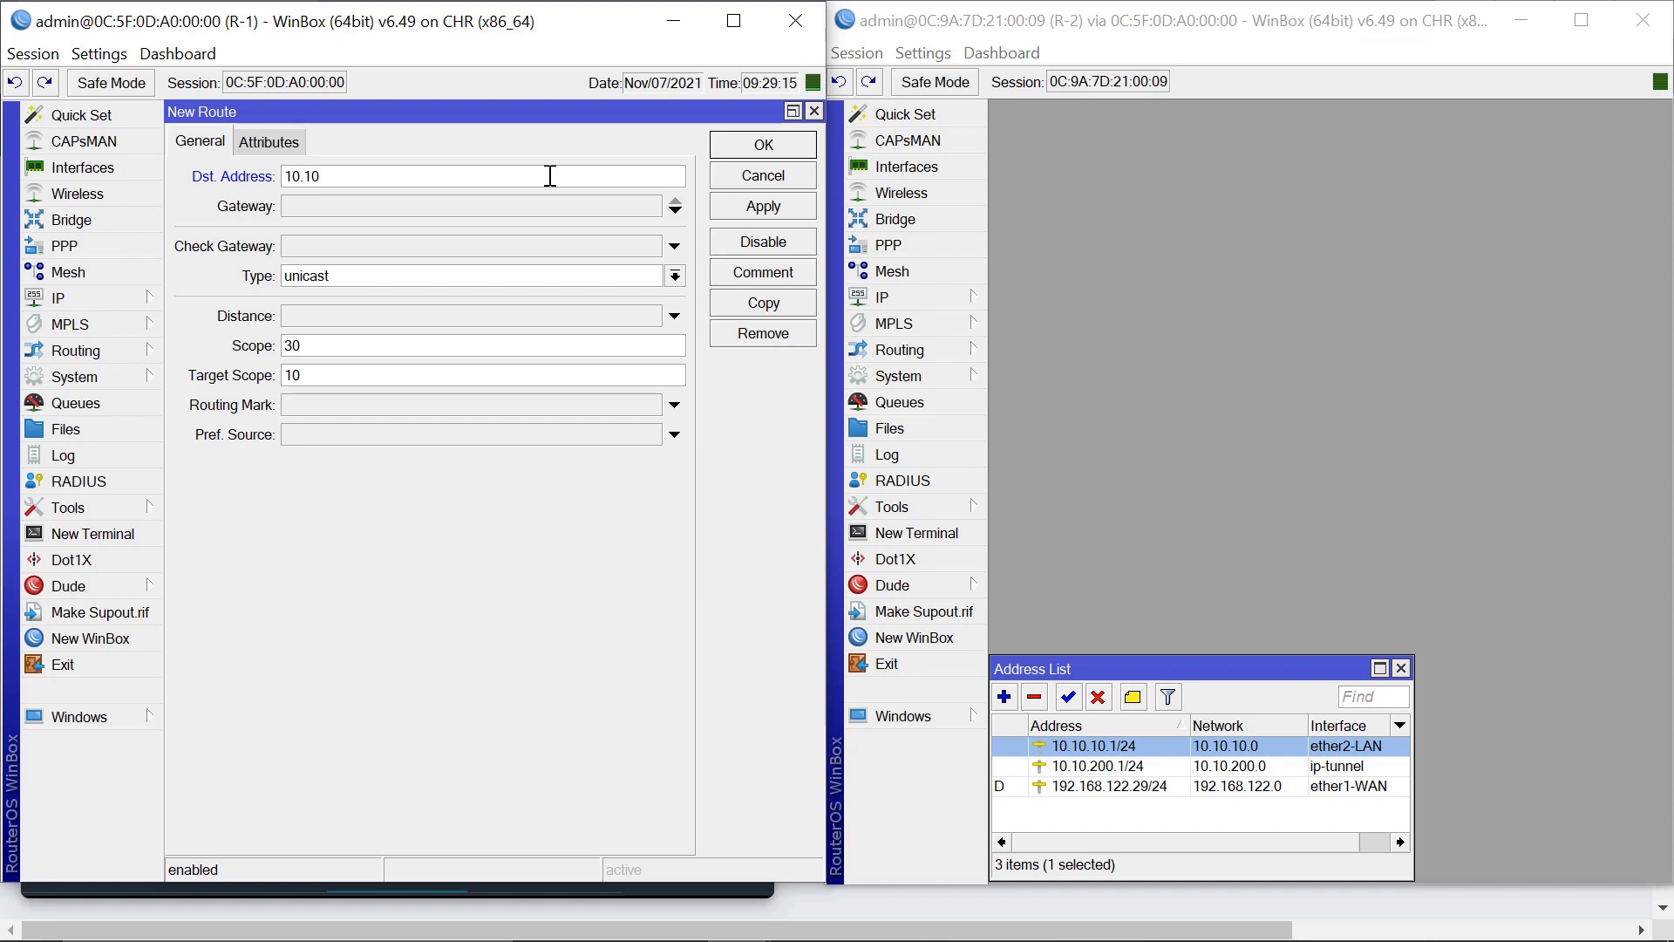
pyautogui.write('.10.0/24')
pyautogui.click(676, 210)
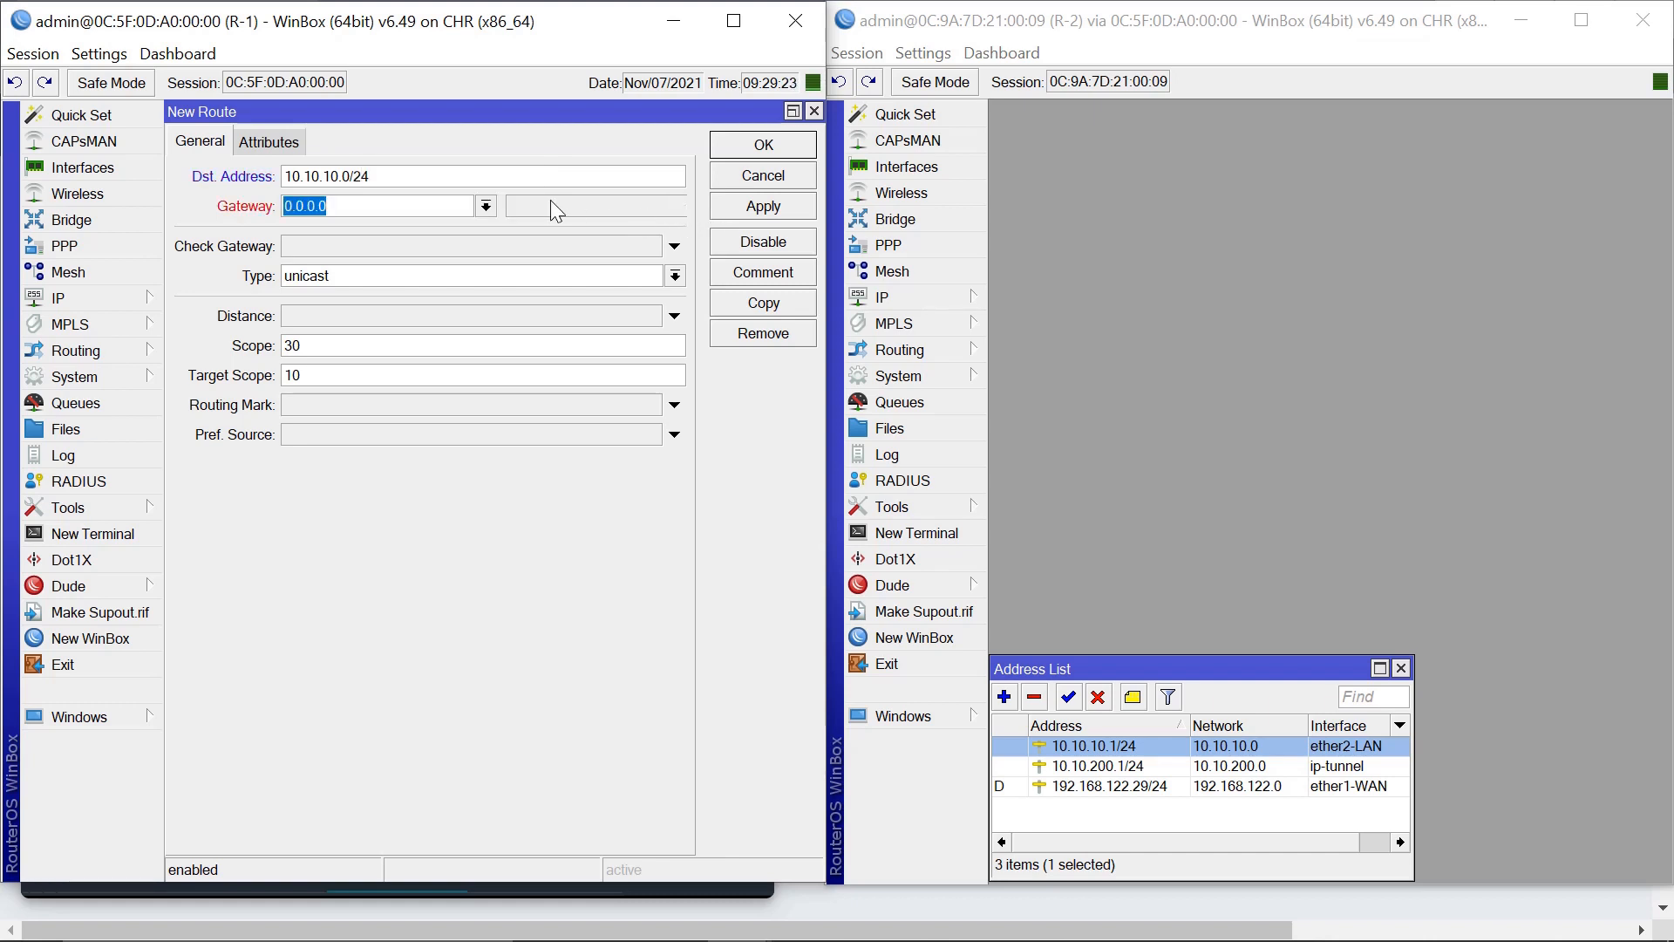
pyautogui.click(485, 207)
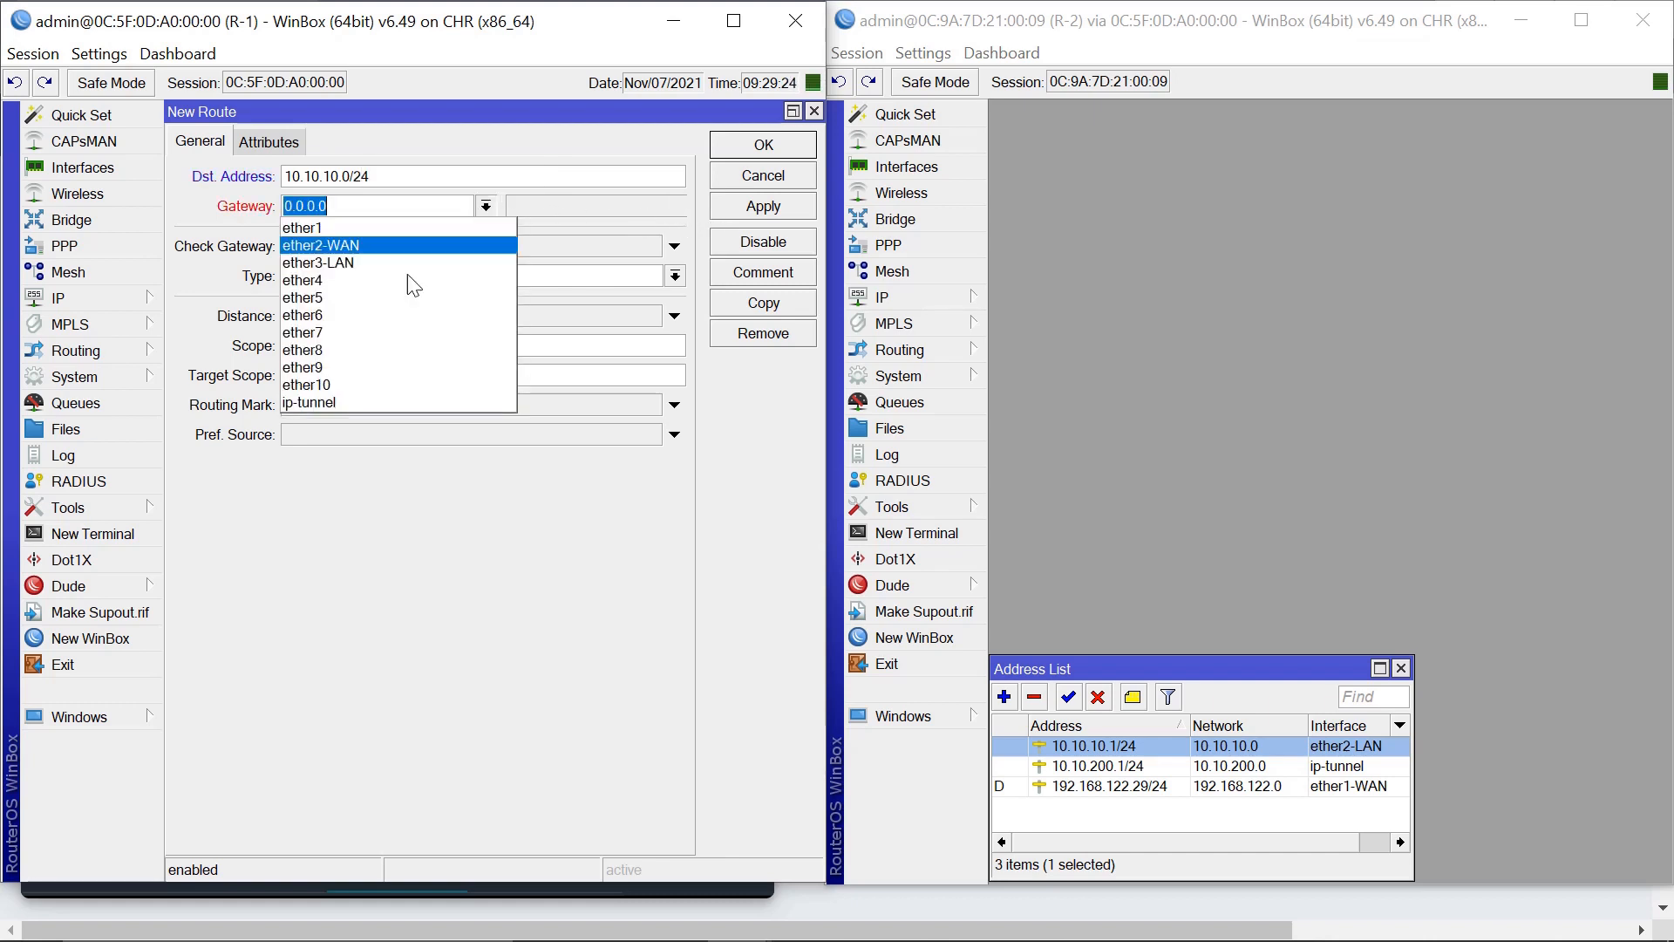
pyautogui.click(369, 404)
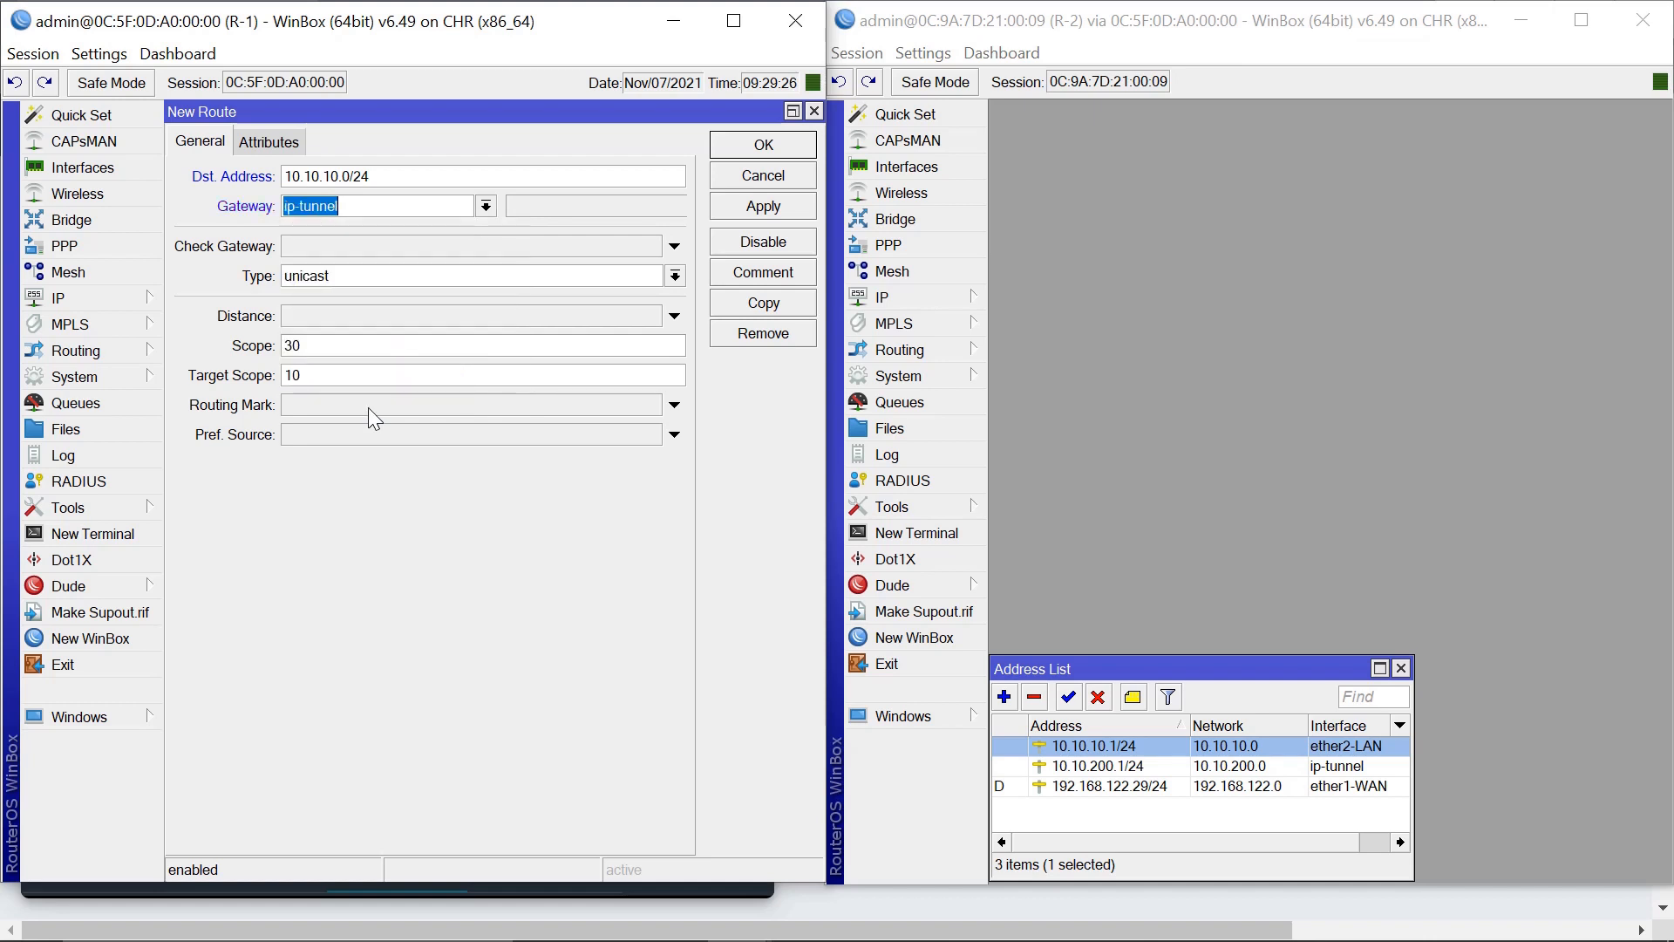
pyautogui.click(763, 207)
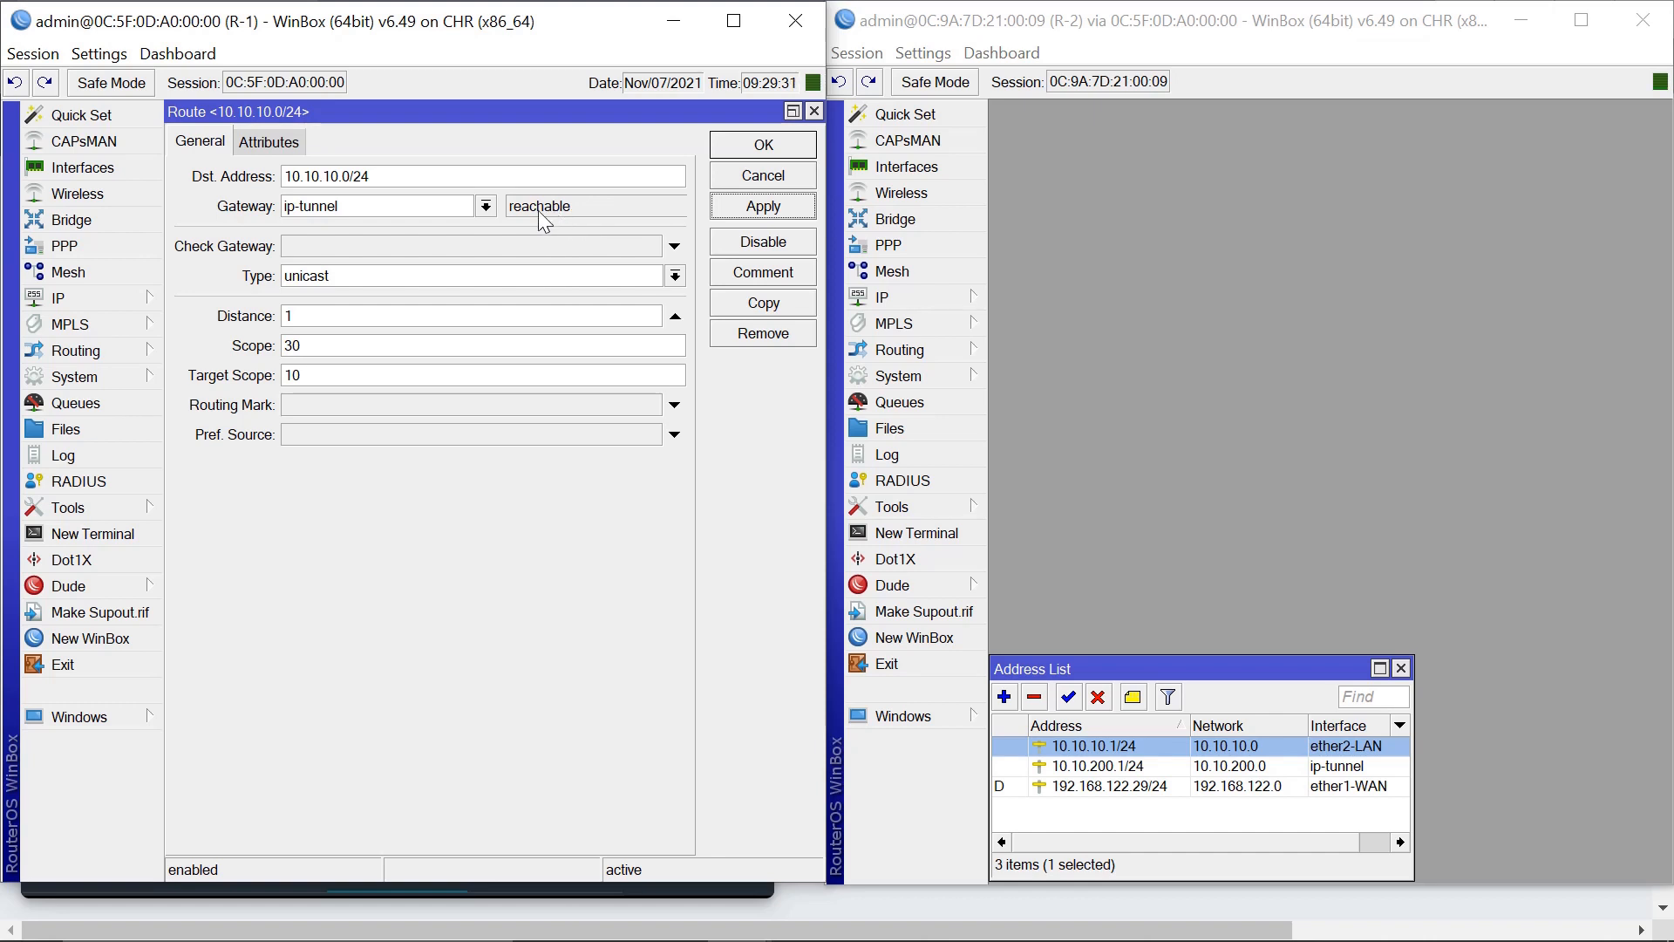
pyautogui.click(764, 150)
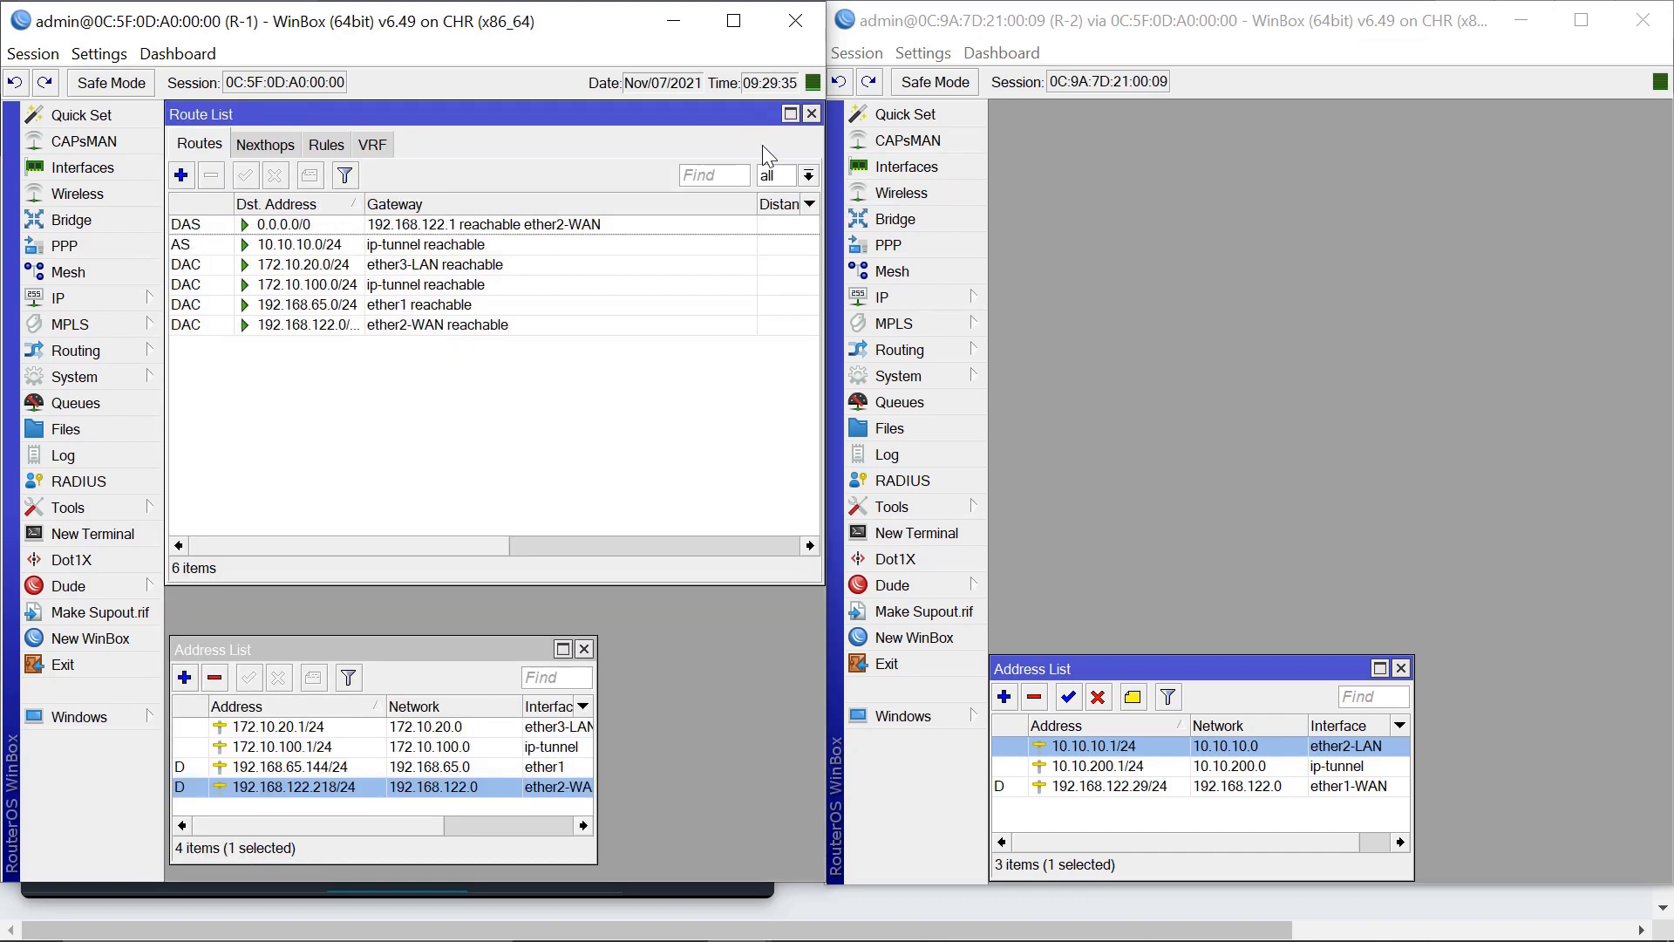
# Open R-2's route list, start a new route, and check R-1's LAN 172.10.20.1/24.
pyautogui.click(906, 295)
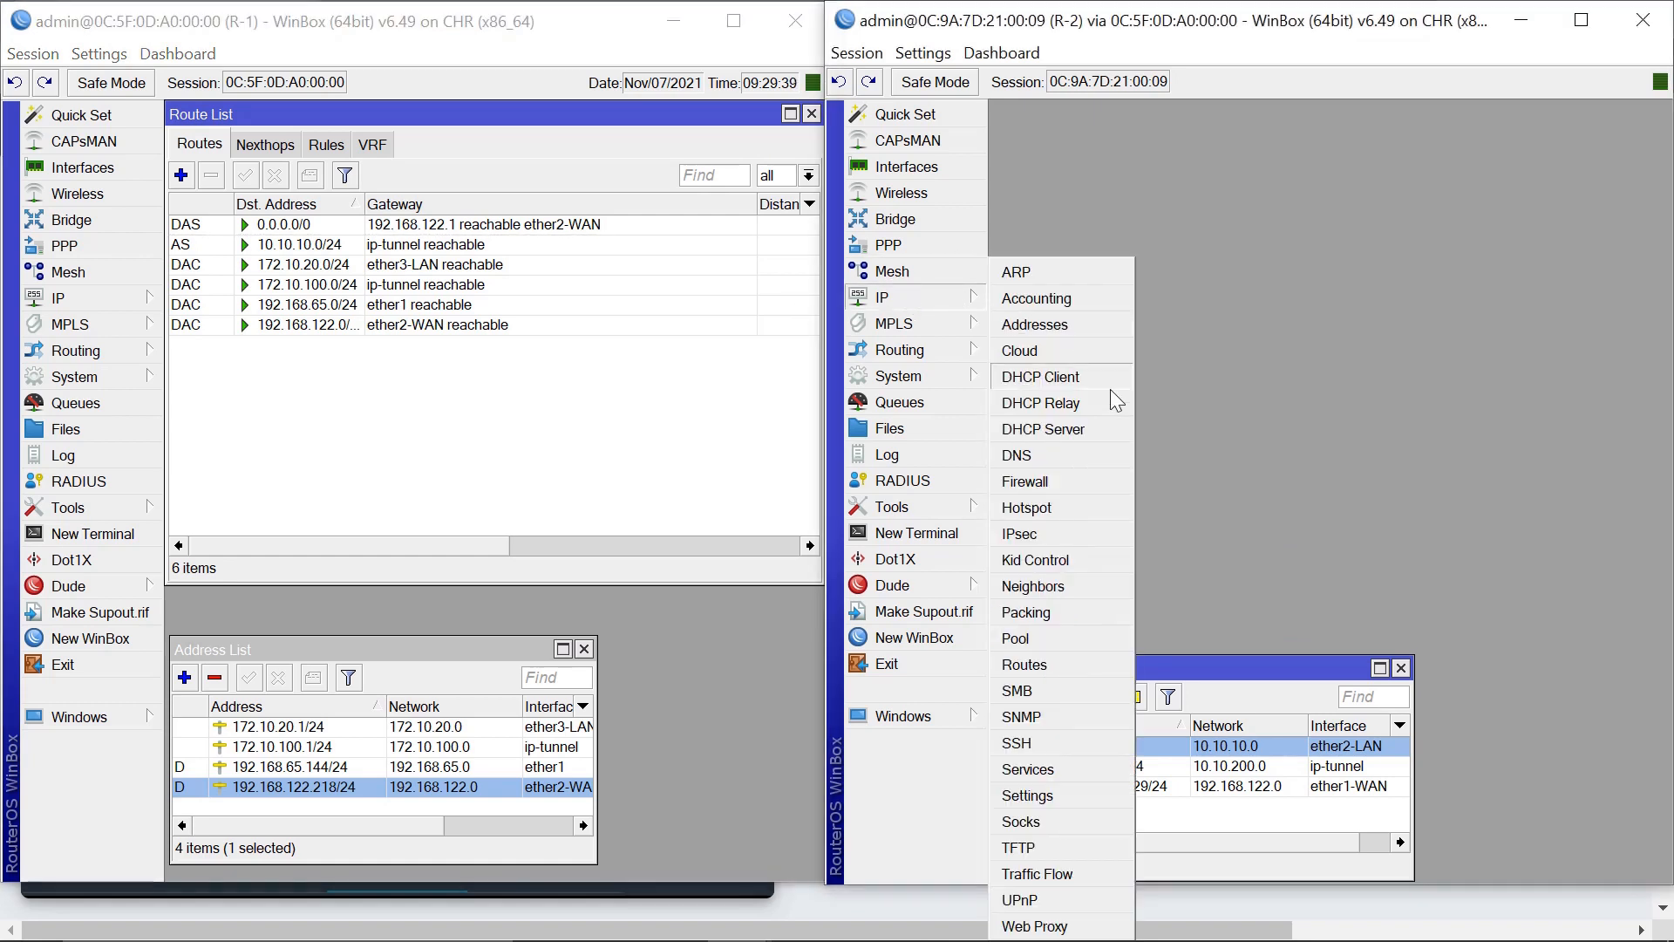
pyautogui.click(1034, 668)
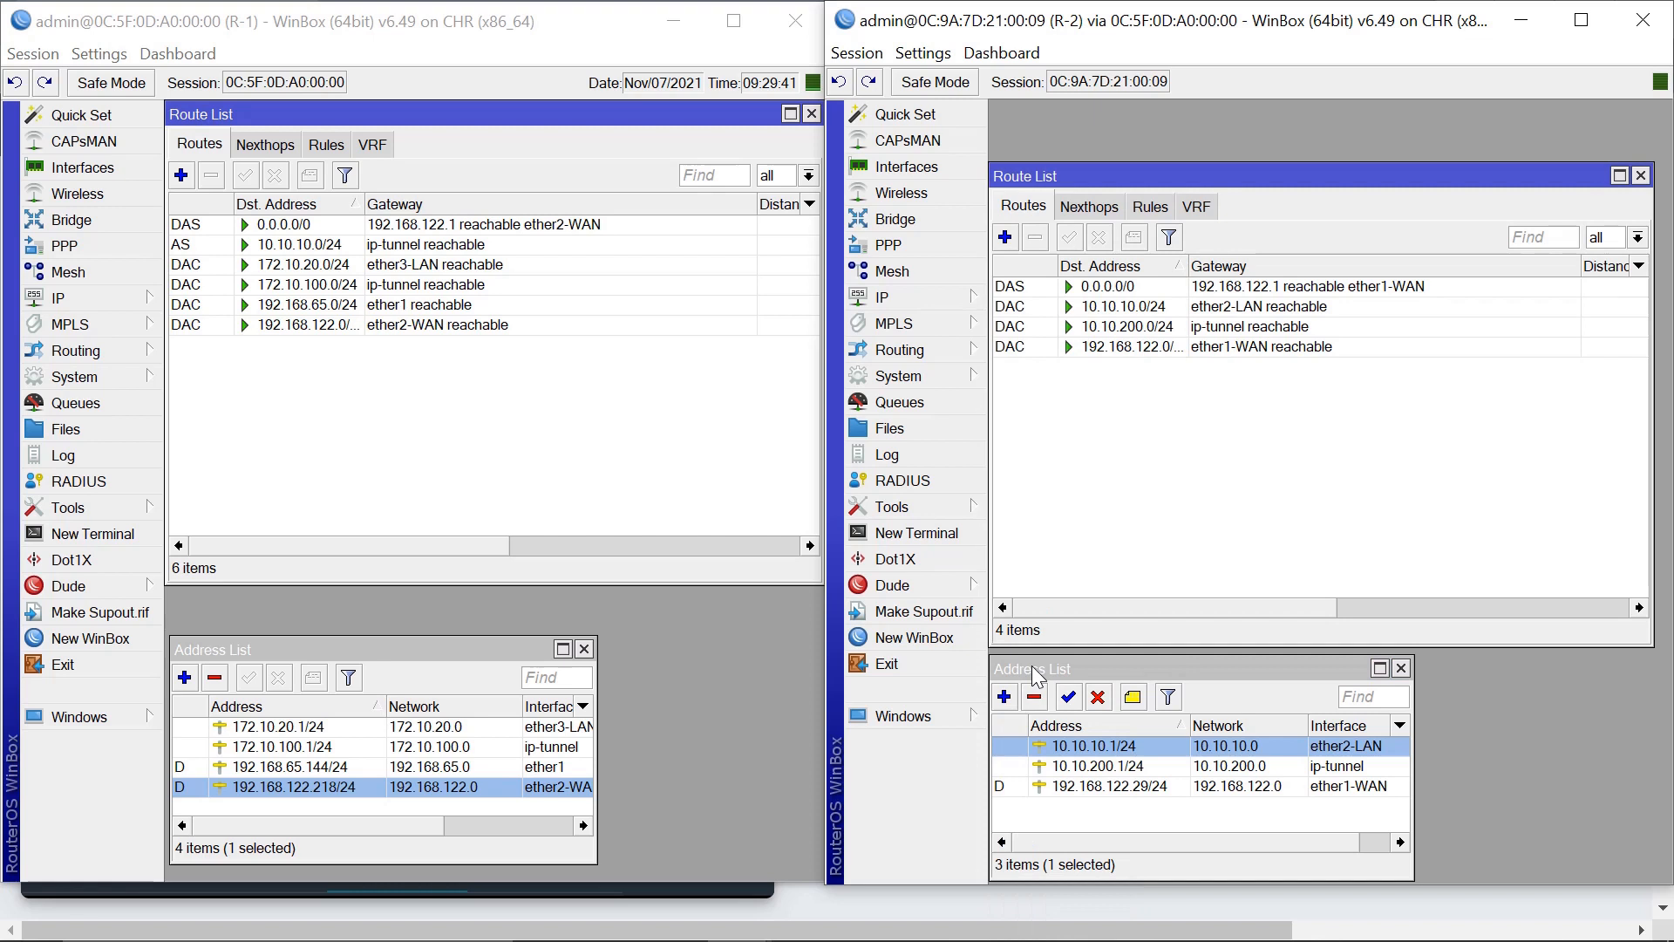
pyautogui.click(1004, 242)
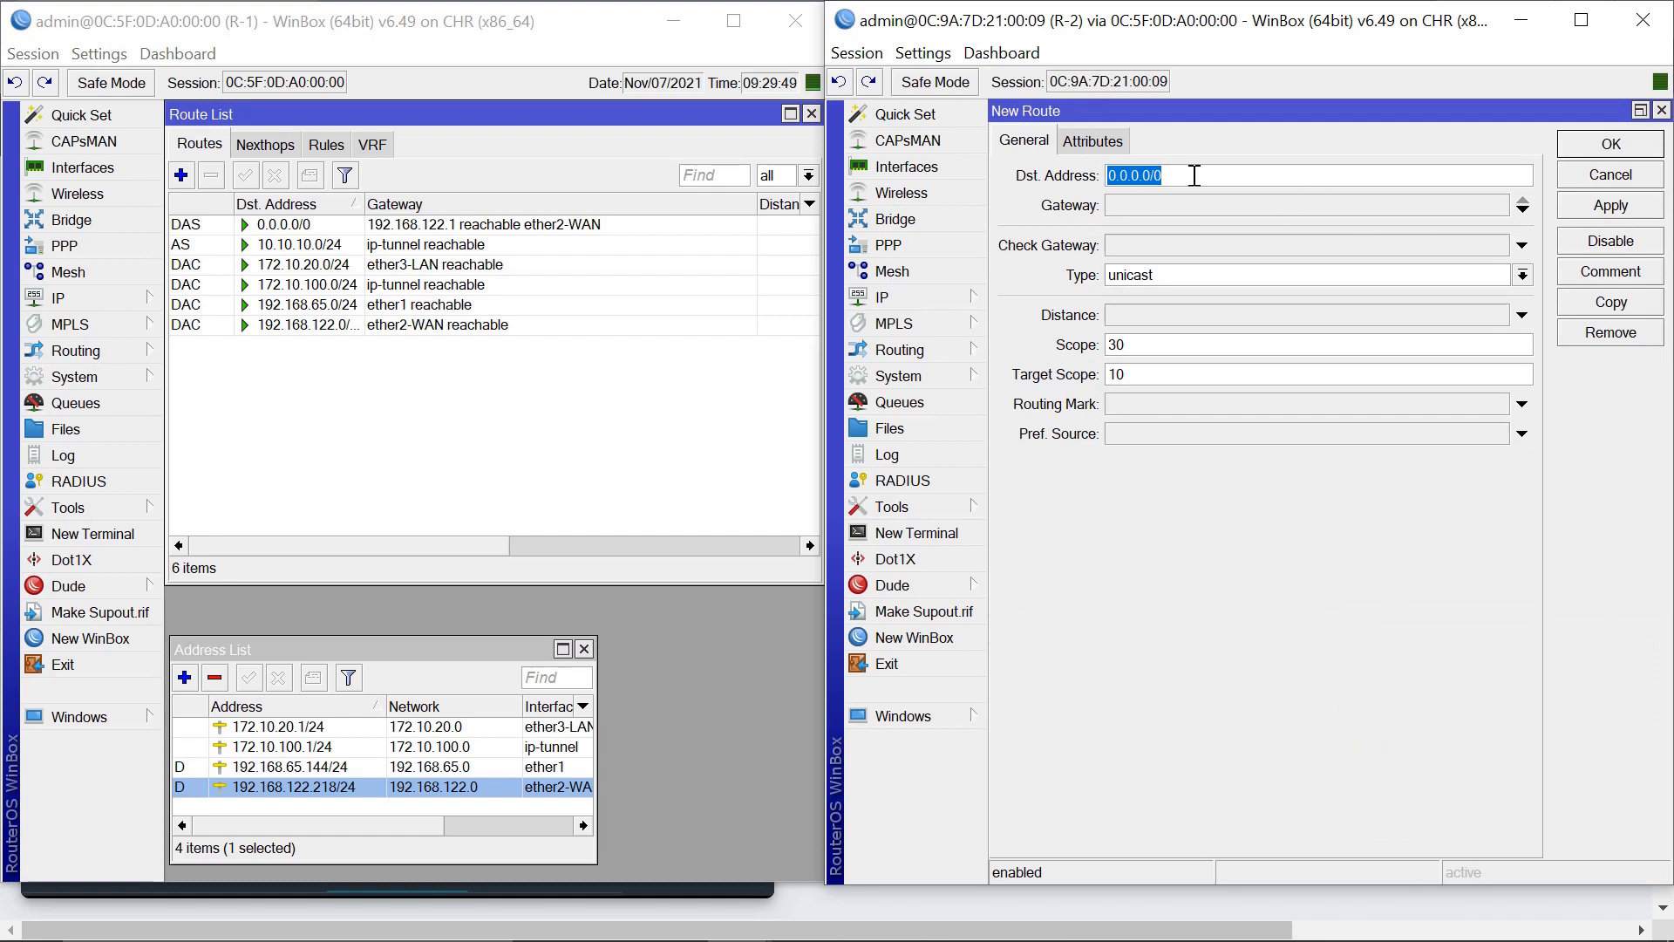
pyautogui.click(272, 730)
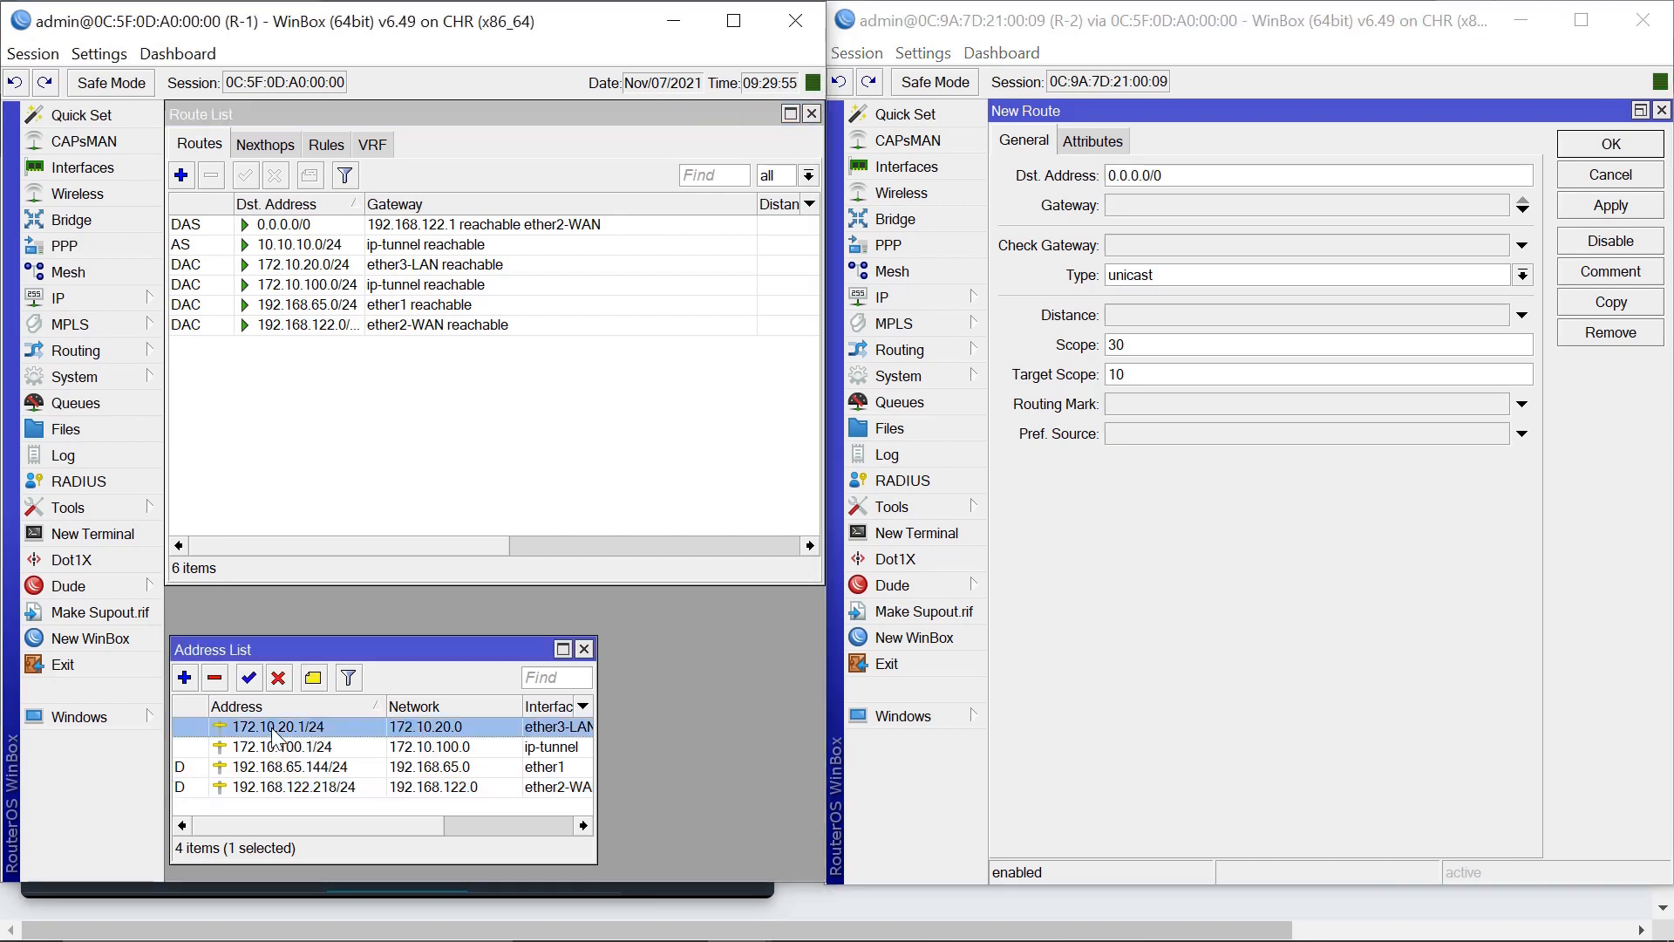
pyautogui.moveTo(273, 738)
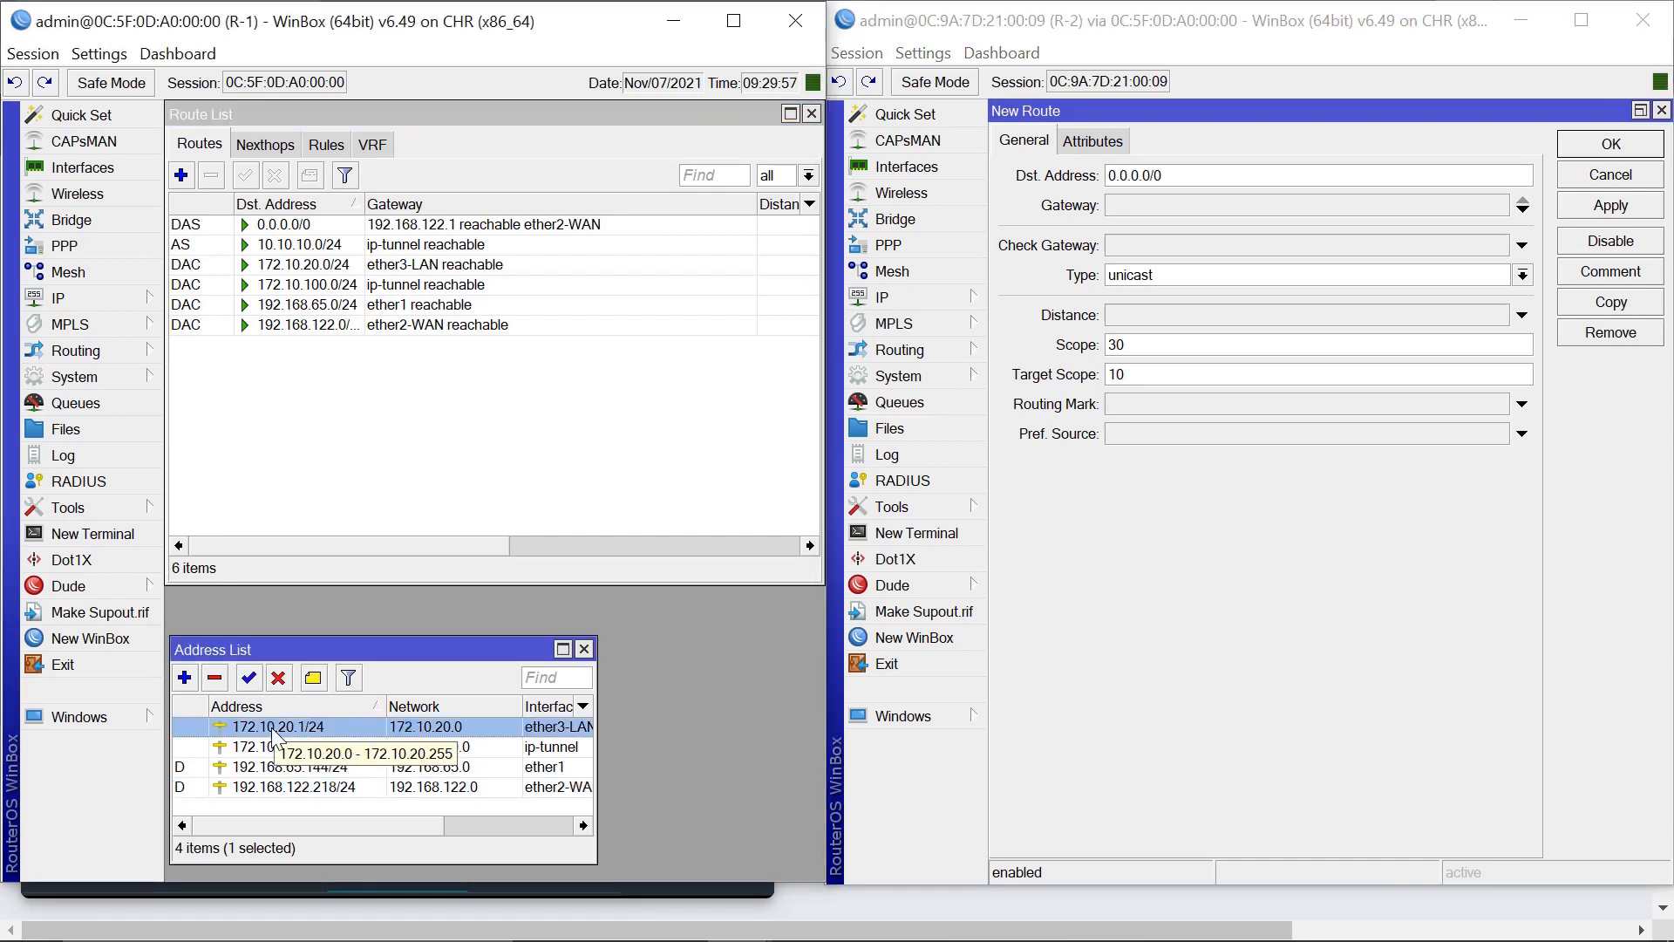
# Set R-2's route to 172.10.20.0/24 via ip-tunnel, save it, and close both route lists.
pyautogui.click(1197, 175)
pyautogui.write('172')
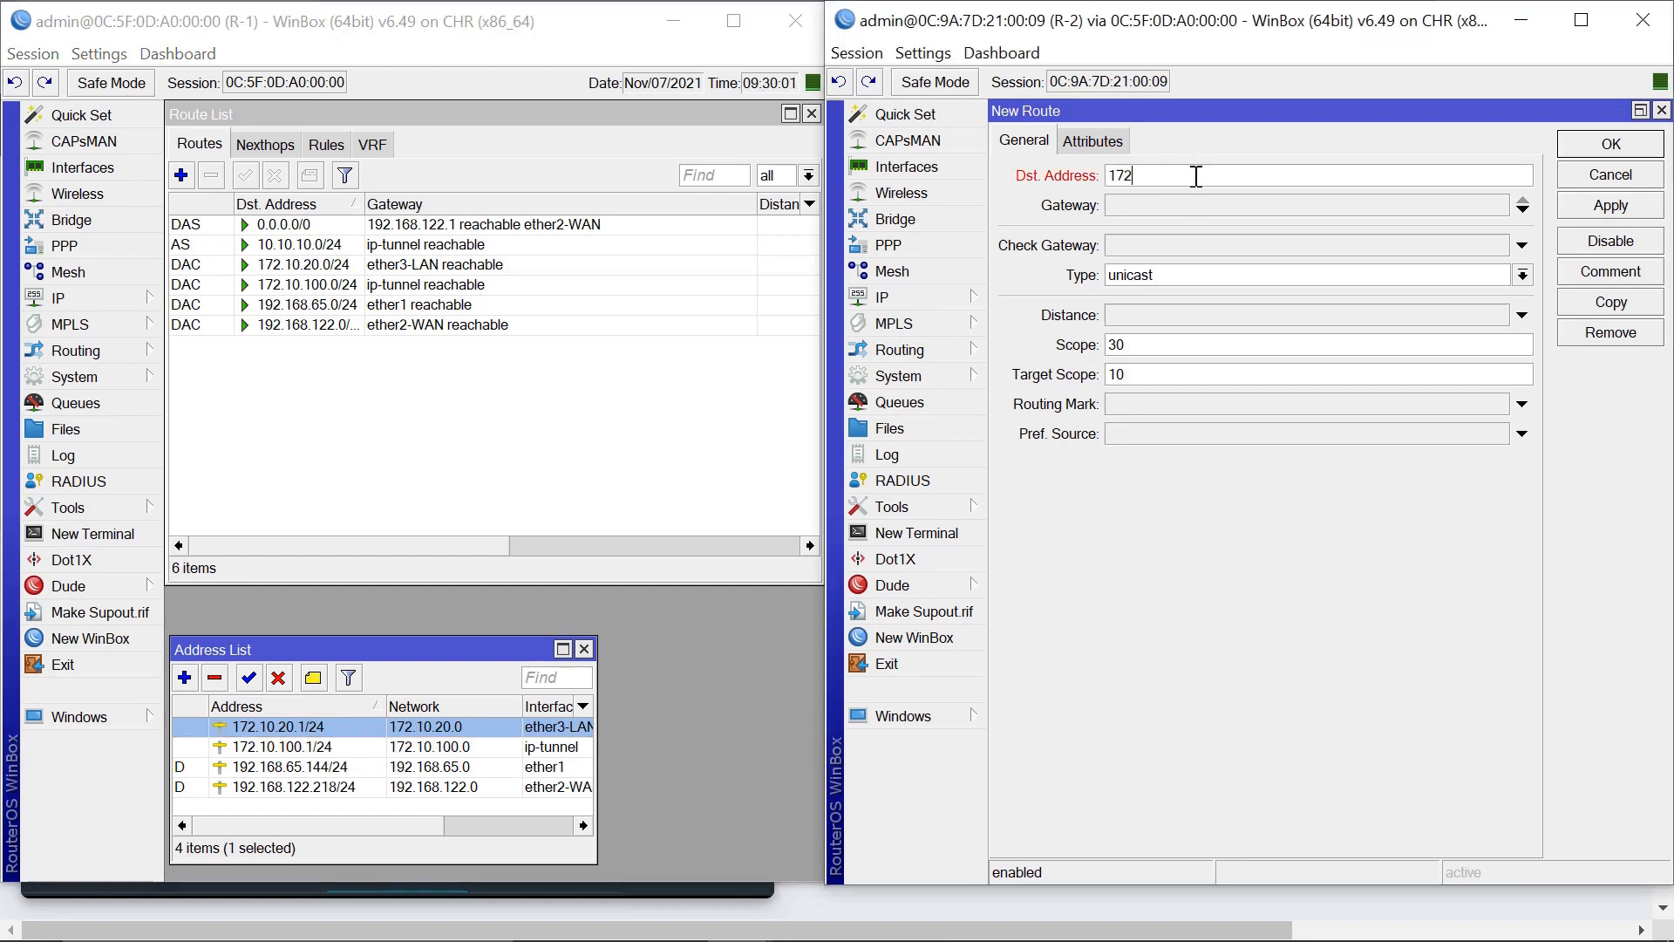
pyautogui.write('.10.20.0/24')
pyautogui.click(1522, 206)
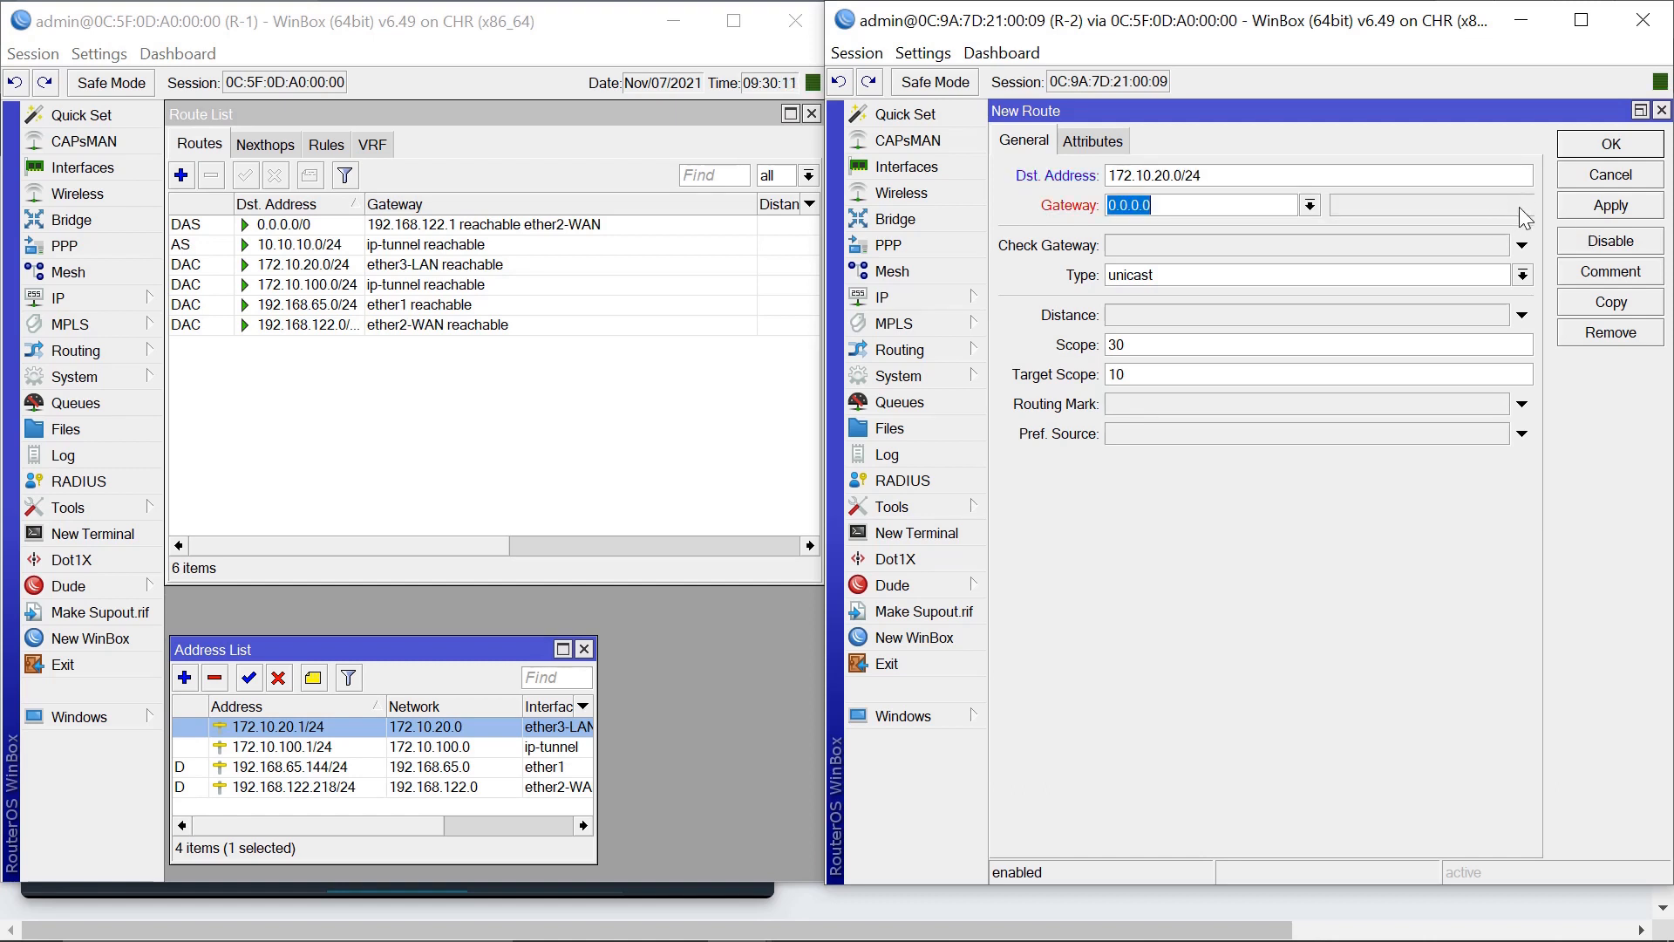
pyautogui.click(1310, 206)
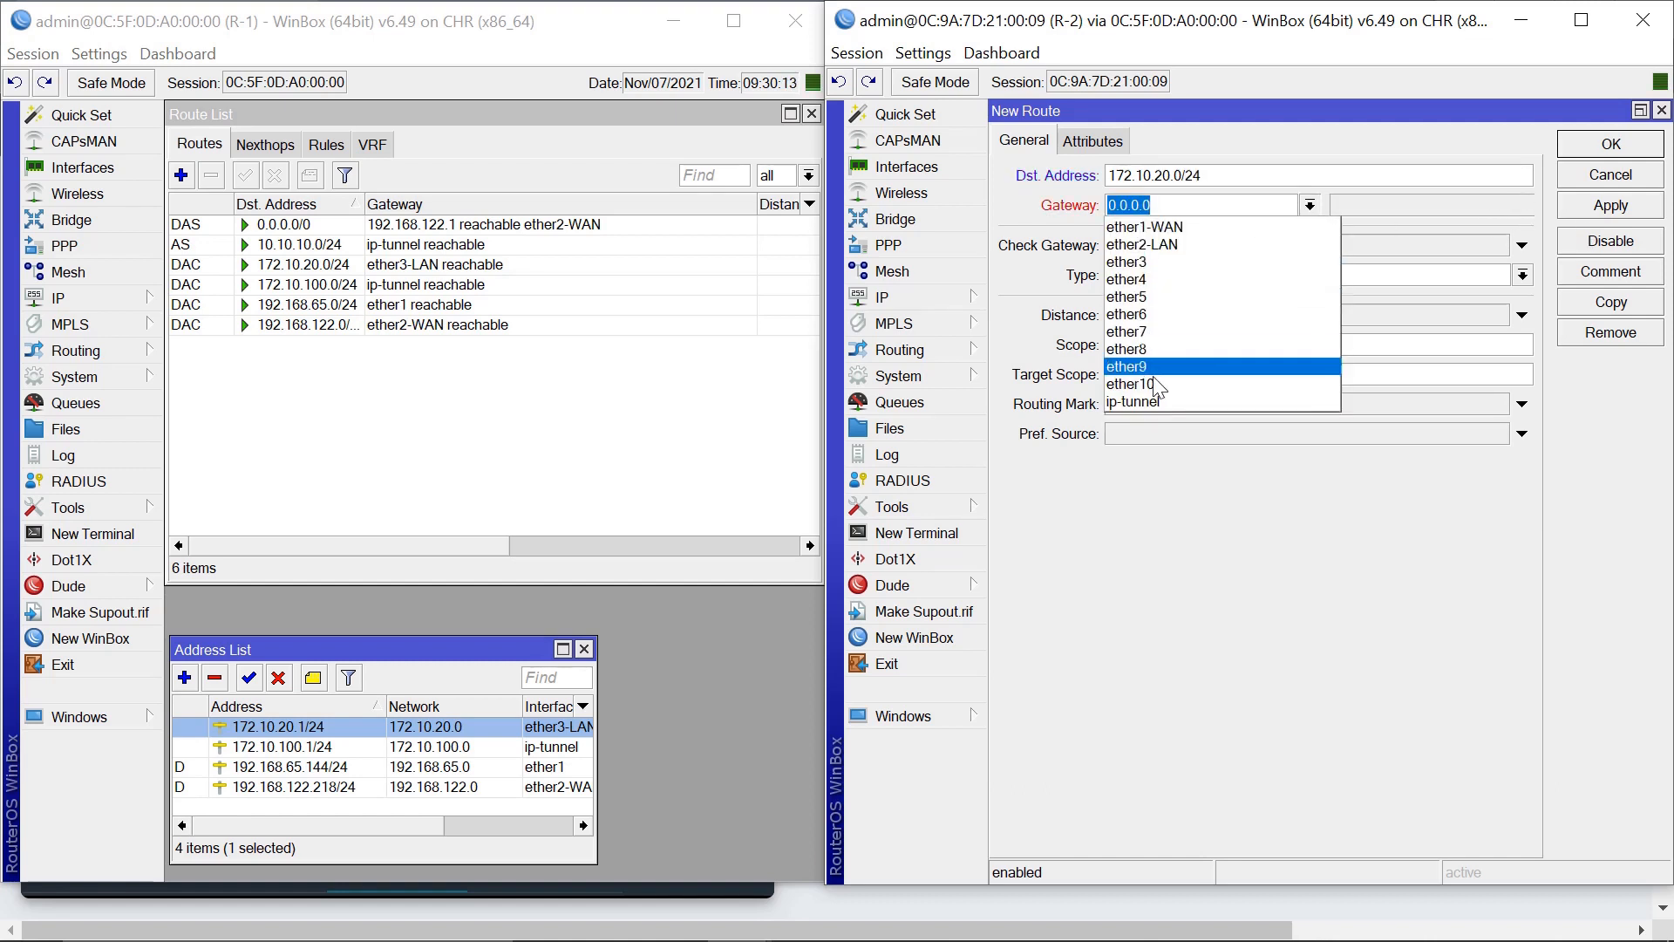
pyautogui.click(1171, 402)
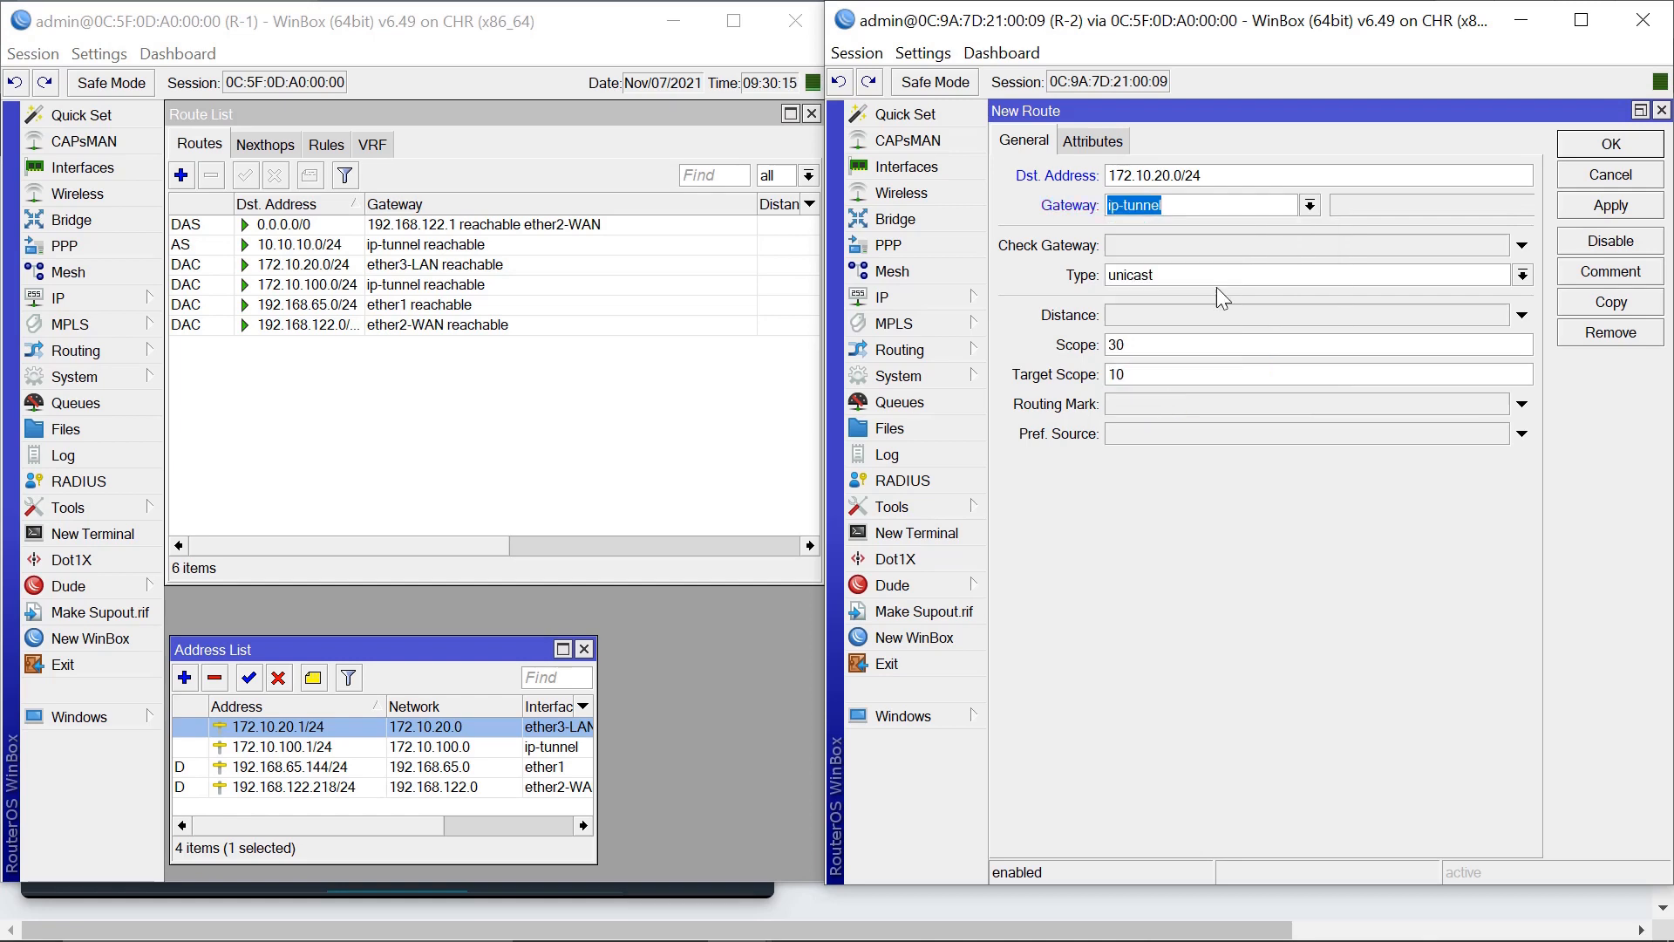
pyautogui.click(1601, 207)
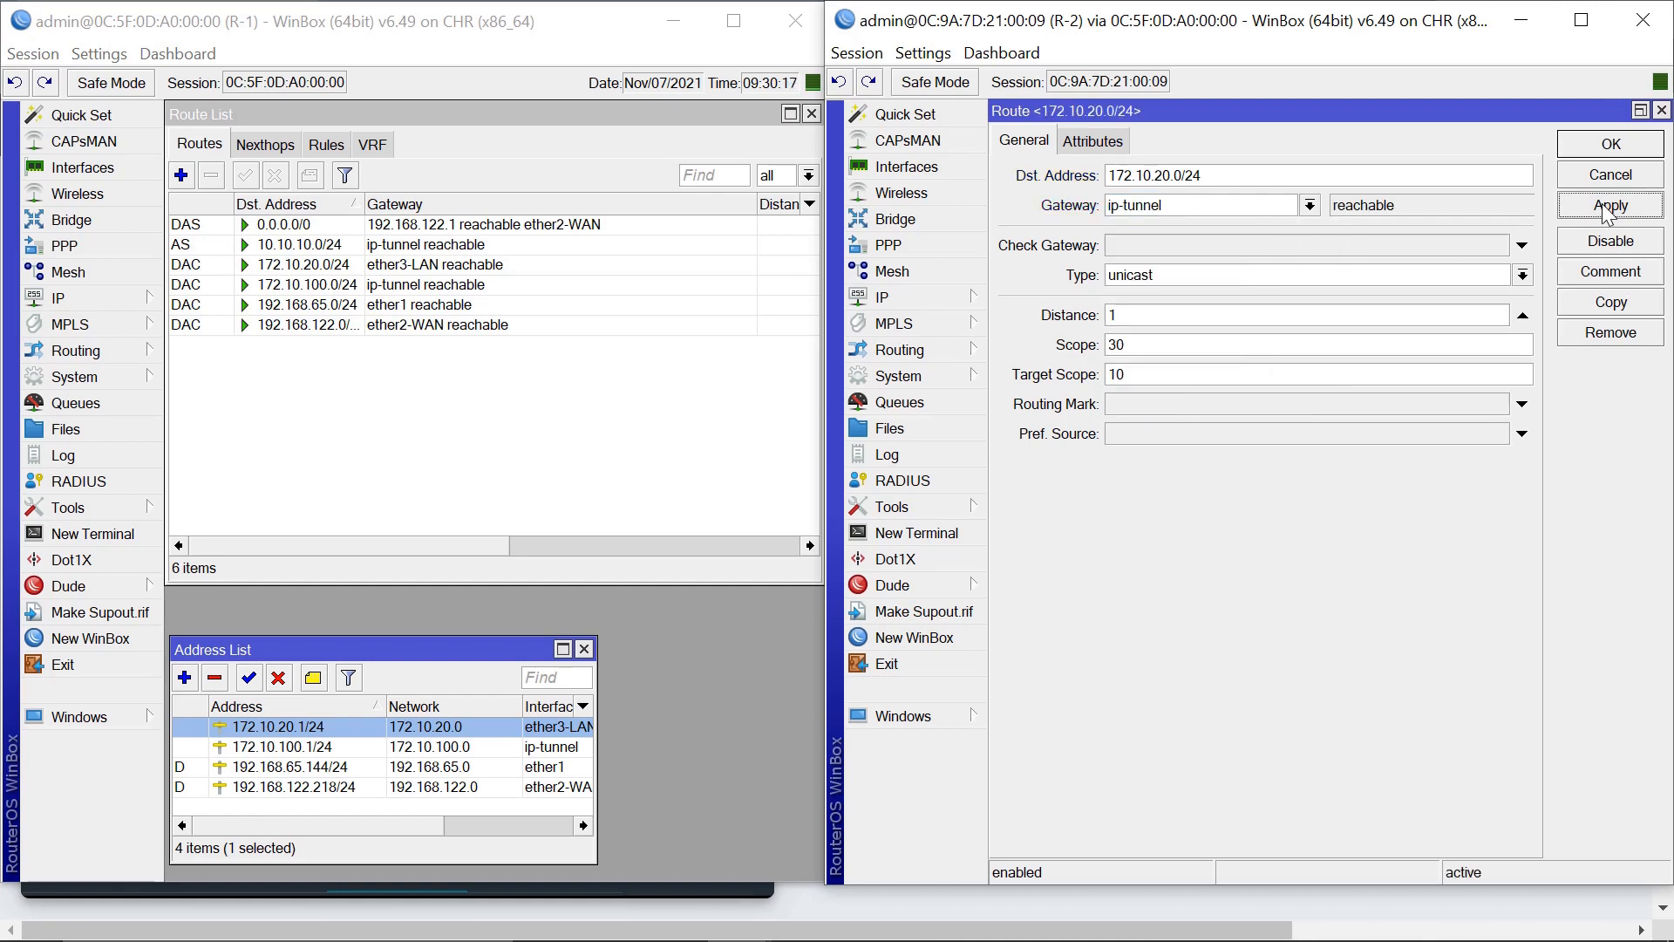
pyautogui.click(1611, 145)
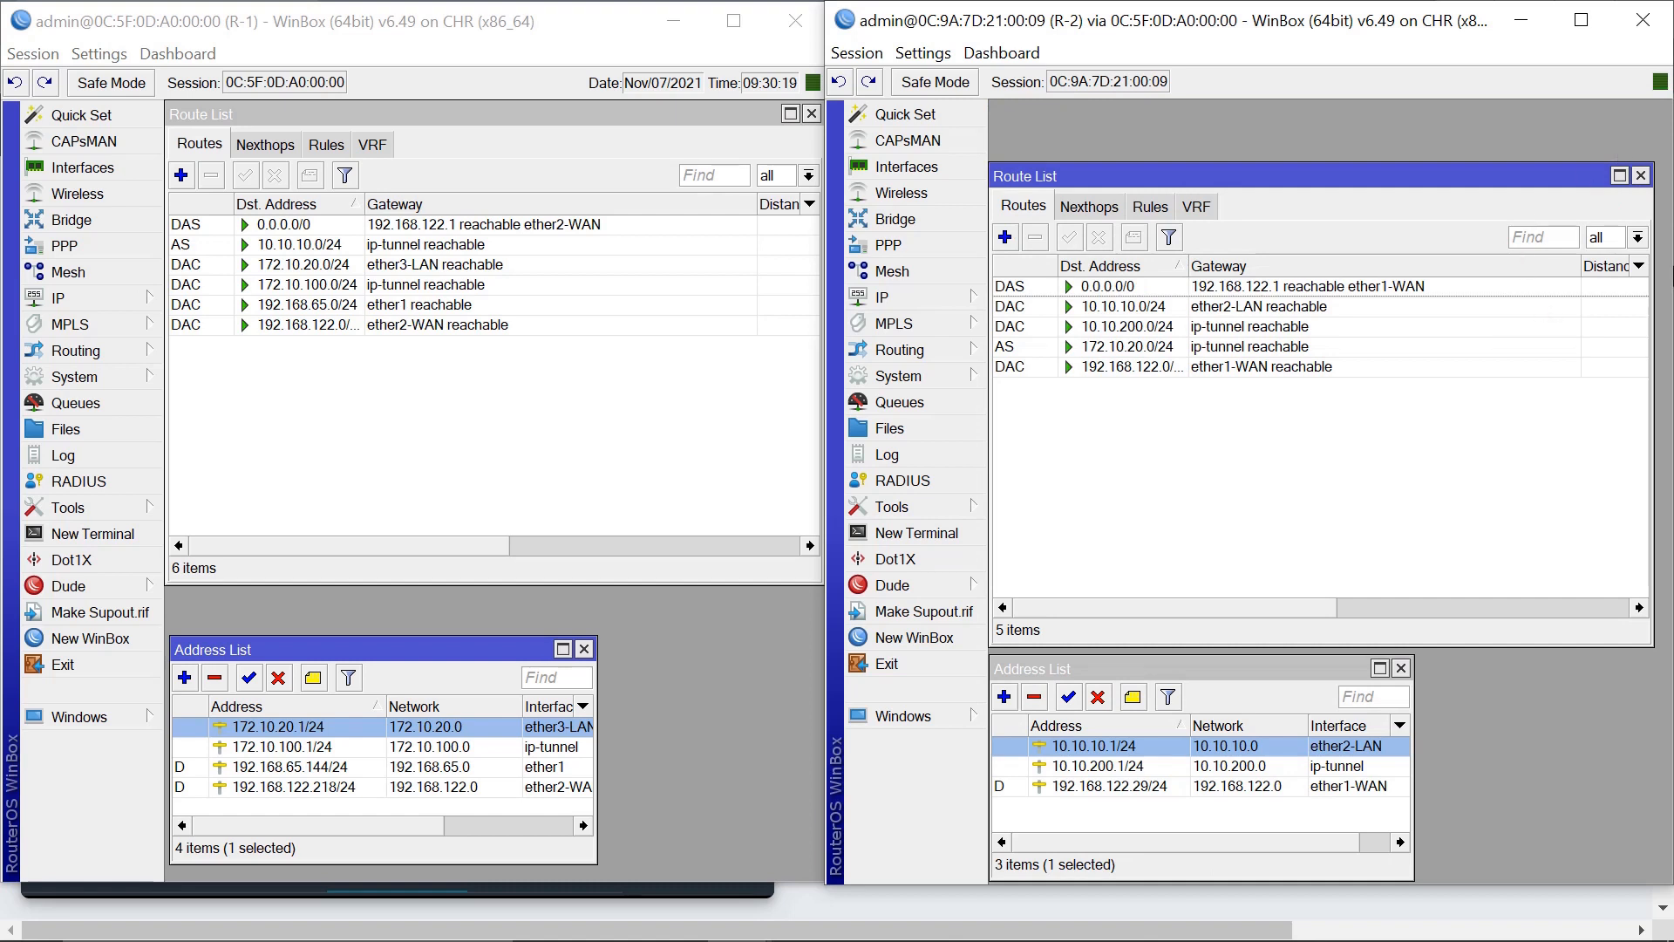
pyautogui.click(1641, 175)
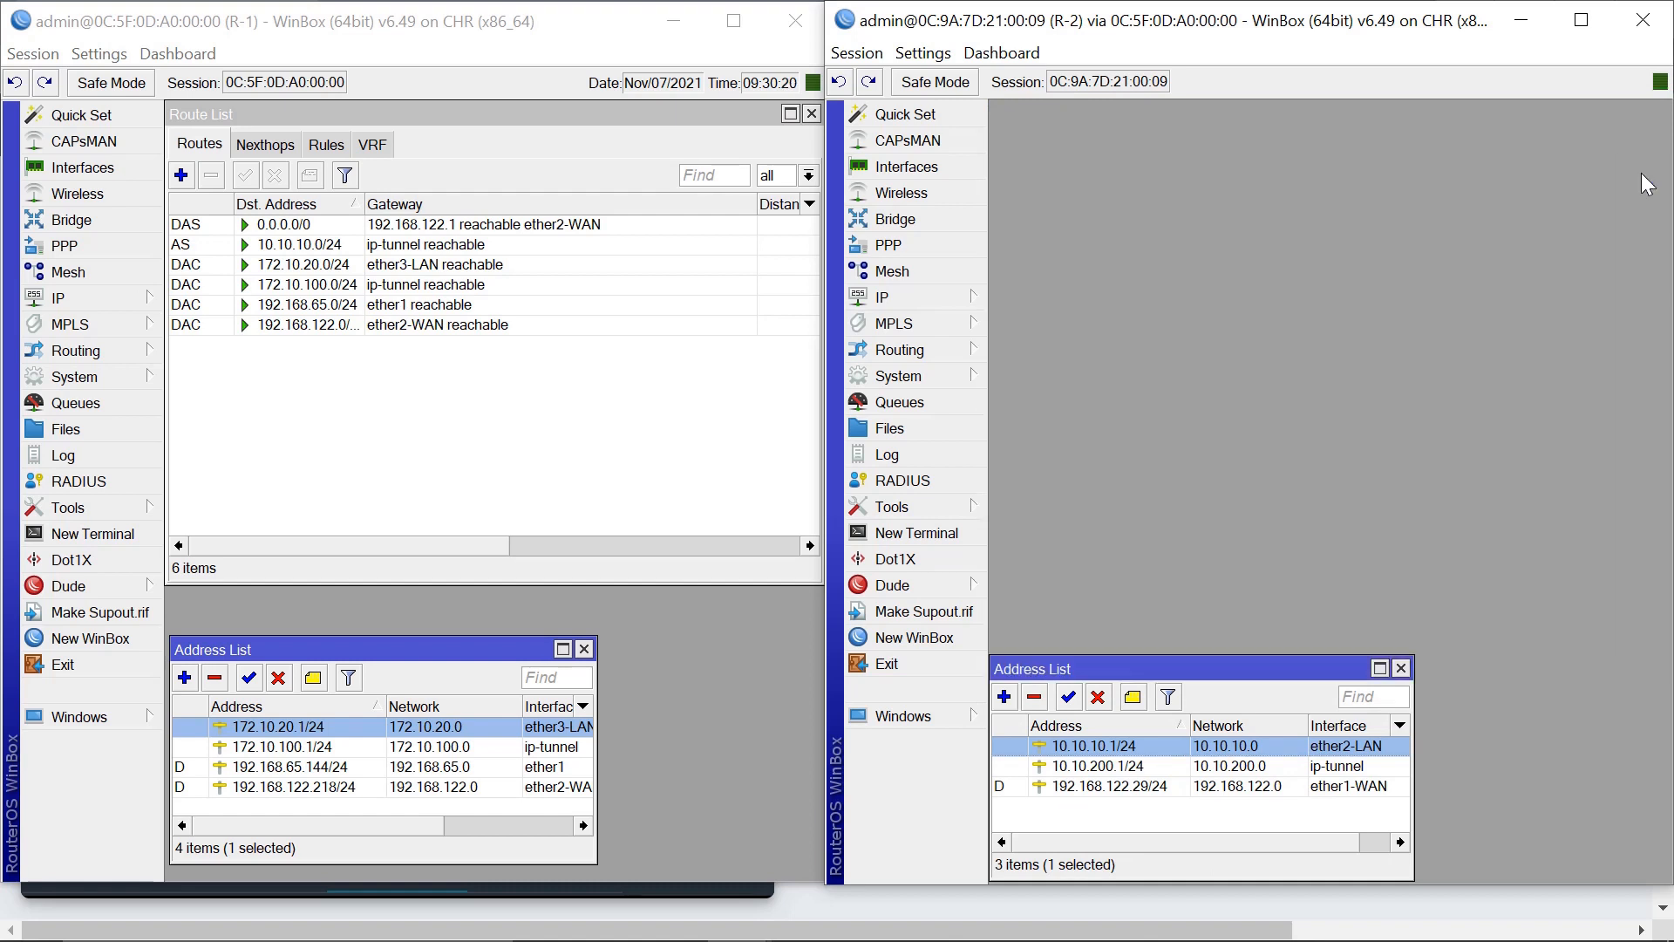
pyautogui.click(811, 114)
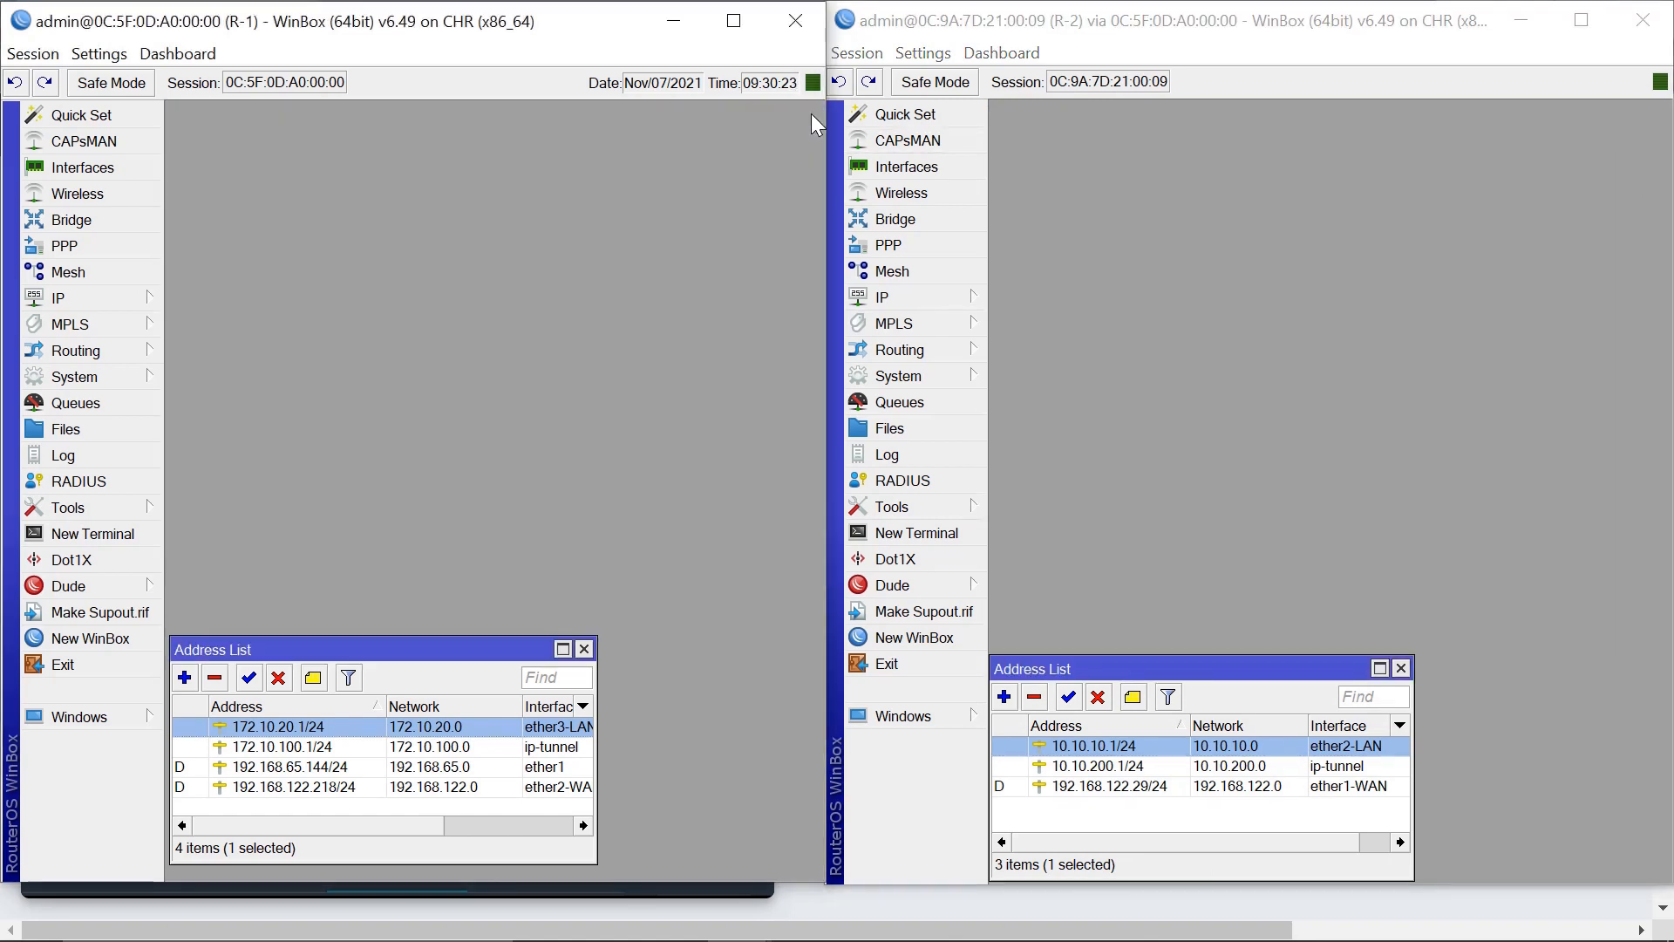
# Minimize both WinBox sessions, enlarge the console, and rerun ping 172.10.20.1 on PC2.
pyautogui.click(672, 25)
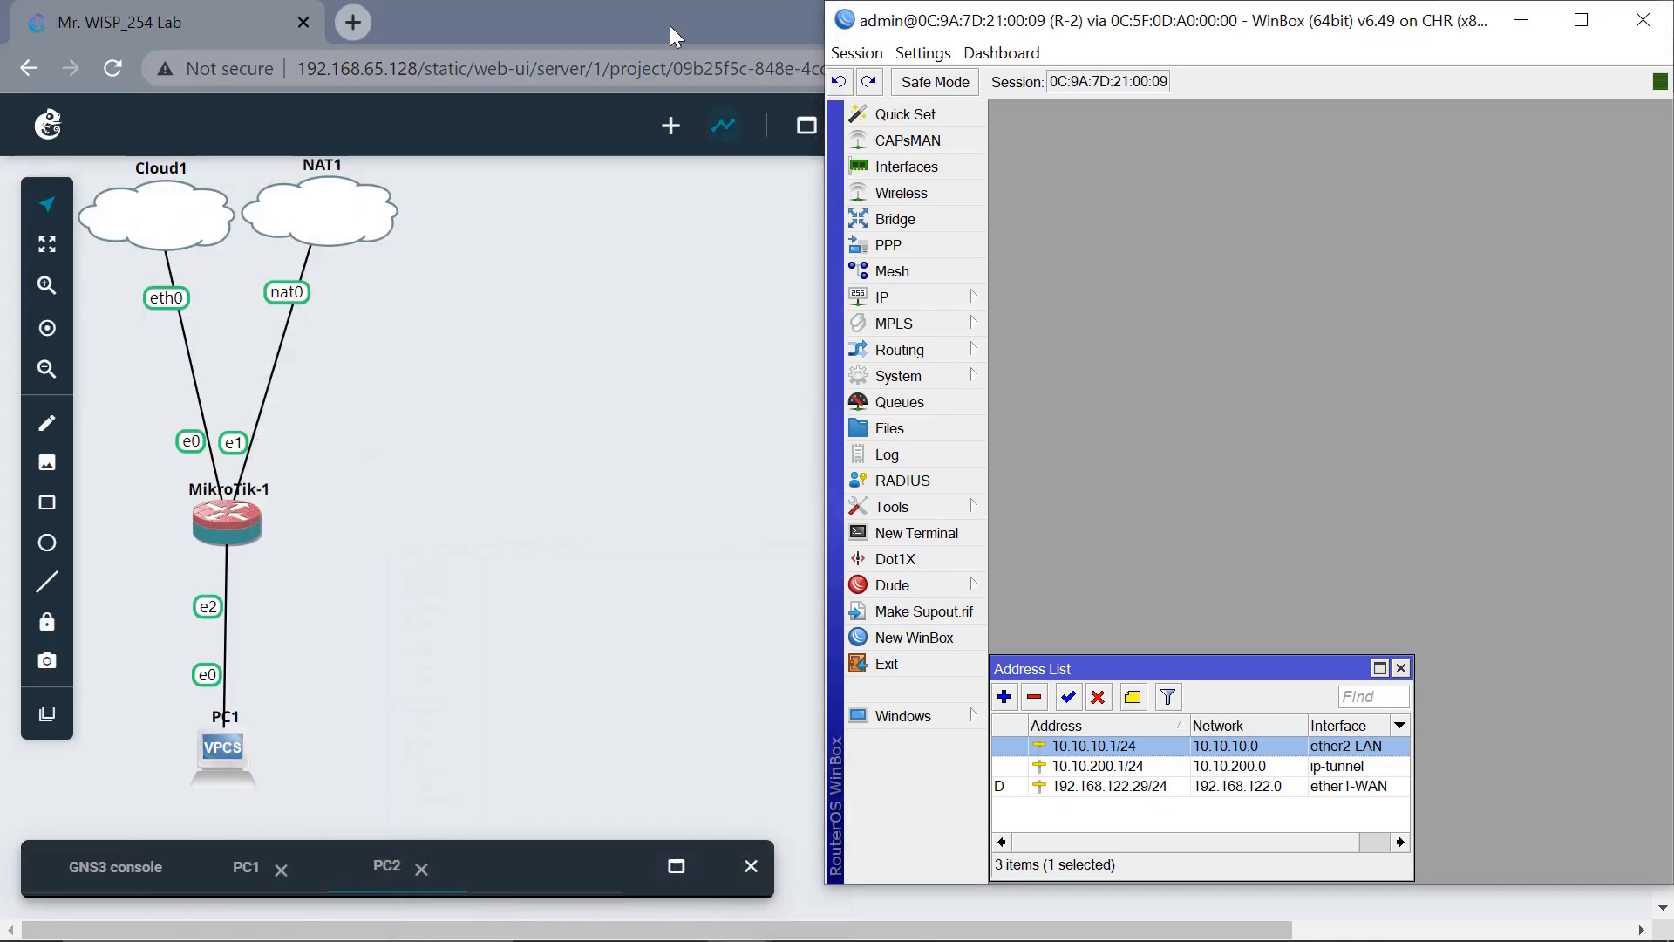
pyautogui.click(1522, 19)
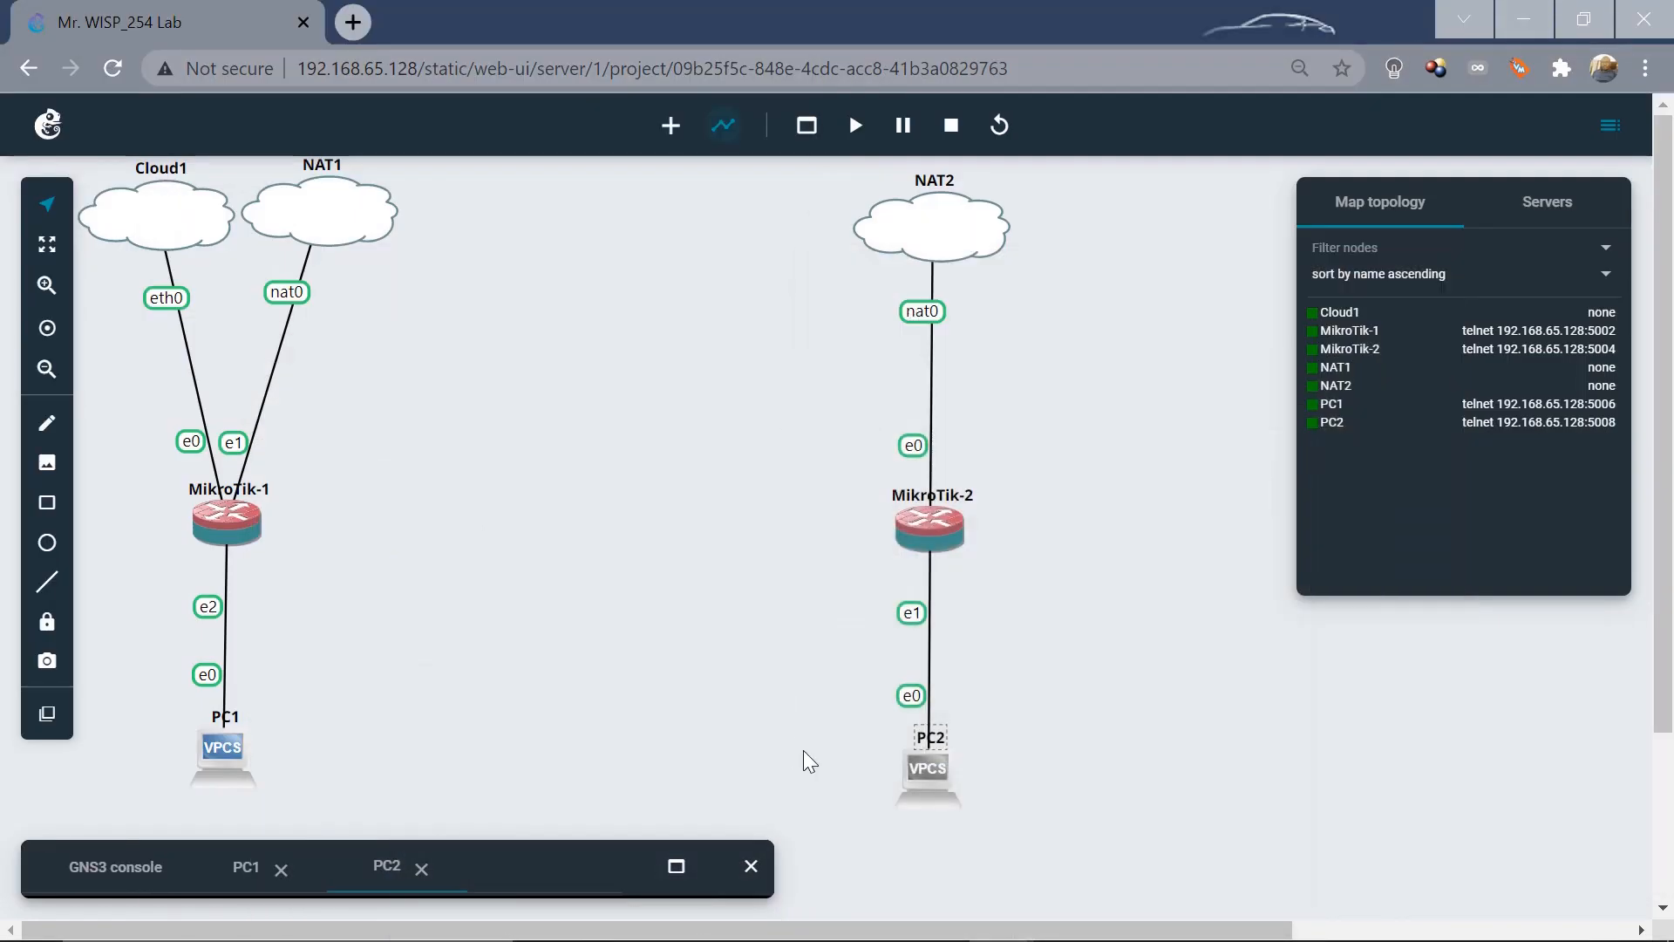
pyautogui.click(677, 868)
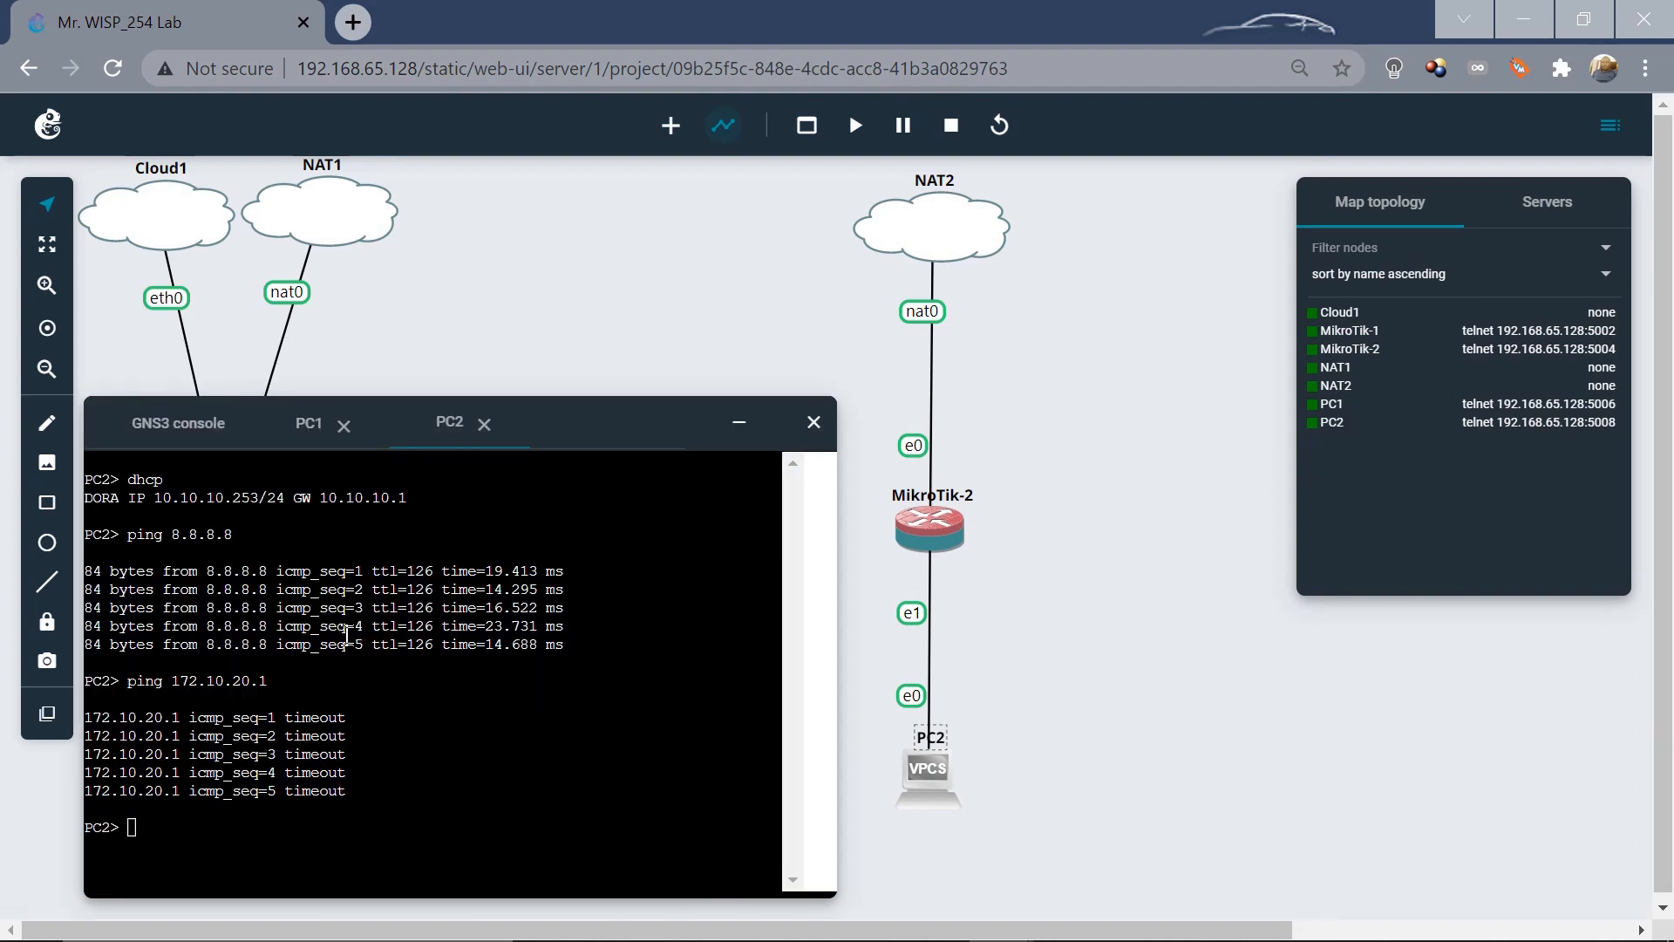
pyautogui.click(255, 826)
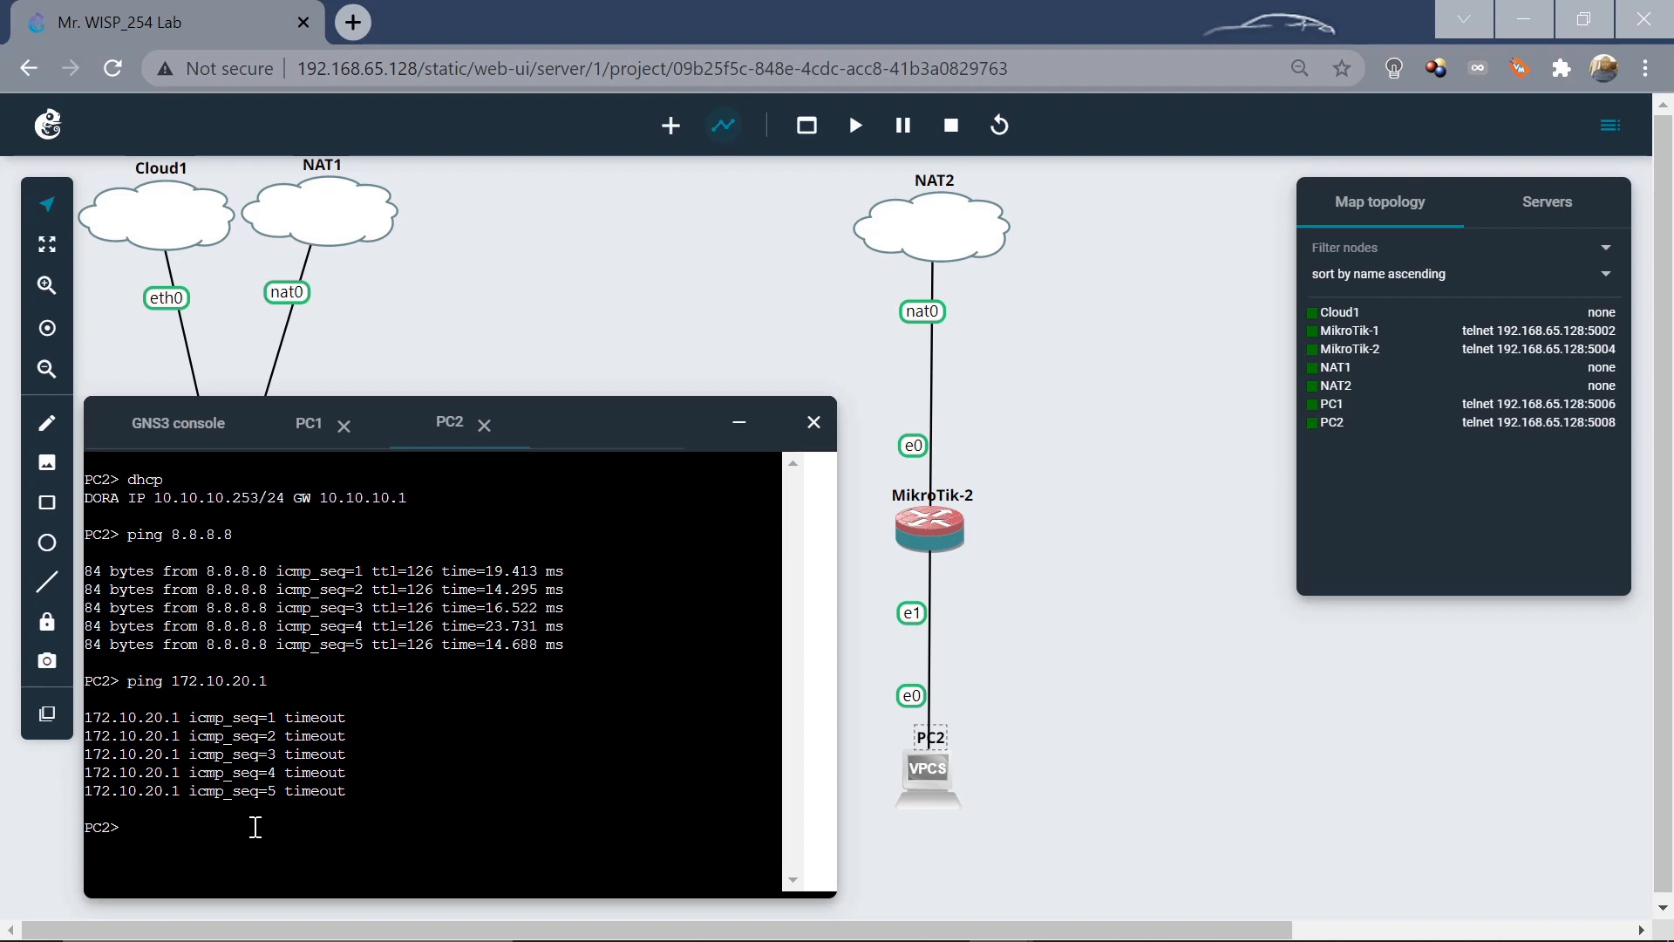
pyautogui.press('Up')
pyautogui.press('Return')
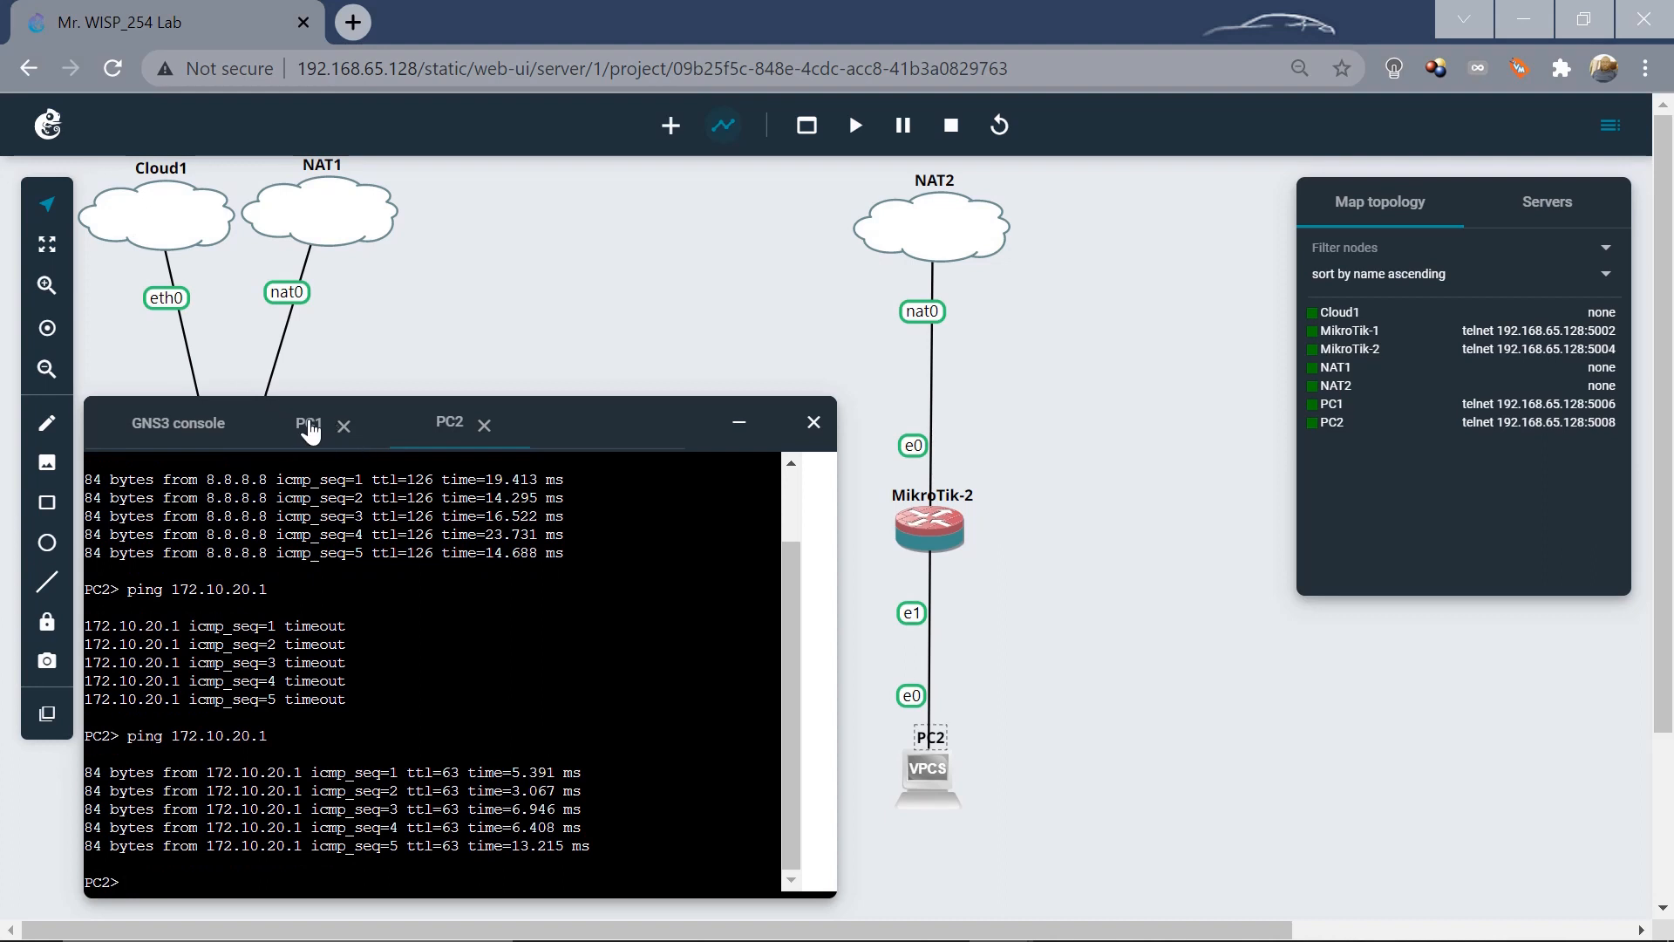
# Run ping 10.10.10.1 from PC1's console.
pyautogui.click(309, 426)
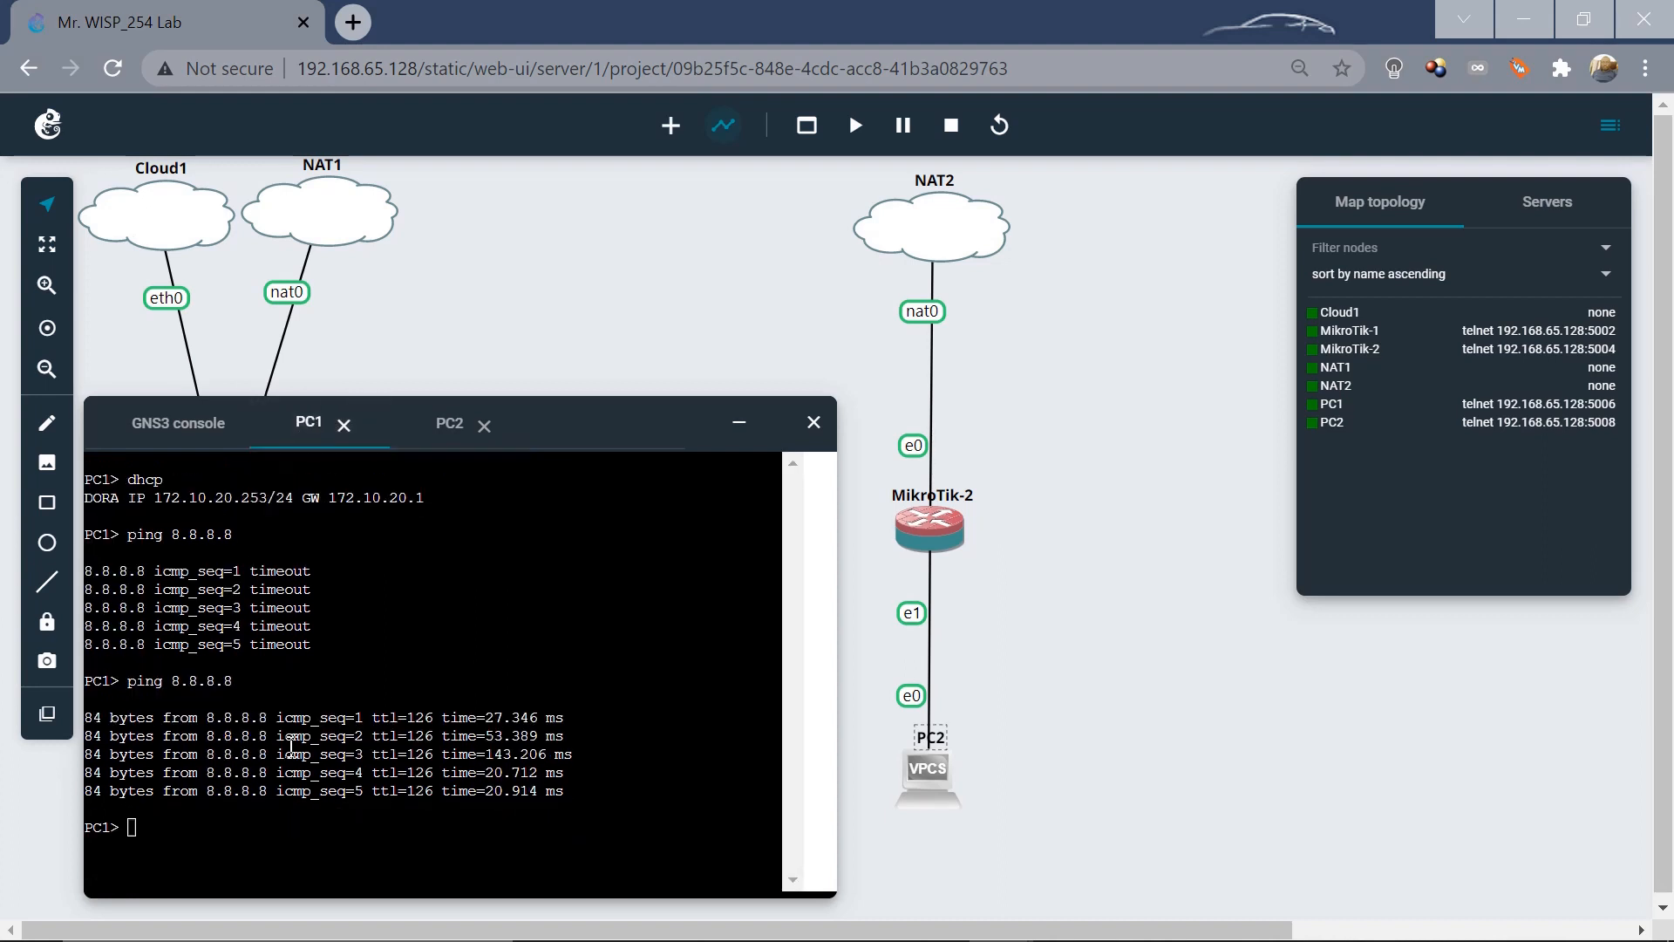
pyautogui.click(207, 844)
pyautogui.write('ping 10.10.10.1')
pyautogui.press('Return')
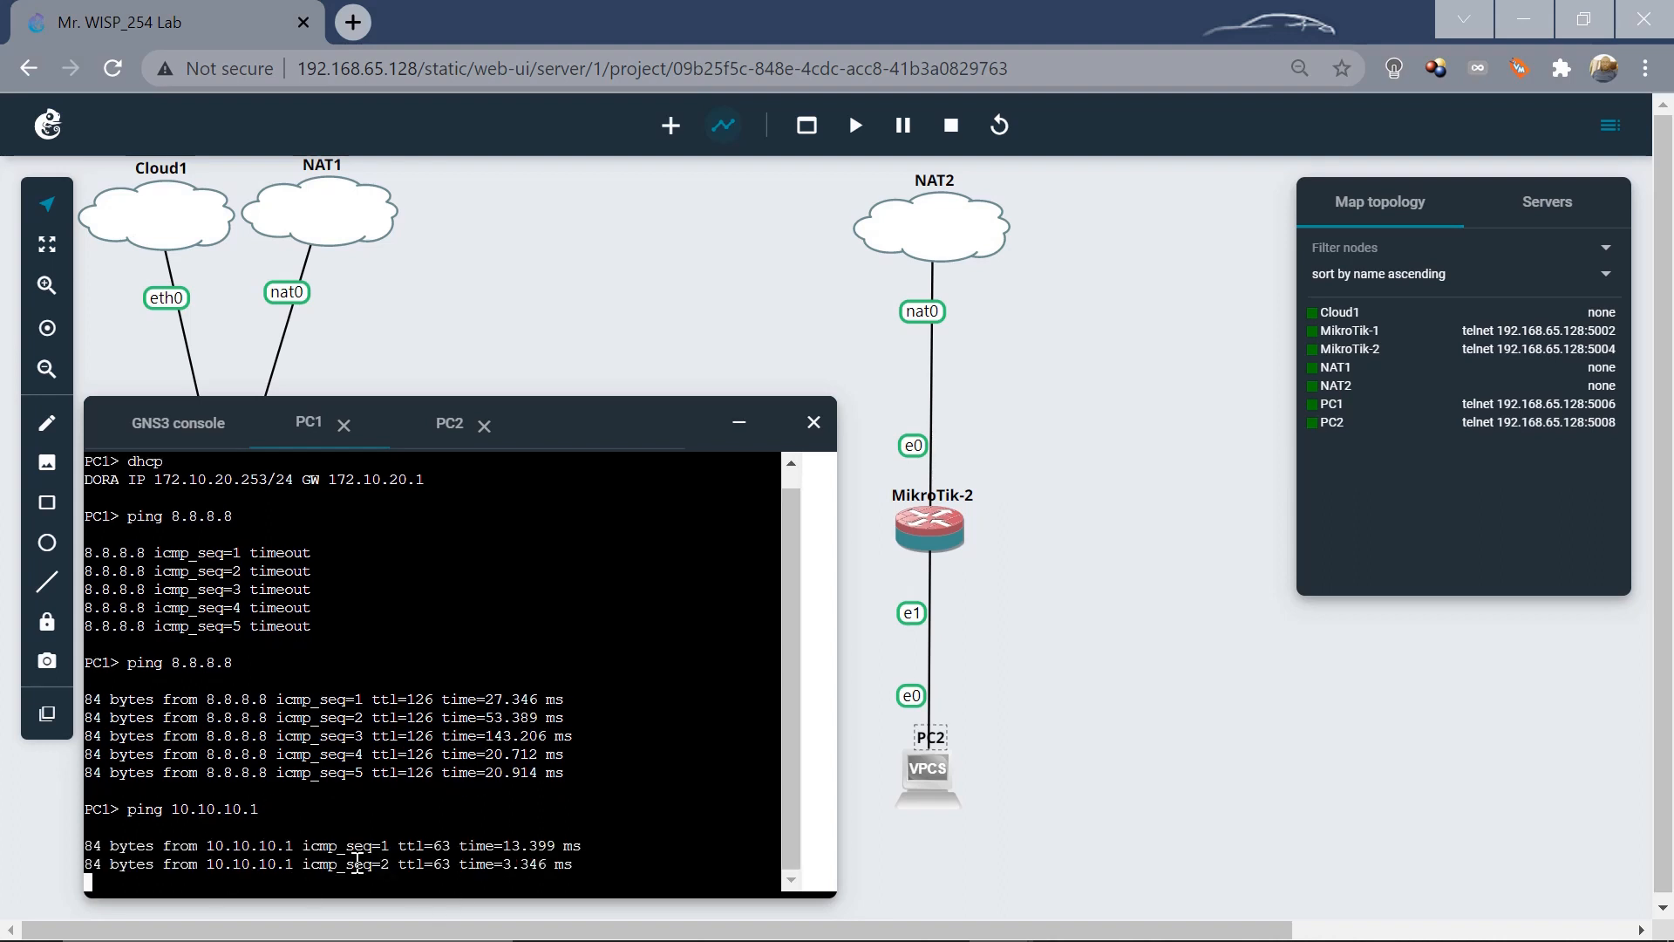